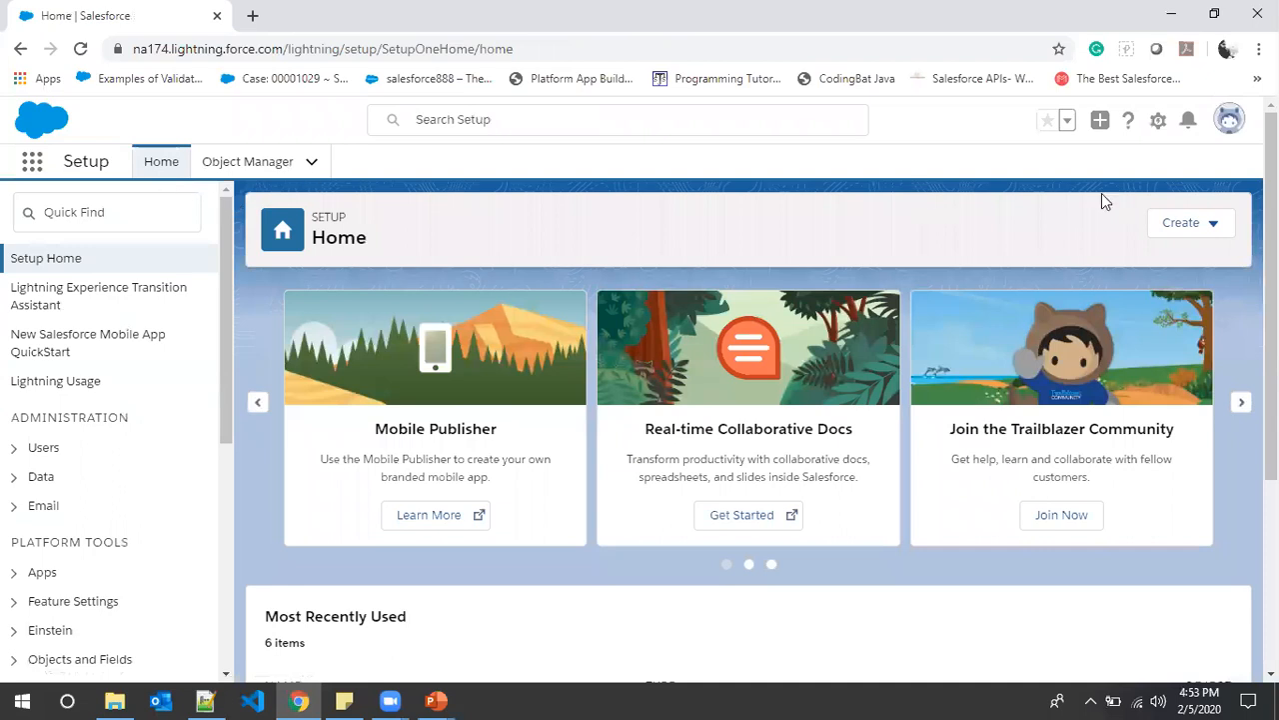
- Open Setup from the gear menu, close the duplicate Setup tab, and open the App Launcher
{"action": "left_click", "coordinate": [1158, 120]}
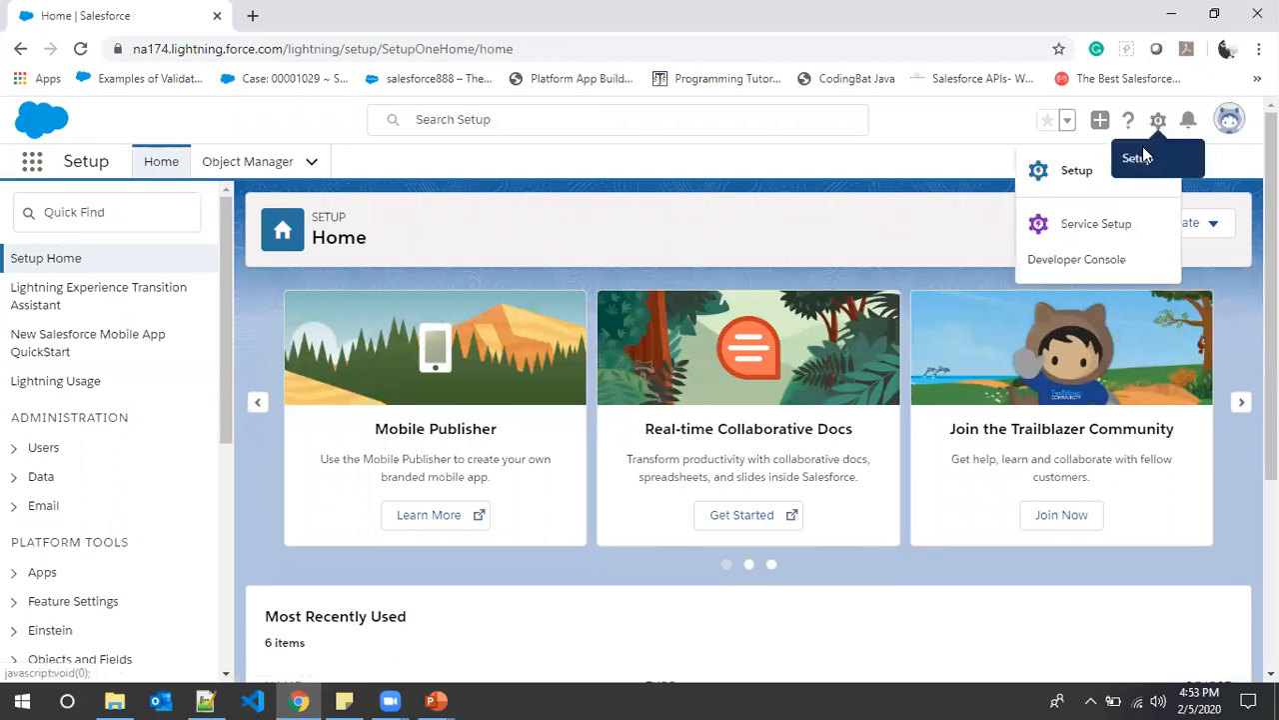
{"action": "left_click", "coordinate": [1059, 183]}
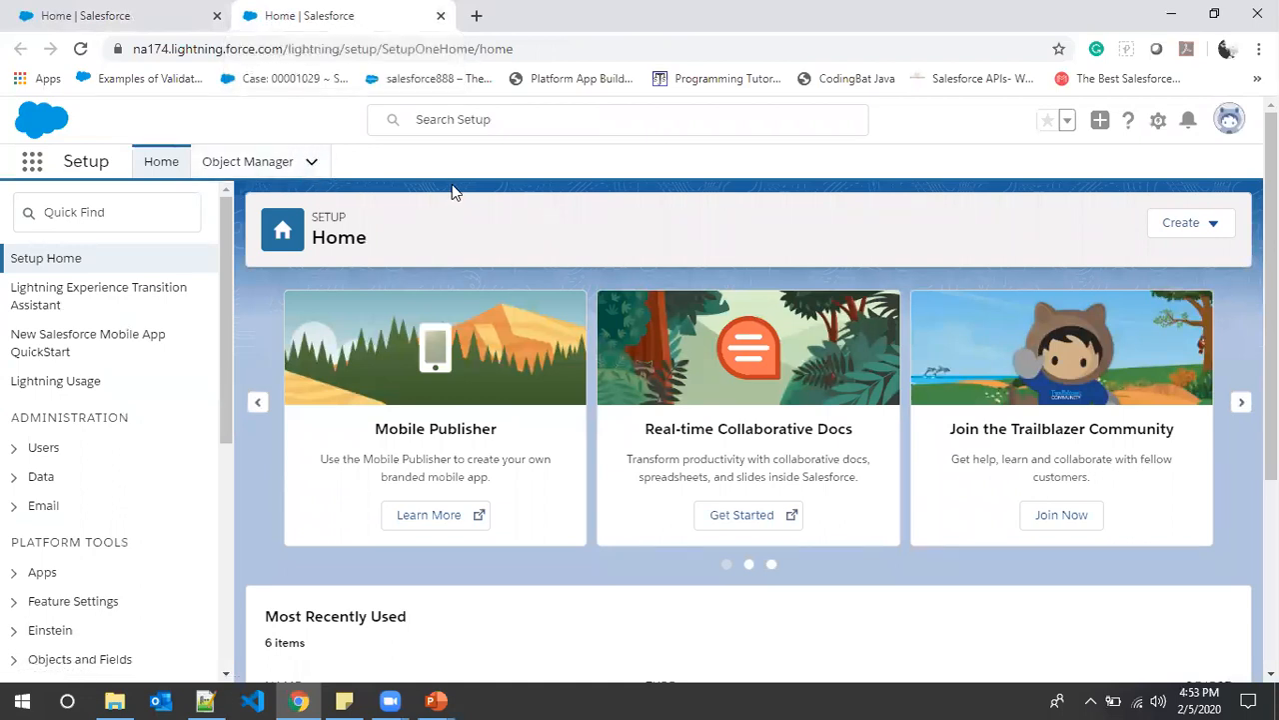
{"action": "left_click", "coordinate": [441, 16]}
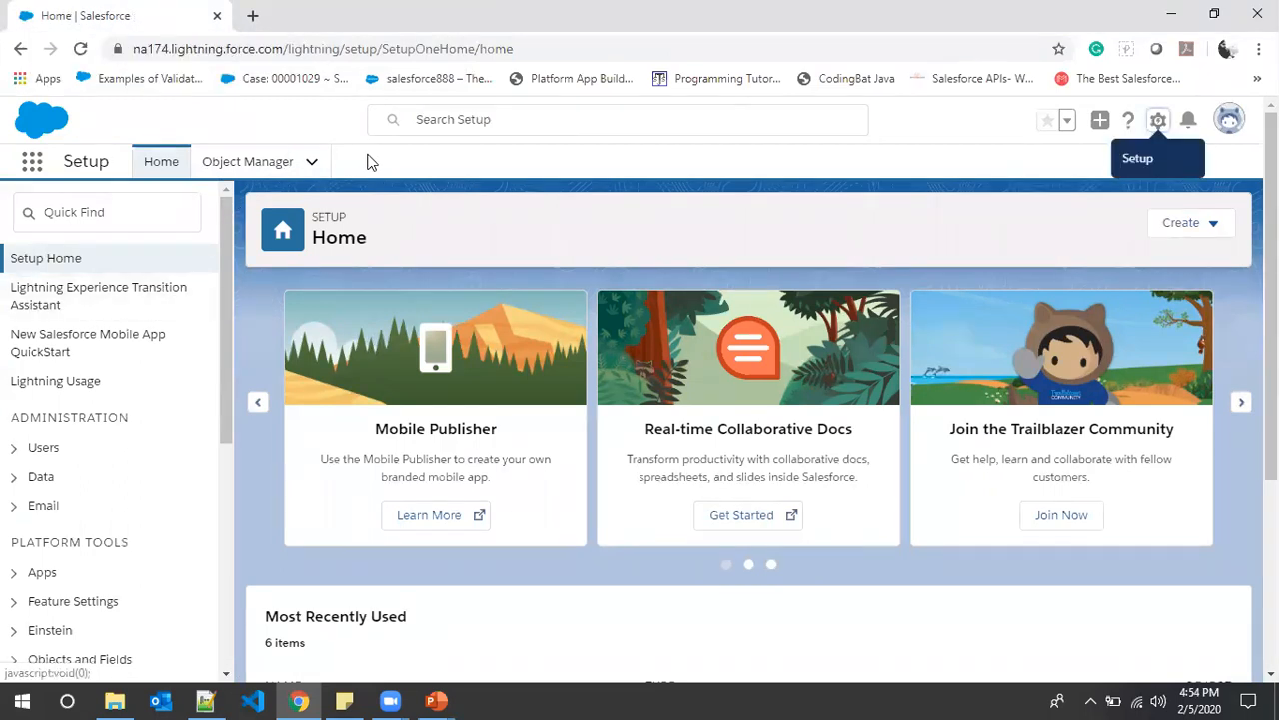
{"action": "left_click", "coordinate": [36, 162]}
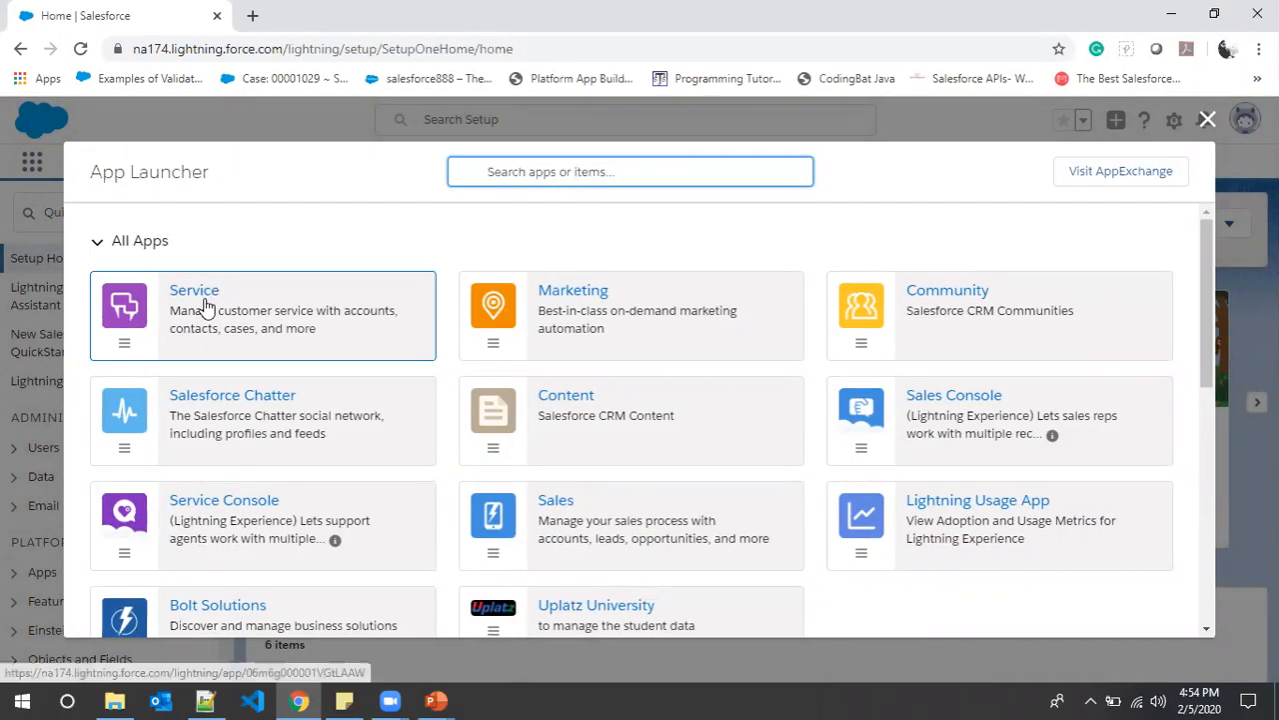
- Switch to the Sales app and open its Contacts list
{"action": "scroll", "coordinate": [211, 349], "scroll_direction": "down", "scroll_amount": 1}
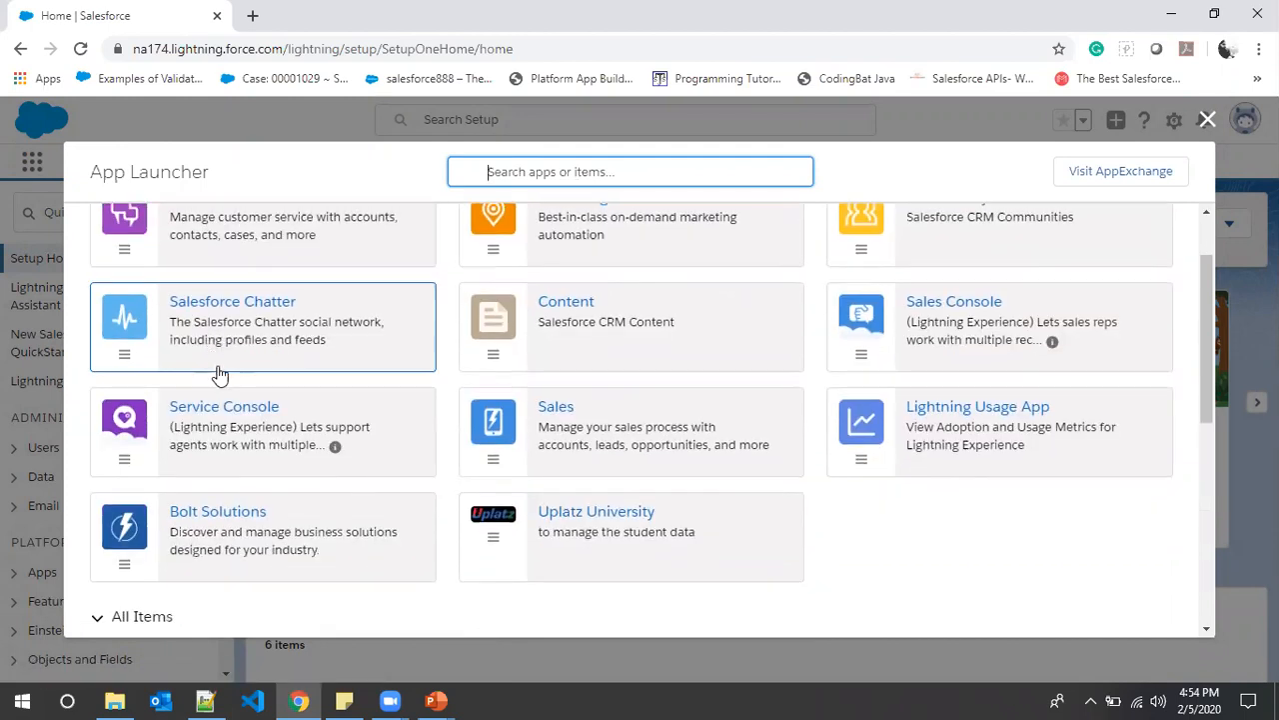
{"action": "left_click", "coordinate": [555, 413]}
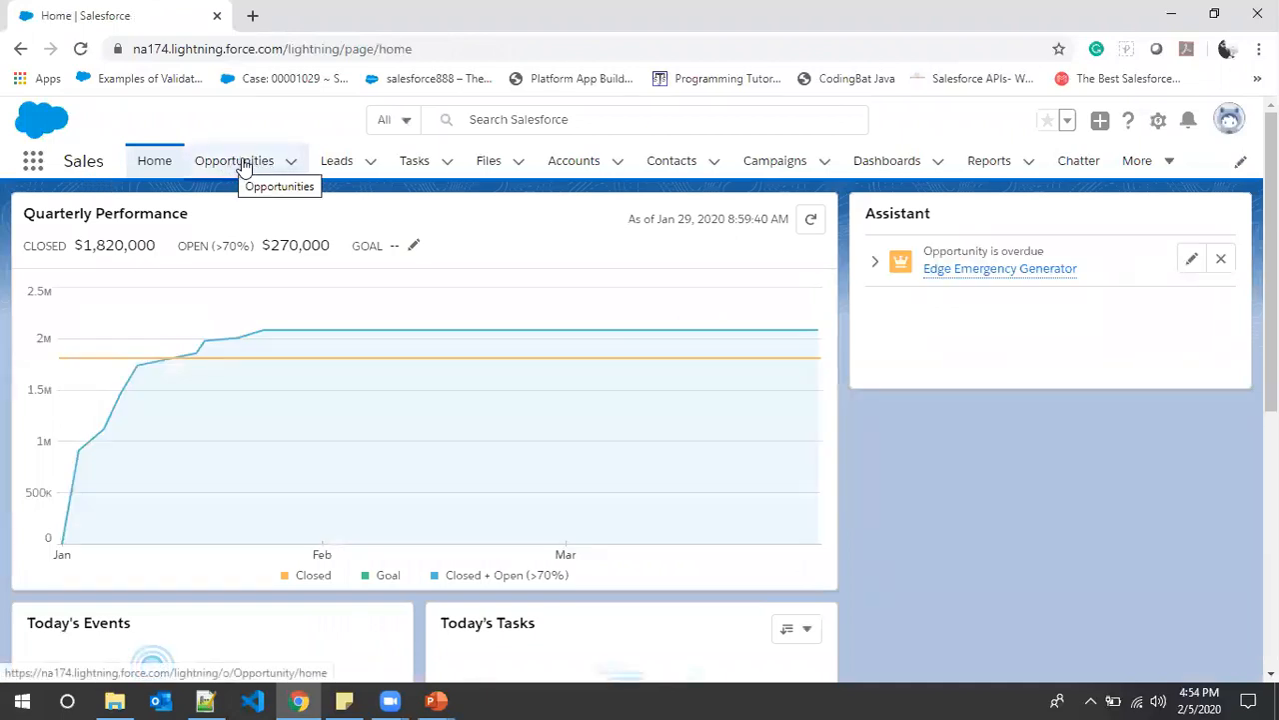
{"action": "left_click", "coordinate": [675, 170]}
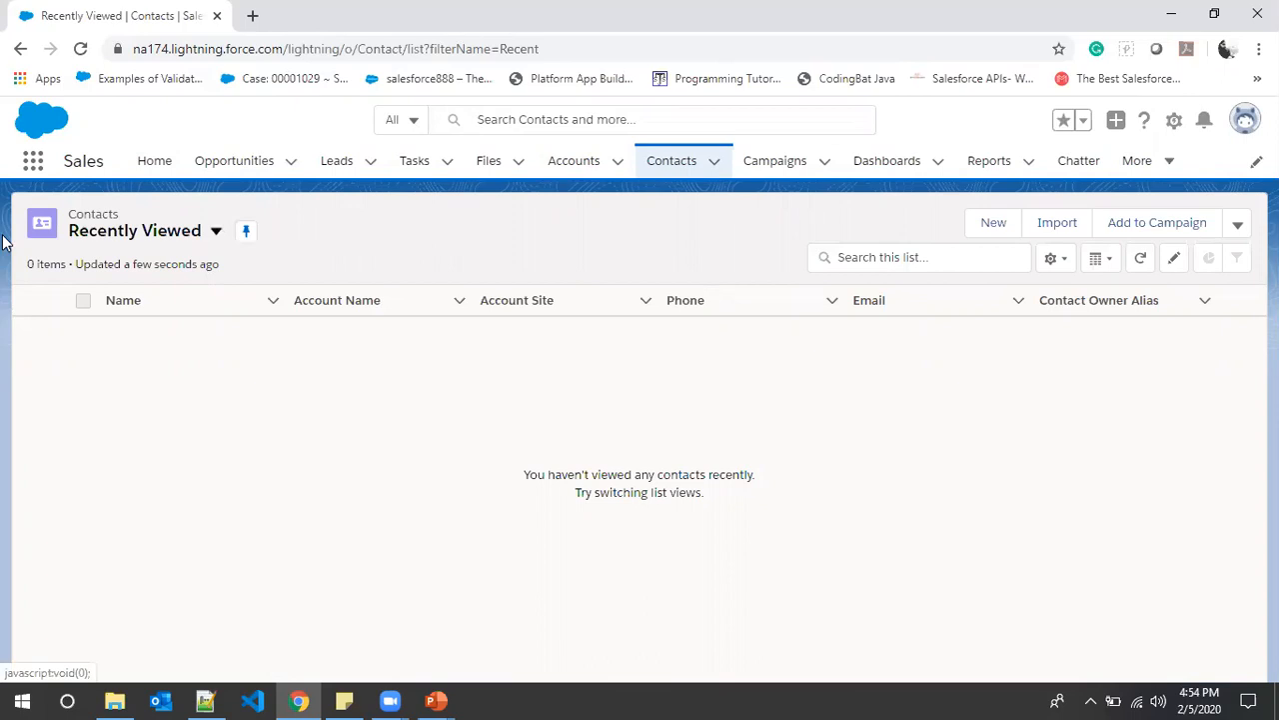
- Change the Contacts list view from Recently Viewed to All Contacts, showing 20 contacts
{"action": "left_click", "coordinate": [218, 233]}
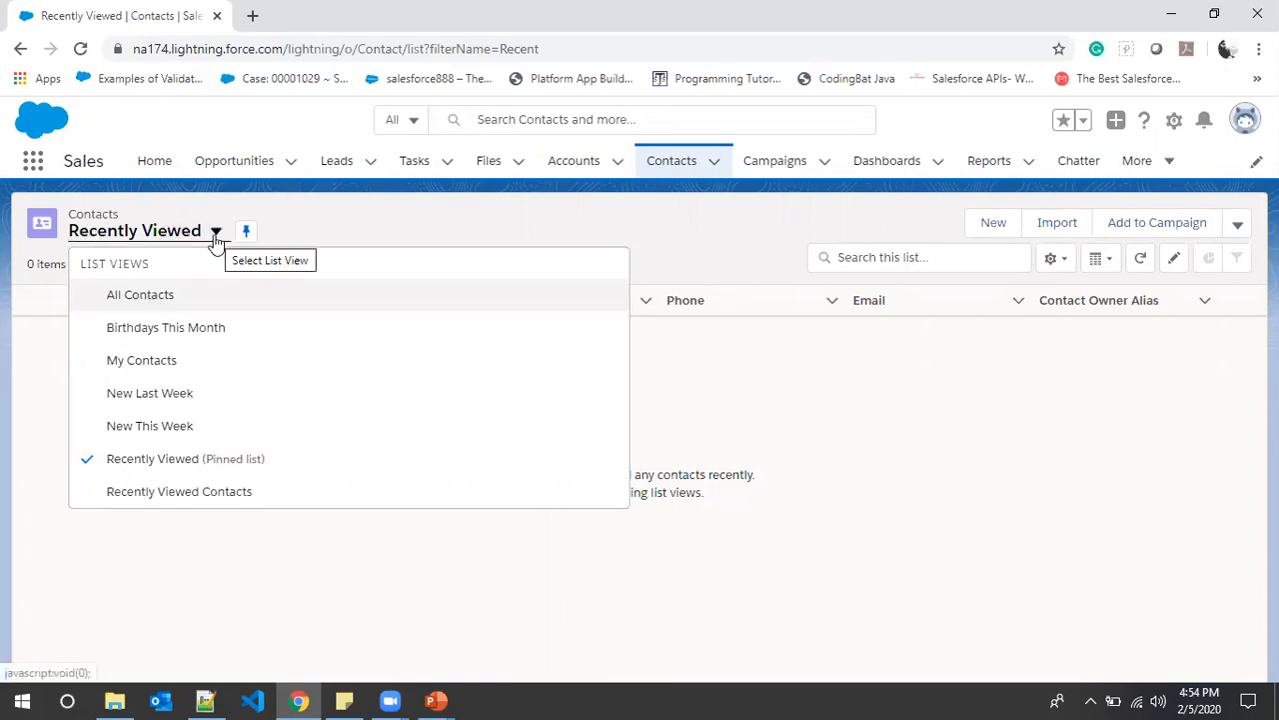
{"action": "left_click", "coordinate": [140, 295]}
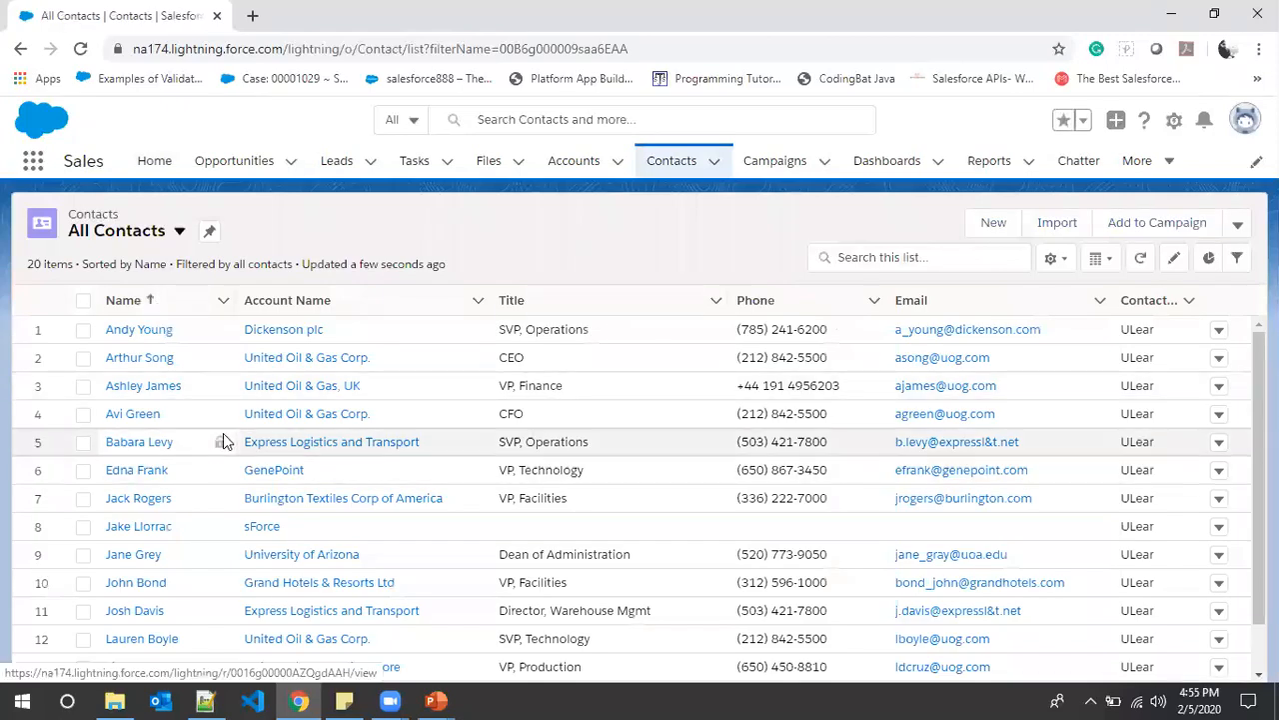
{"action": "scroll", "coordinate": [224, 440], "scroll_direction": "down", "scroll_amount": 3}
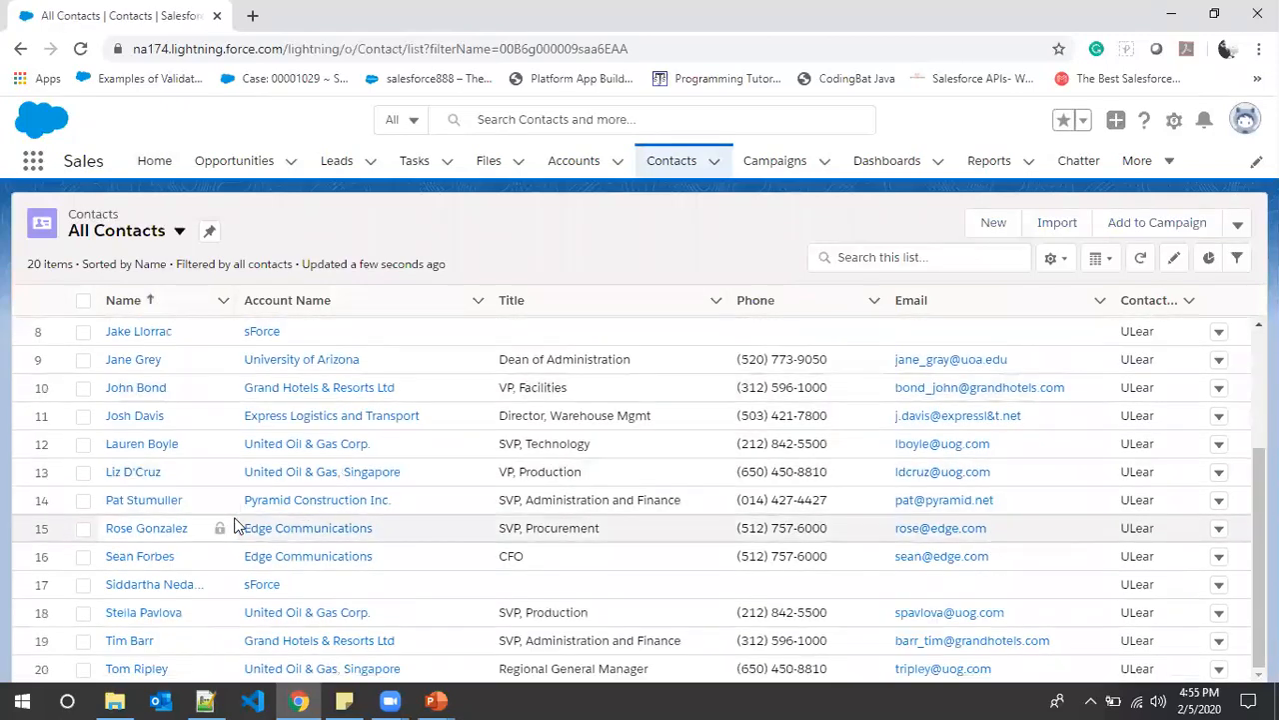
{"action": "scroll", "coordinate": [250, 528], "scroll_direction": "up", "scroll_amount": 3}
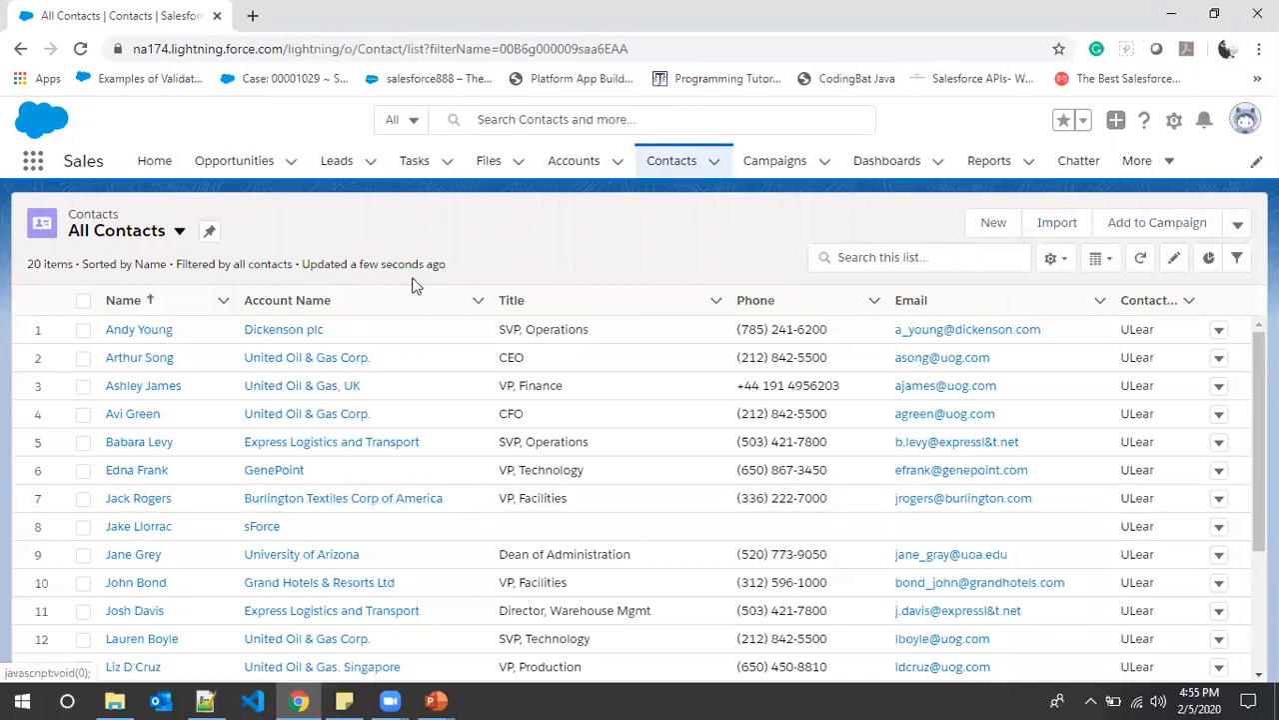
- Switch to the Uplatz University app, list All students, and open the Uplatz1 record
{"action": "left_click", "coordinate": [36, 162]}
{"action": "scroll", "coordinate": [586, 414], "scroll_direction": "down", "scroll_amount": 2}
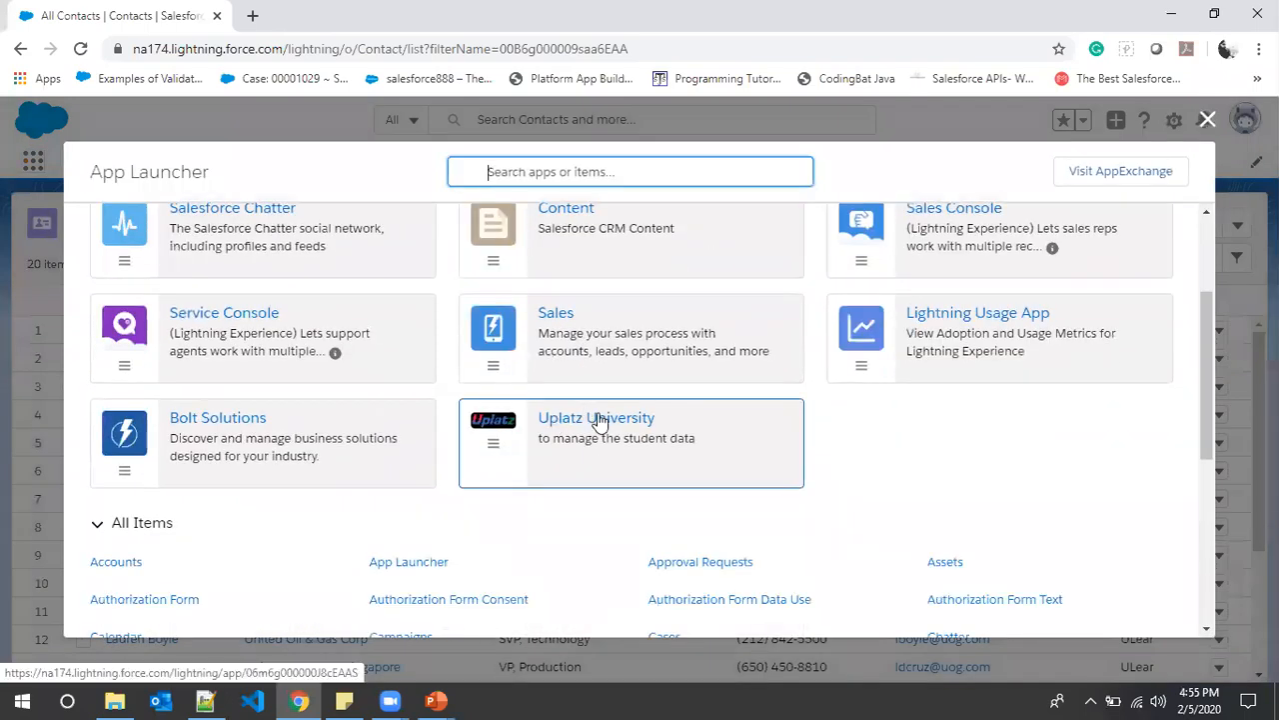
{"action": "left_click", "coordinate": [598, 420]}
{"action": "left_click", "coordinate": [596, 418]}
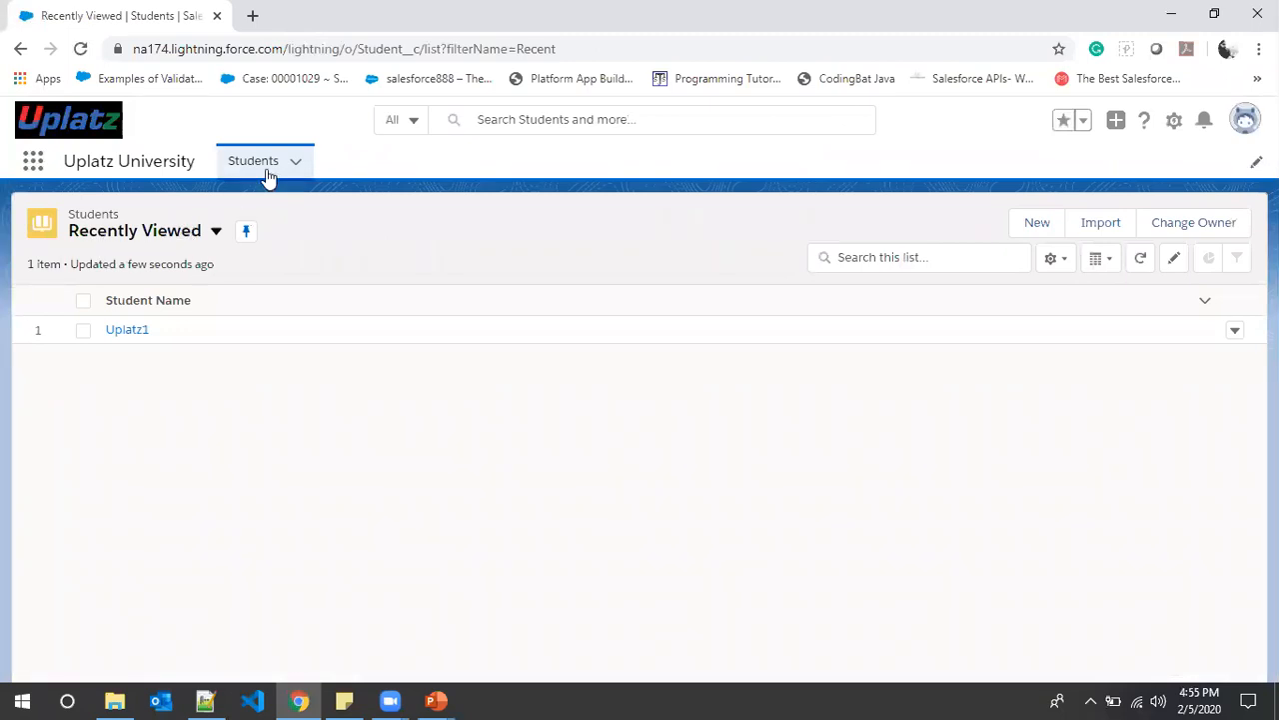
{"action": "left_click", "coordinate": [217, 233]}
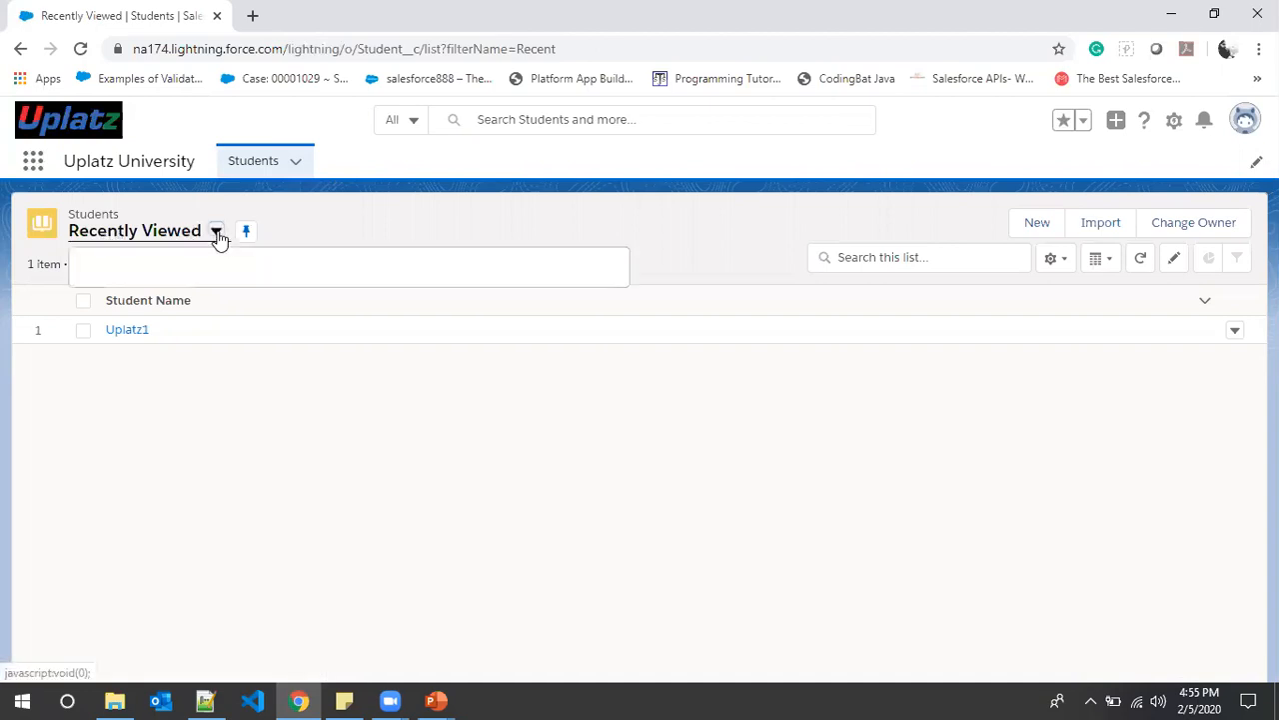
{"action": "left_click", "coordinate": [114, 300]}
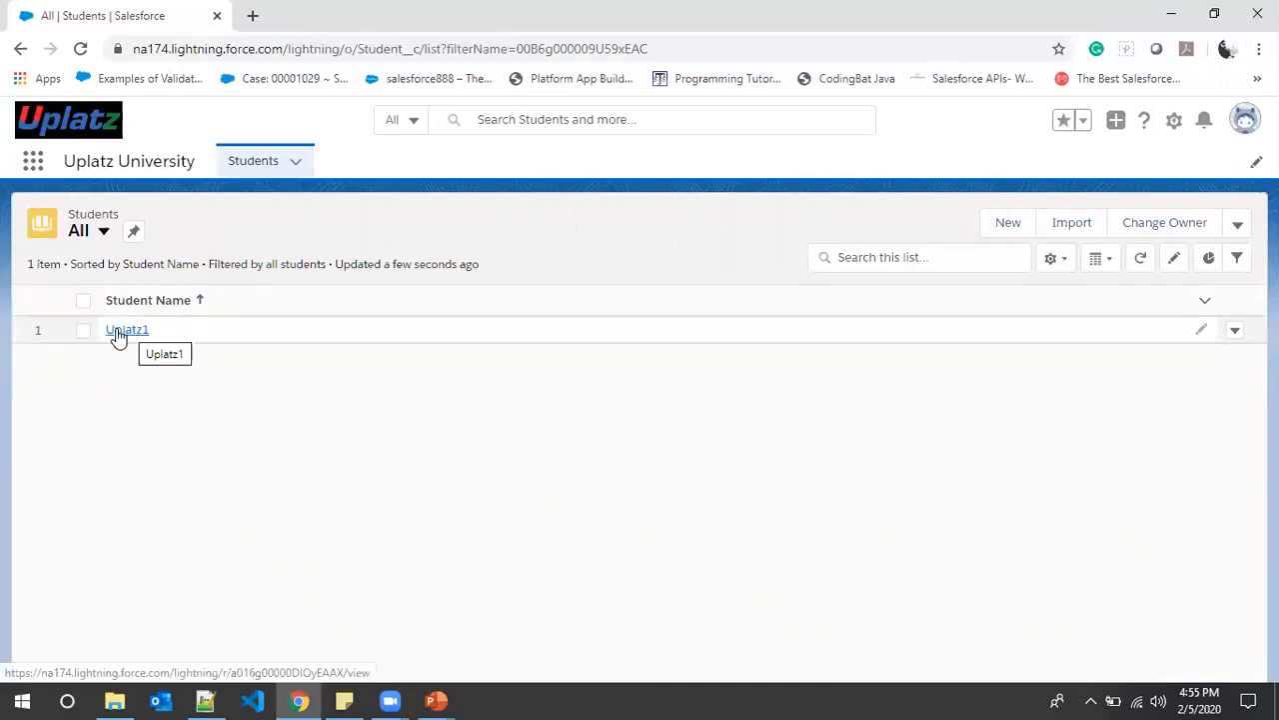
{"action": "left_click", "coordinate": [121, 334]}
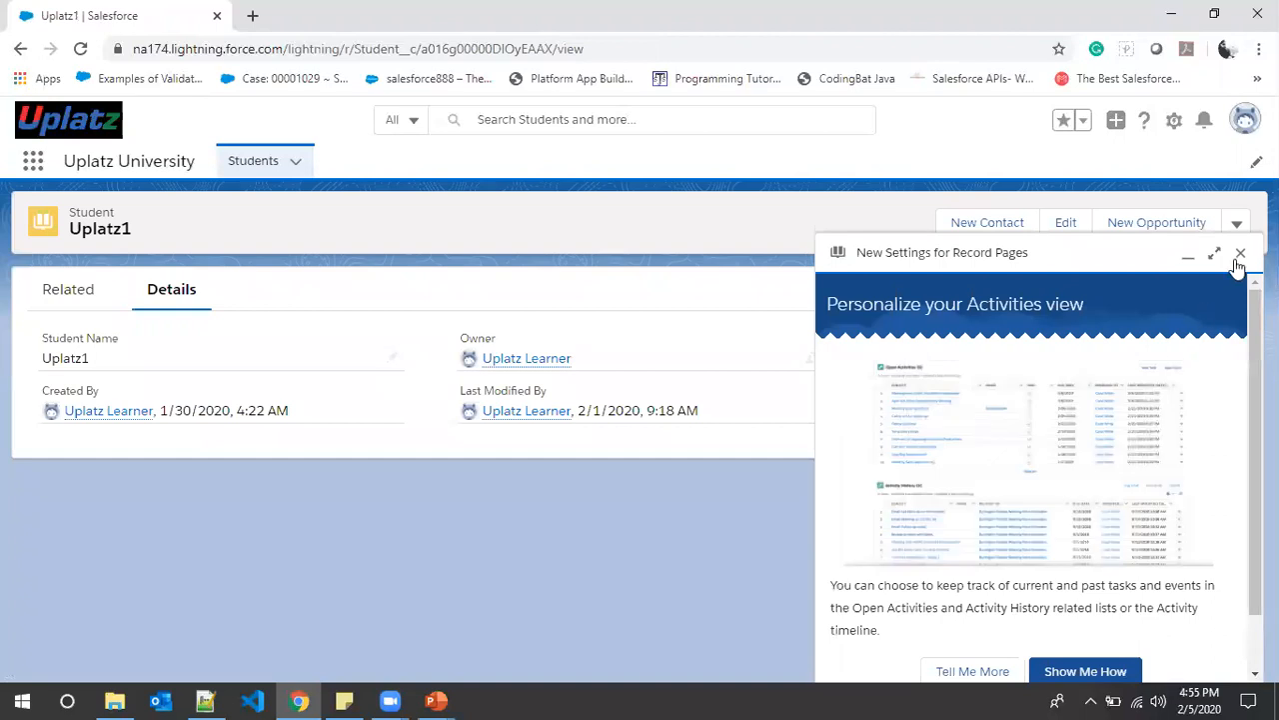
- Dismiss the announcement and change the Student Name from Uplatz1 to John, then save
{"action": "left_click", "coordinate": [1239, 256]}
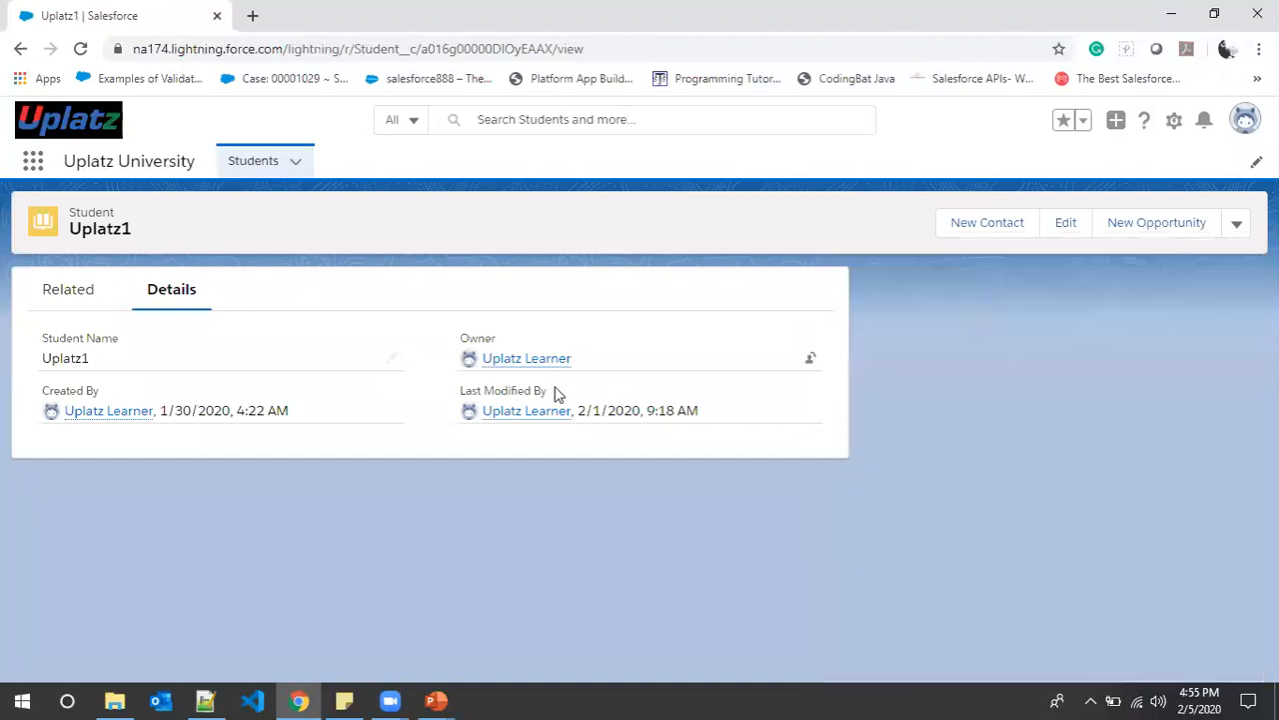
{"action": "left_click", "coordinate": [394, 360]}
{"action": "left_click_drag", "start_coordinate": [123, 366], "coordinate": [3, 364]}
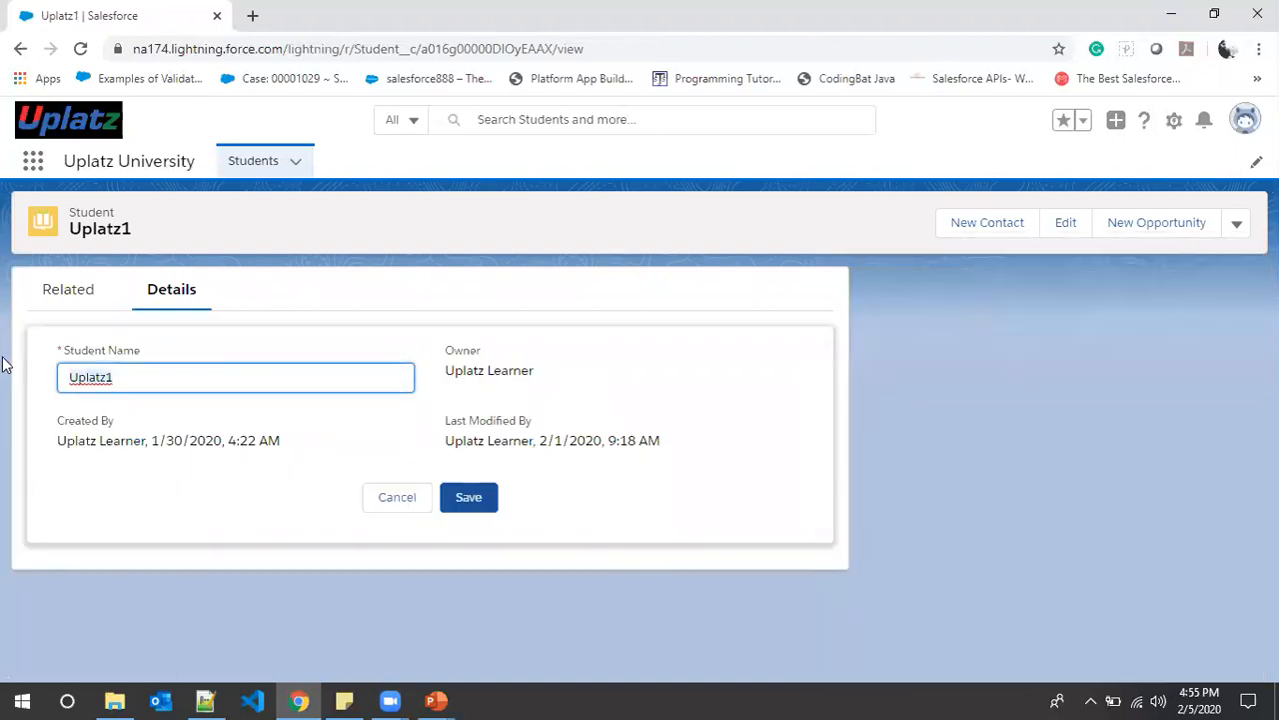
{"action": "type", "text": "John"}
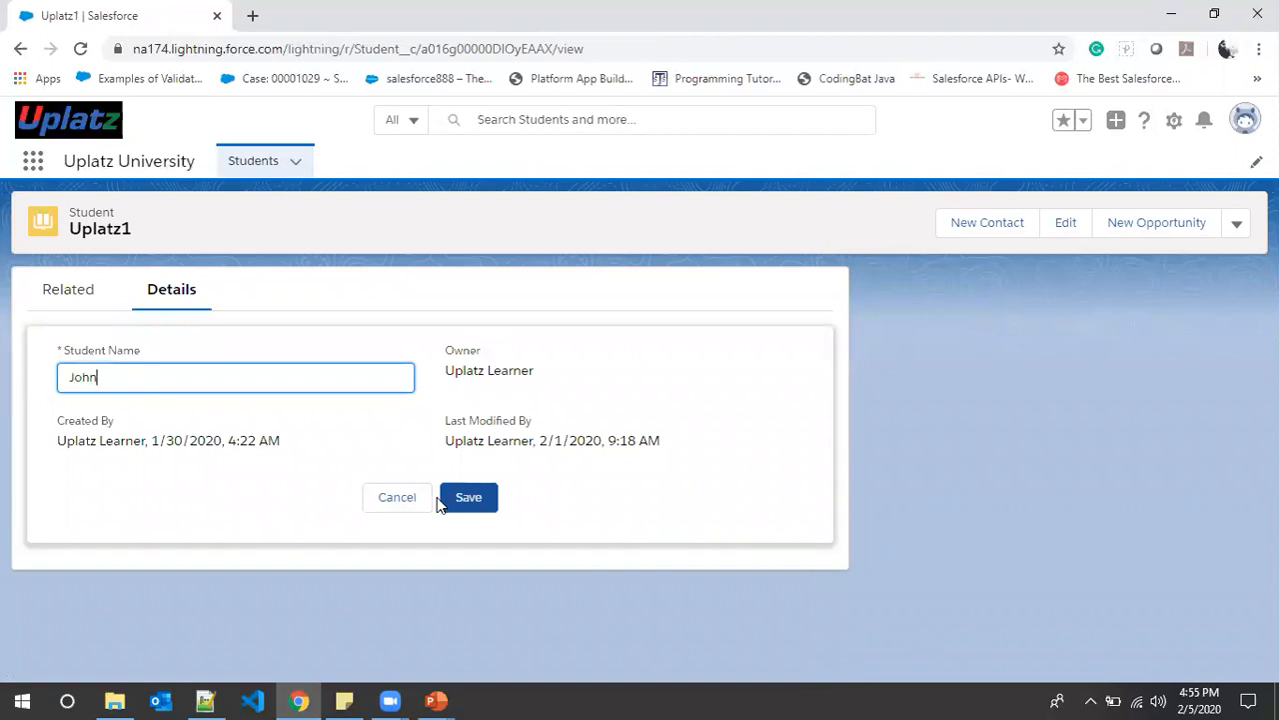
{"action": "left_click", "coordinate": [471, 503]}
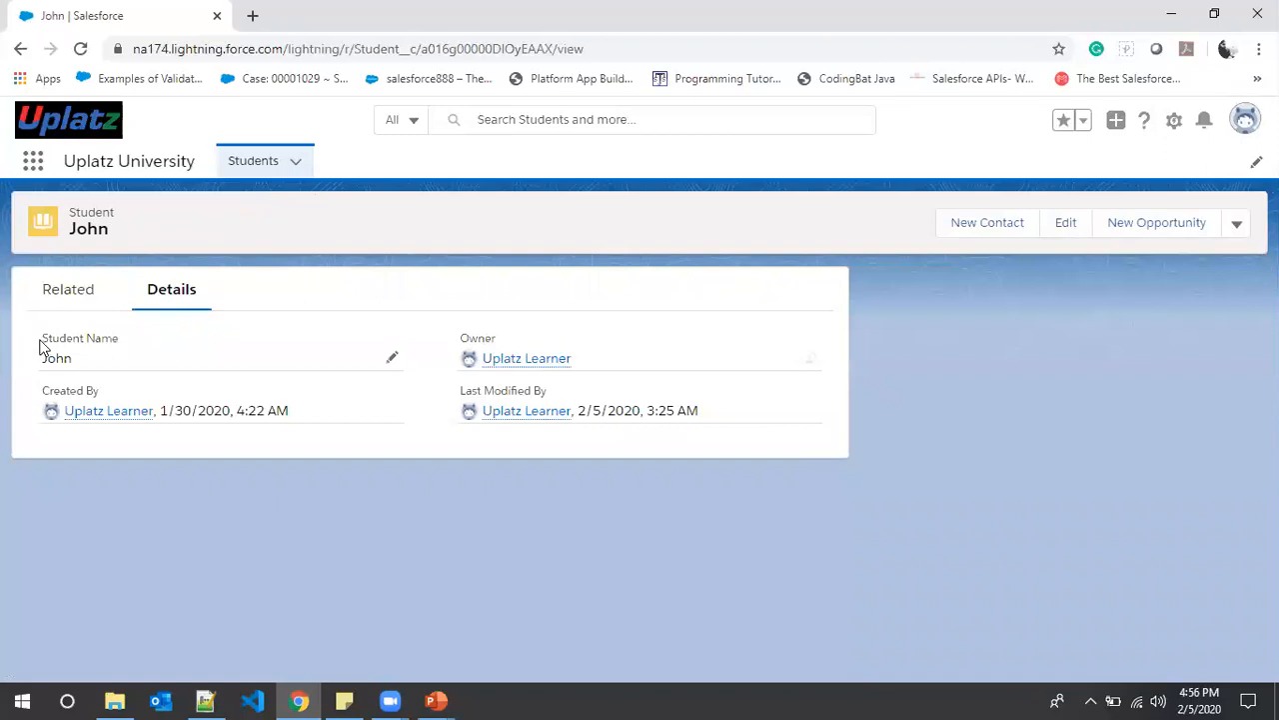
{"action": "left_click_drag", "start_coordinate": [44, 339], "coordinate": [137, 346]}
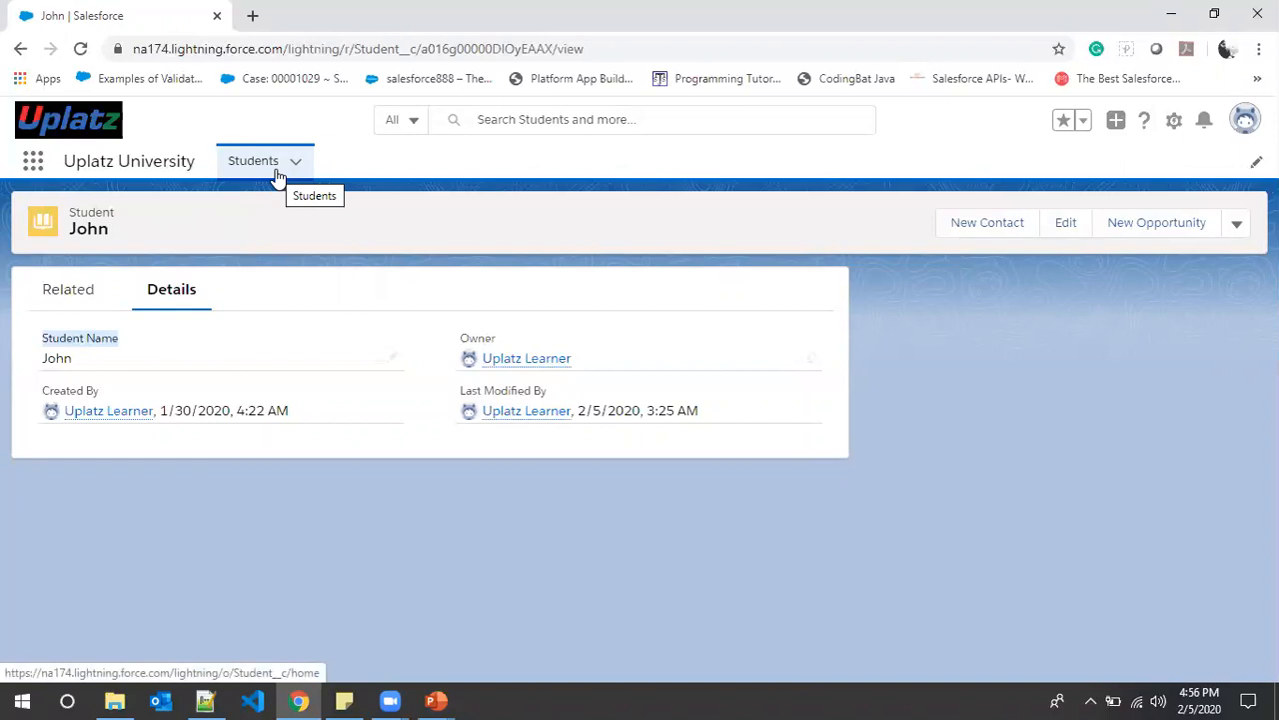
- Open the Student object's settings and Setup Home in new tabs from the gear menu
{"action": "left_click", "coordinate": [1172, 130]}
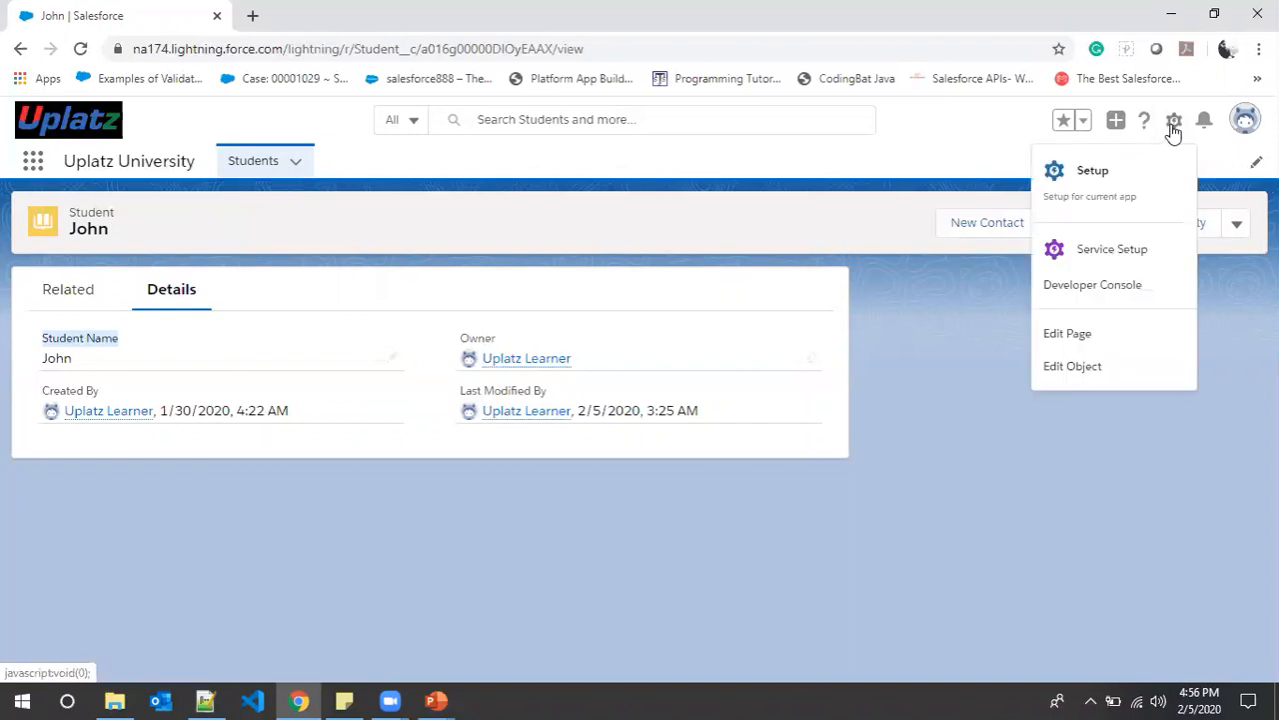
{"action": "left_click", "coordinate": [1073, 370]}
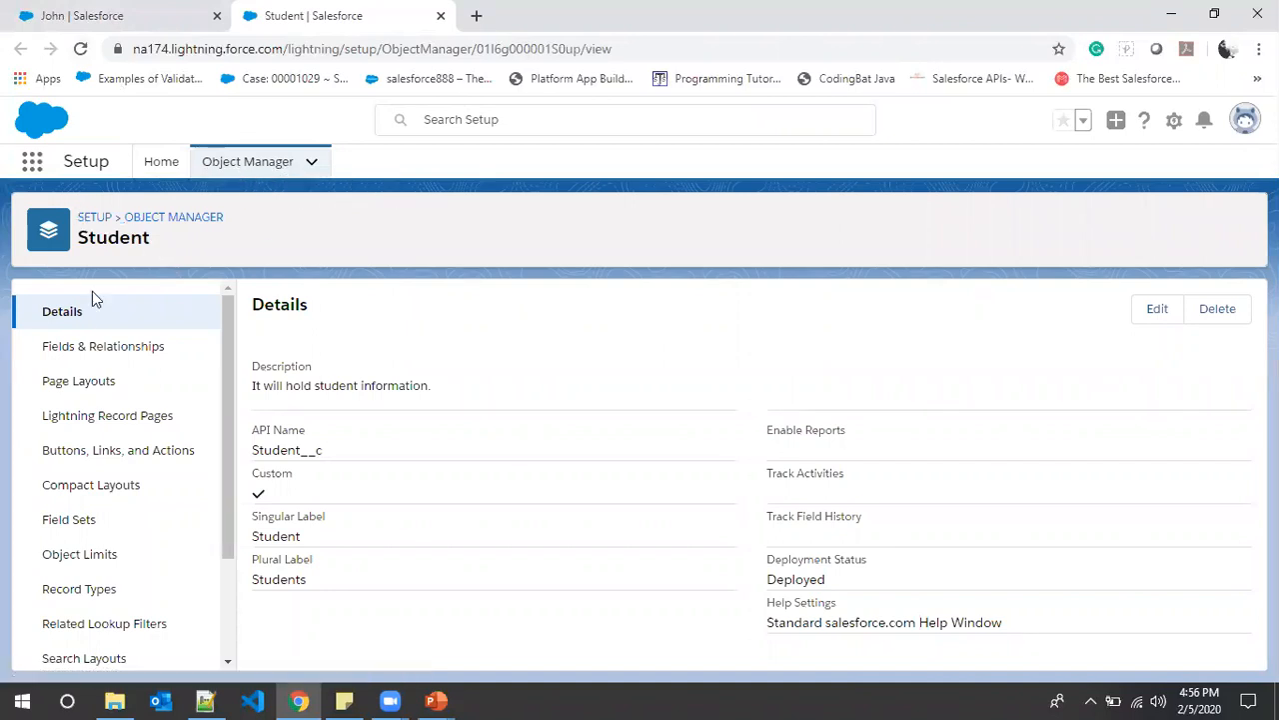
{"action": "left_click", "coordinate": [108, 12]}
{"action": "left_click", "coordinate": [300, 12]}
{"action": "left_click", "coordinate": [140, 11]}
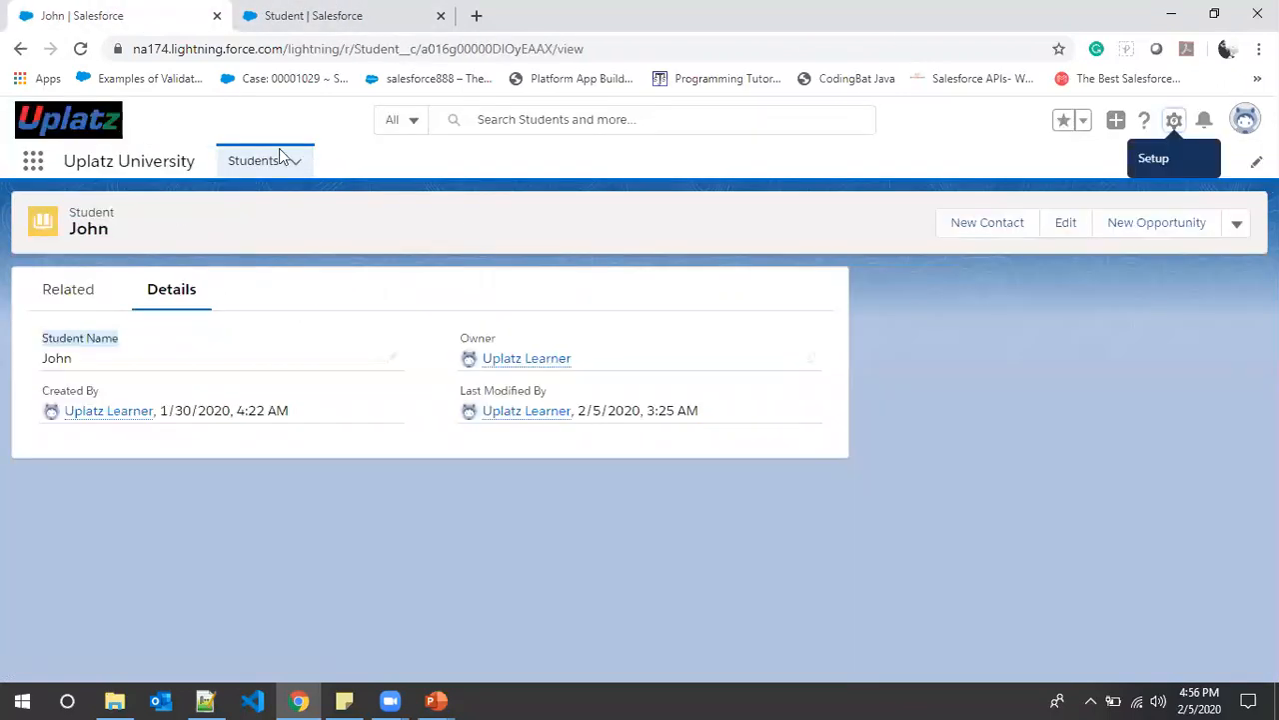
{"action": "left_click", "coordinate": [1174, 122]}
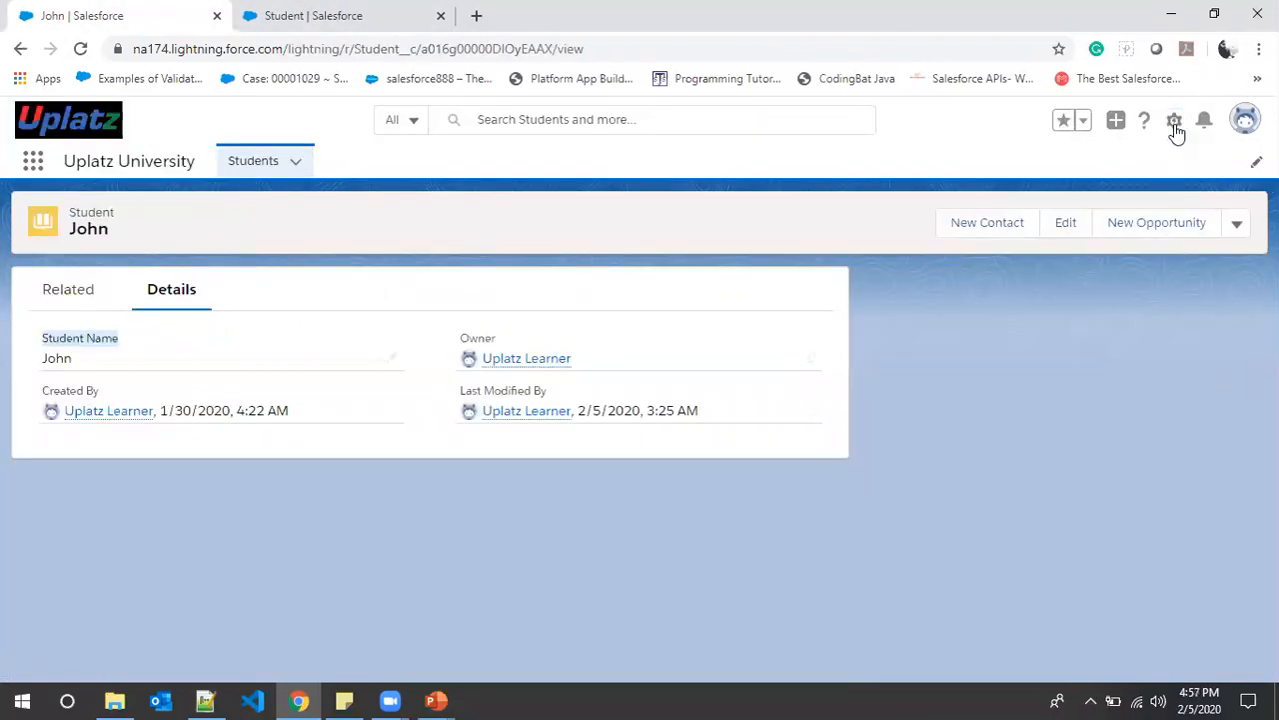
{"action": "left_click", "coordinate": [1094, 170]}
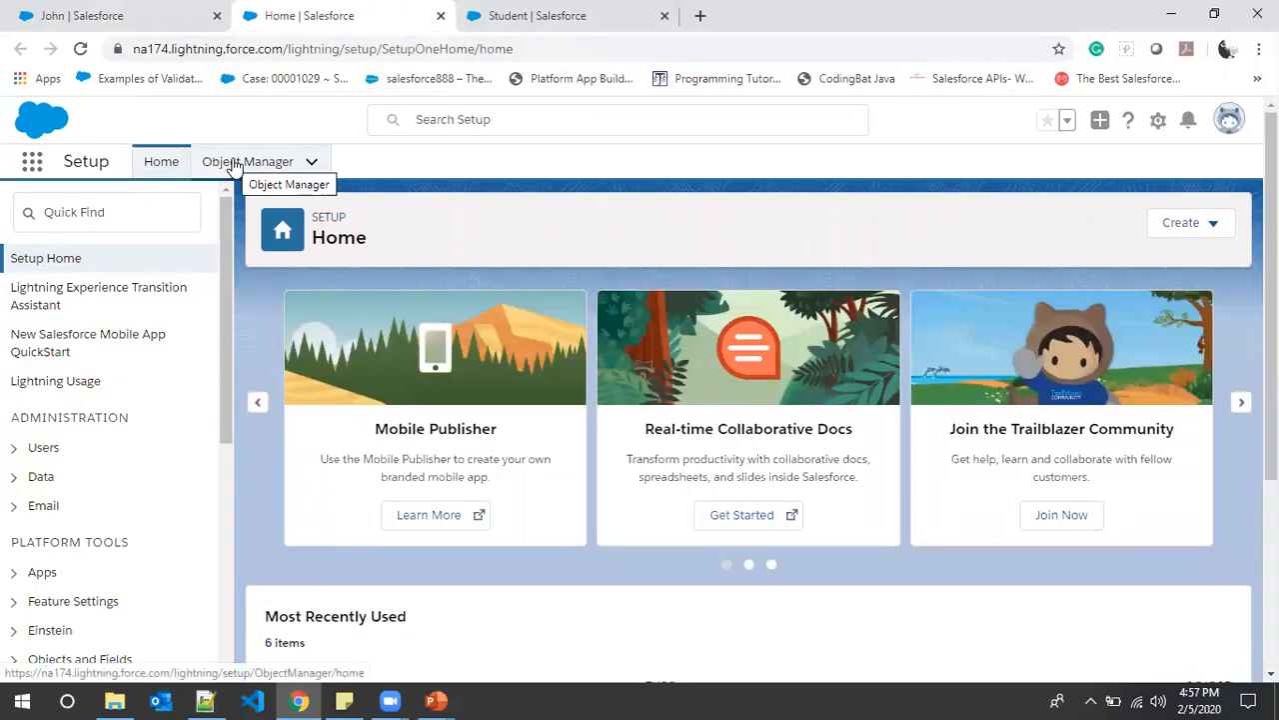
- Search Object Manager for 'Studen' and open the Student object's details
{"action": "left_click", "coordinate": [258, 168]}
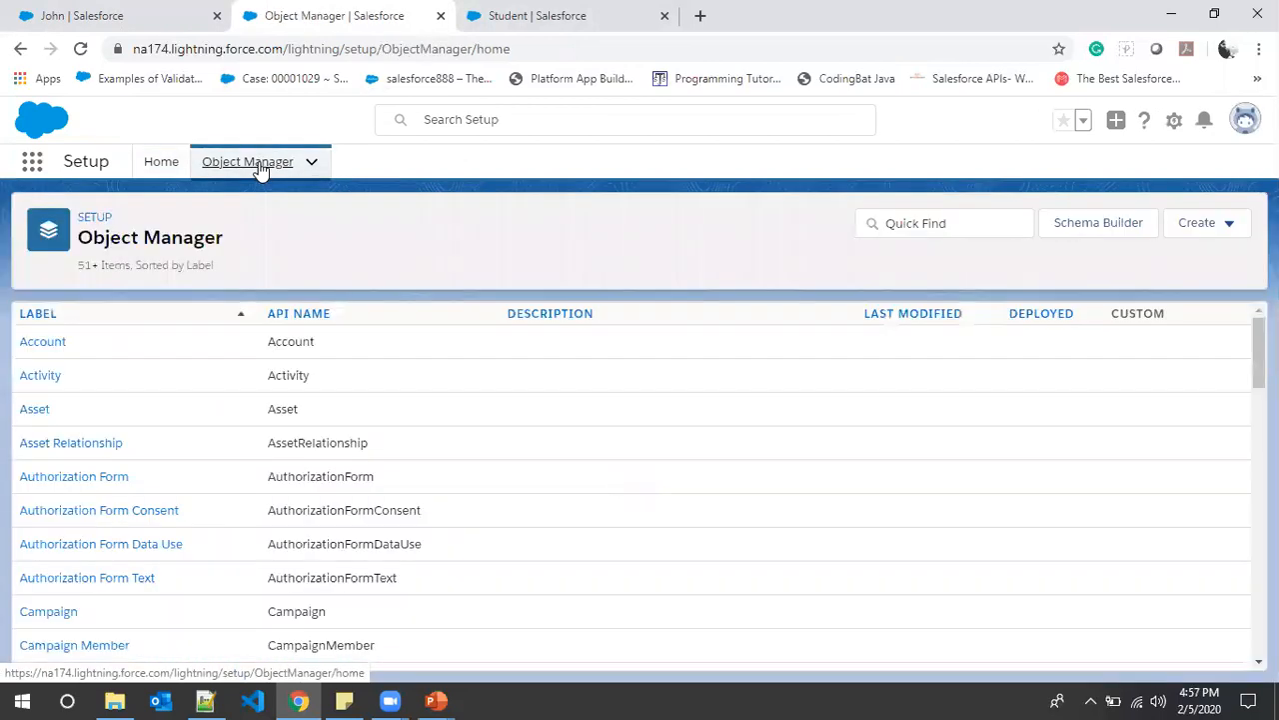
{"action": "left_click", "coordinate": [920, 223]}
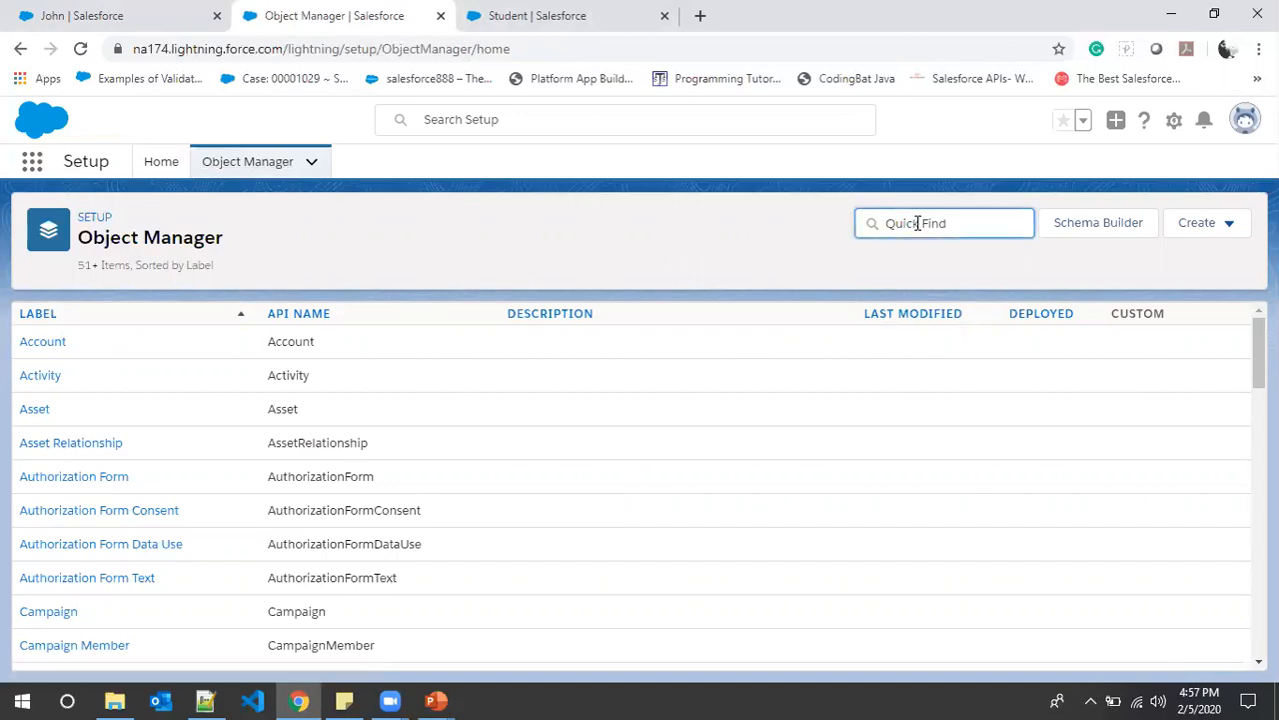
{"action": "type", "text": "Student"}
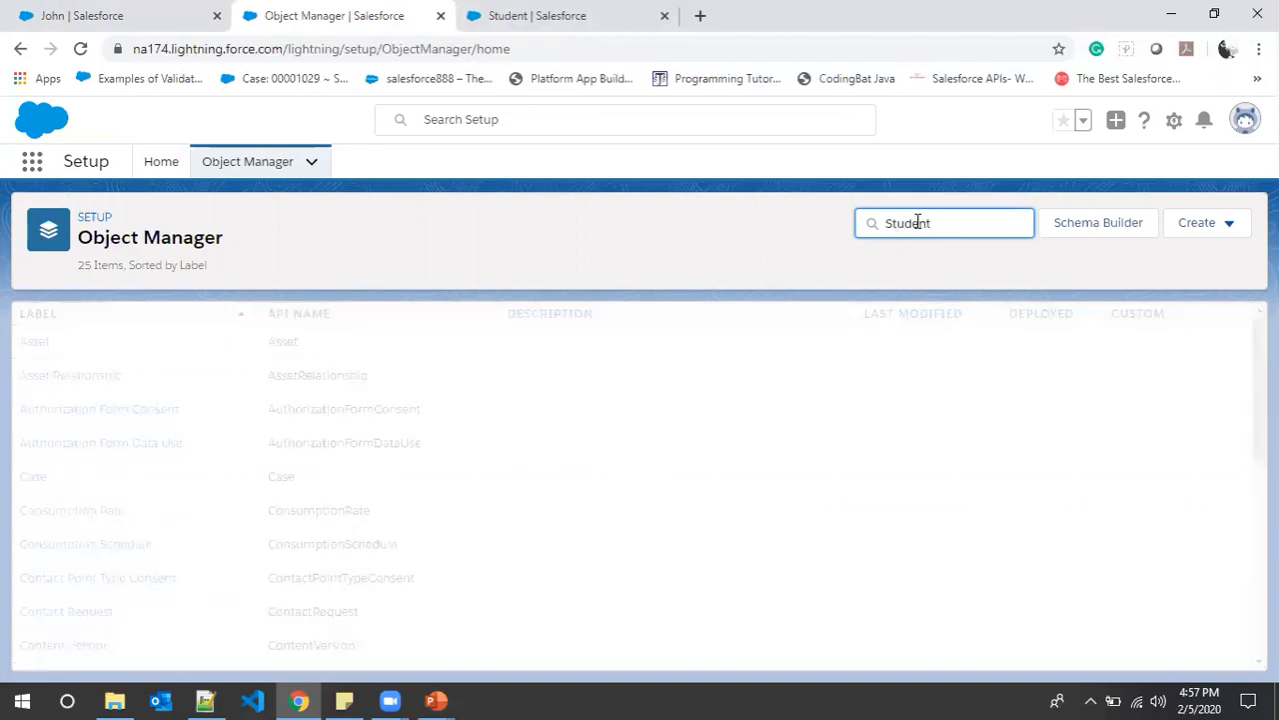
{"action": "left_click", "coordinate": [54, 352]}
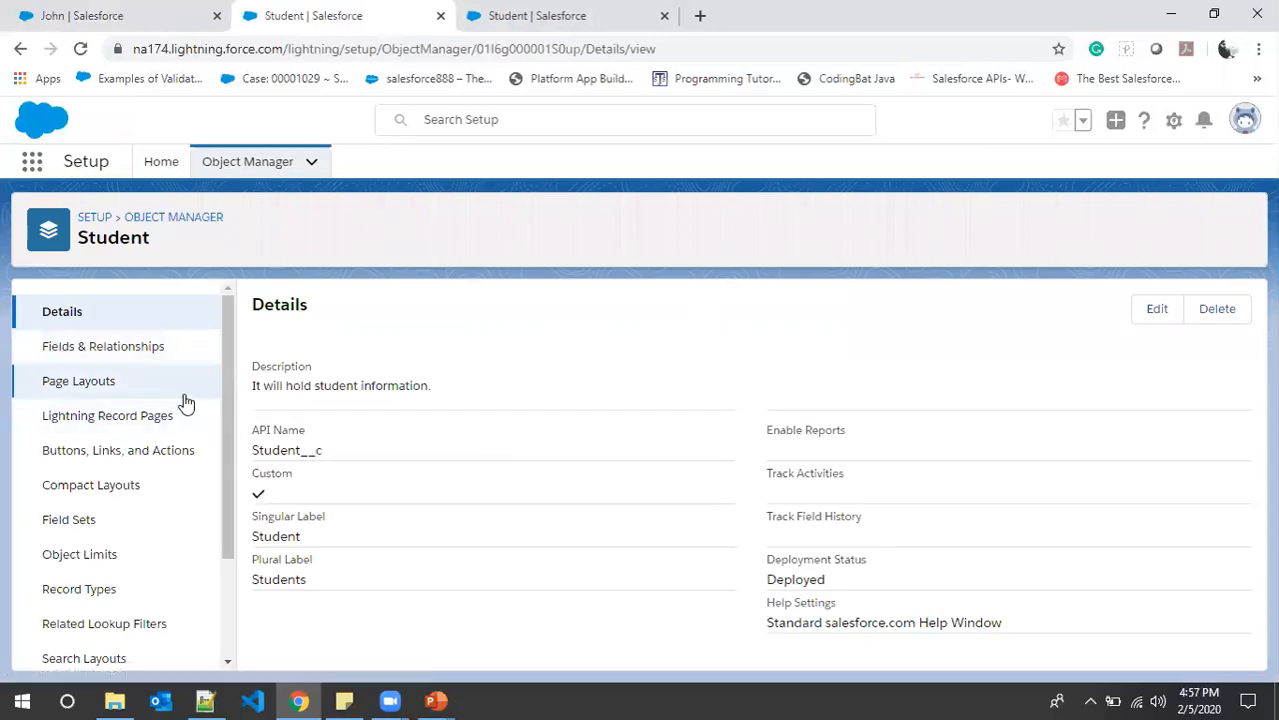
{"action": "scroll", "coordinate": [185, 402], "scroll_direction": "down", "scroll_amount": 3}
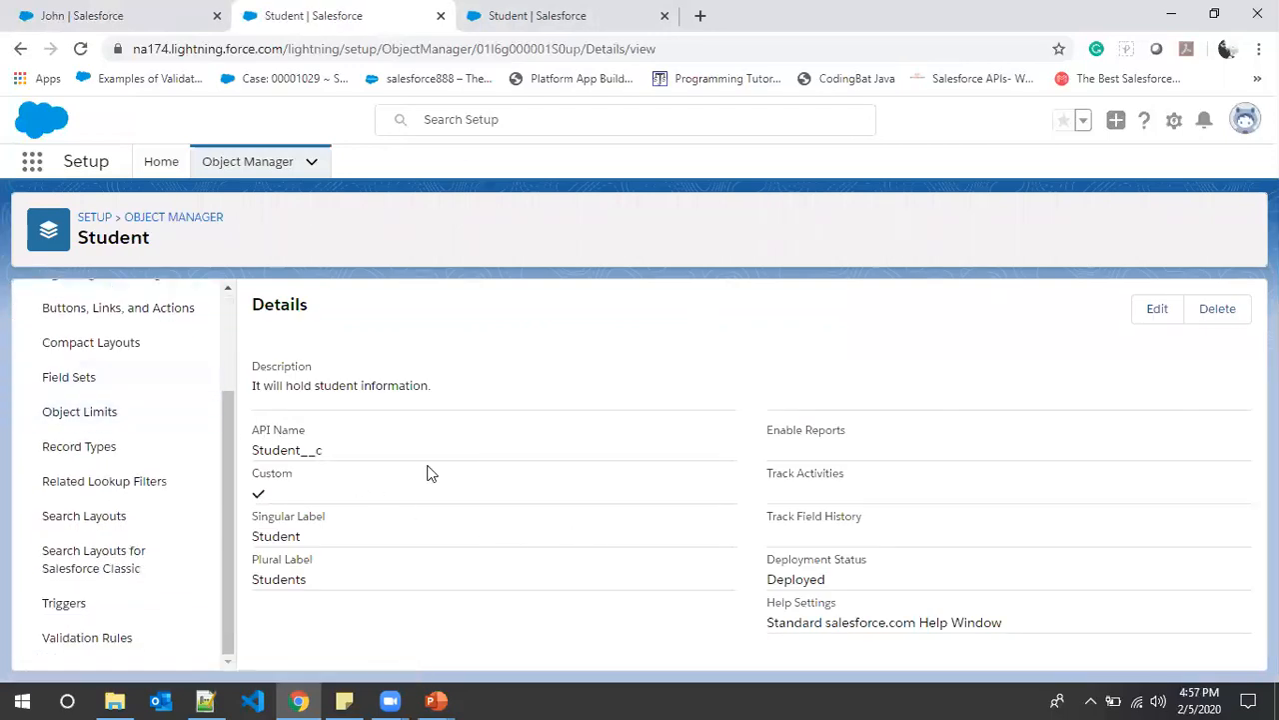
{"action": "scroll", "coordinate": [213, 457], "scroll_direction": "up", "scroll_amount": 3}
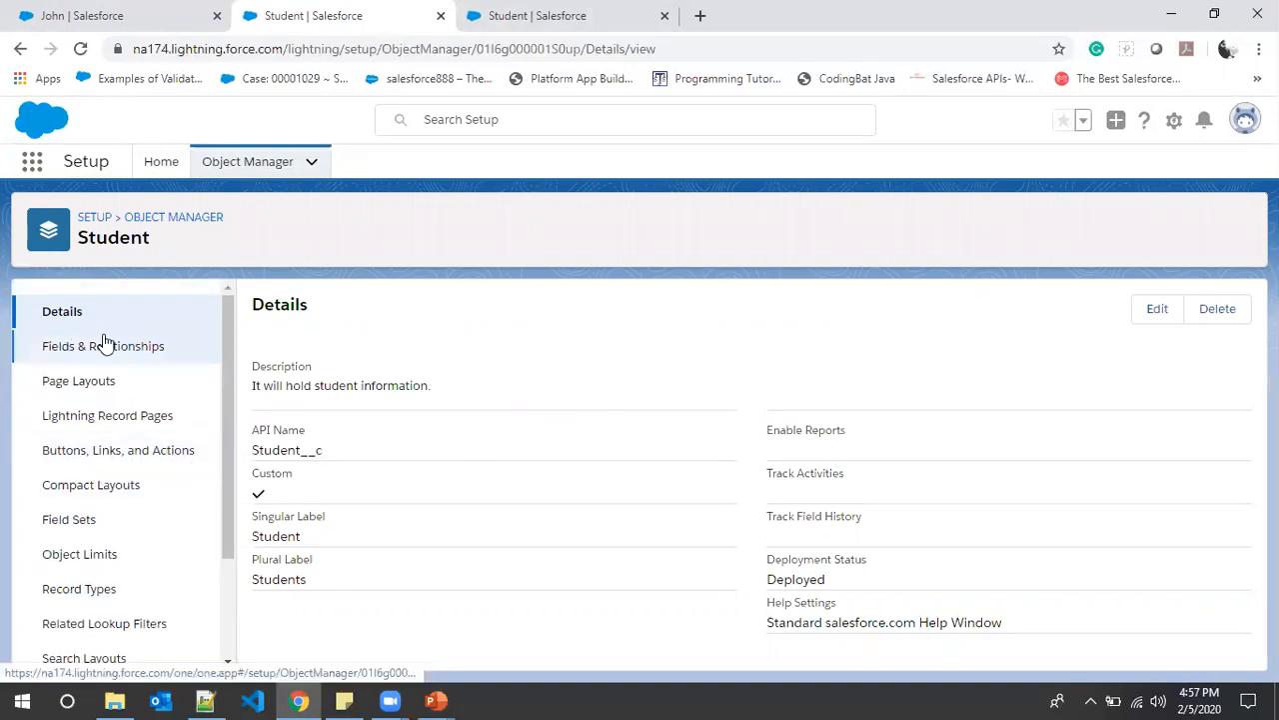
- Close the duplicate Student tab, open Fields & Relationships, and bring up the field notes in Notepad++
{"action": "left_click", "coordinate": [538, 9]}
{"action": "left_click", "coordinate": [390, 9]}
{"action": "left_click", "coordinate": [514, 9]}
{"action": "left_click", "coordinate": [405, 10]}
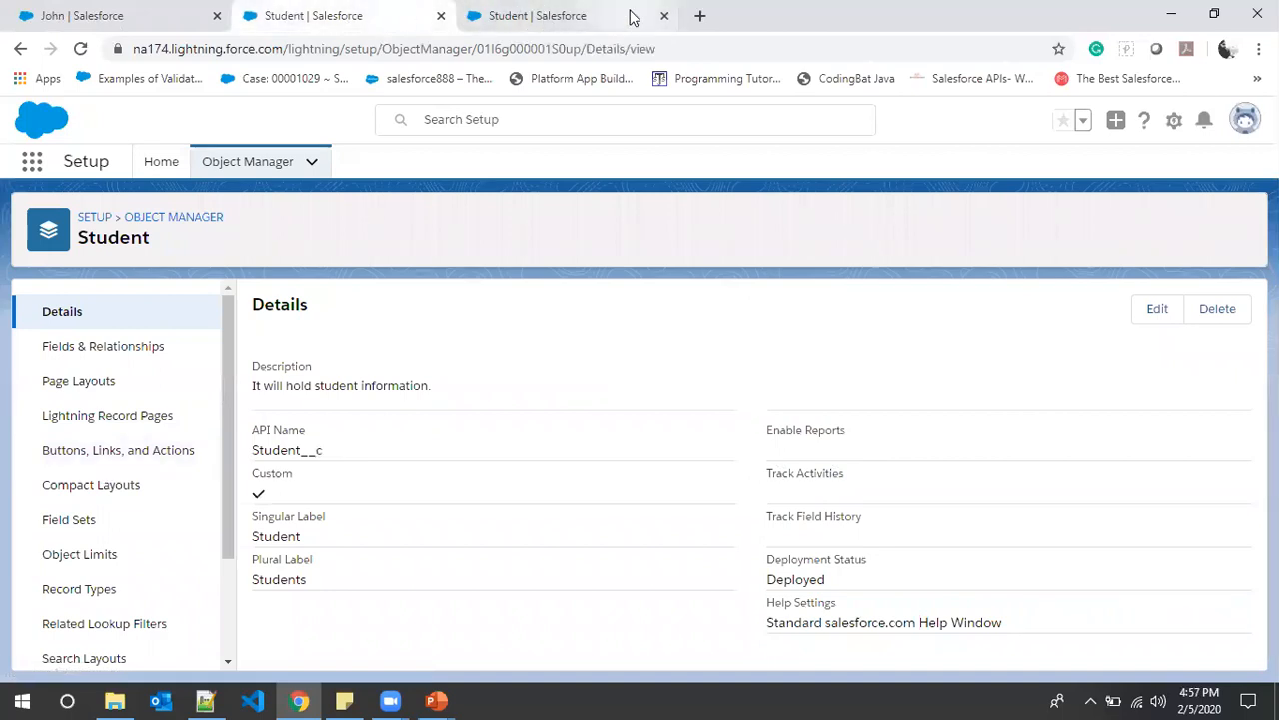
{"action": "left_click", "coordinate": [664, 15]}
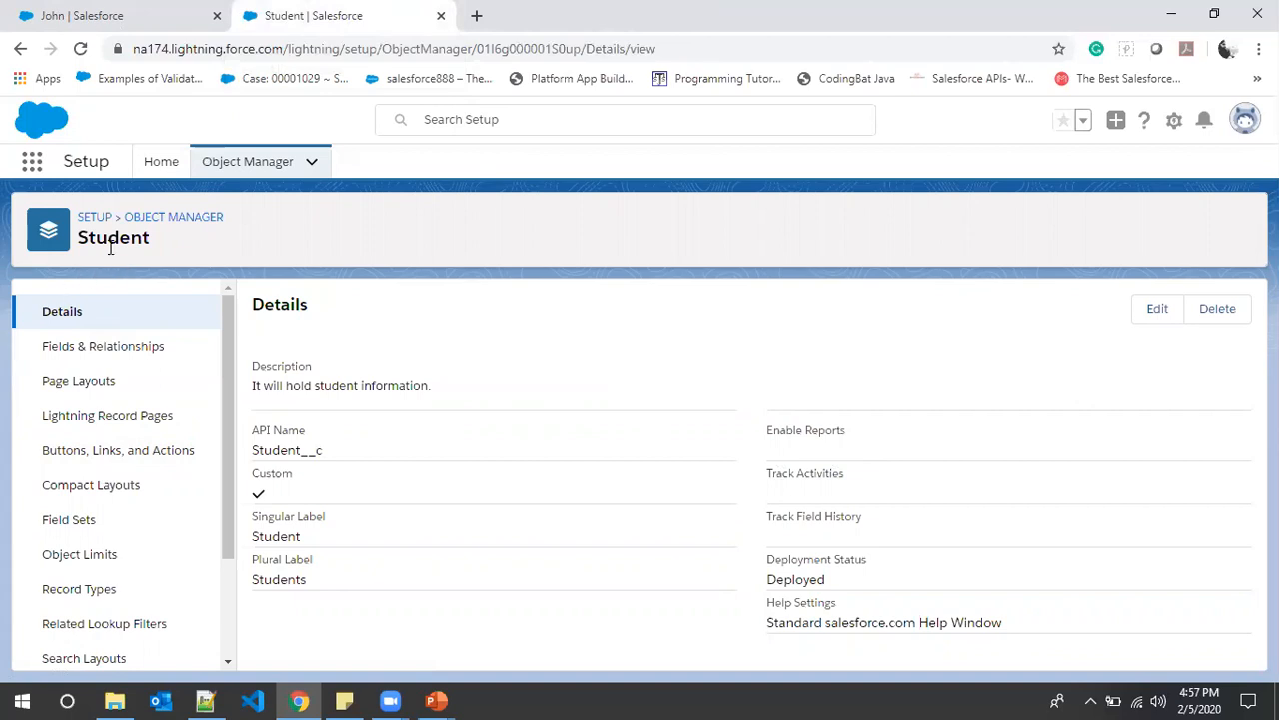
{"action": "left_click", "coordinate": [72, 358]}
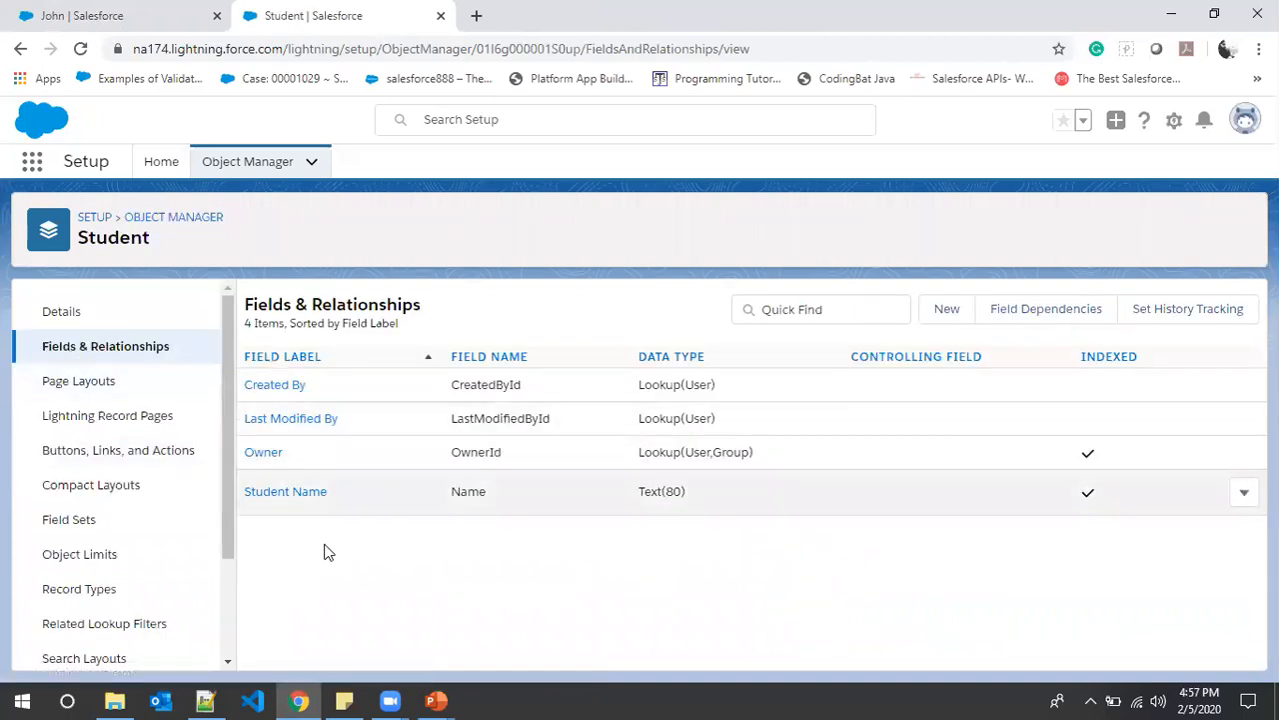
{"action": "left_click", "coordinate": [205, 699]}
{"action": "left_click", "coordinate": [137, 273]}
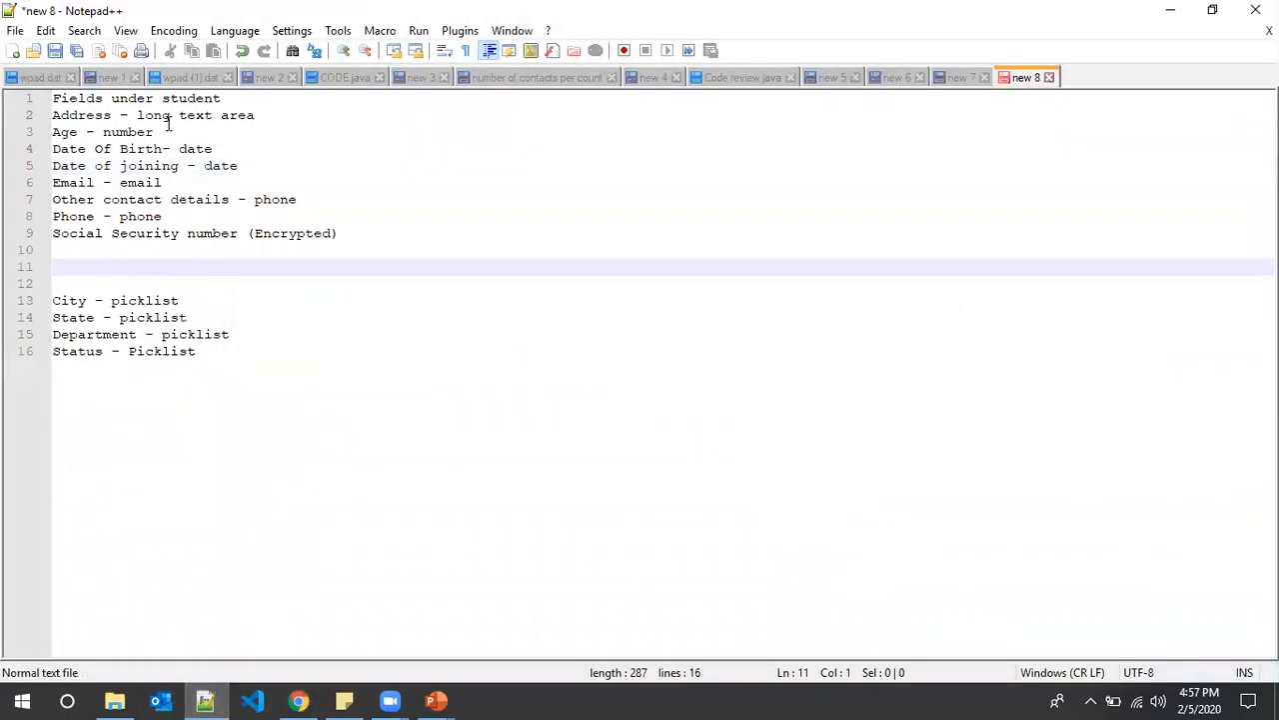
- Look over the planned fields on lines 1–9, select Address, and return to the browser
{"action": "left_click_drag", "start_coordinate": [362, 234], "coordinate": [10, 34]}
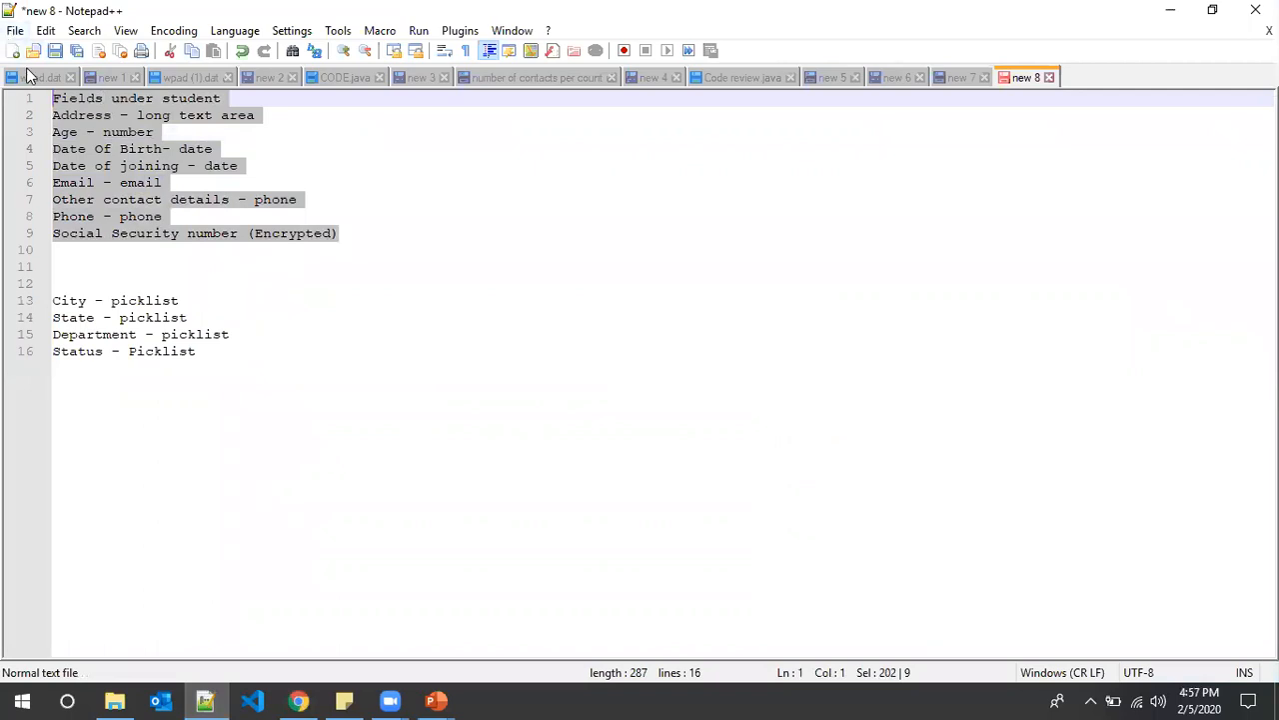
{"action": "left_click", "coordinate": [121, 150]}
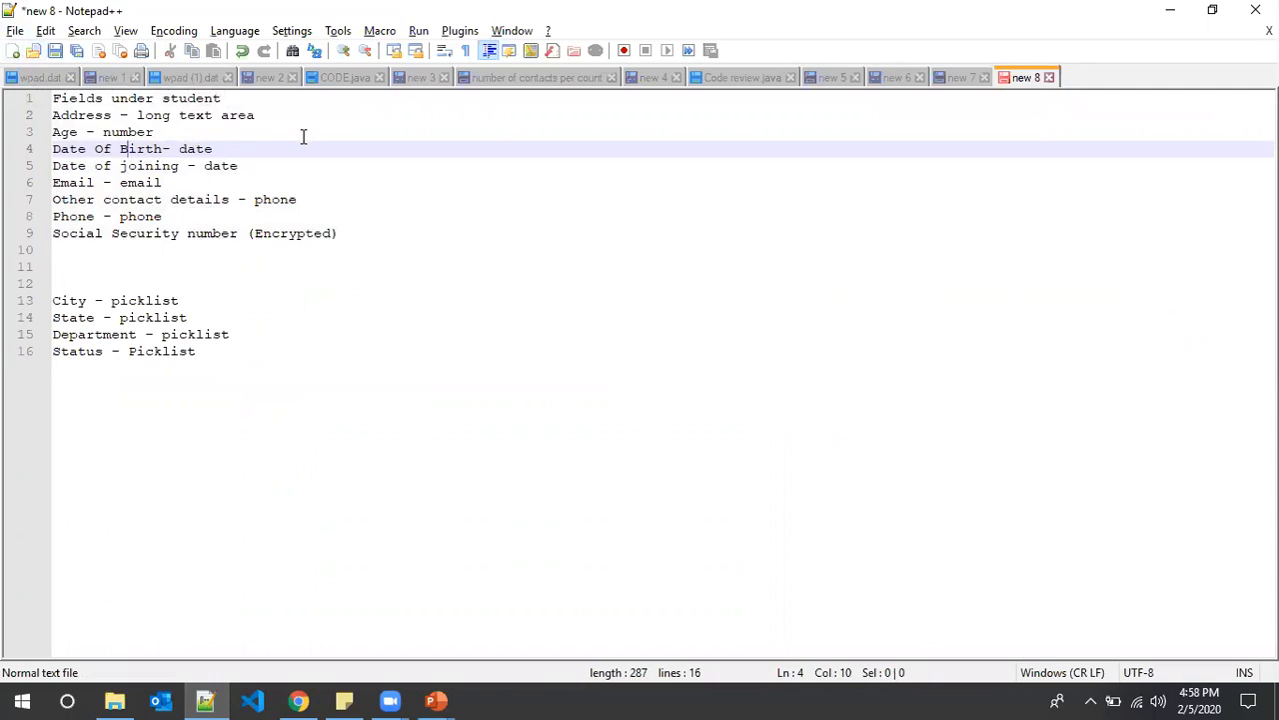
{"action": "double_click", "coordinate": [100, 116]}
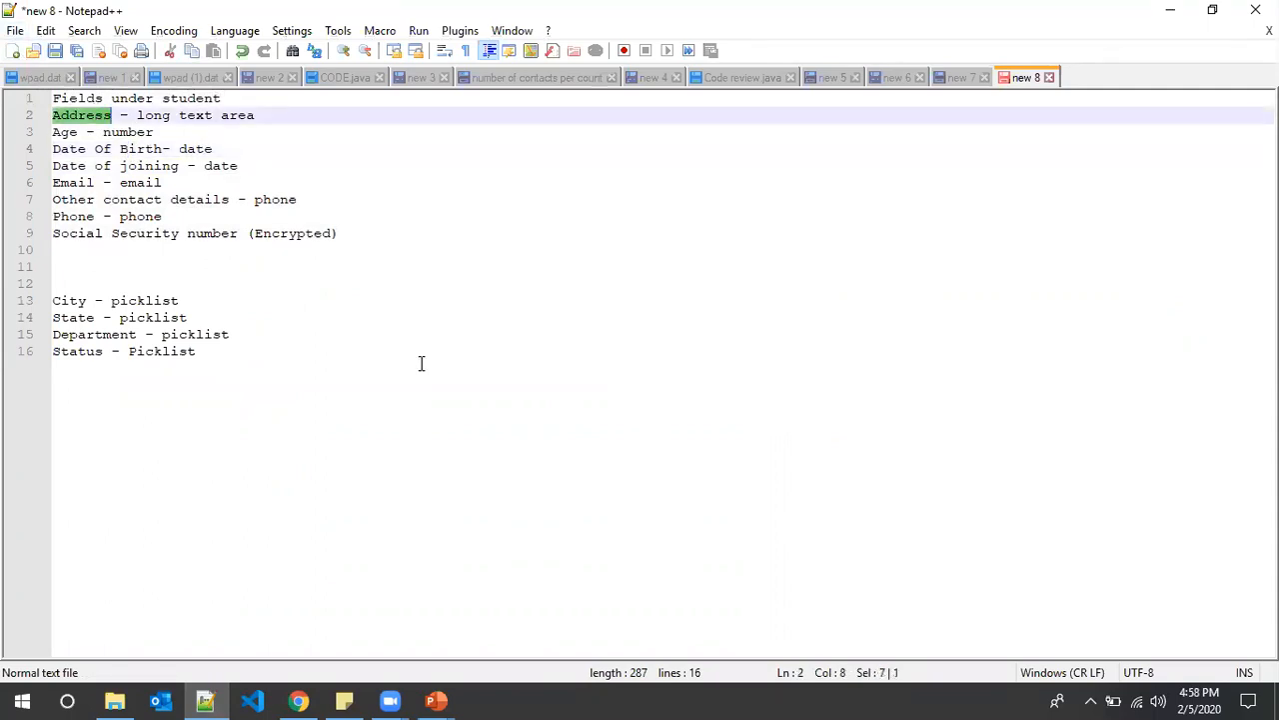
{"action": "key", "text": "alt+Tab"}
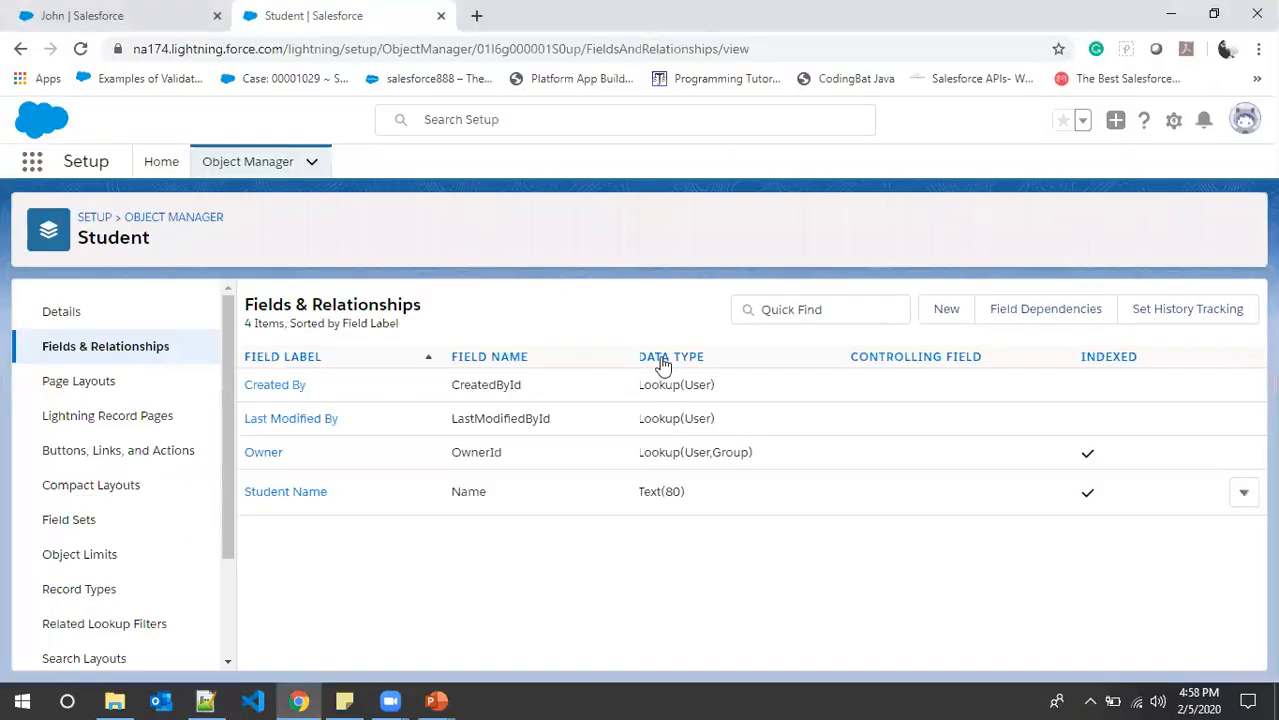
- Start a new Student custom field, check John's record in edit mode, then choose Text Area
{"action": "left_click", "coordinate": [945, 318]}
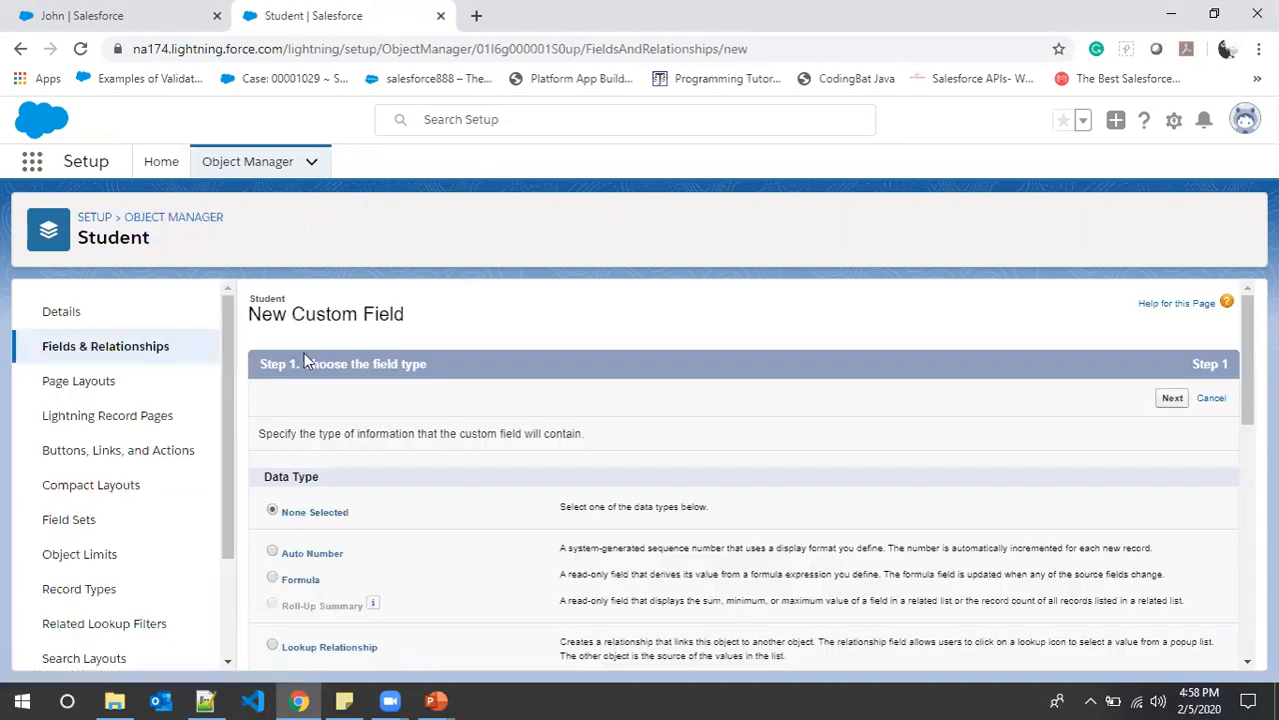
{"action": "scroll", "coordinate": [420, 449], "scroll_direction": "down", "scroll_amount": 8}
{"action": "scroll", "coordinate": [360, 411], "scroll_direction": "down", "scroll_amount": 3}
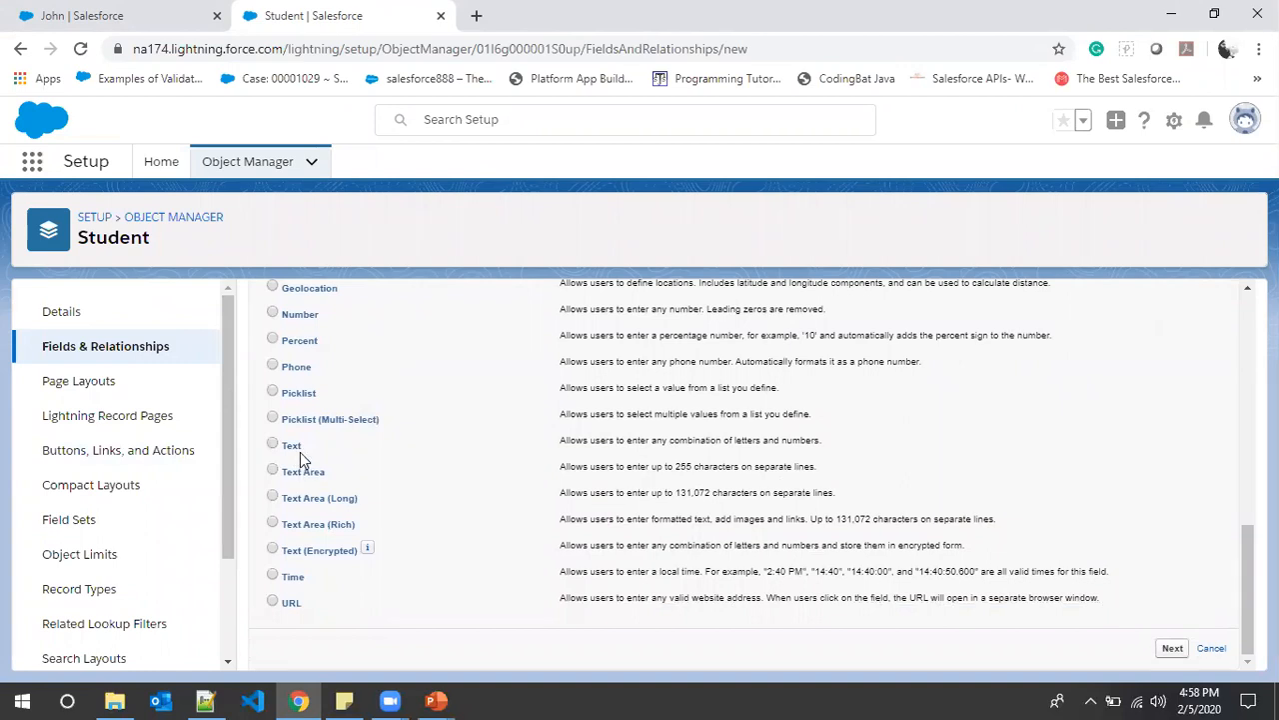
{"action": "left_click", "coordinate": [100, 12]}
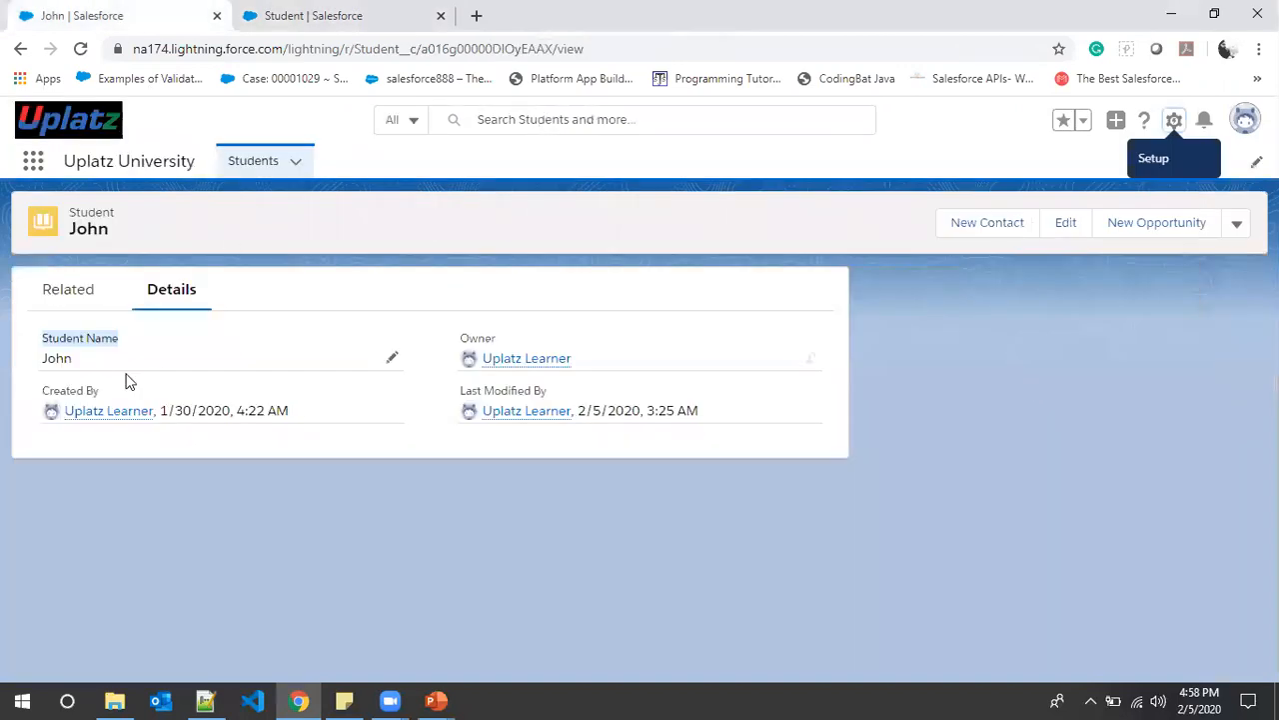
{"action": "left_click", "coordinate": [1057, 224]}
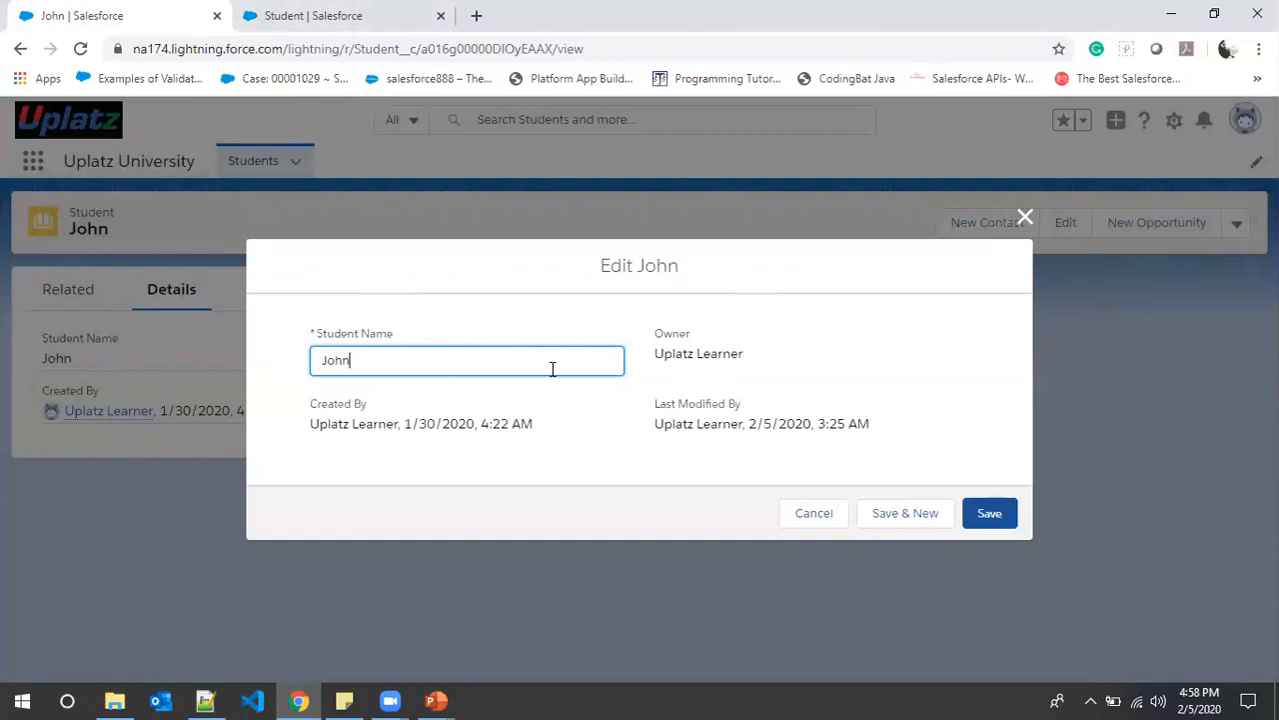
{"action": "left_click", "coordinate": [400, 12]}
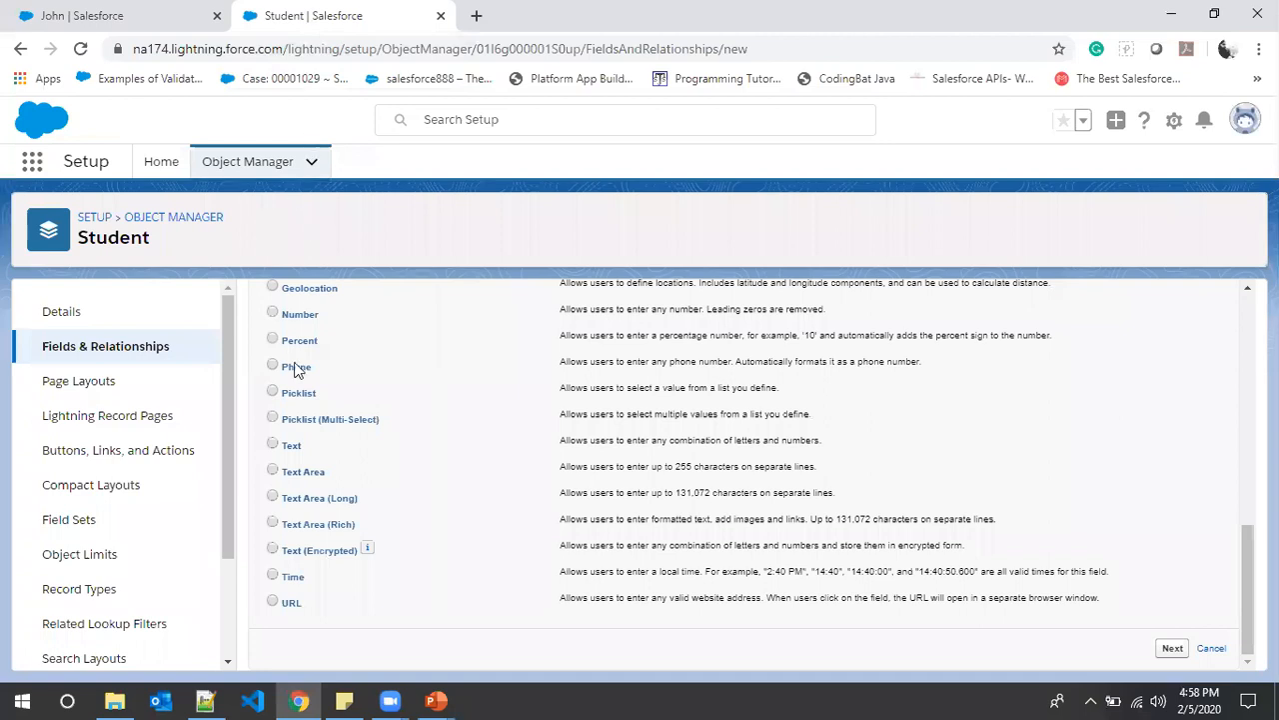
{"action": "left_click", "coordinate": [304, 471]}
- Enter the field label Address so Field Name auto-fills as Address, then continue to field-level security
{"action": "left_click", "coordinate": [1172, 649]}
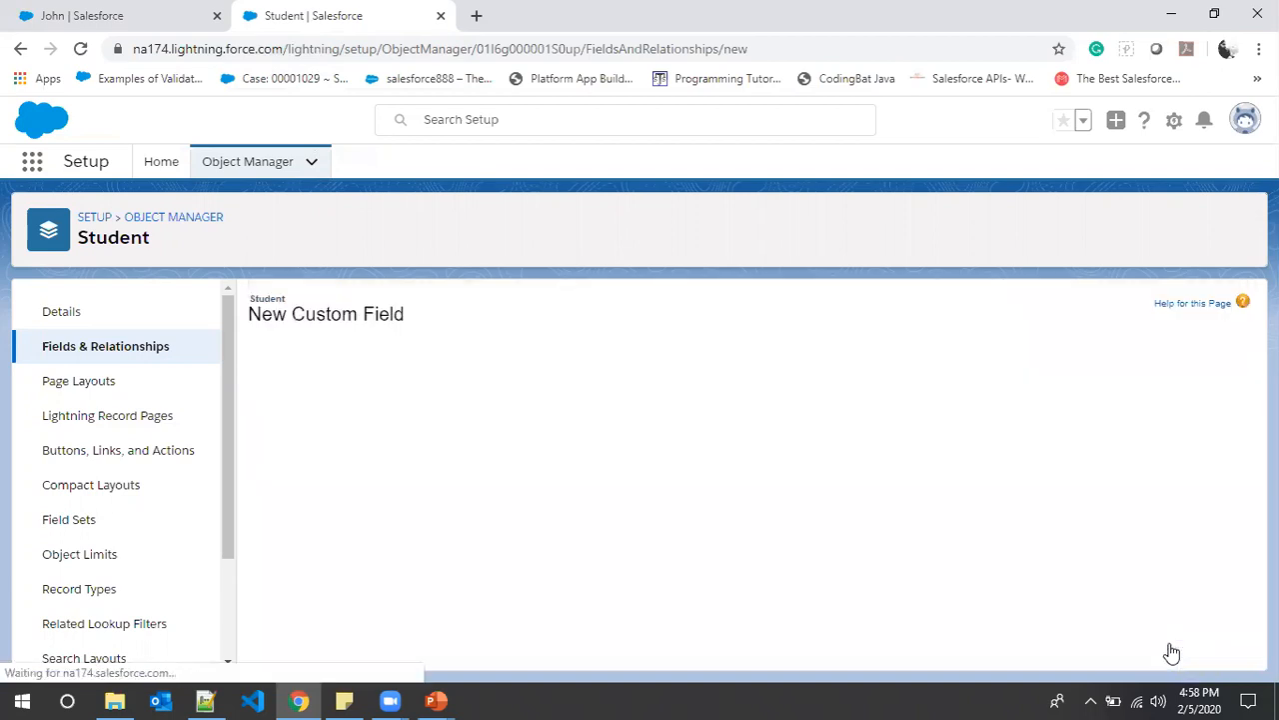
{"action": "left_click", "coordinate": [511, 436]}
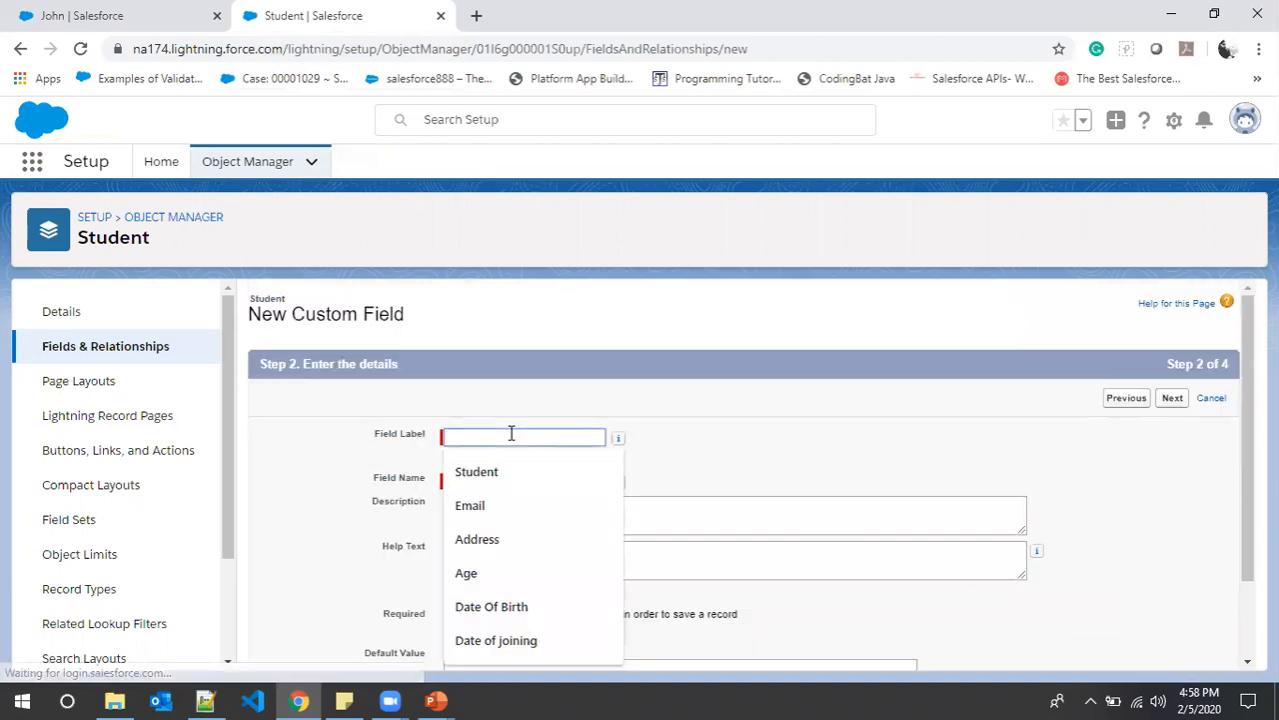
{"action": "left_click", "coordinate": [497, 539]}
{"action": "left_click", "coordinate": [493, 478]}
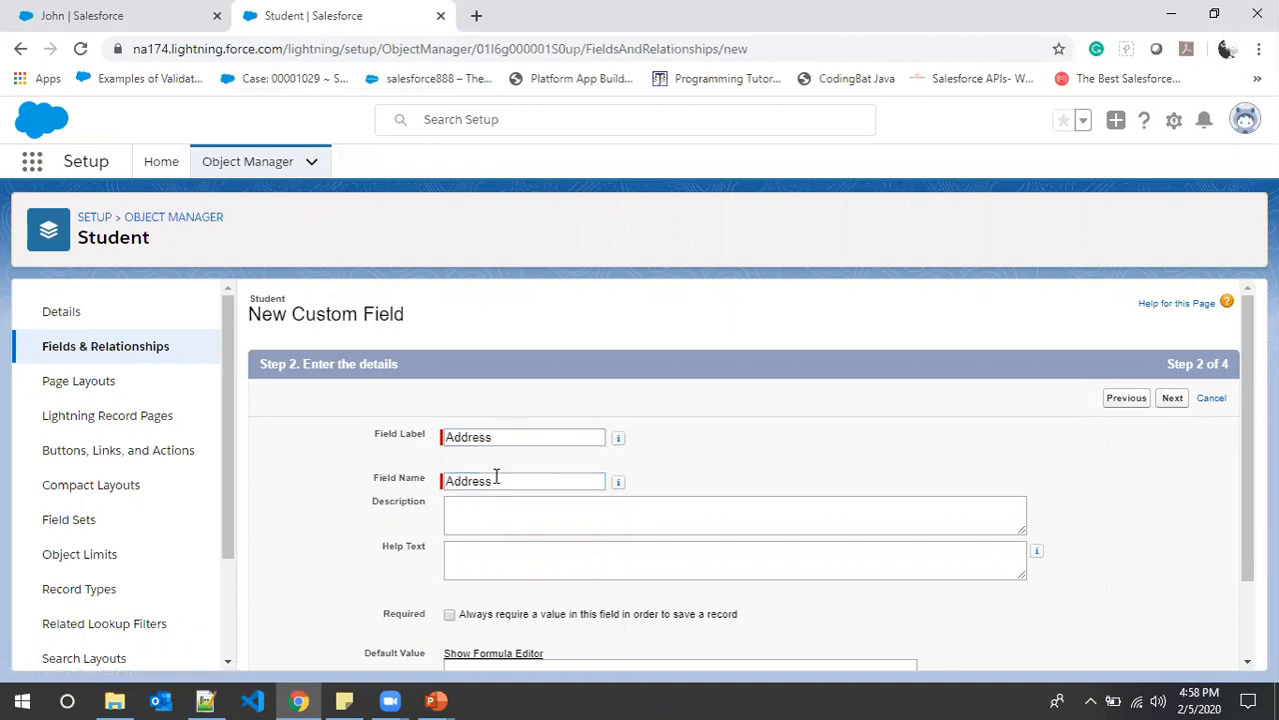
{"action": "scroll", "coordinate": [679, 509], "scroll_direction": "down", "scroll_amount": 1}
{"action": "left_click", "coordinate": [530, 420]}
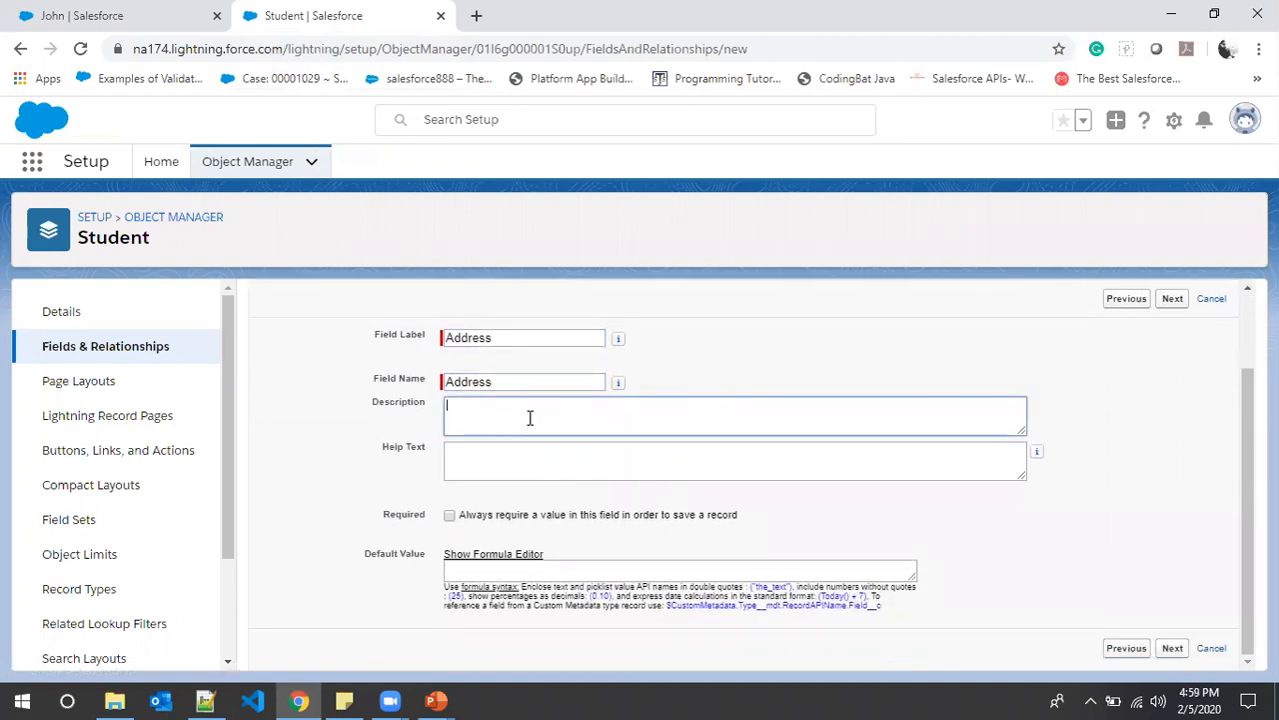
{"action": "left_click", "coordinate": [508, 455]}
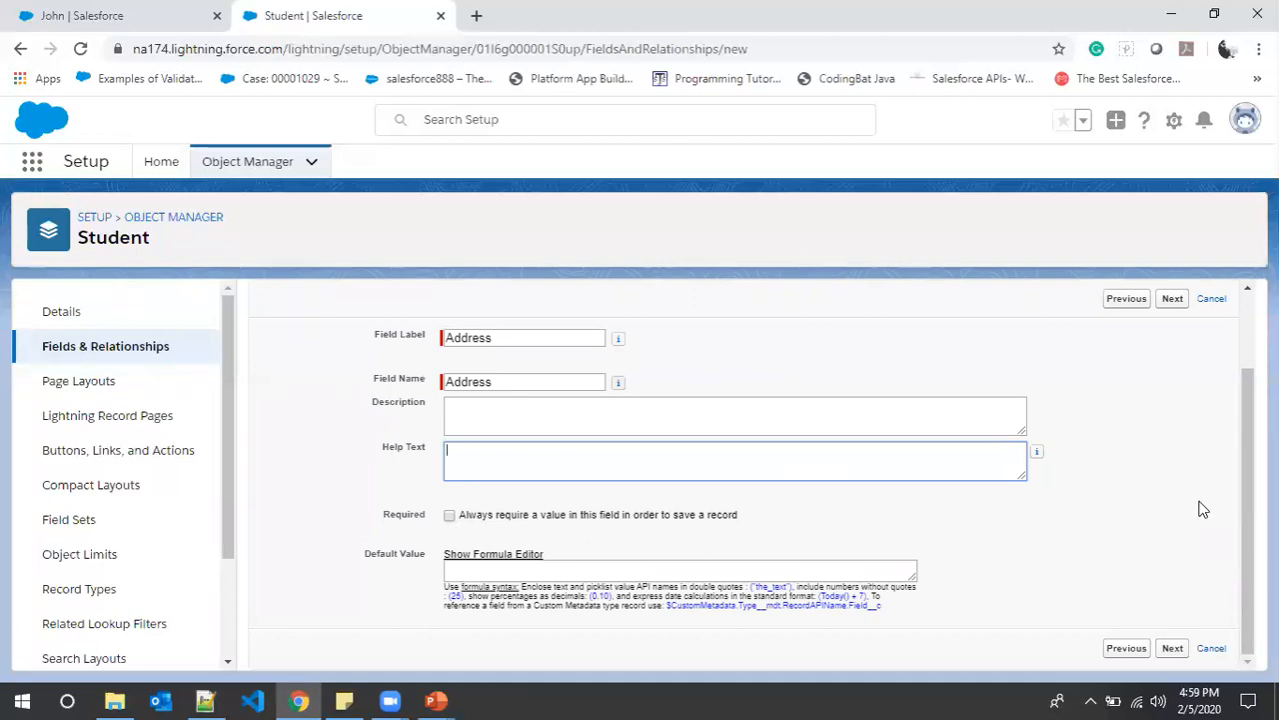
{"action": "left_click", "coordinate": [1174, 300]}
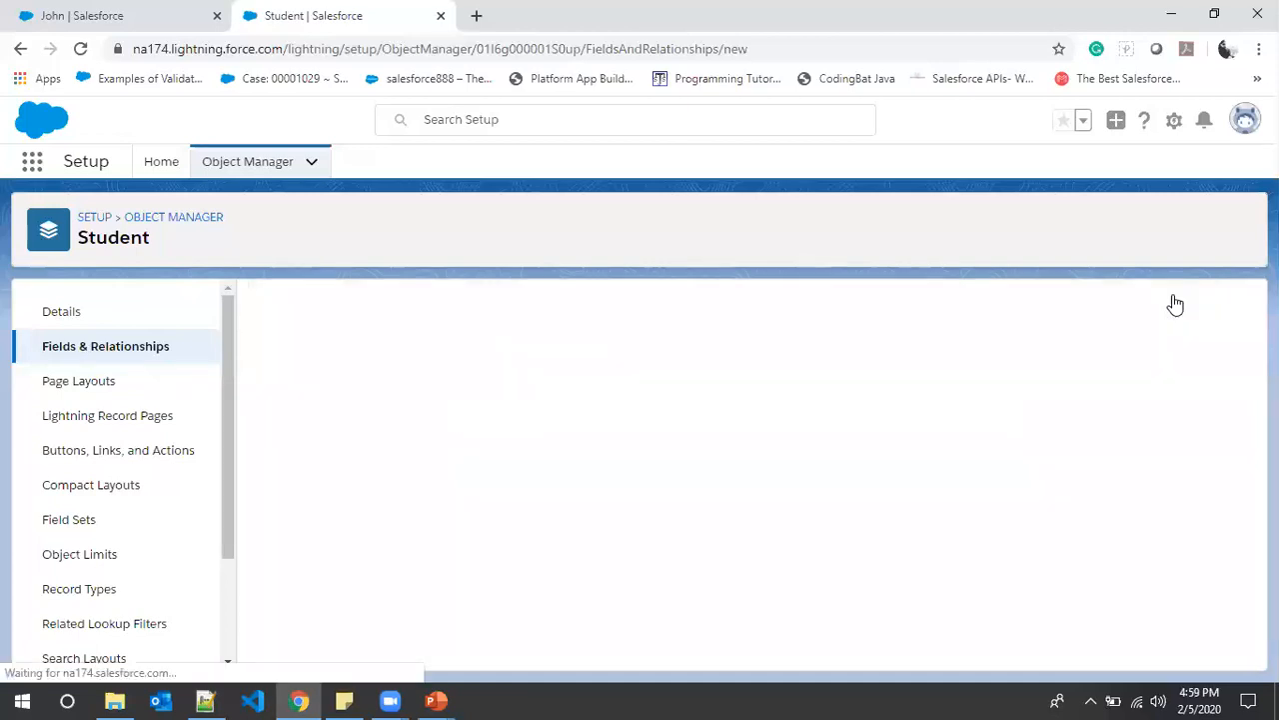
{"action": "scroll", "coordinate": [768, 521], "scroll_direction": "down", "scroll_amount": 5}
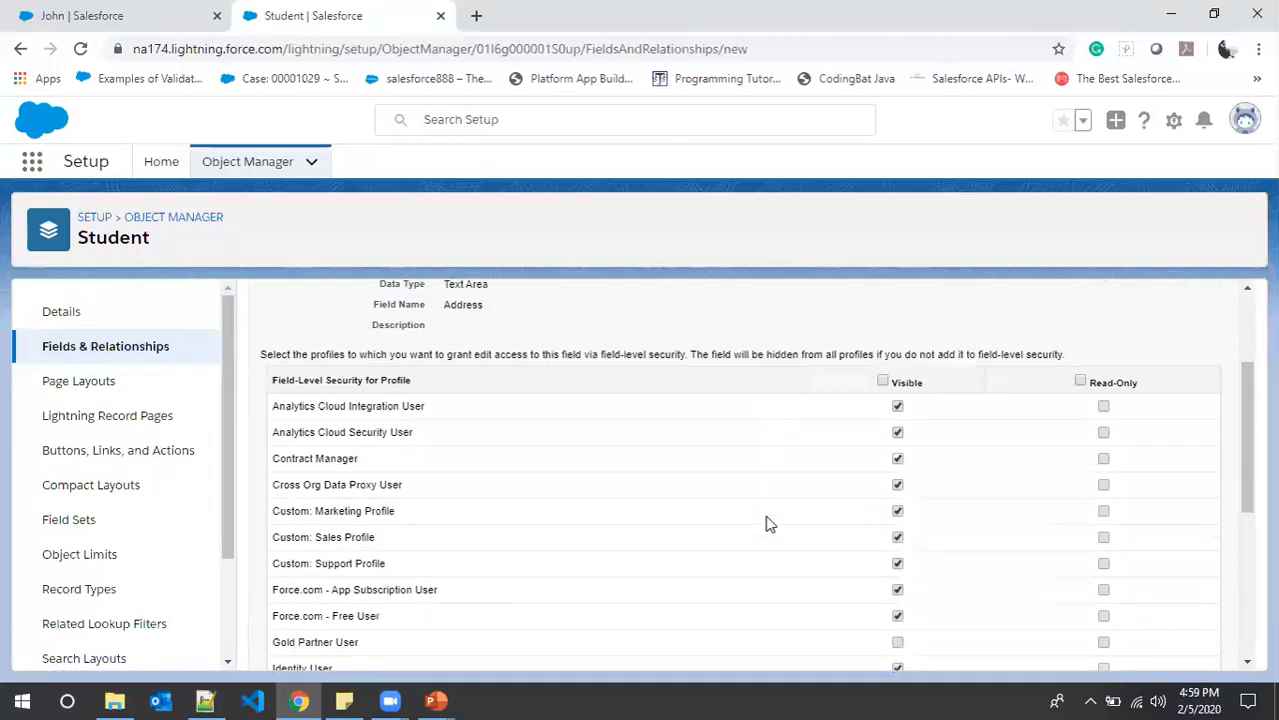
- Make the Address field visible only to System Administrator, unchecking Standard User
{"action": "scroll", "coordinate": [768, 522], "scroll_direction": "up", "scroll_amount": 5}
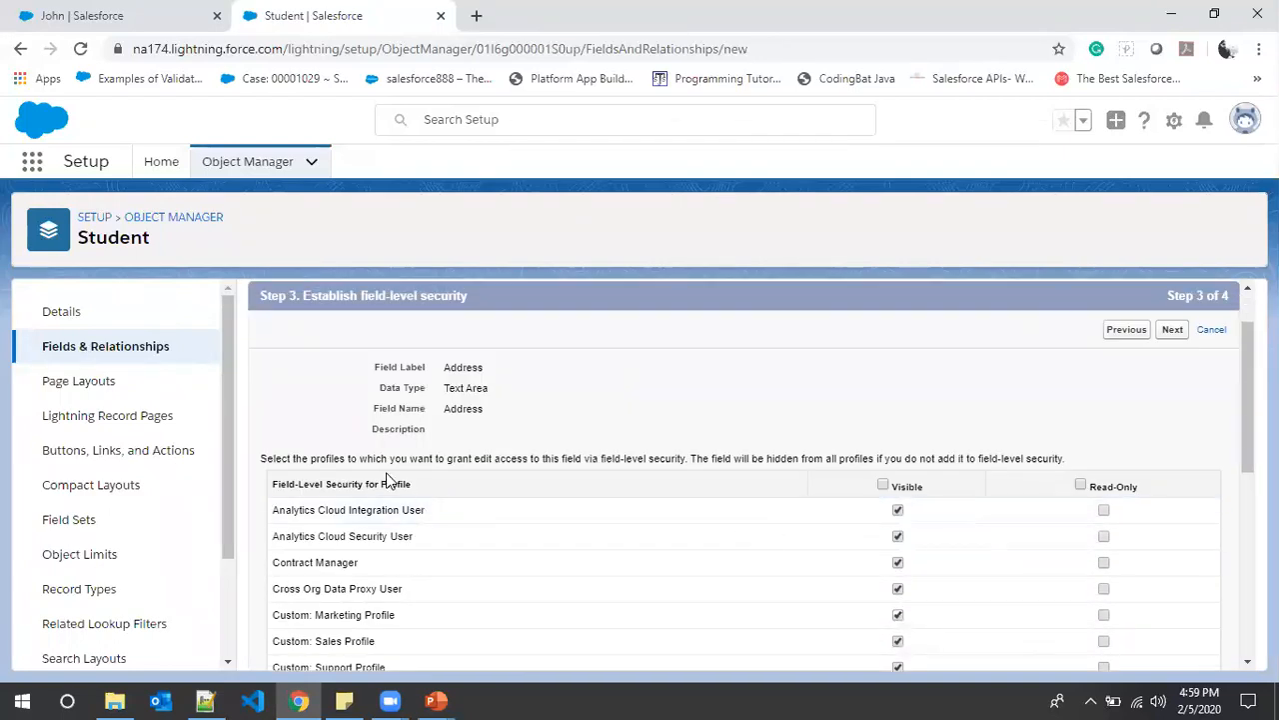
{"action": "scroll", "coordinate": [367, 535], "scroll_direction": "down", "scroll_amount": 4}
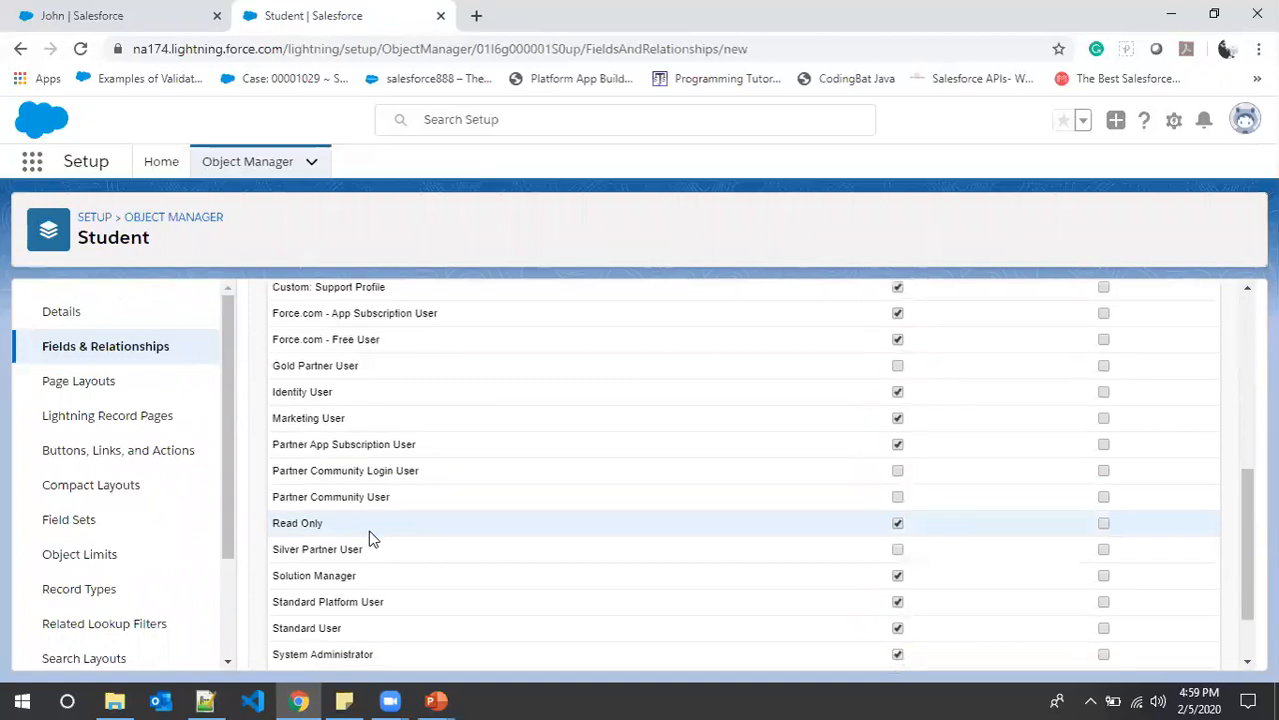
{"action": "scroll", "coordinate": [368, 535], "scroll_direction": "down", "scroll_amount": 1}
{"action": "scroll", "coordinate": [402, 598], "scroll_direction": "up", "scroll_amount": 3}
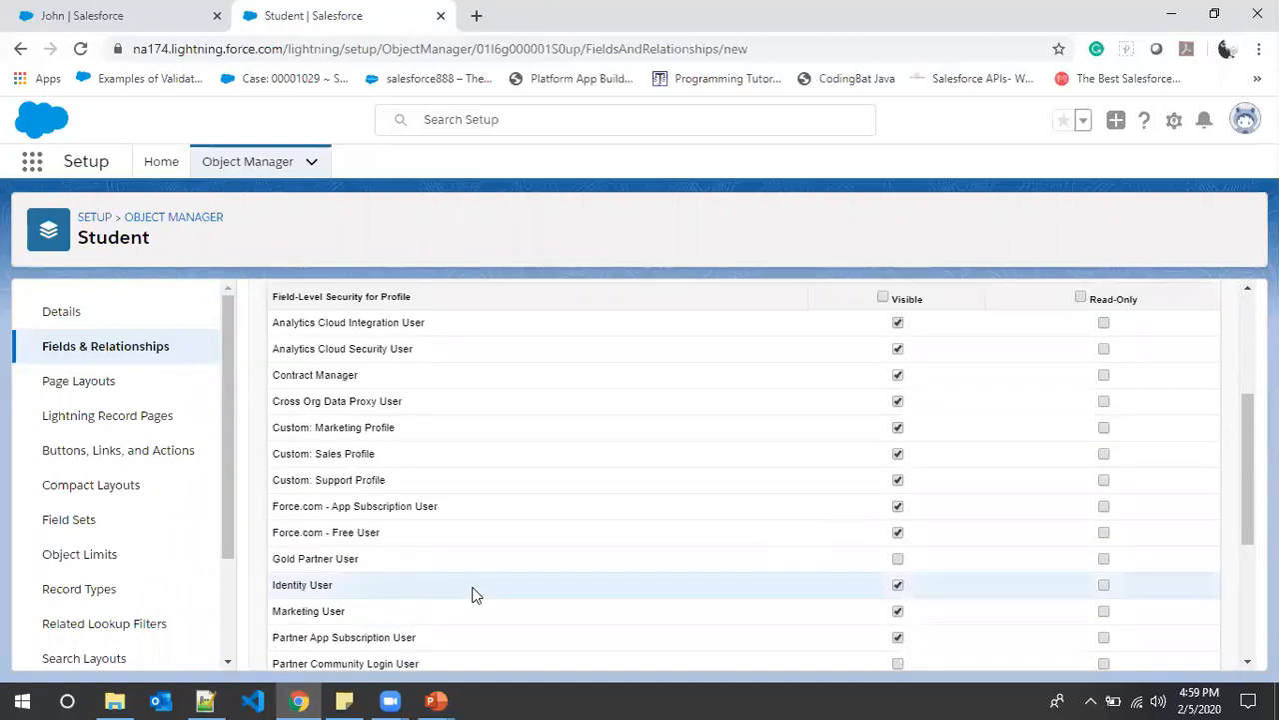
{"action": "scroll", "coordinate": [337, 503], "scroll_direction": "down", "scroll_amount": 3}
{"action": "scroll", "coordinate": [384, 459], "scroll_direction": "up", "scroll_amount": 5}
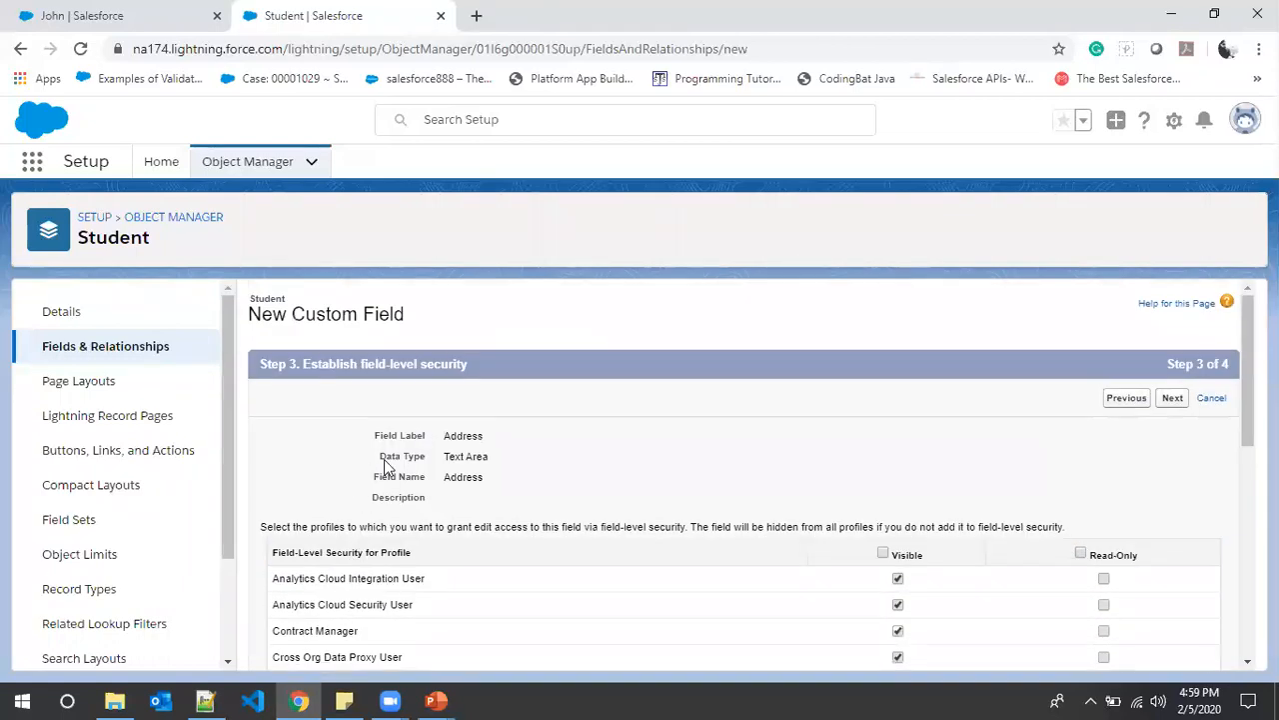
{"action": "left_click", "coordinate": [883, 553]}
{"action": "left_click", "coordinate": [884, 554]}
{"action": "scroll", "coordinate": [791, 531], "scroll_direction": "down", "scroll_amount": 5}
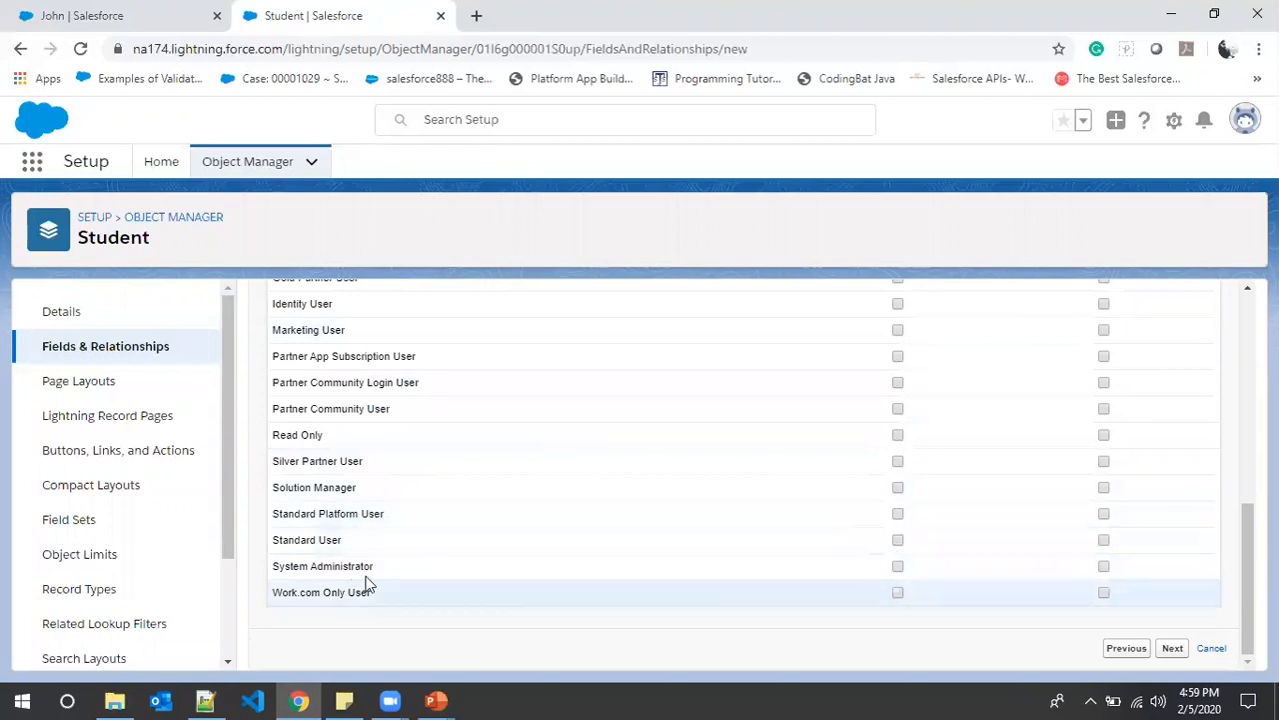
{"action": "left_click", "coordinate": [897, 566]}
{"action": "scroll", "coordinate": [909, 592], "scroll_direction": "up", "scroll_amount": 6}
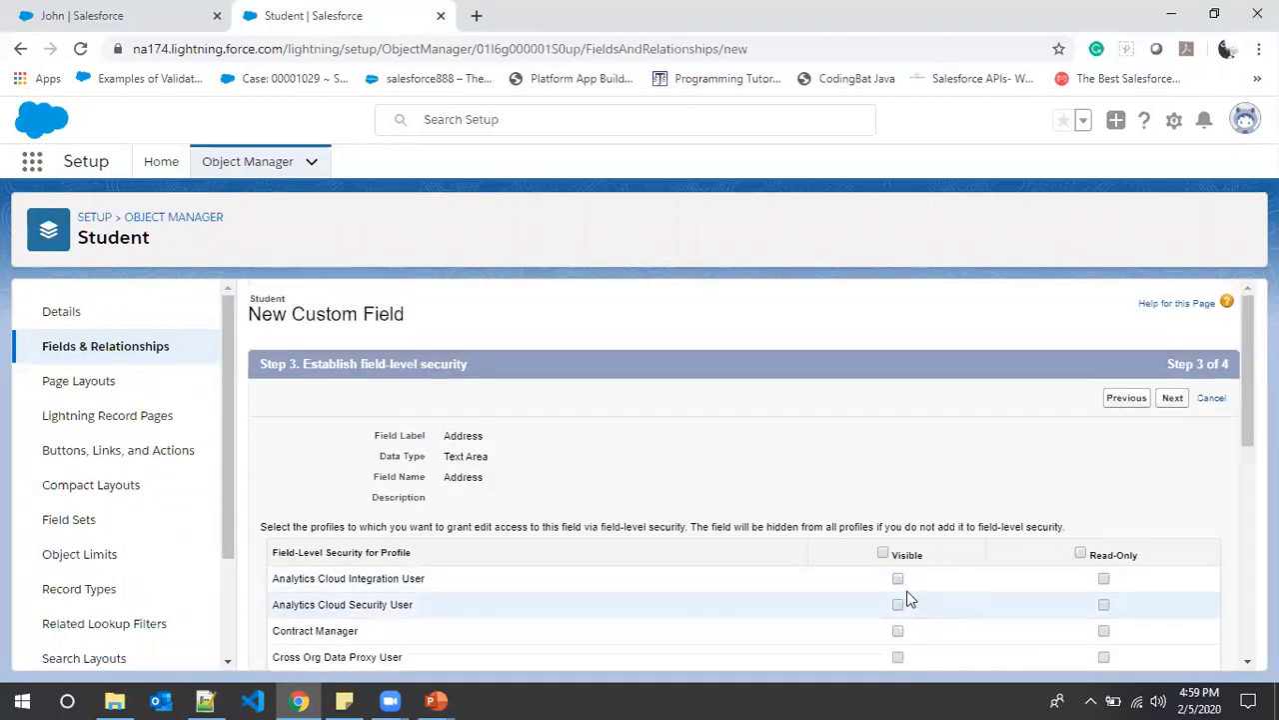
{"action": "scroll", "coordinate": [906, 597], "scroll_direction": "down", "scroll_amount": 6}
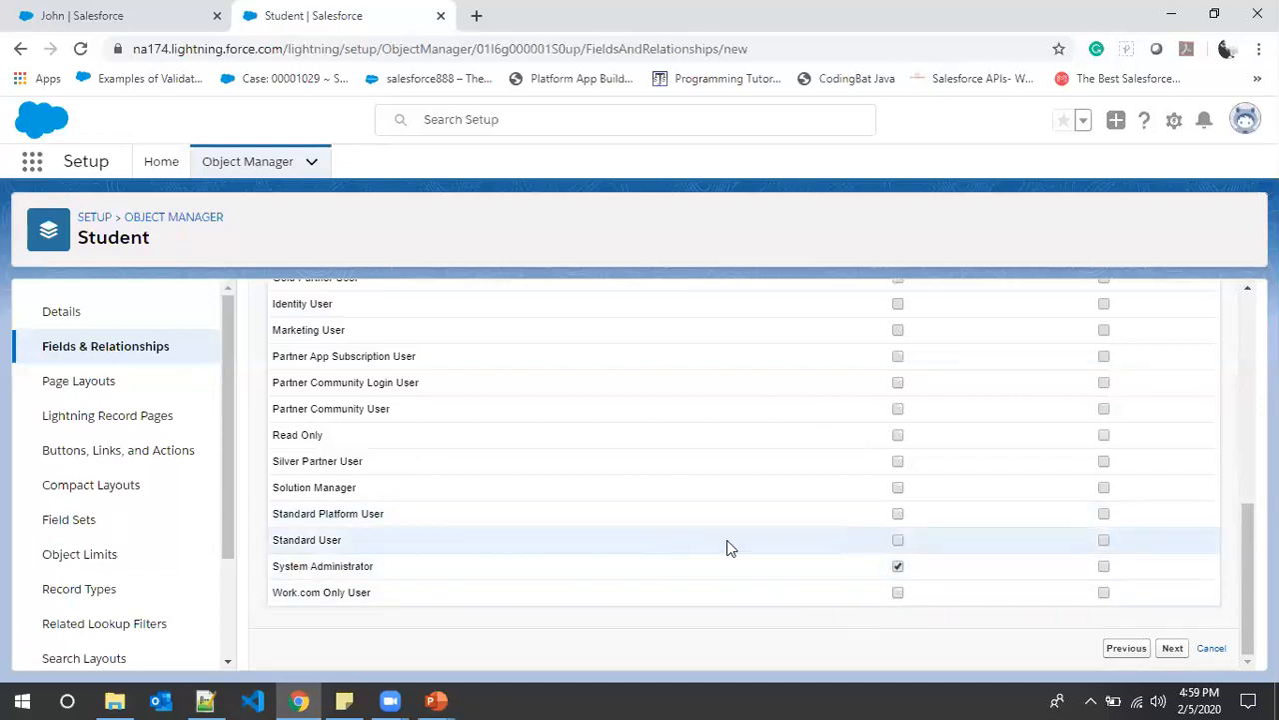
{"action": "left_click", "coordinate": [898, 540]}
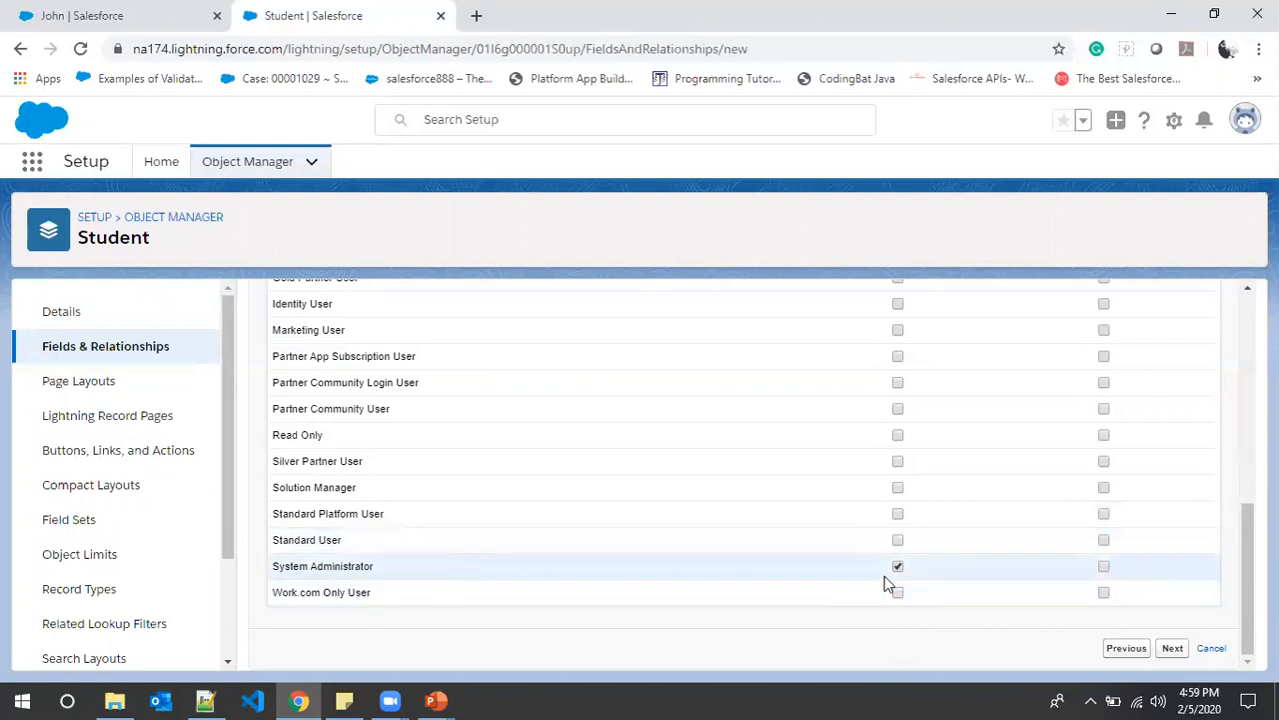
{"action": "left_click", "coordinate": [1174, 648]}
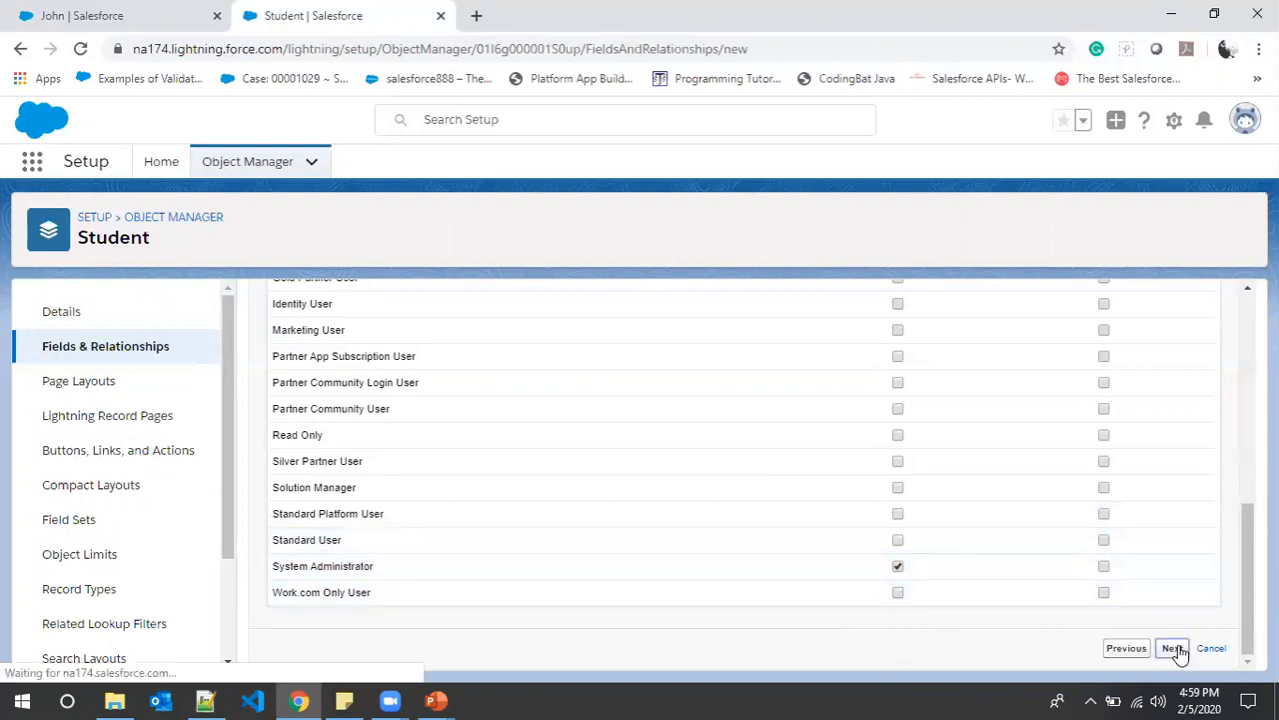
- Close the open student record's Edit dialog without saving changes
{"action": "scroll", "coordinate": [459, 560], "scroll_direction": "down", "scroll_amount": 1}
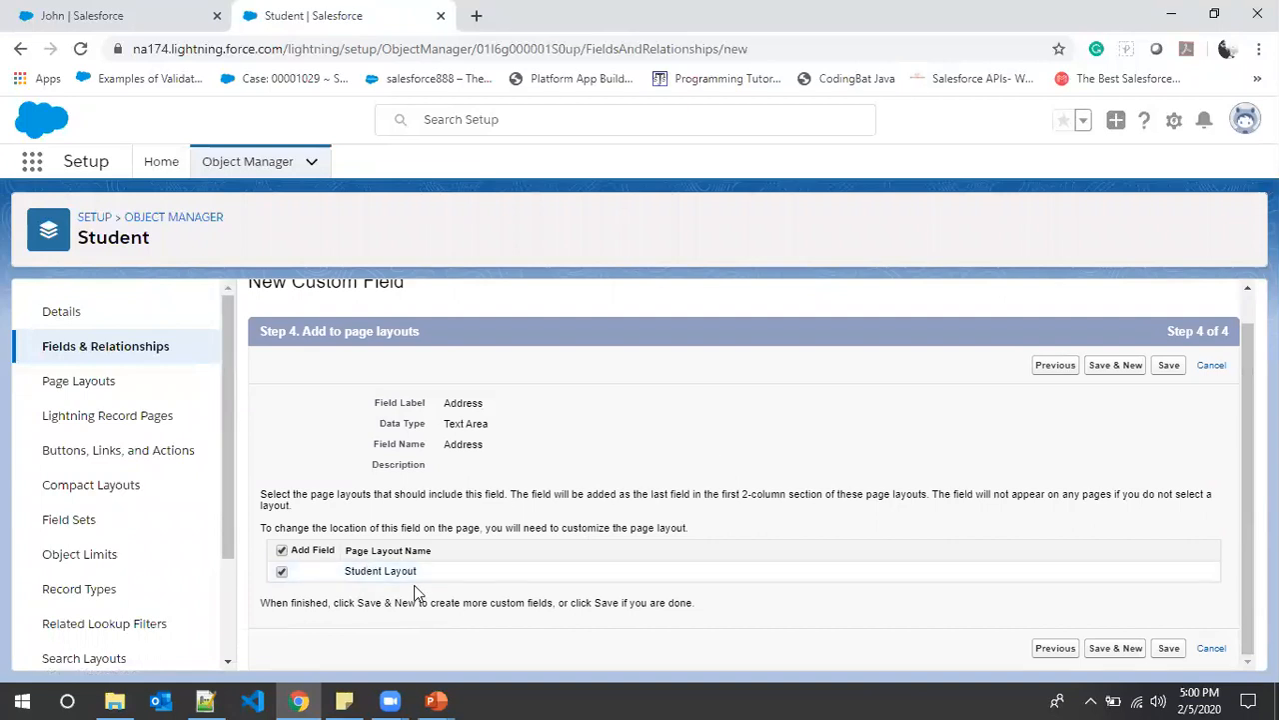
{"action": "left_click", "coordinate": [98, 10]}
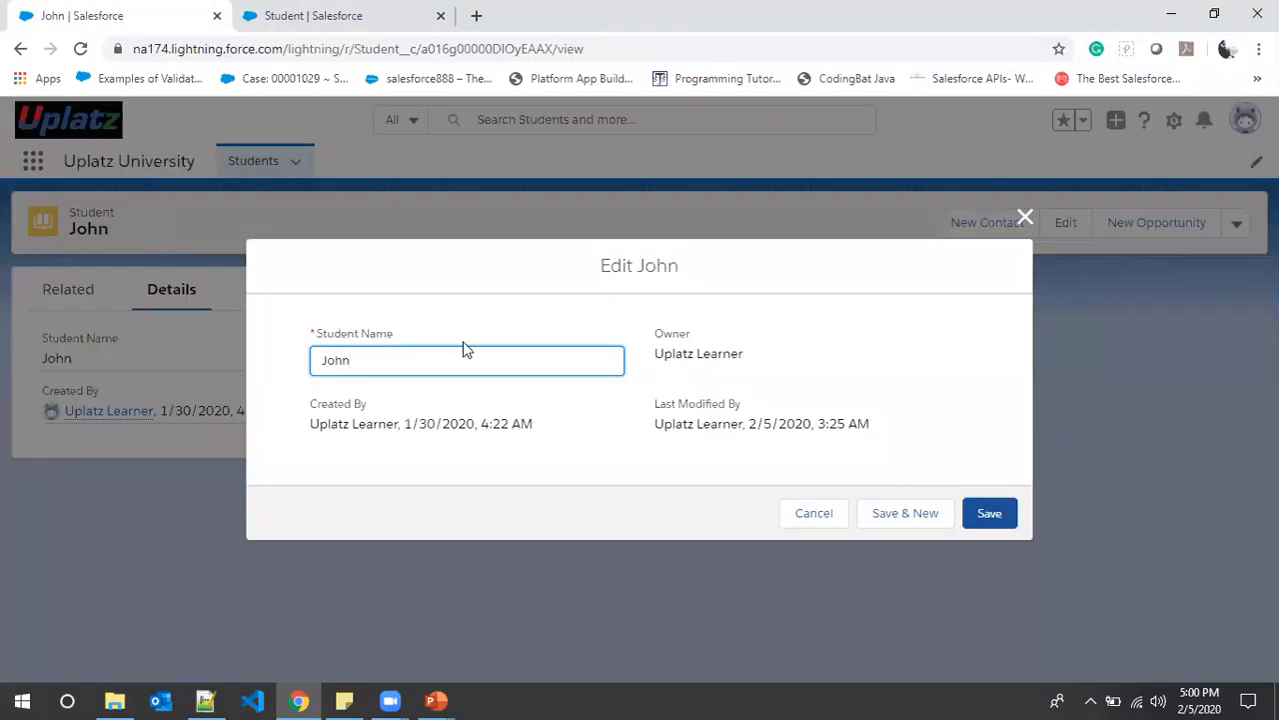
{"action": "left_click", "coordinate": [1024, 218]}
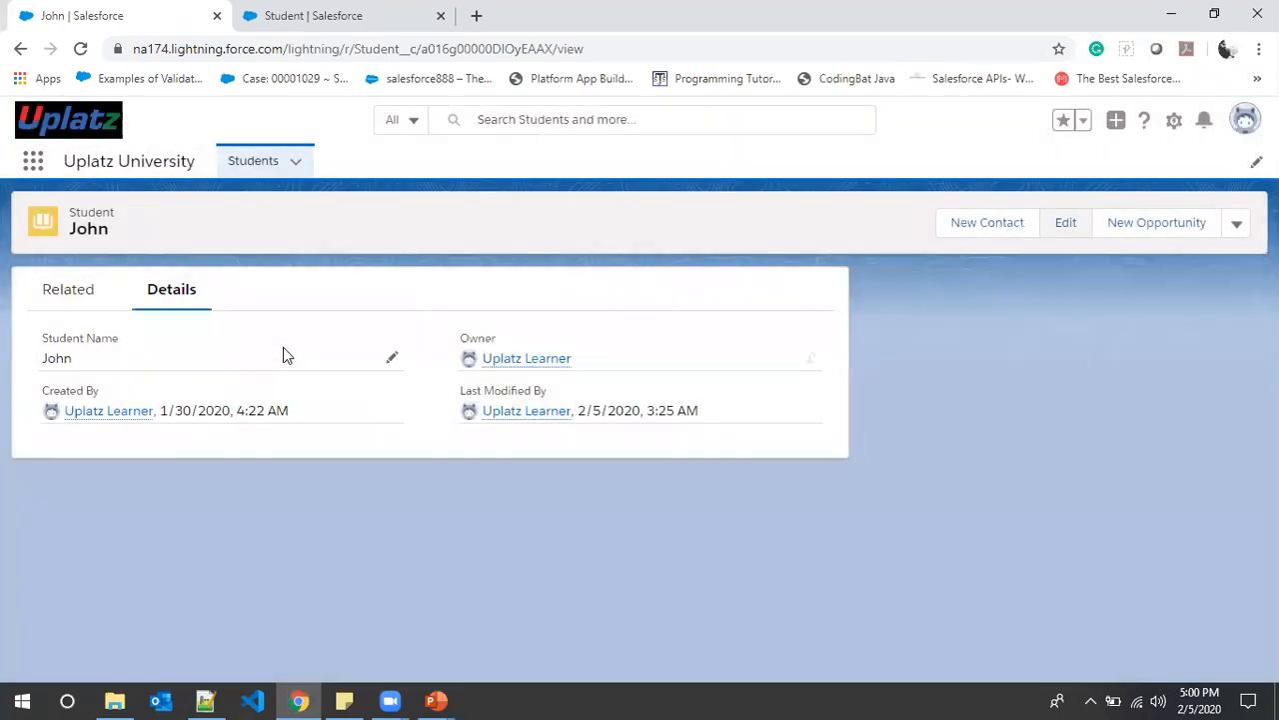
- Save the Address field onto the Student Layout and start a new custom field
{"action": "left_click", "coordinate": [343, 14]}
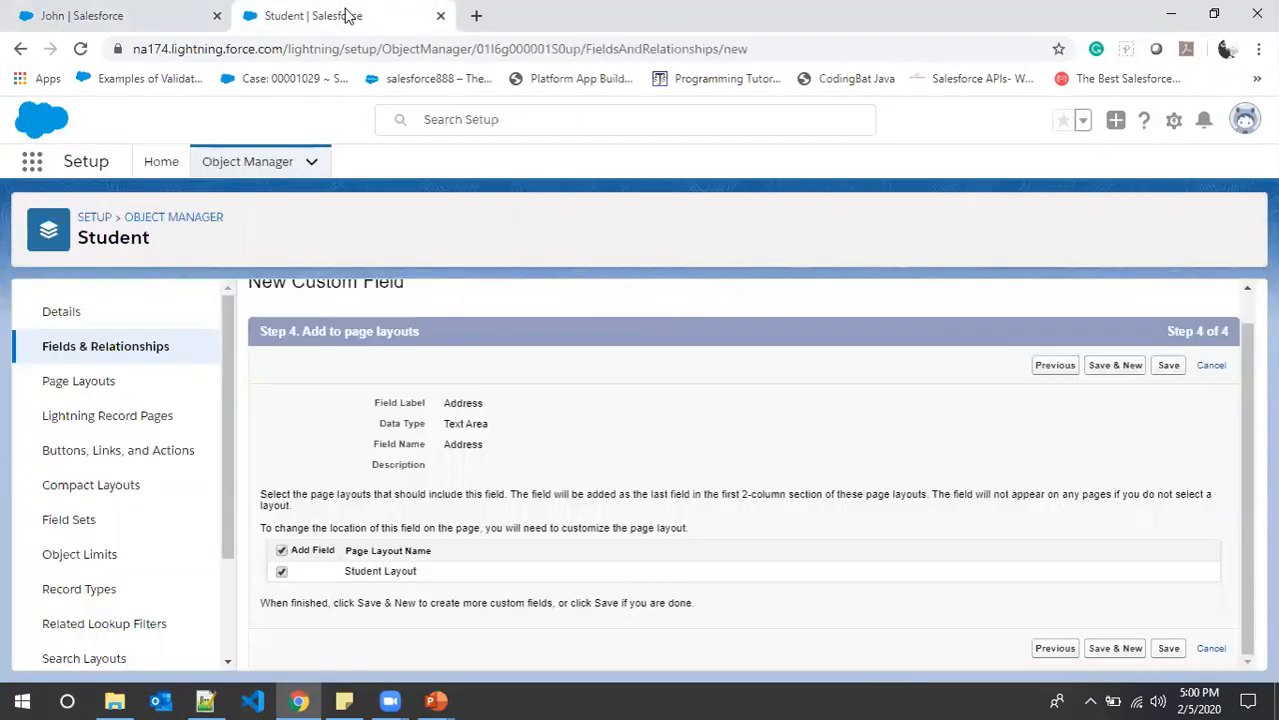
{"action": "left_click", "coordinate": [82, 12]}
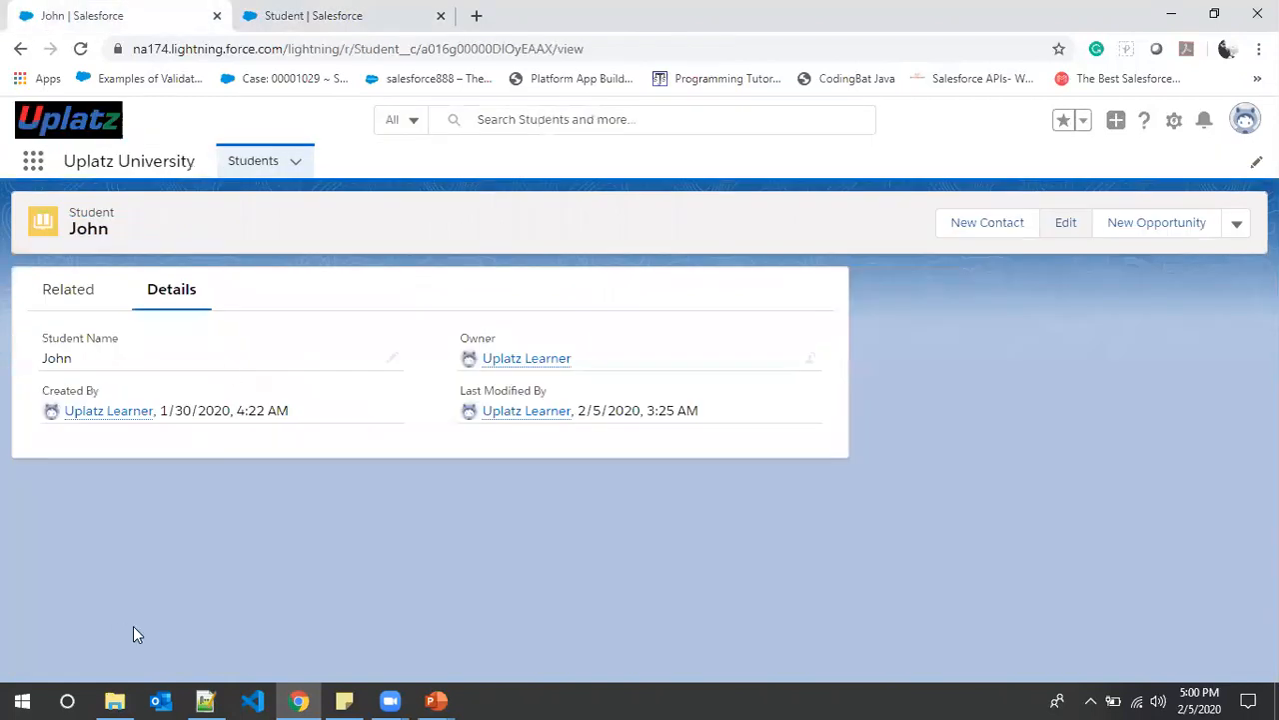
{"action": "left_click", "coordinate": [318, 14]}
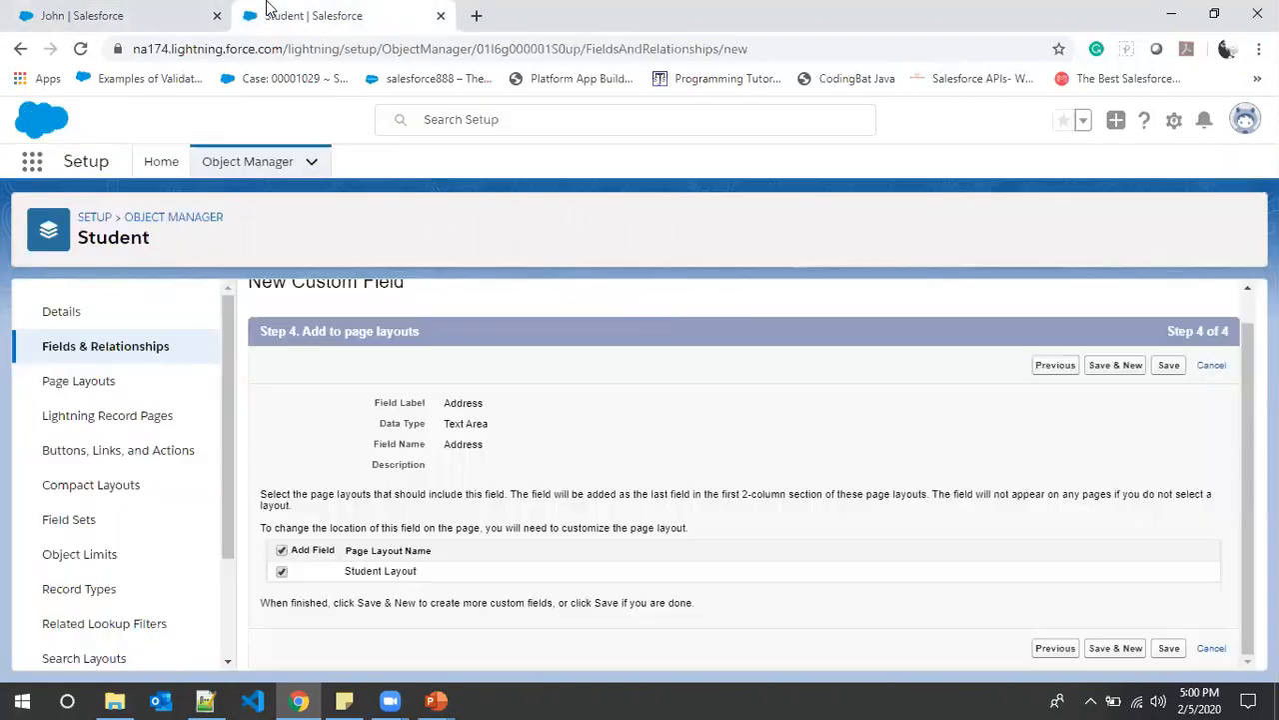
{"action": "left_click", "coordinate": [1118, 368]}
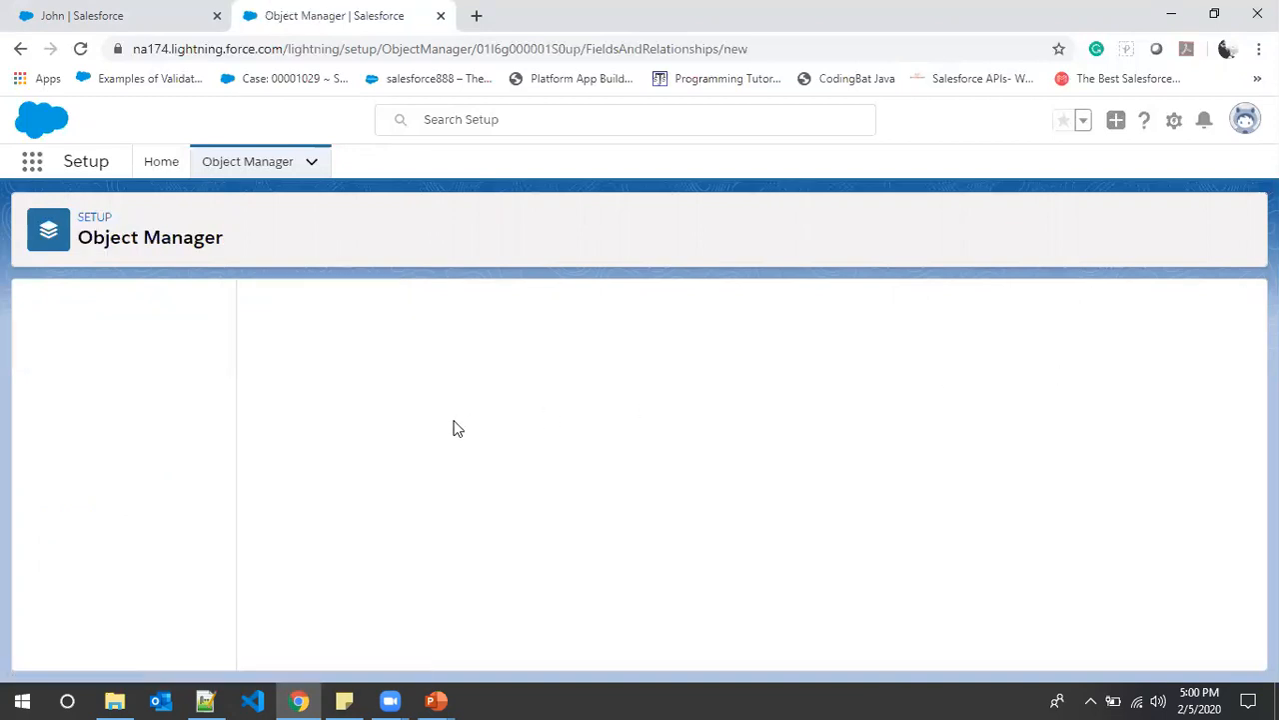
- Look up Age in the planned field list and move on with a Number field
{"action": "left_click", "coordinate": [204, 700]}
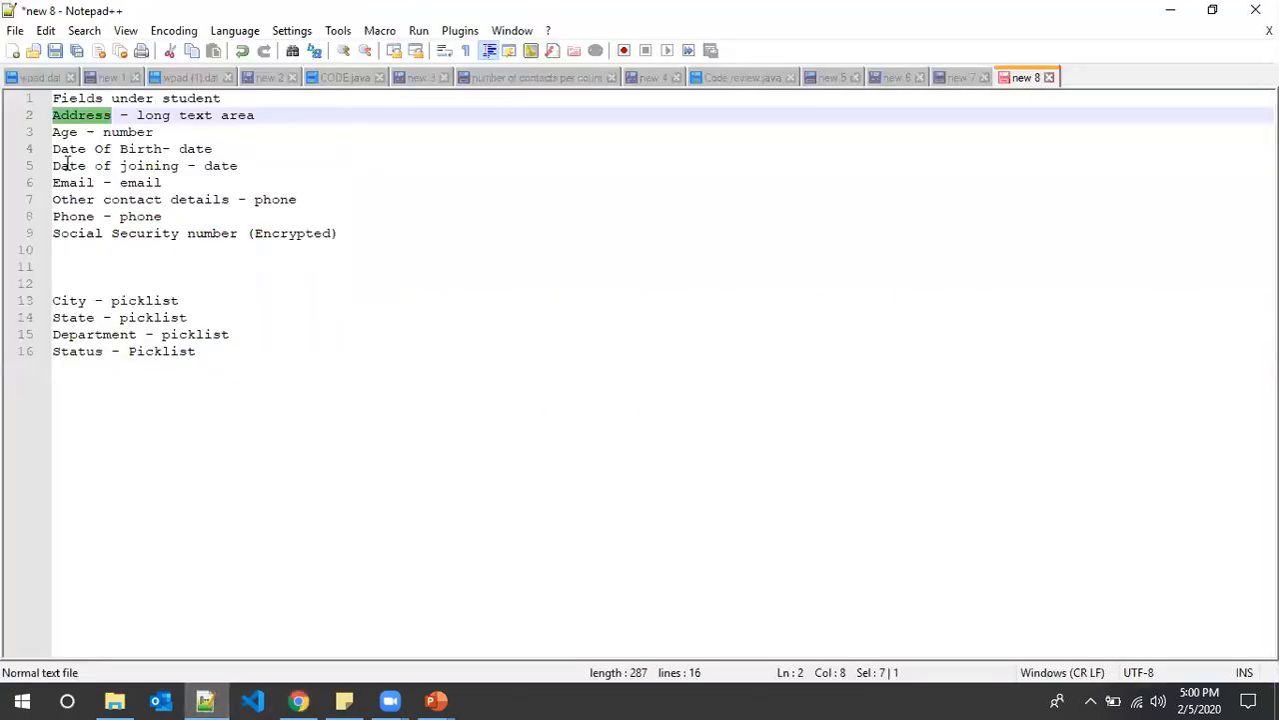
{"action": "double_click", "coordinate": [70, 133]}
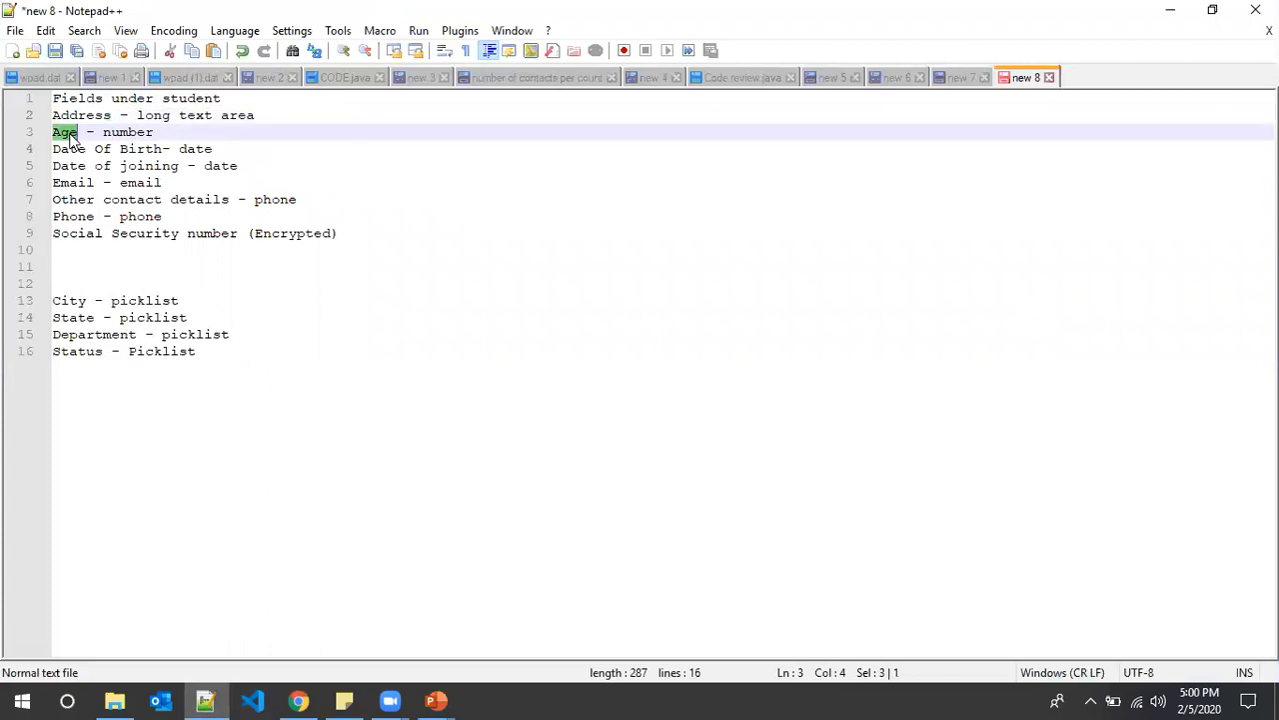
{"action": "key", "text": "alt+Tab"}
{"action": "scroll", "coordinate": [407, 529], "scroll_direction": "down", "scroll_amount": 5}
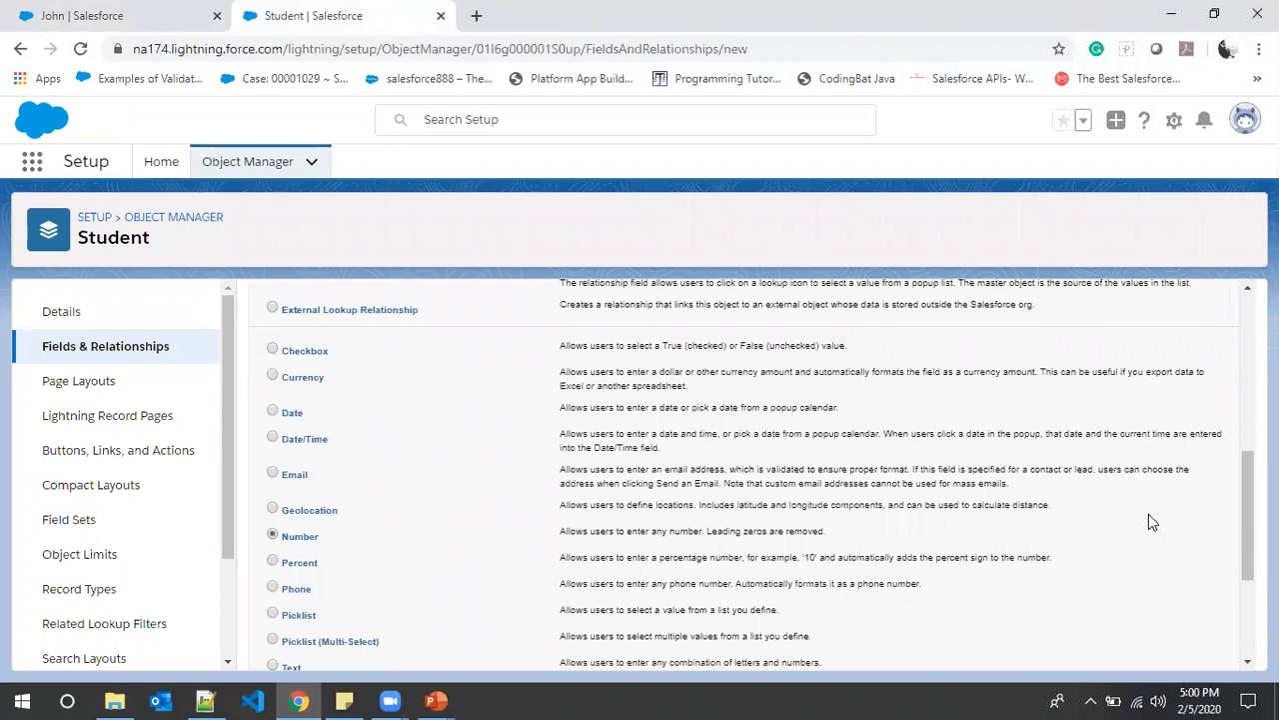
{"action": "scroll", "coordinate": [1149, 515], "scroll_direction": "up", "scroll_amount": 5}
{"action": "left_click", "coordinate": [1172, 398]}
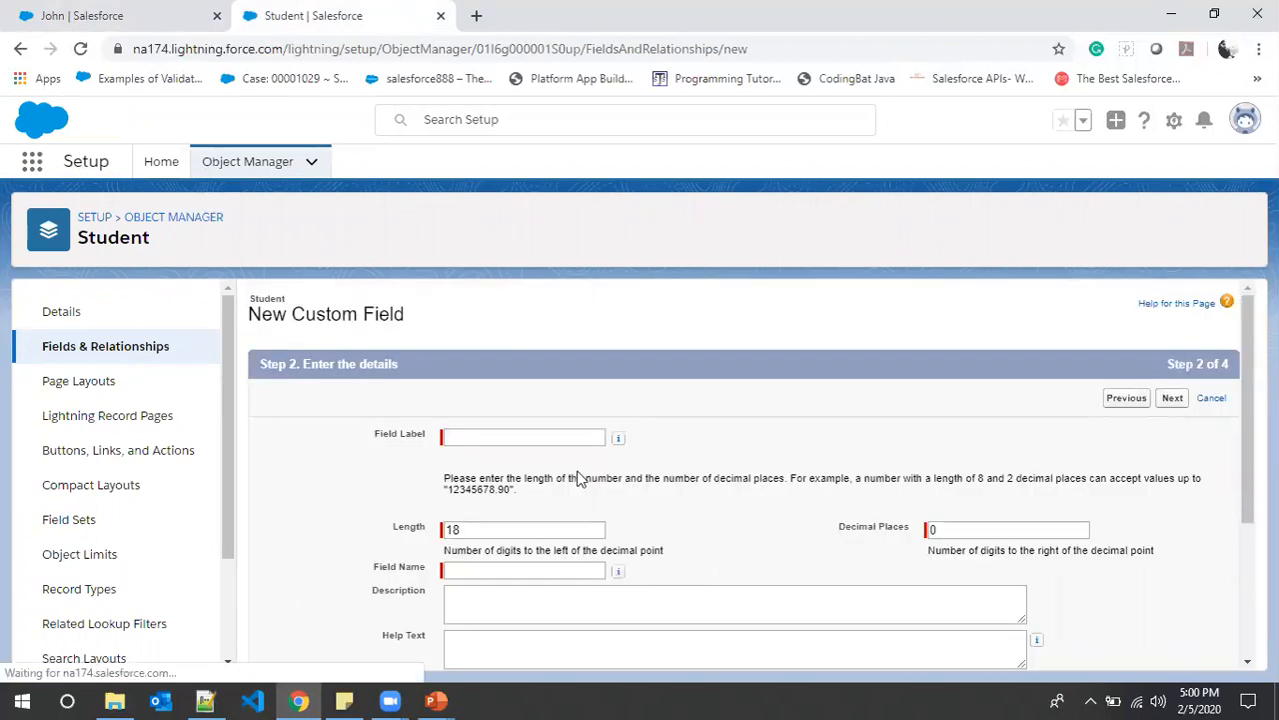
- Label the Number field Age with length 4, keeping the auto-filled field name Age
{"action": "left_click", "coordinate": [515, 440]}
{"action": "type", "text": "Age"}
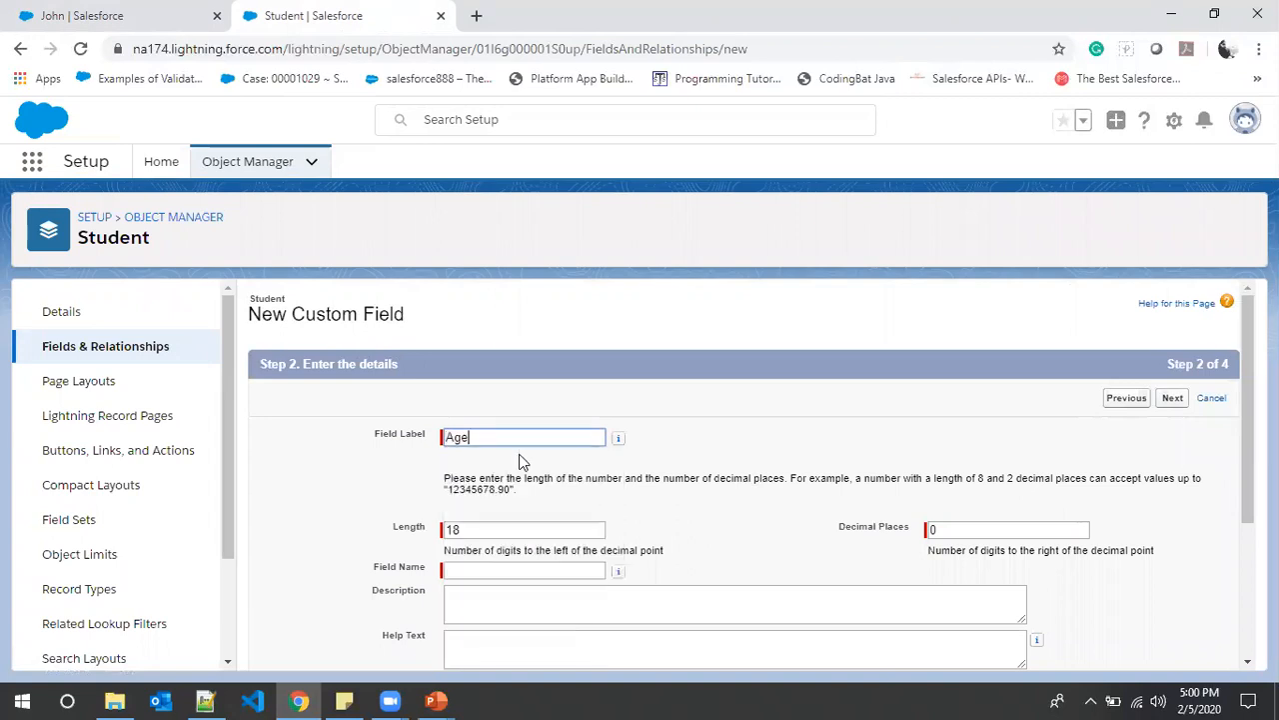
{"action": "left_click", "coordinate": [482, 531]}
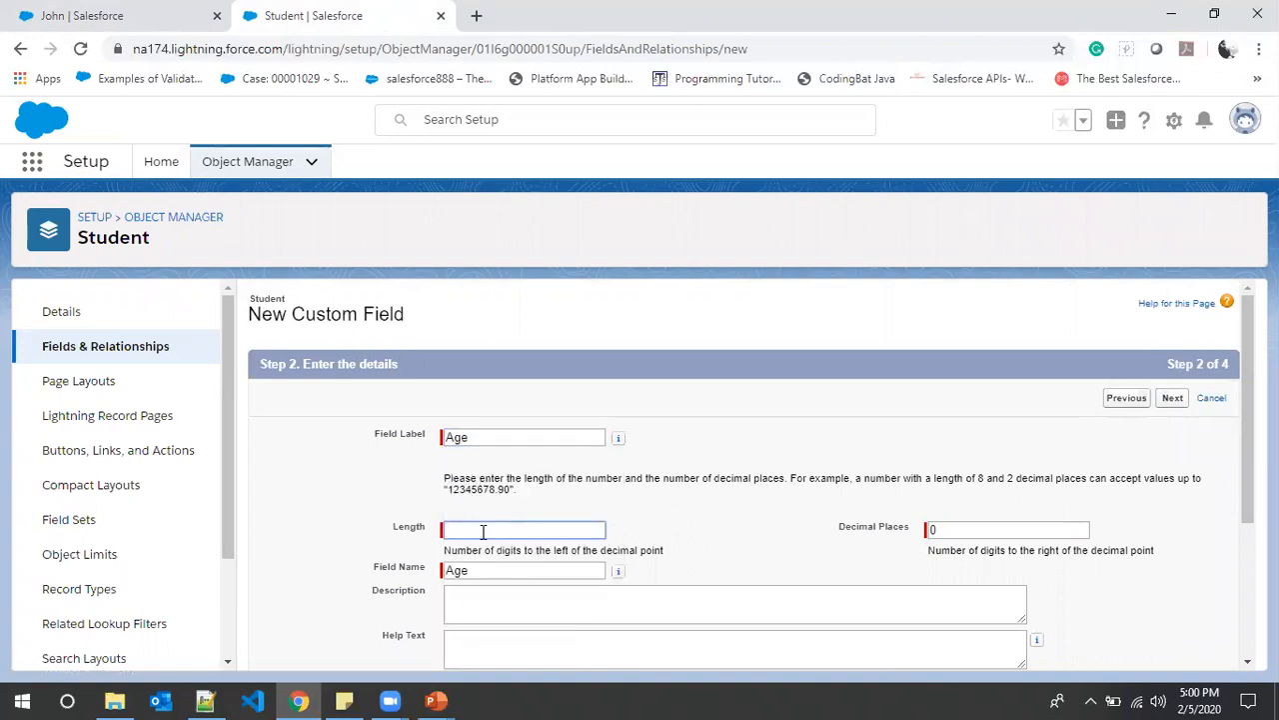
{"action": "type", "text": "4"}
{"action": "scroll", "coordinate": [481, 534], "scroll_direction": "down", "scroll_amount": 1}
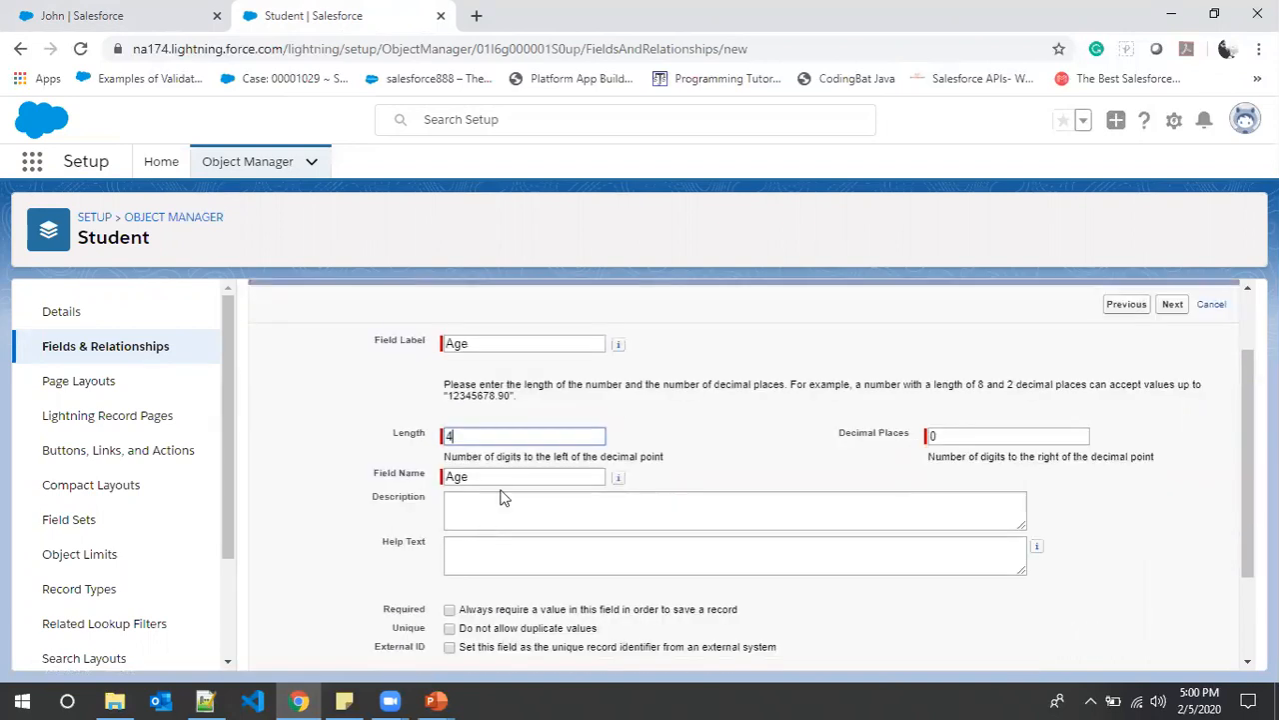
{"action": "left_click", "coordinate": [505, 479]}
{"action": "scroll", "coordinate": [511, 503], "scroll_direction": "down", "scroll_amount": 2}
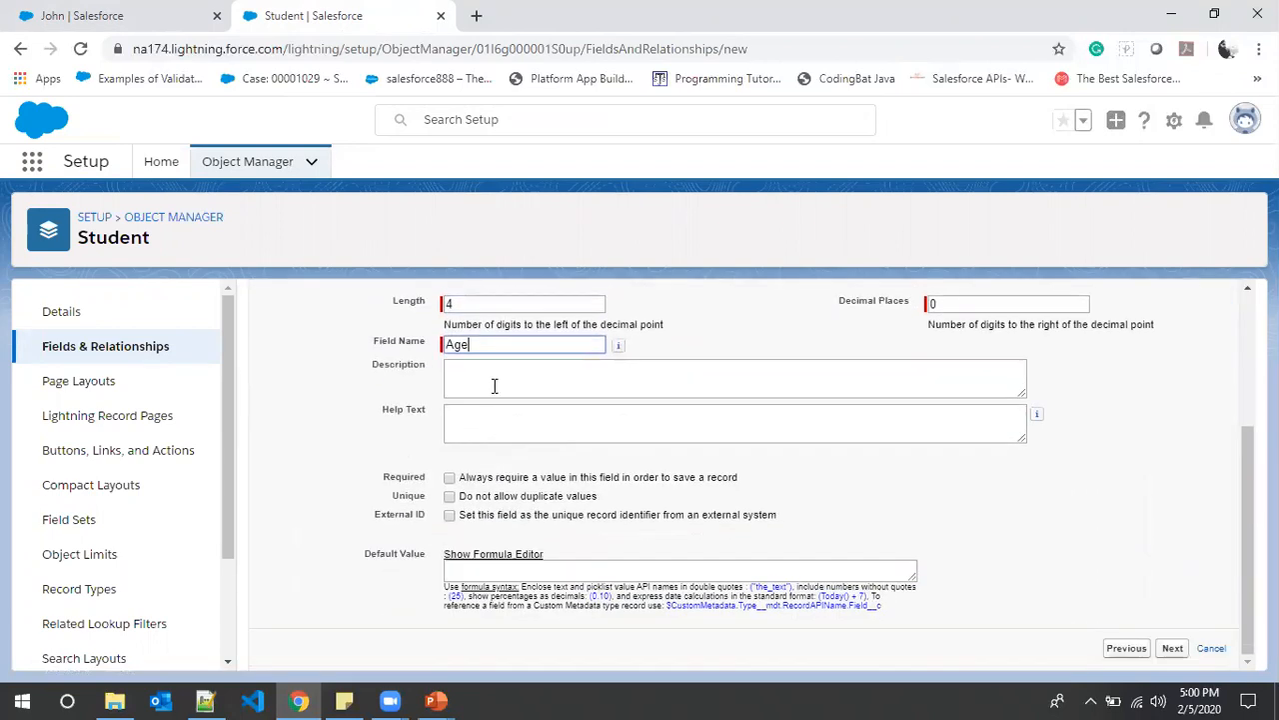
{"action": "left_click", "coordinate": [520, 421]}
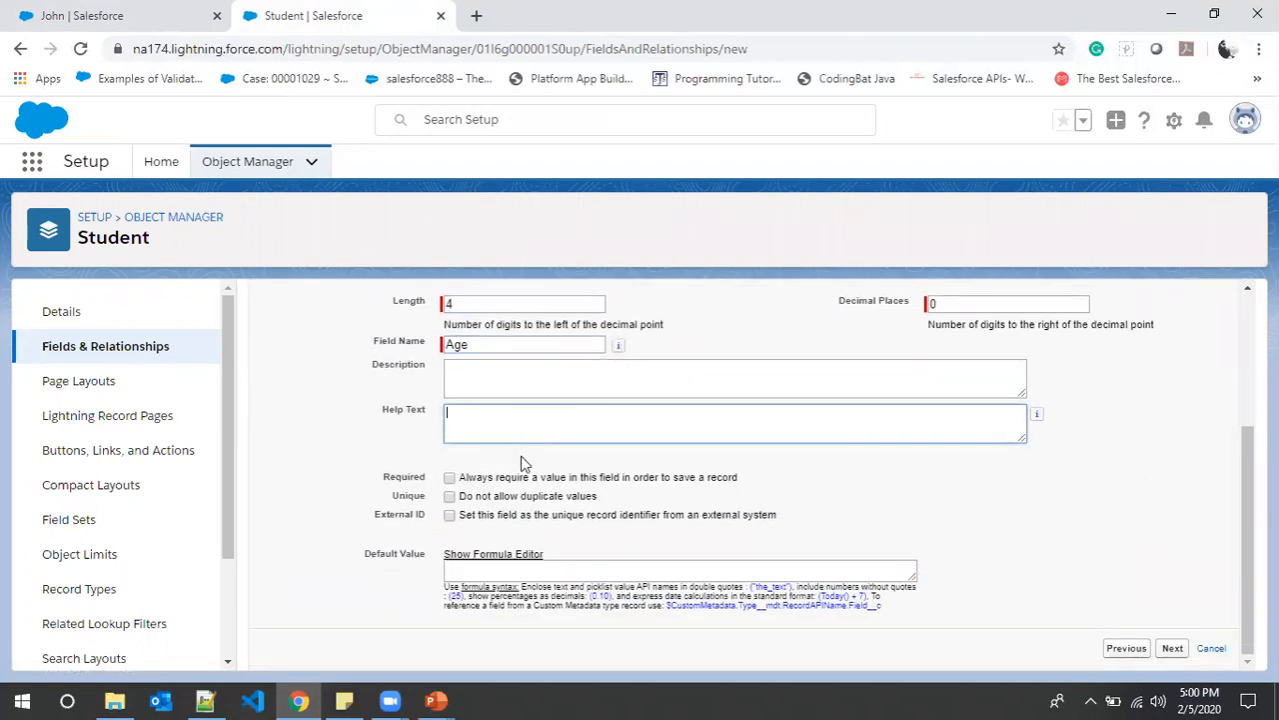
- Leave the Age field optional, with Required unchecked
{"action": "left_click", "coordinate": [450, 478]}
{"action": "left_click", "coordinate": [450, 478]}
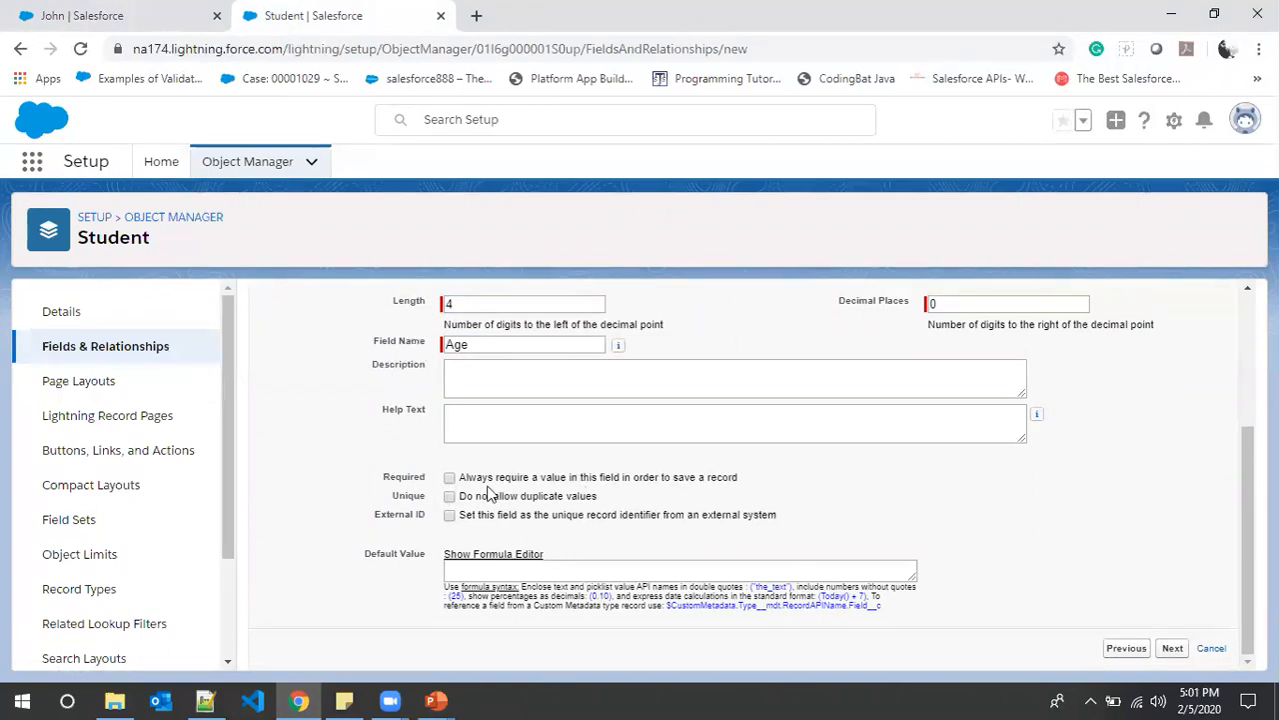
{"action": "left_click_drag", "start_coordinate": [391, 499], "coordinate": [420, 497]}
{"action": "scroll", "coordinate": [656, 504], "scroll_direction": "up", "scroll_amount": 3}
{"action": "scroll", "coordinate": [657, 503], "scroll_direction": "down", "scroll_amount": 3}
{"action": "left_click", "coordinate": [643, 497]}
- Accept the default field-level security for the Age field
{"action": "left_click", "coordinate": [1173, 648]}
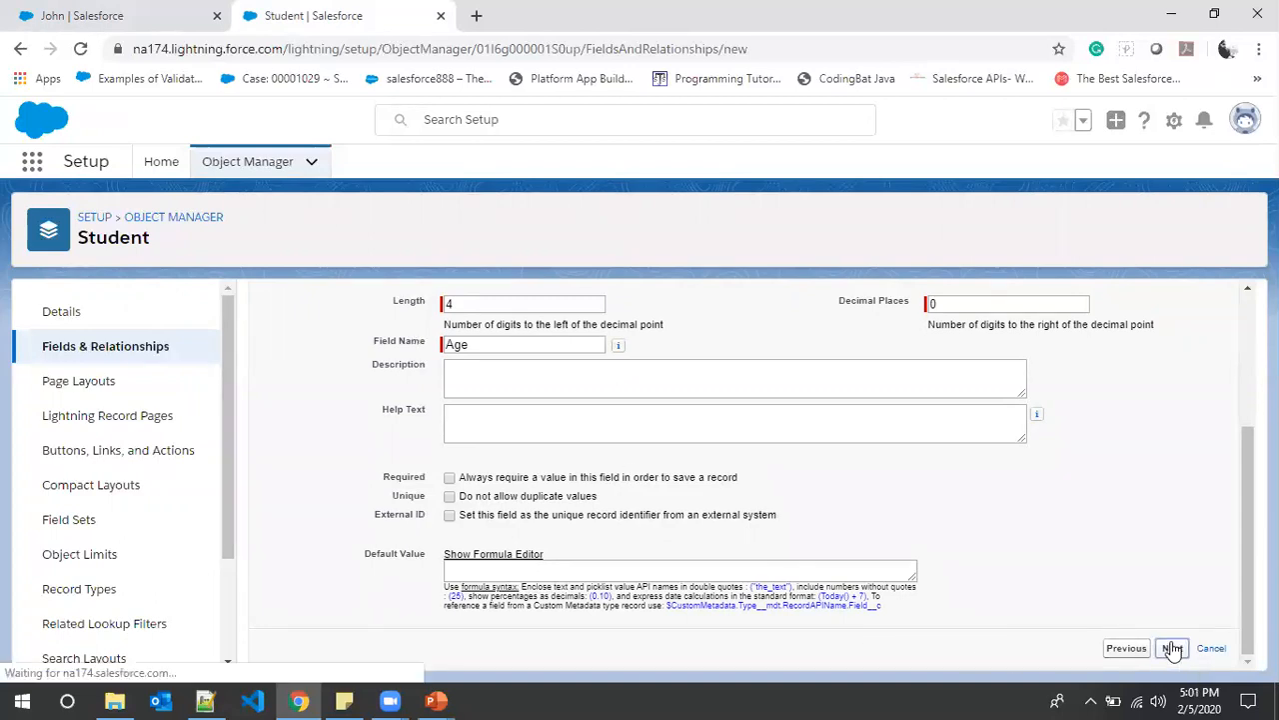
{"action": "scroll", "coordinate": [1037, 623], "scroll_direction": "down", "scroll_amount": 3}
{"action": "scroll", "coordinate": [1040, 625], "scroll_direction": "up", "scroll_amount": 1}
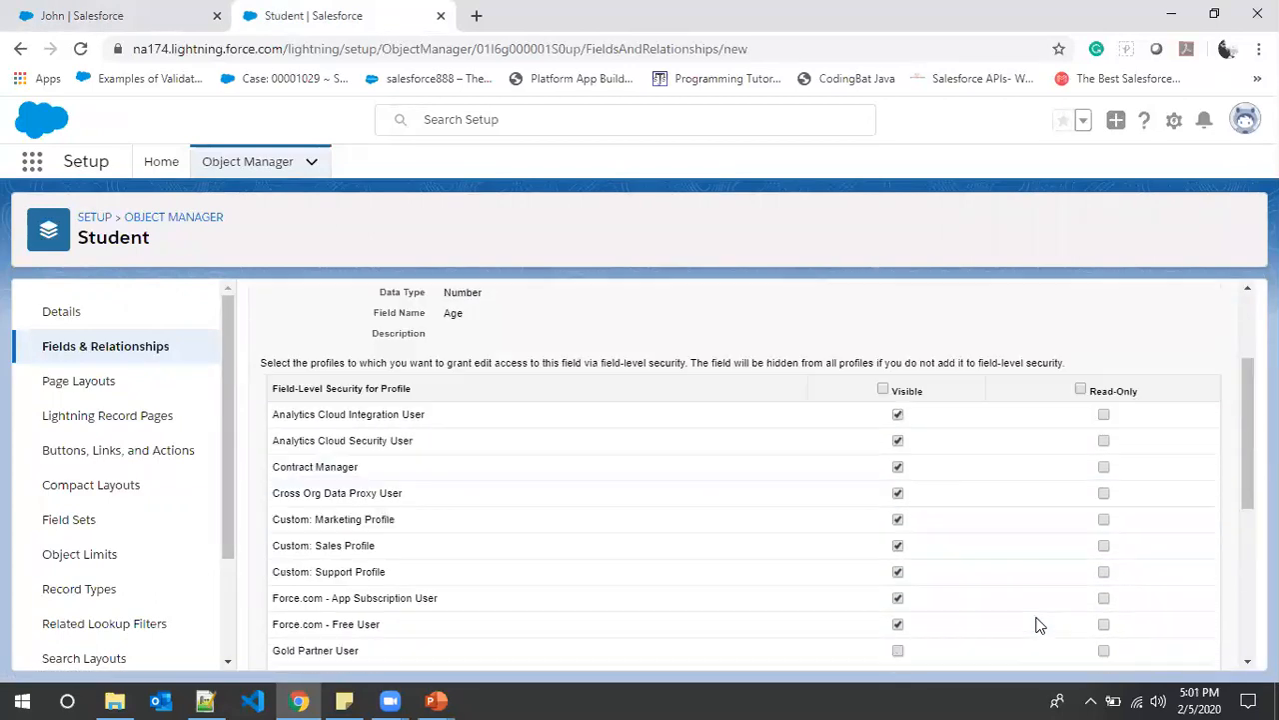
{"action": "scroll", "coordinate": [1037, 623], "scroll_direction": "up", "scroll_amount": 2}
{"action": "scroll", "coordinate": [1037, 488], "scroll_direction": "down", "scroll_amount": 5}
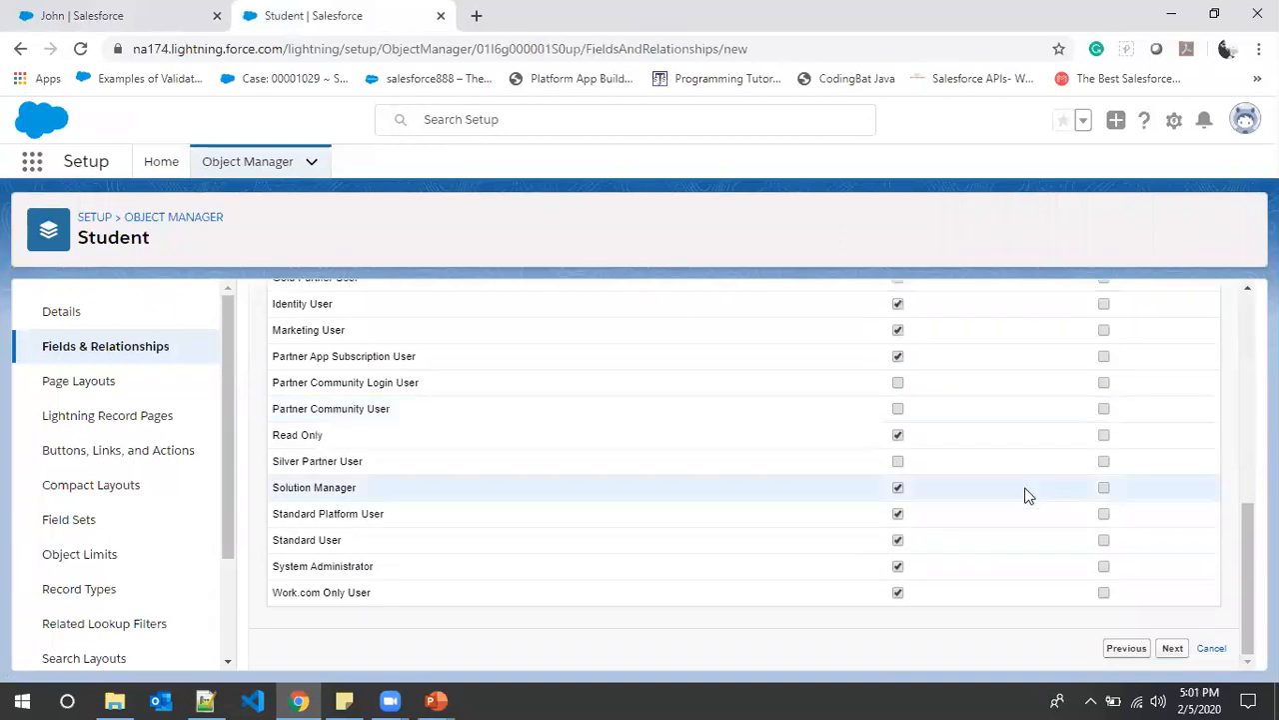
{"action": "scroll", "coordinate": [1188, 577], "scroll_direction": "up", "scroll_amount": 5}
- Save Age onto the Student Layout and bring up the field list in Notepad++
{"action": "left_click", "coordinate": [1174, 402]}
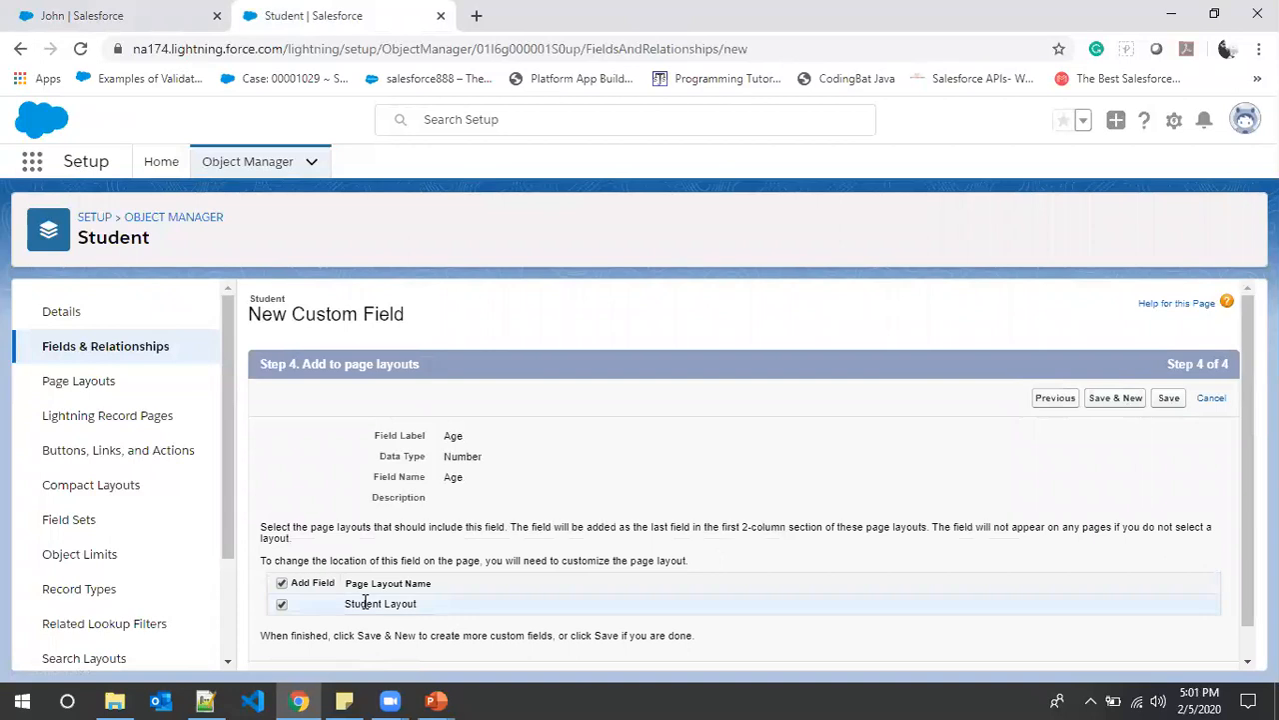
{"action": "left_click", "coordinate": [1127, 400]}
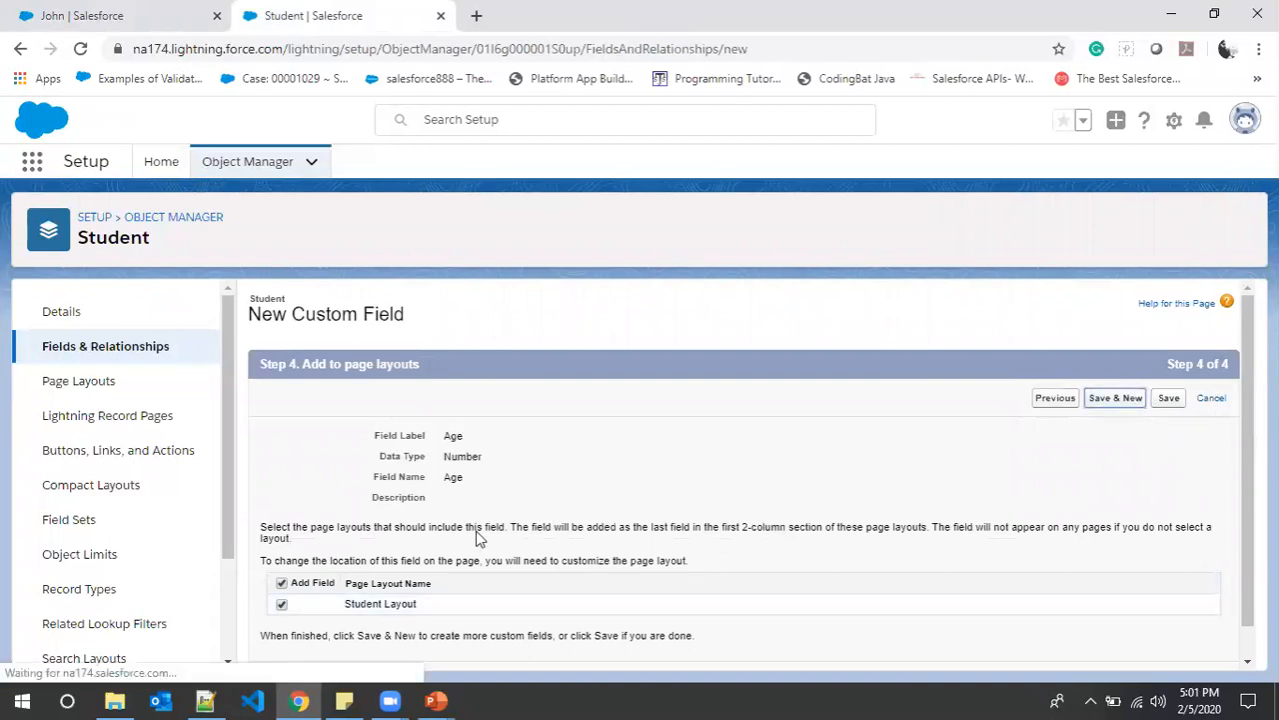
{"action": "left_click", "coordinate": [205, 700]}
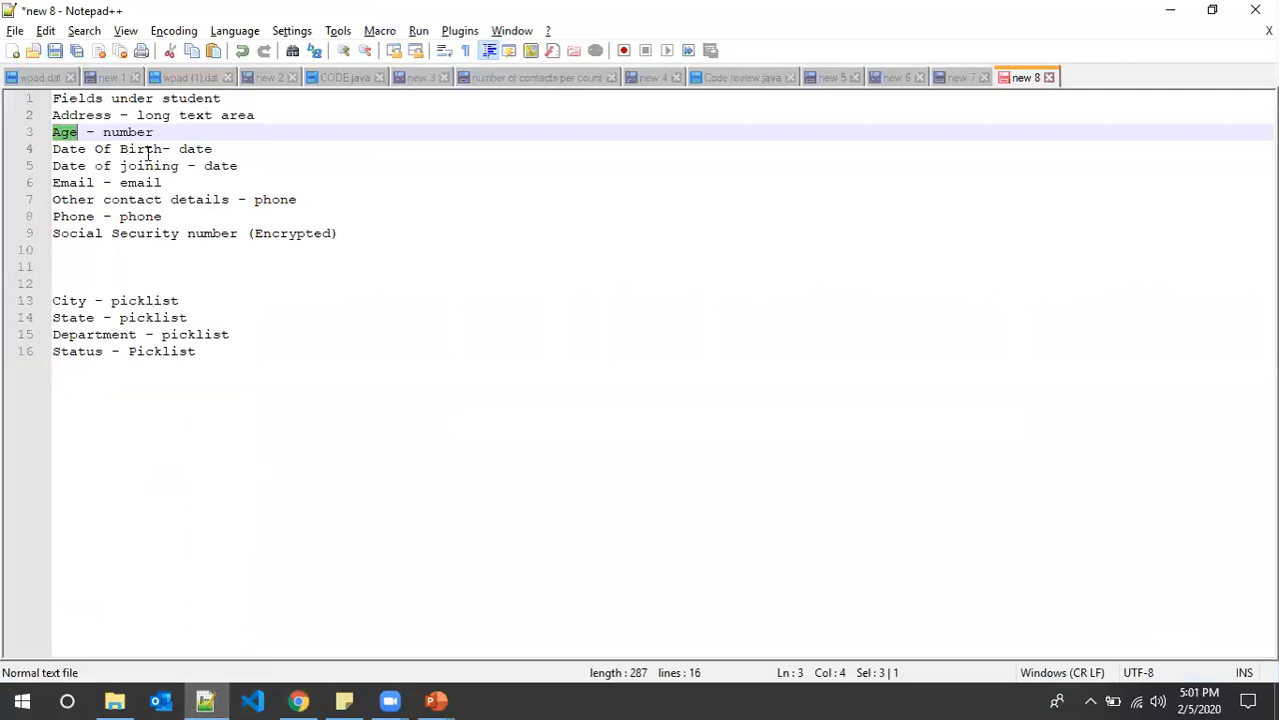
- Pick Date Of Birth from the field list and choose Date as the field type
{"action": "left_click_drag", "start_coordinate": [162, 150], "coordinate": [35, 155]}
{"action": "key", "text": "alt+Tab"}
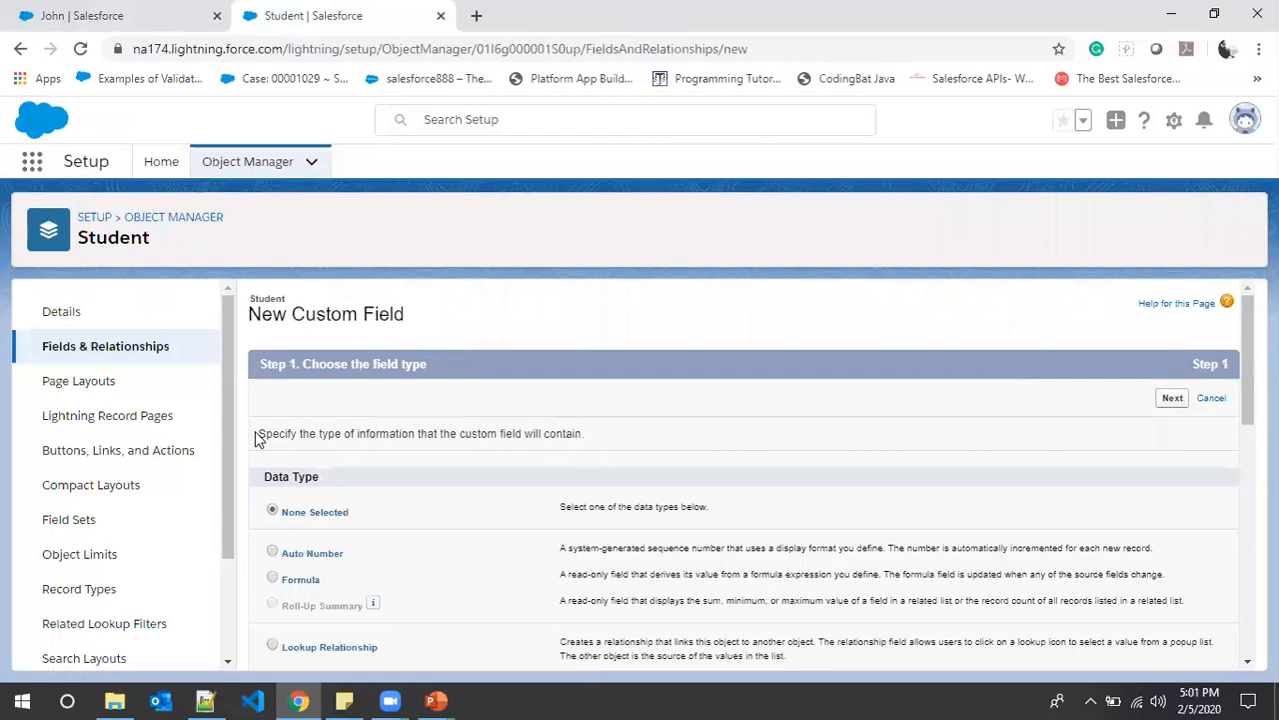
{"action": "scroll", "coordinate": [420, 508], "scroll_direction": "down", "scroll_amount": 3}
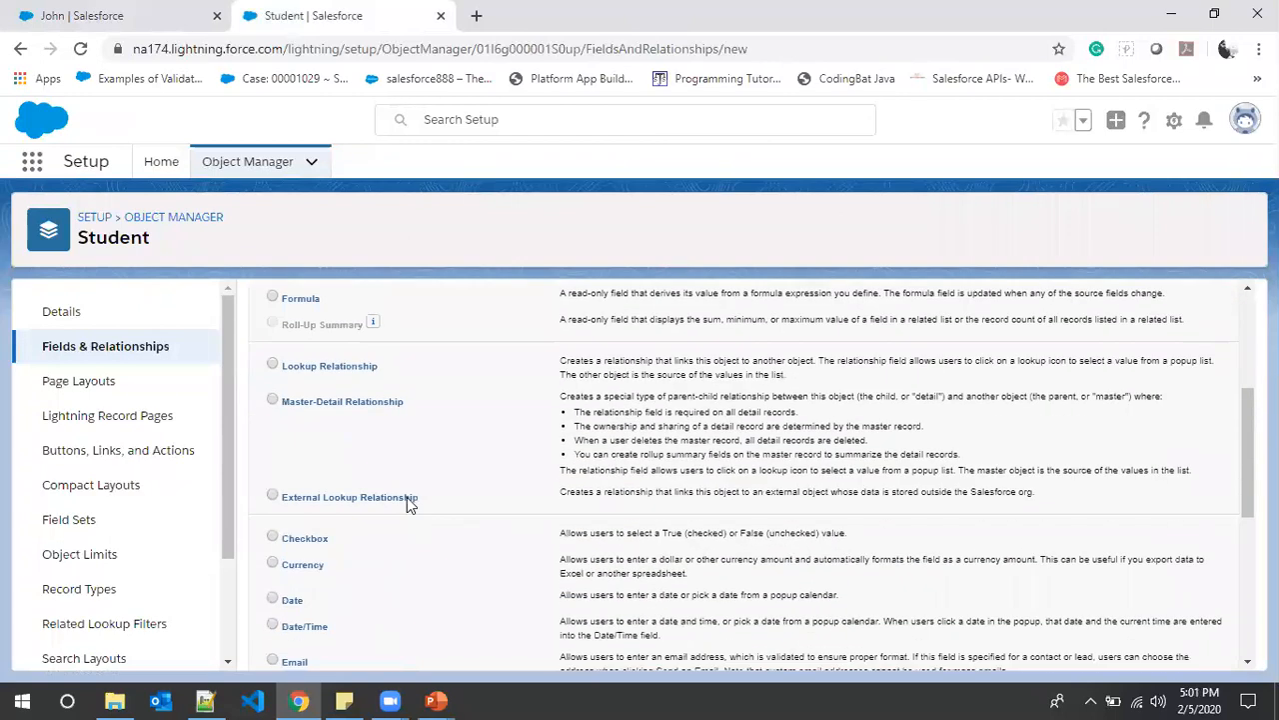
{"action": "scroll", "coordinate": [343, 476], "scroll_direction": "down", "scroll_amount": 1}
{"action": "left_click", "coordinate": [273, 505]}
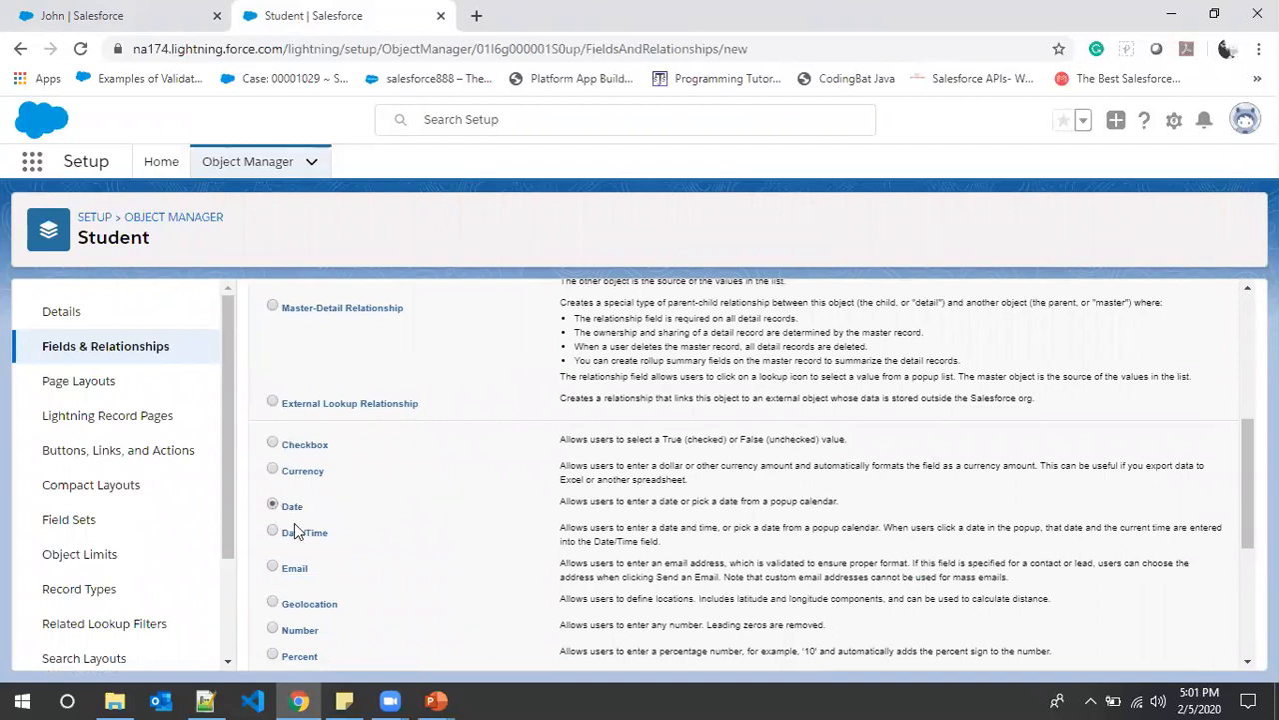
{"action": "scroll", "coordinate": [305, 541], "scroll_direction": "up", "scroll_amount": 2}
{"action": "scroll", "coordinate": [305, 541], "scroll_direction": "down", "scroll_amount": 3}
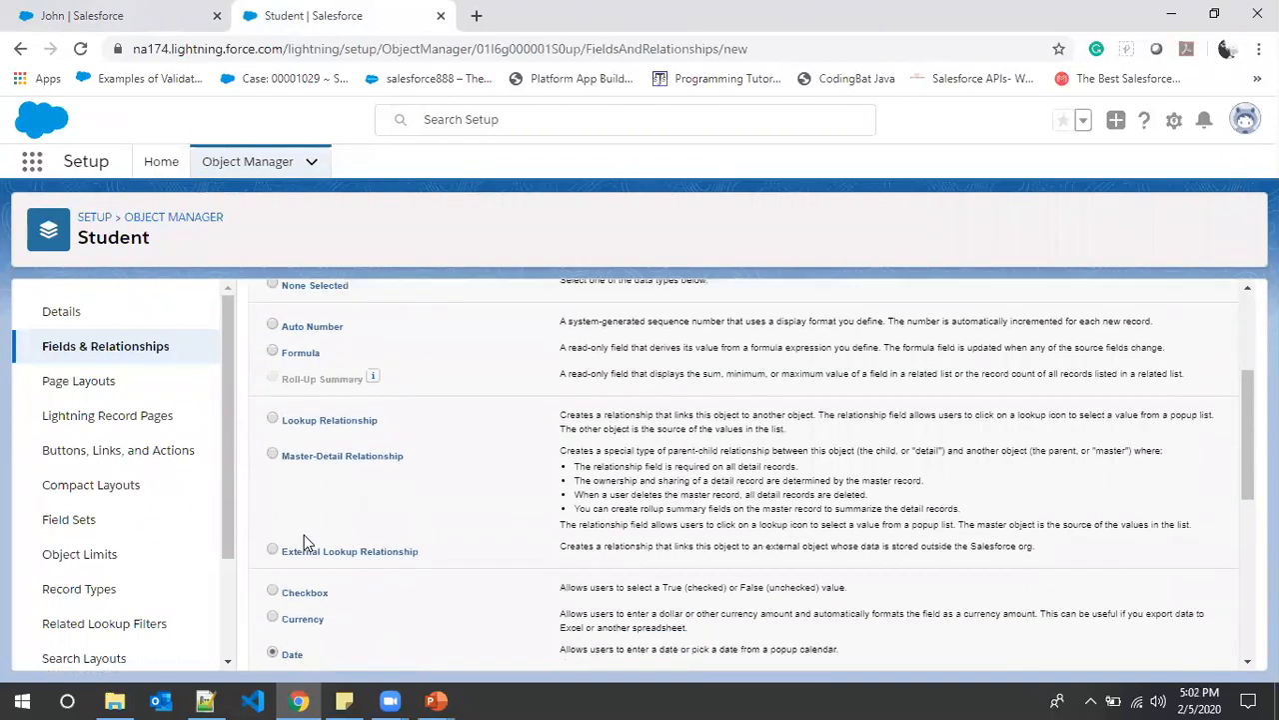
{"action": "scroll", "coordinate": [305, 541], "scroll_direction": "up", "scroll_amount": 5}
{"action": "left_click", "coordinate": [1175, 399]}
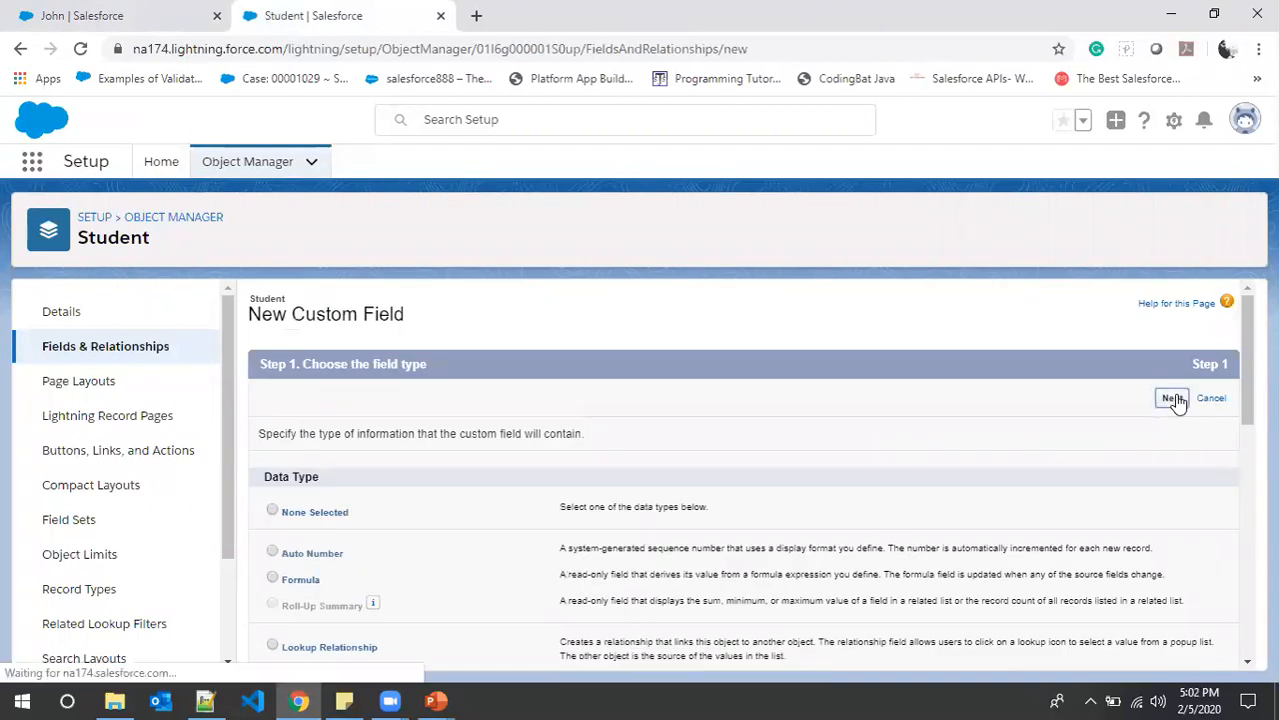
- Set the field label to 'Date Of Birth', copied from Notepad++, letting Field Name fill
{"action": "left_click", "coordinate": [505, 437]}
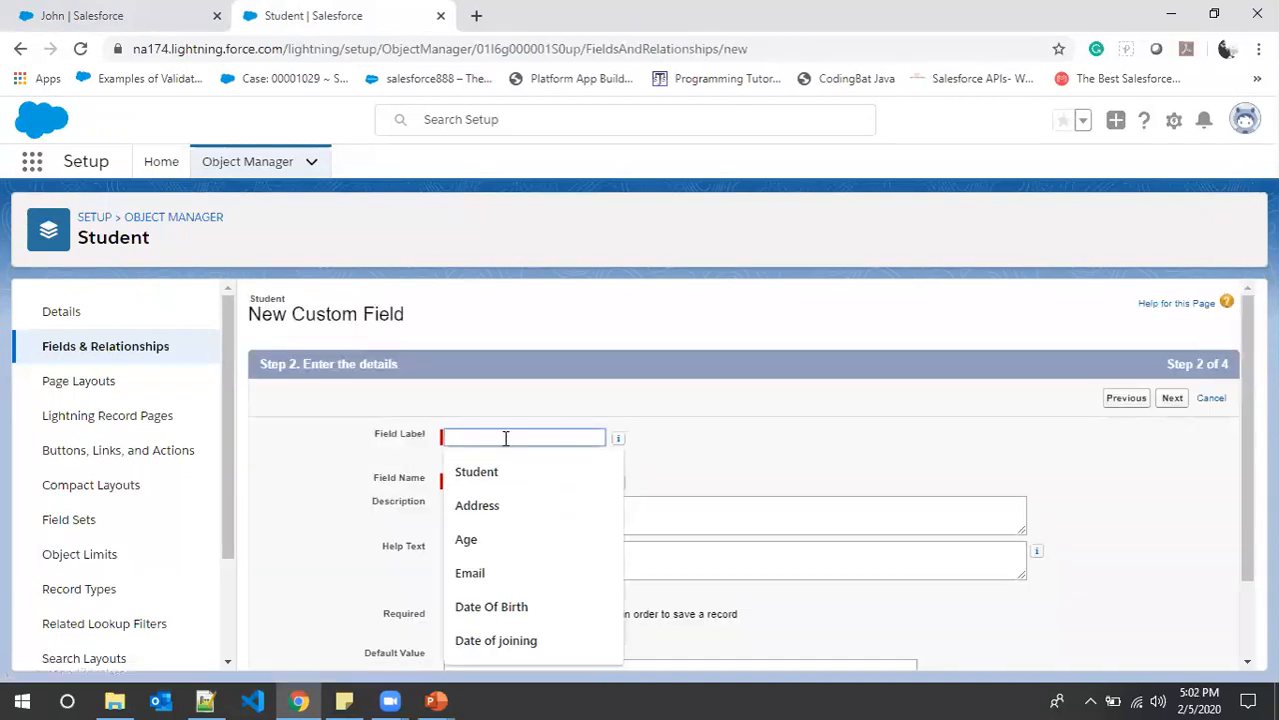
{"action": "type", "text": "vAge"}
{"action": "key", "text": "BackSpace"}
{"action": "key", "text": "BackSpace"}
{"action": "key", "text": "BackSpace"}
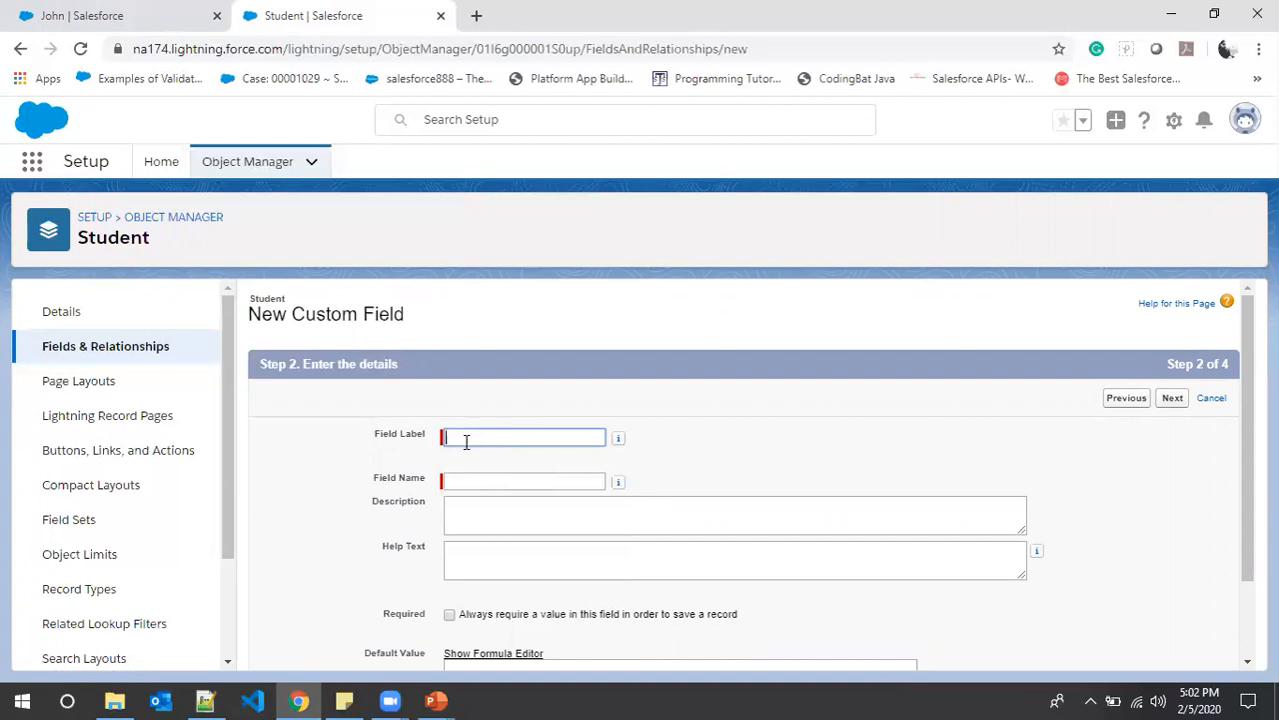
{"action": "key", "text": "alt+Tab"}
{"action": "right_click", "coordinate": [141, 150]}
{"action": "left_click", "coordinate": [167, 180]}
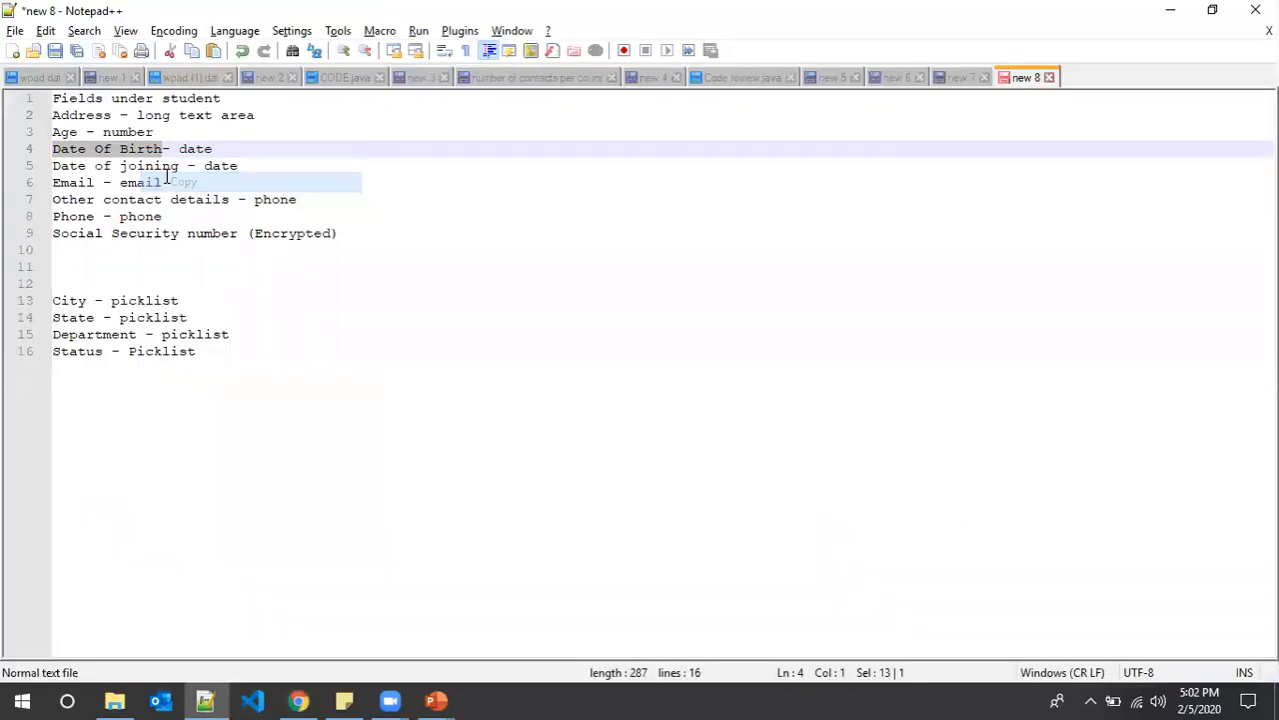
{"action": "key", "text": "alt+Tab"}
{"action": "left_click", "coordinate": [471, 434]}
{"action": "key", "text": "ctrl+v"}
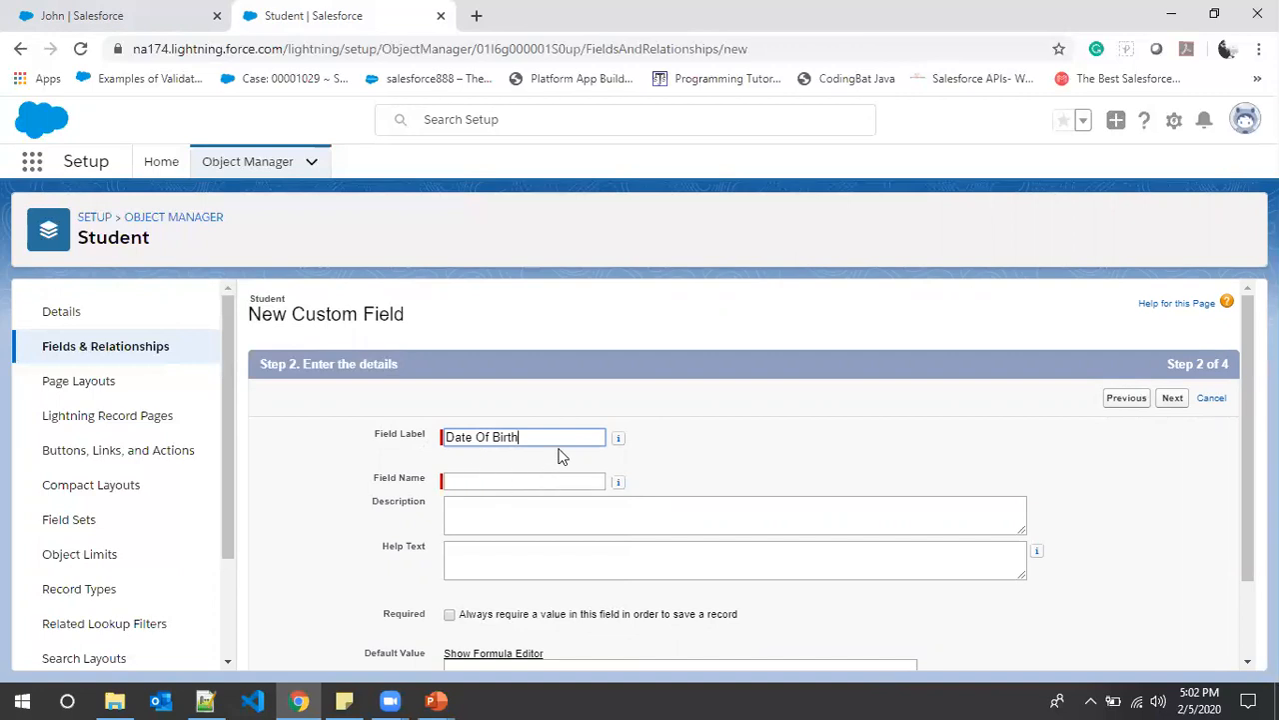
{"action": "left_click", "coordinate": [690, 455]}
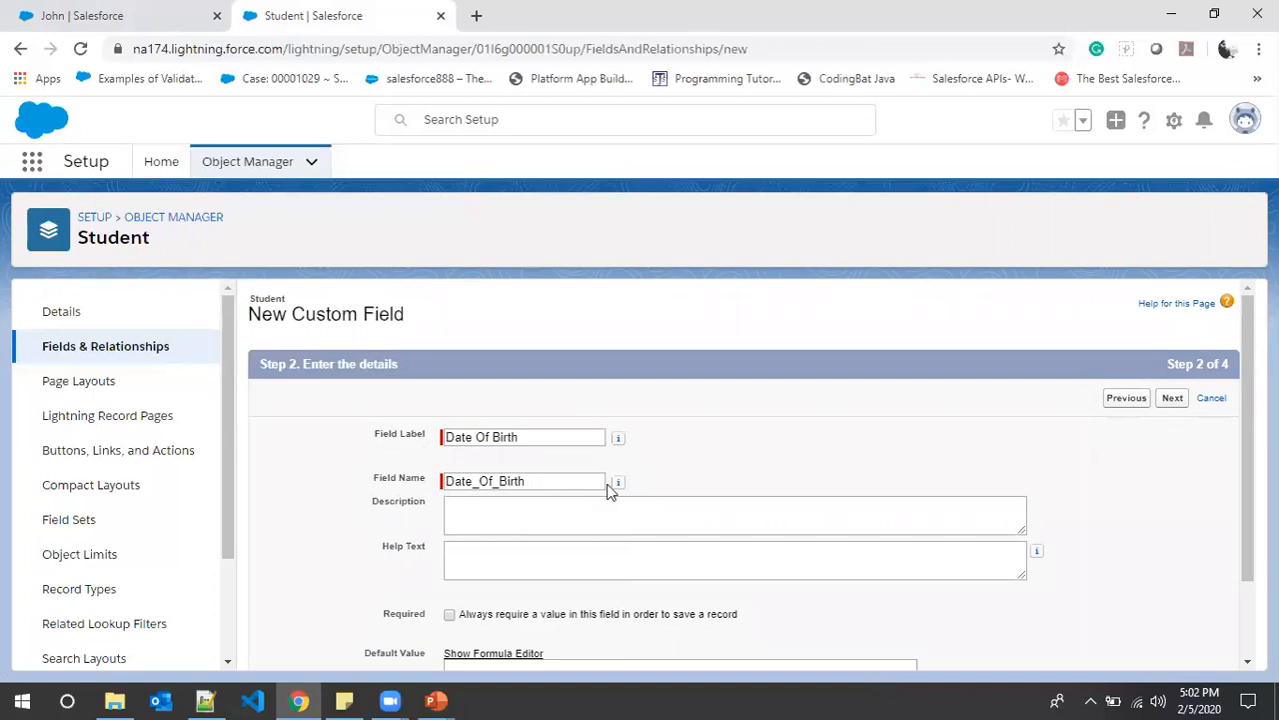
- Pass field-level security to reach the layout step with Student Layout included
{"action": "scroll", "coordinate": [390, 461], "scroll_direction": "down", "scroll_amount": 1}
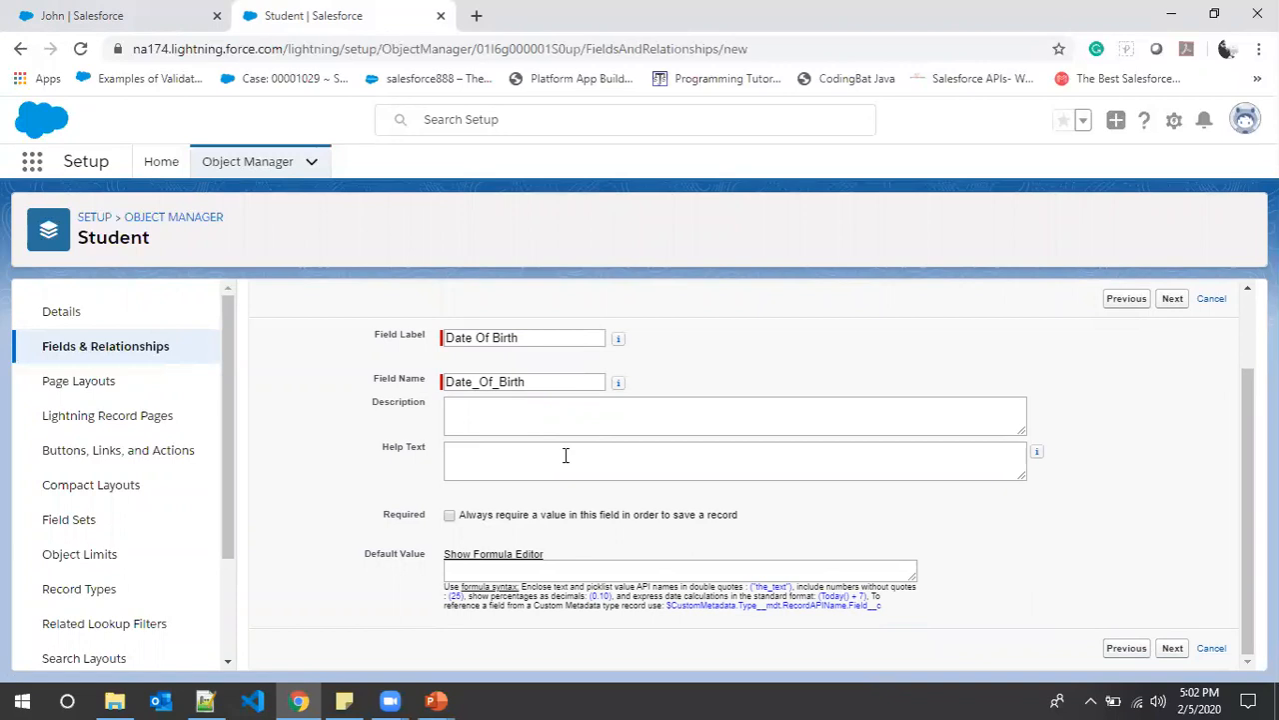
{"action": "scroll", "coordinate": [1145, 547], "scroll_direction": "up", "scroll_amount": 1}
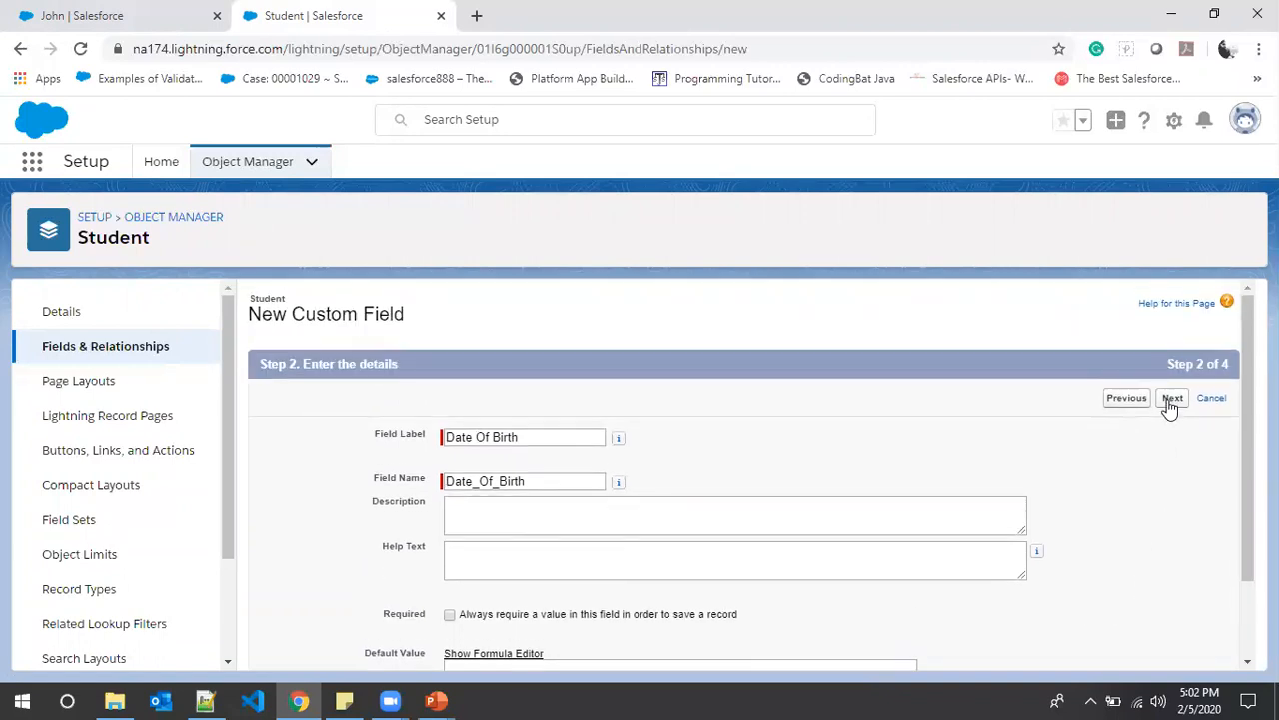
{"action": "left_click", "coordinate": [1171, 399]}
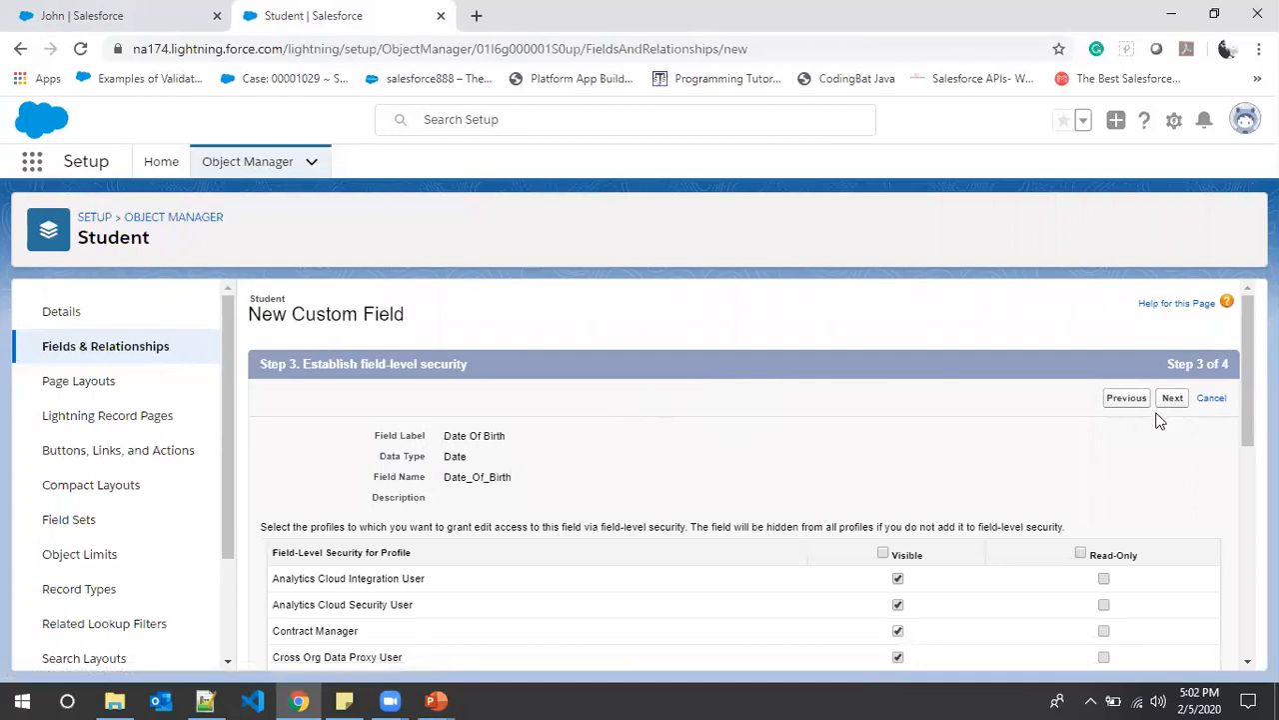
{"action": "left_click", "coordinate": [1167, 399]}
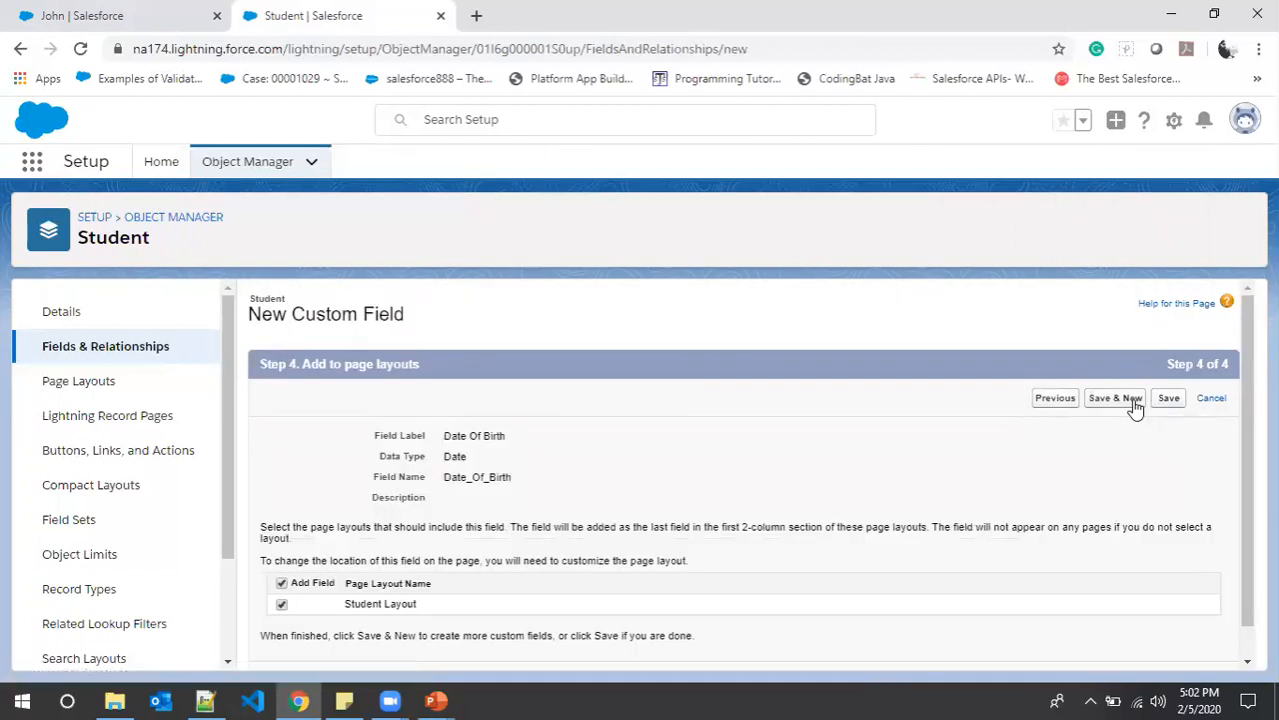
- Save Date Of Birth, then start a Date-type field for 'Date of joining' from the notes
{"action": "left_click", "coordinate": [1134, 403]}
{"action": "key", "text": "alt+Tab"}
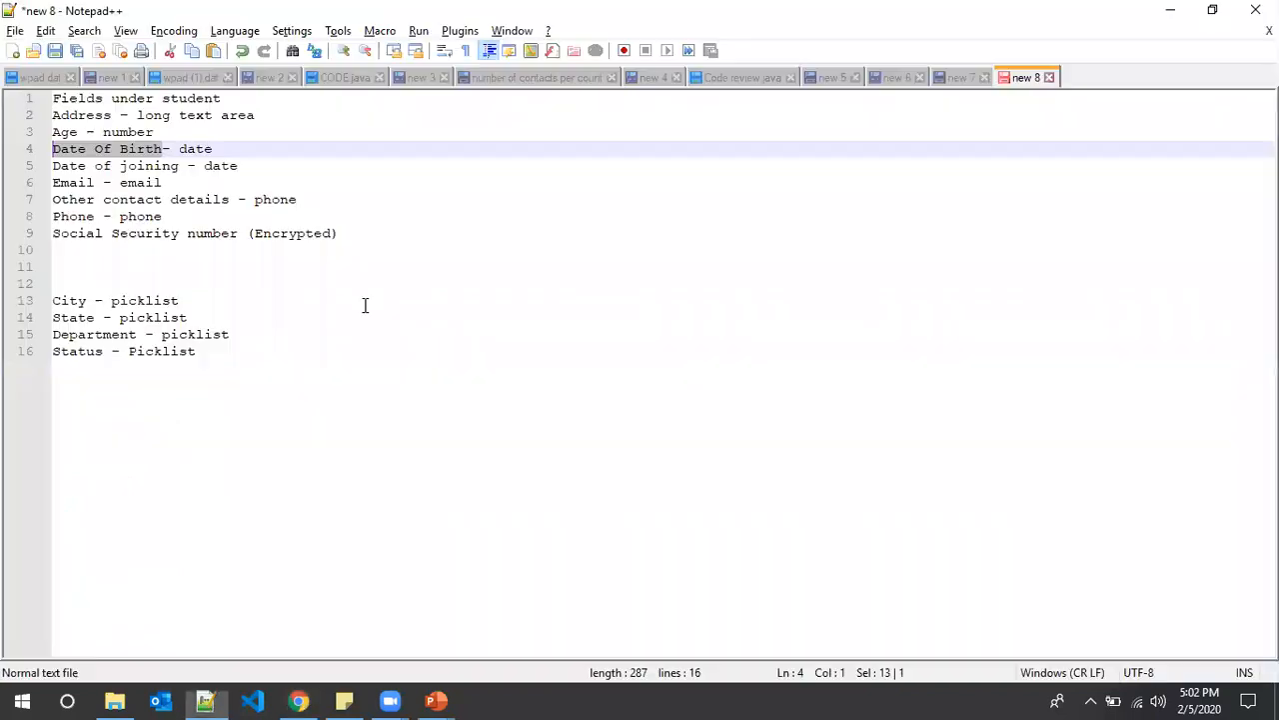
{"action": "left_click_drag", "start_coordinate": [177, 166], "coordinate": [24, 170]}
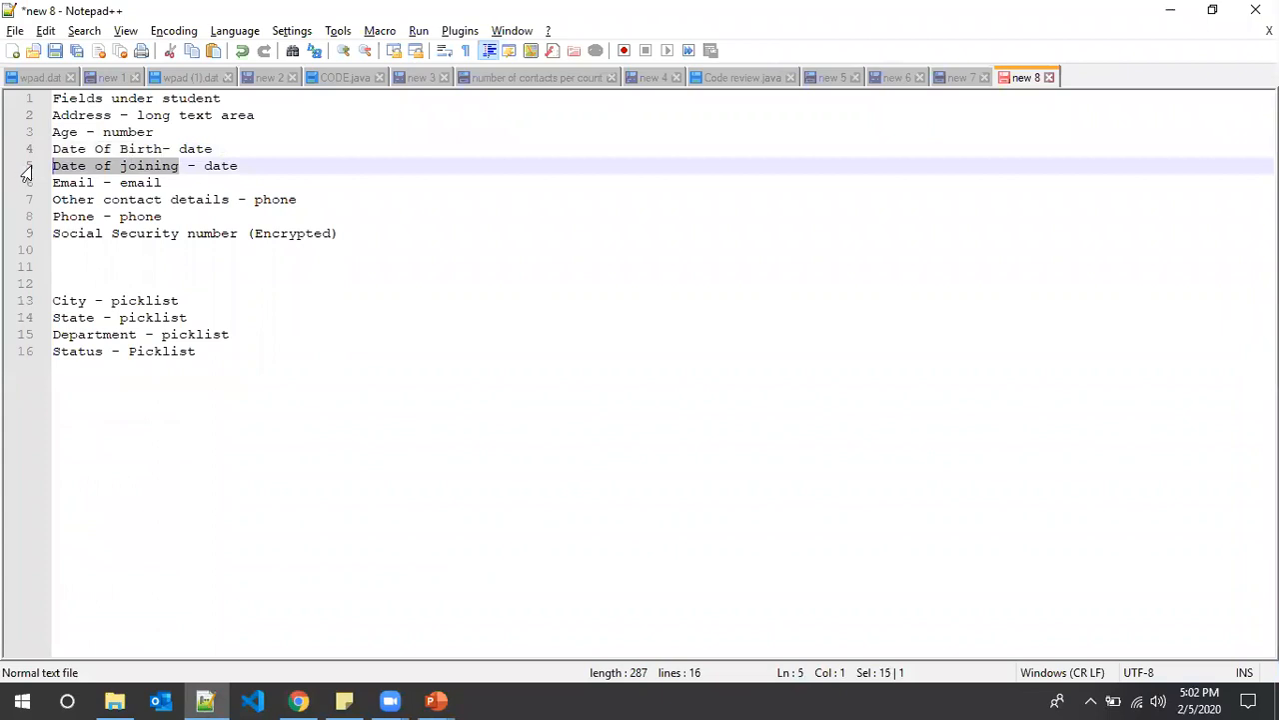
{"action": "key", "text": "alt+Tab"}
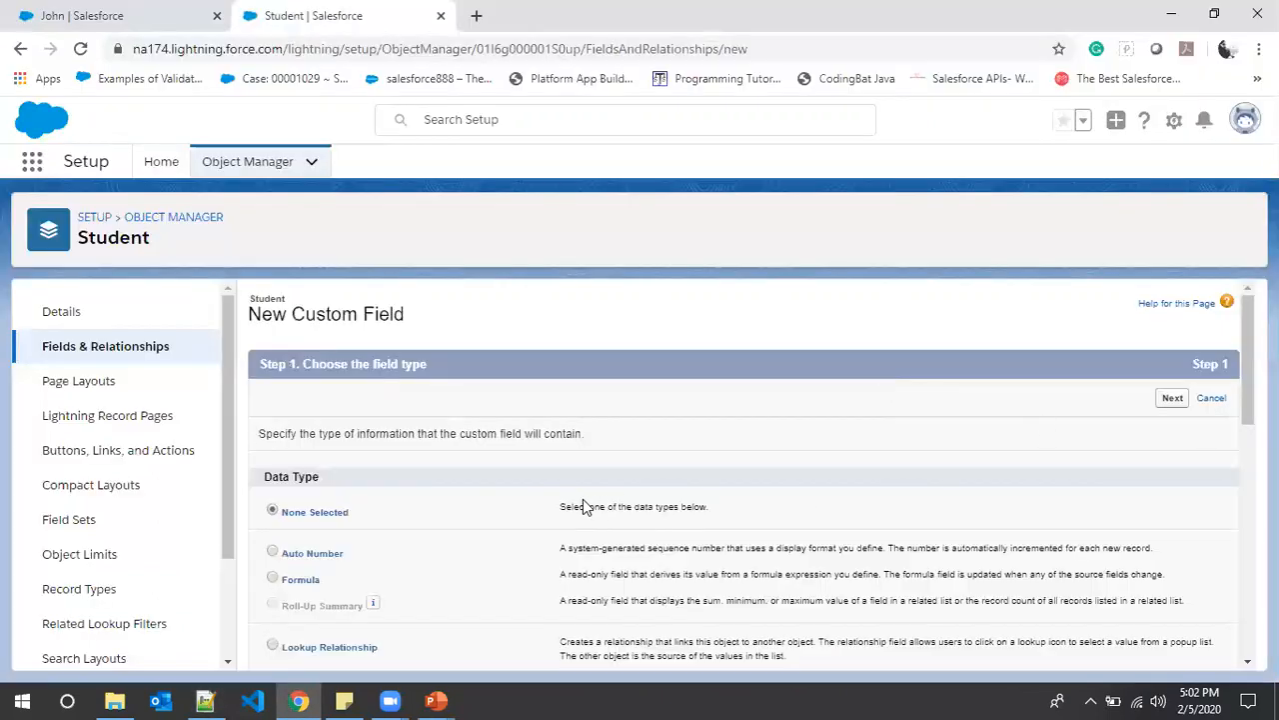
{"action": "scroll", "coordinate": [570, 508], "scroll_direction": "down", "scroll_amount": 3}
{"action": "scroll", "coordinate": [310, 508], "scroll_direction": "down", "scroll_amount": 2}
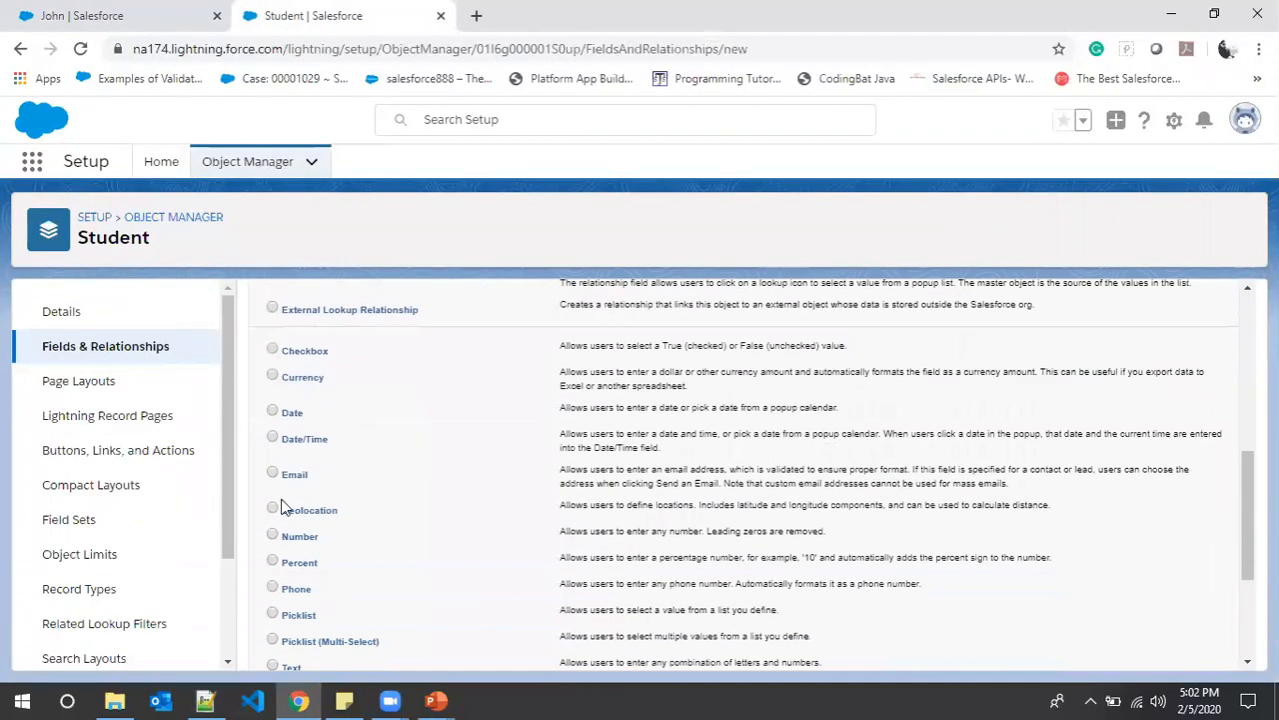
{"action": "left_click", "coordinate": [272, 408]}
{"action": "scroll", "coordinate": [867, 443], "scroll_direction": "up", "scroll_amount": 2}
{"action": "scroll", "coordinate": [866, 442], "scroll_direction": "up", "scroll_amount": 2}
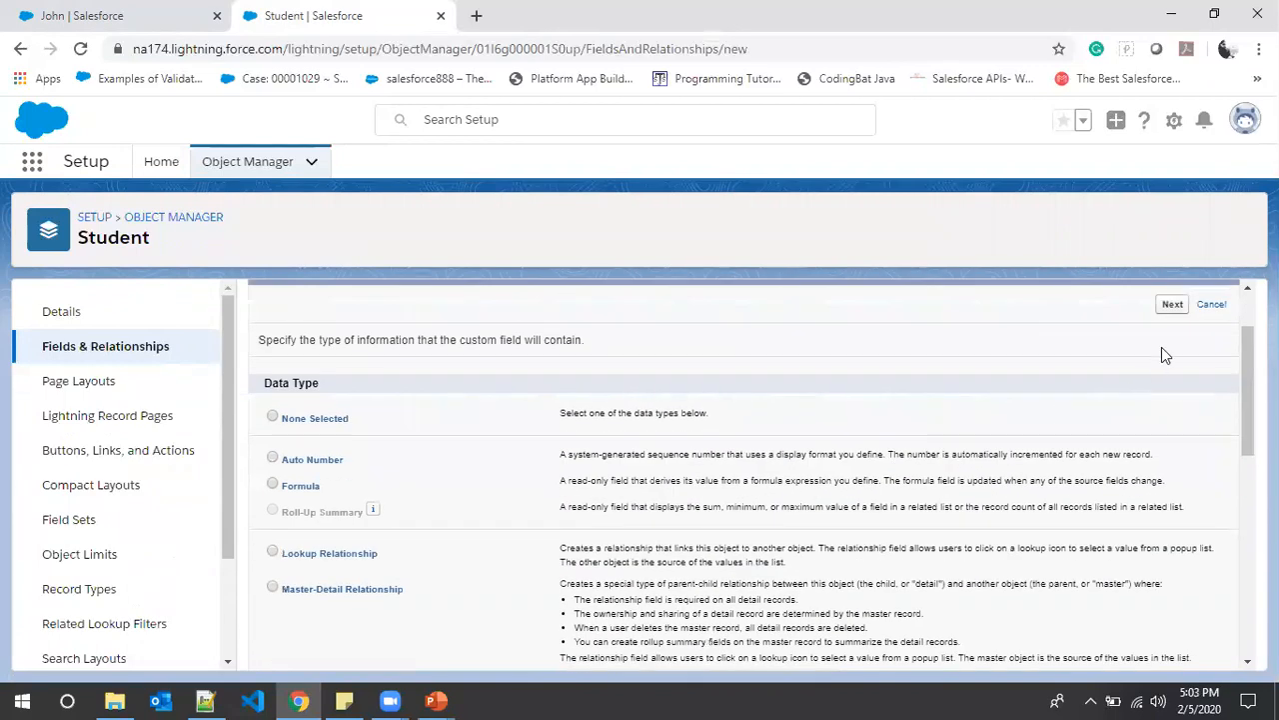
{"action": "left_click", "coordinate": [1172, 305]}
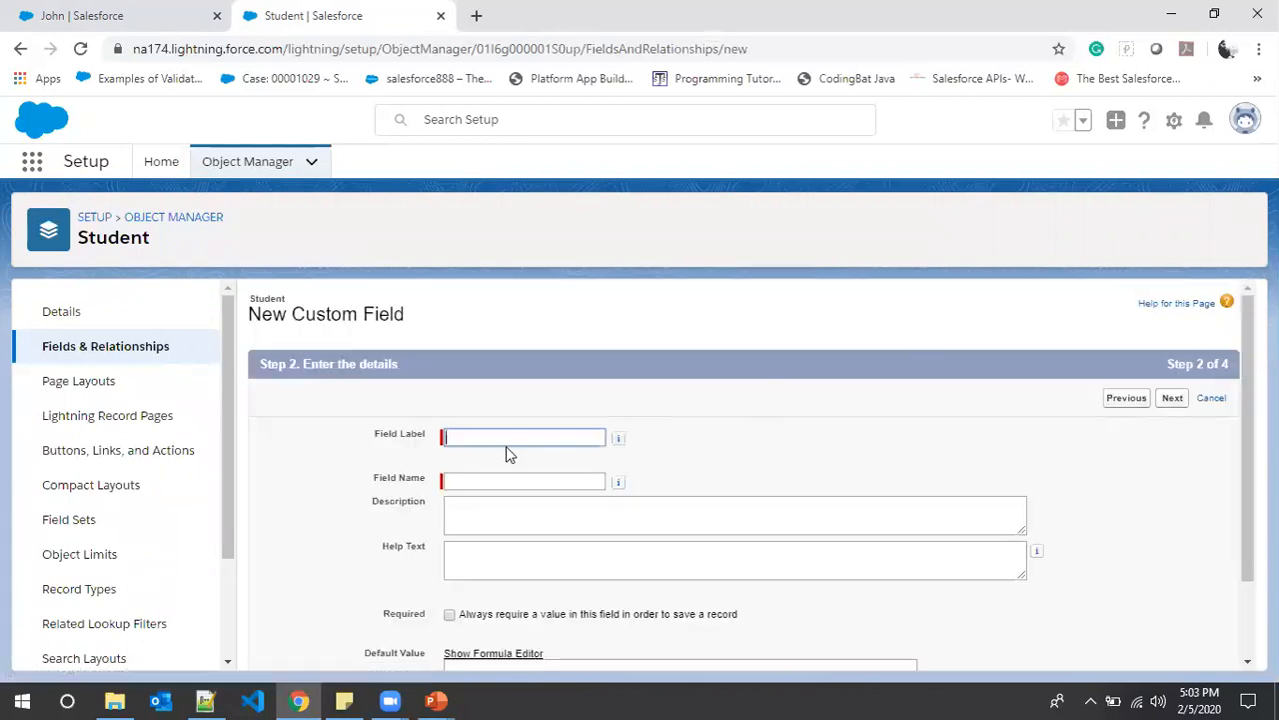
- Label the field 'Date of joining' and save it onto the Student Layout
{"action": "left_click", "coordinate": [504, 440]}
{"action": "left_click", "coordinate": [495, 640]}
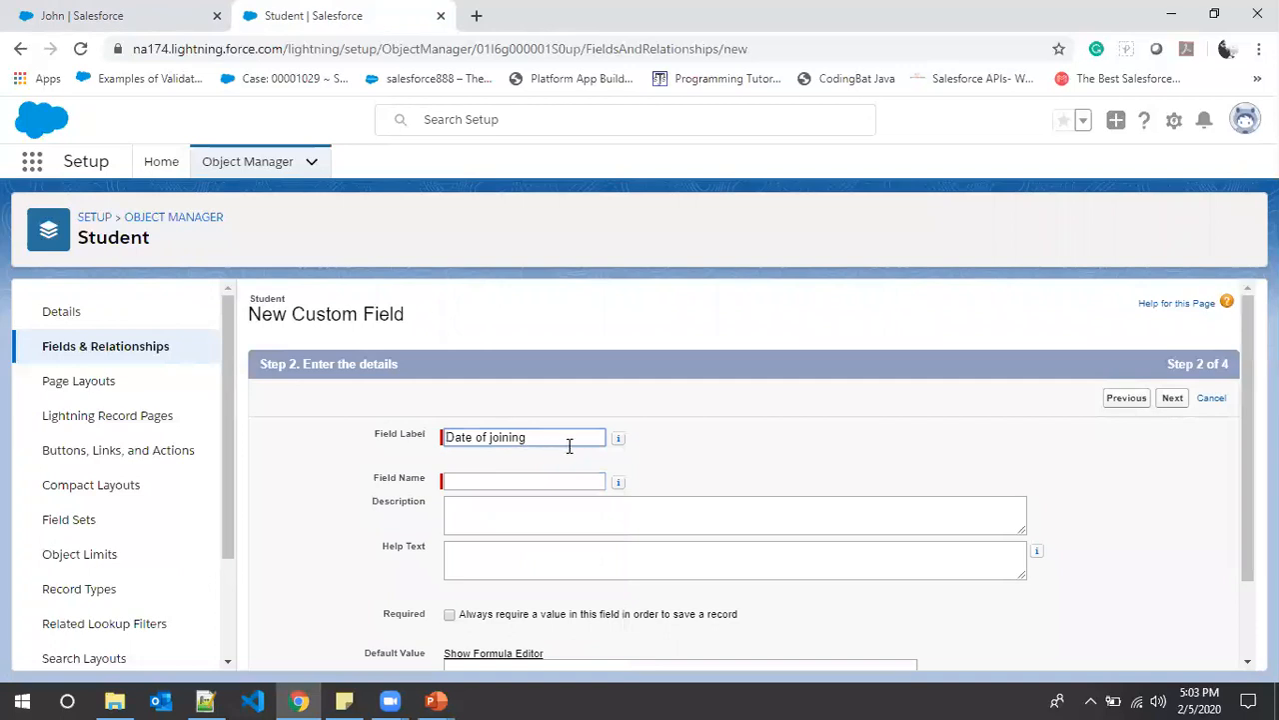
{"action": "left_click", "coordinate": [520, 481]}
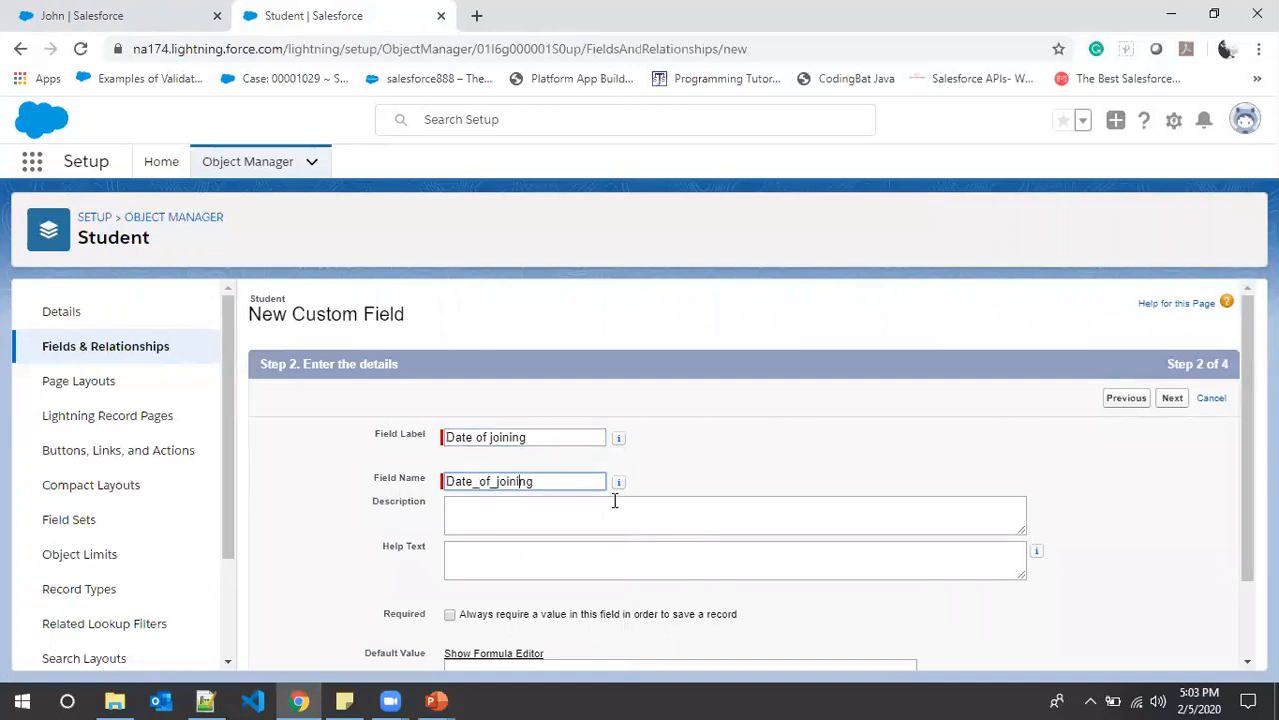
{"action": "scroll", "coordinate": [600, 510], "scroll_direction": "down", "scroll_amount": 2}
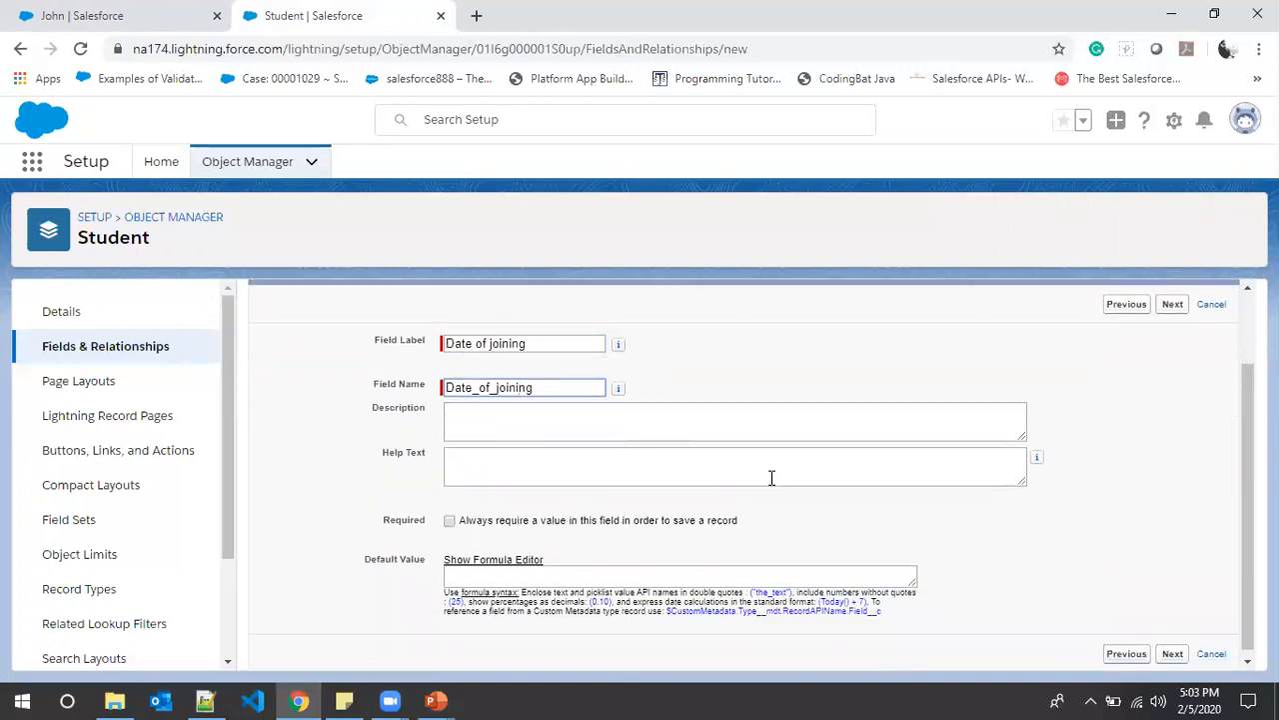
{"action": "scroll", "coordinate": [1140, 470], "scroll_direction": "up", "scroll_amount": 2}
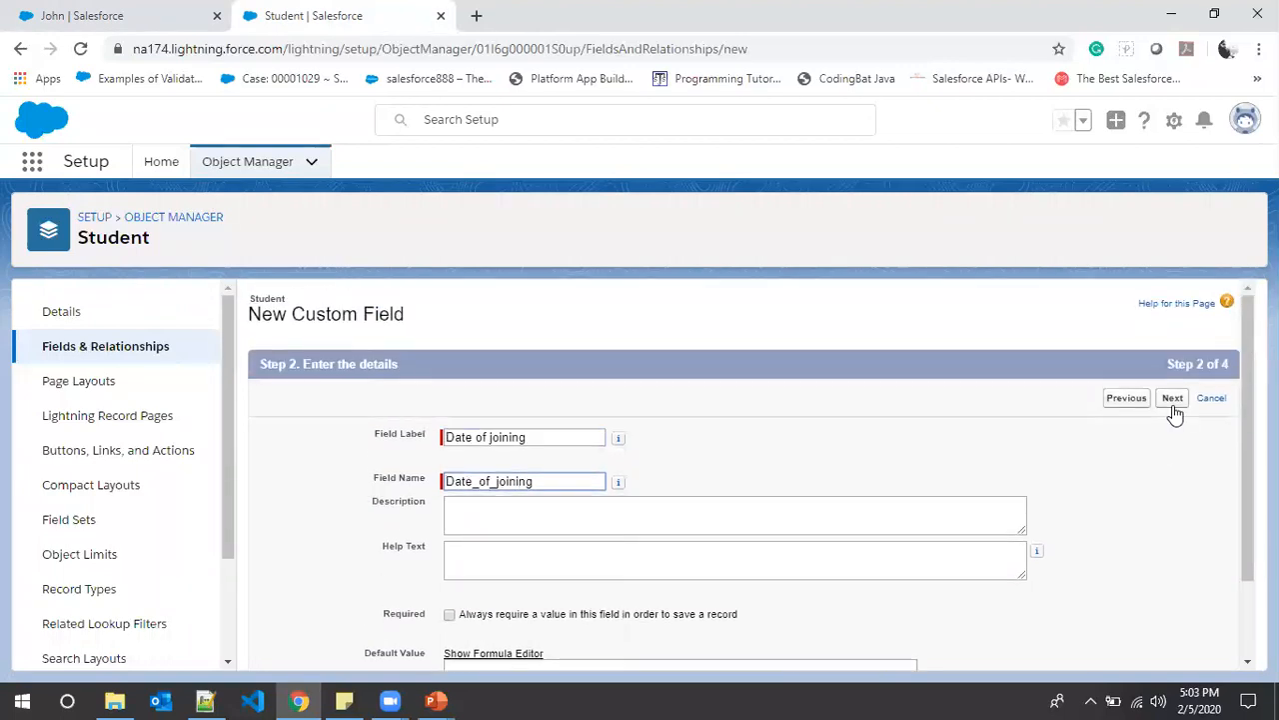
{"action": "left_click", "coordinate": [1174, 400]}
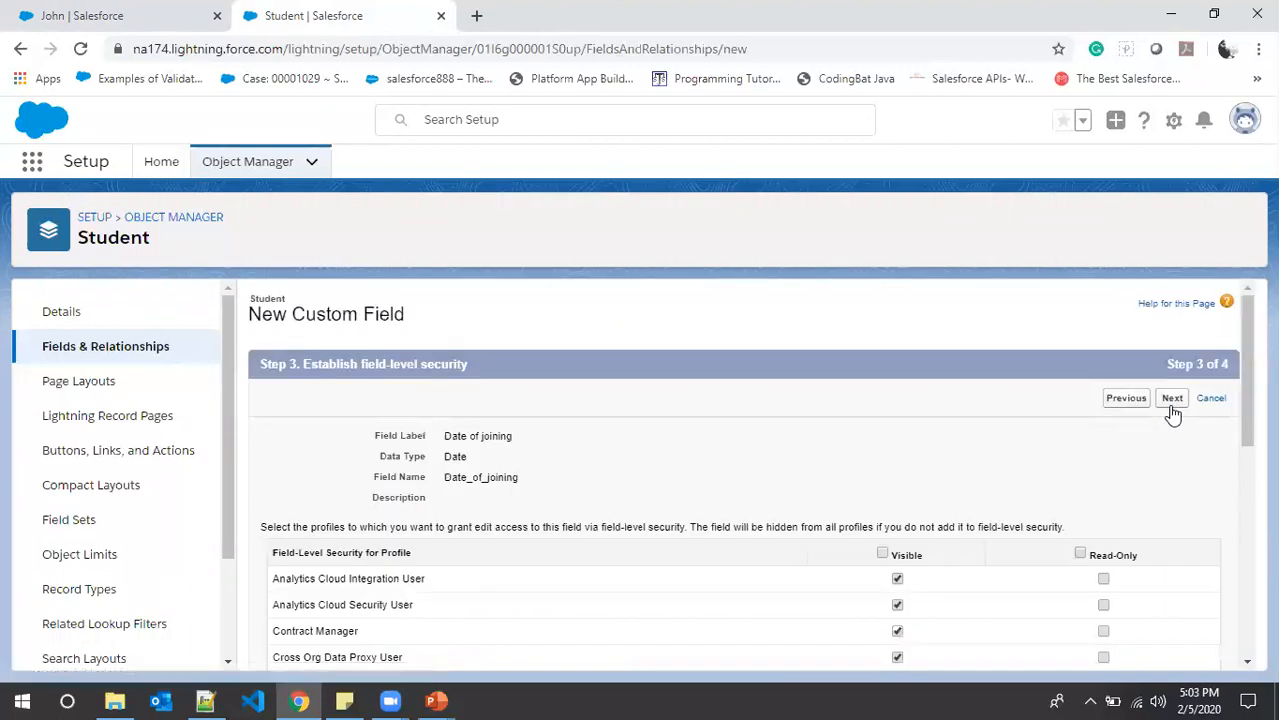
{"action": "left_click", "coordinate": [1173, 400]}
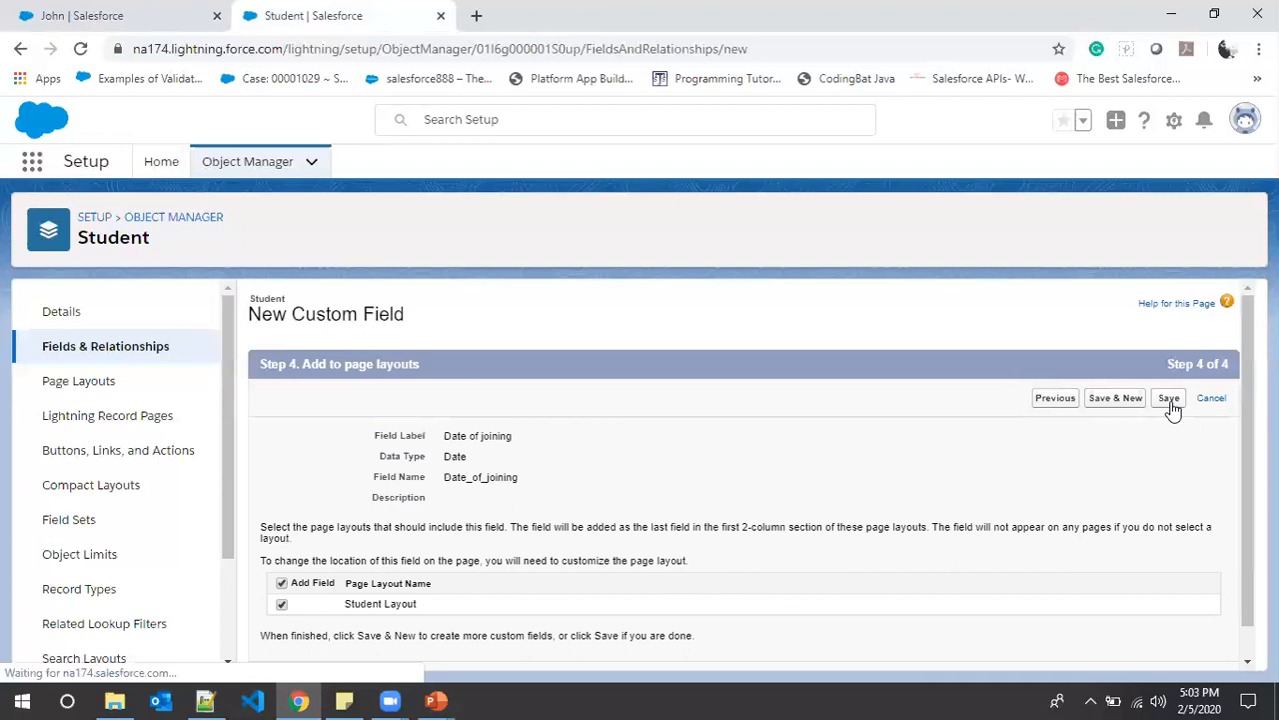
{"action": "left_click", "coordinate": [1108, 399]}
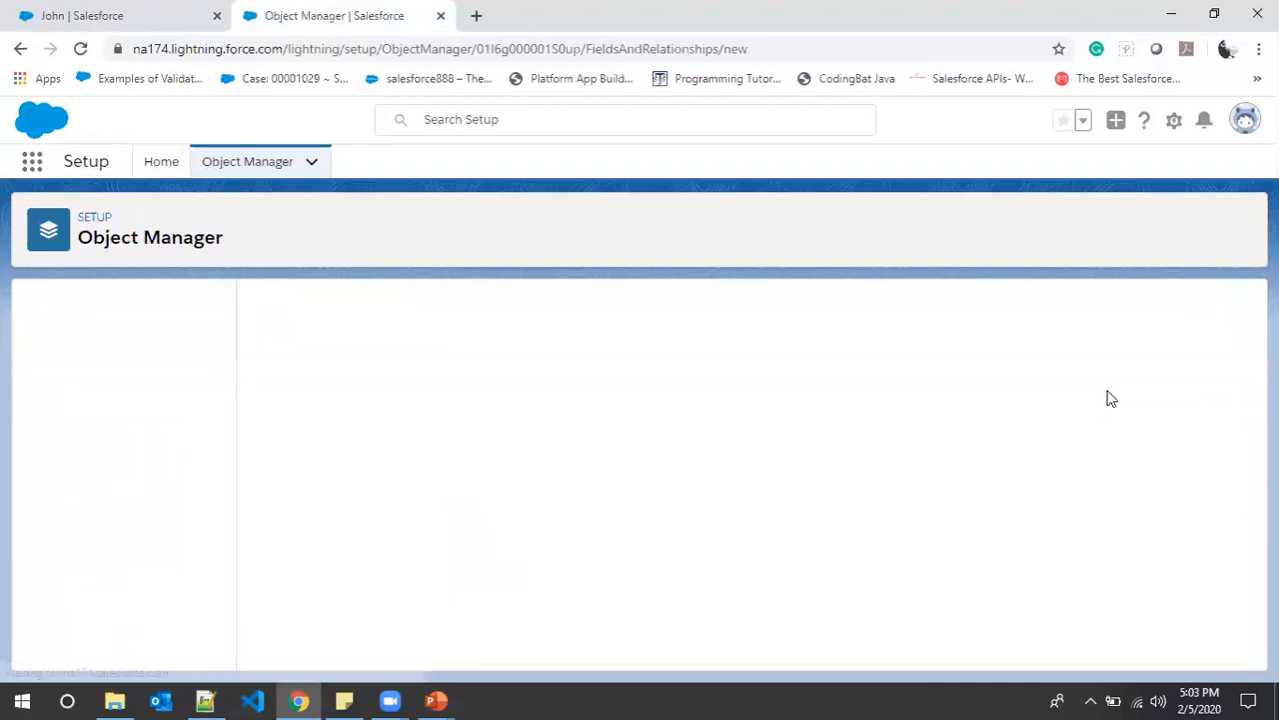
- Look up Email in the field list notes and select Email as the data type
{"action": "key", "text": "alt+Tab"}
{"action": "left_click_drag", "start_coordinate": [93, 182], "coordinate": [39, 182]}
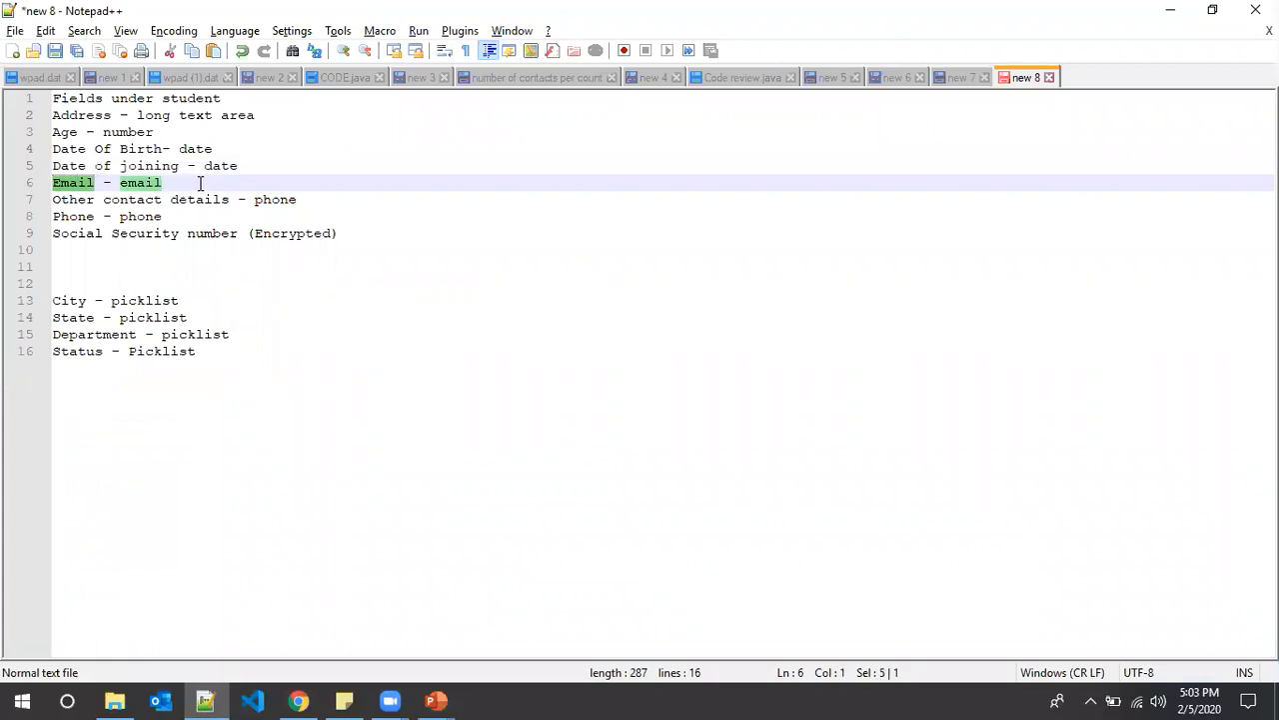
{"action": "key", "text": "alt"}
{"action": "key", "text": "alt+Tab"}
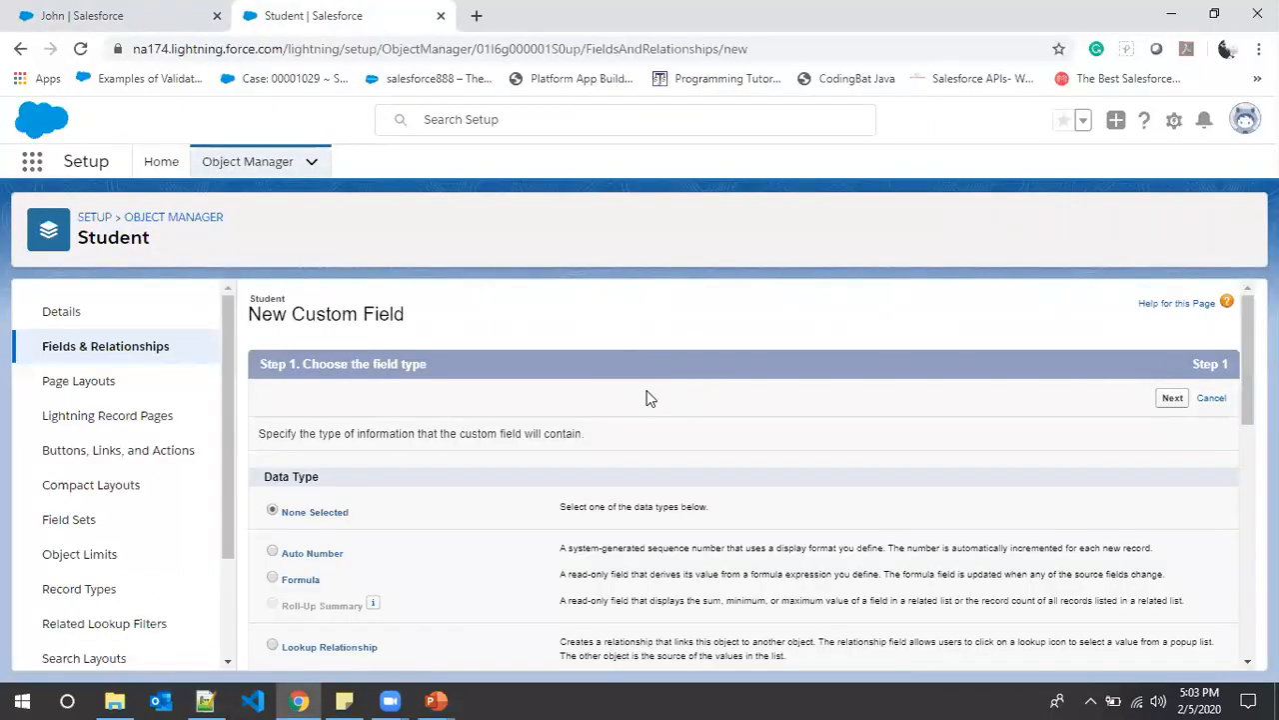
{"action": "scroll", "coordinate": [637, 393], "scroll_direction": "down", "scroll_amount": 6}
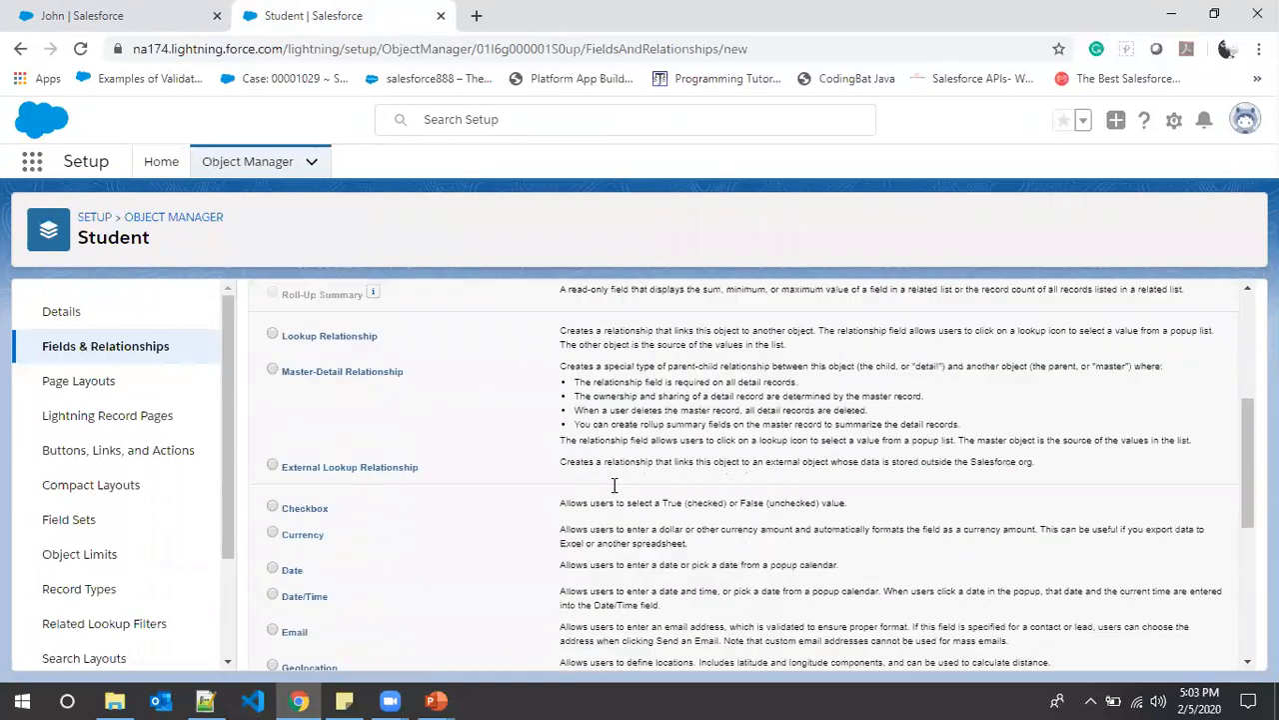
{"action": "scroll", "coordinate": [512, 533], "scroll_direction": "down", "scroll_amount": 3}
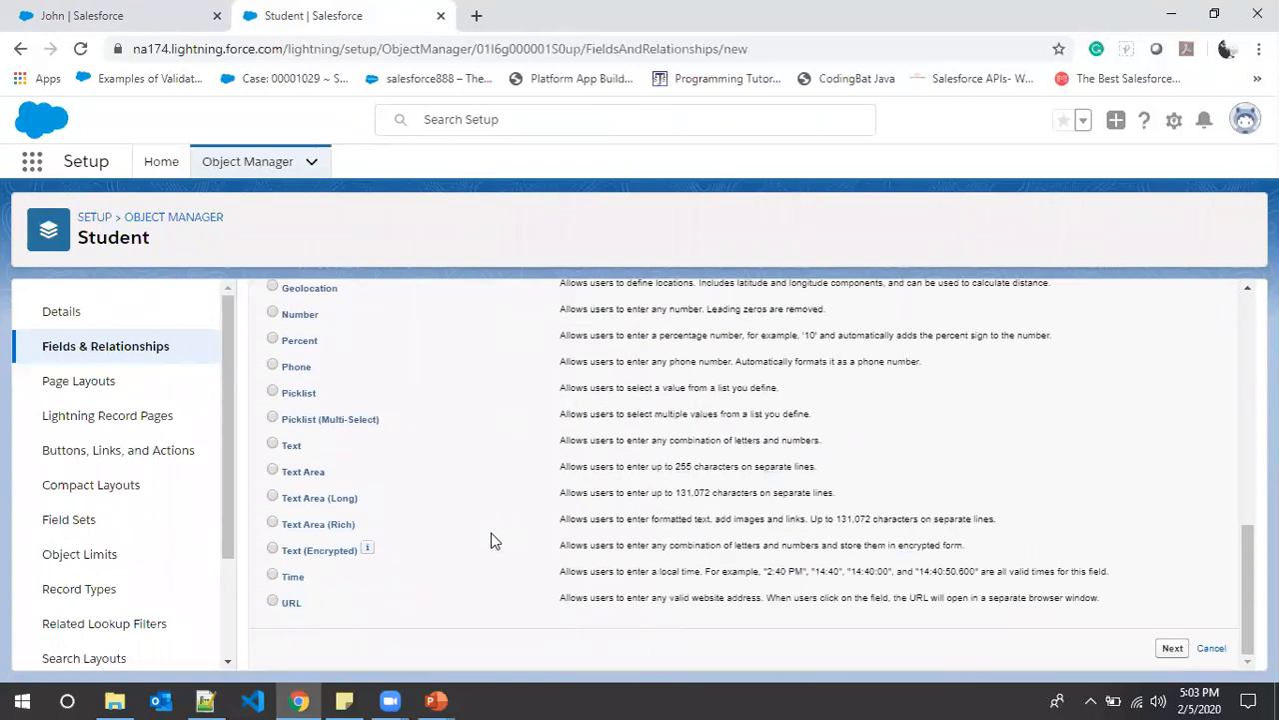
{"action": "scroll", "coordinate": [490, 541], "scroll_direction": "up", "scroll_amount": 5}
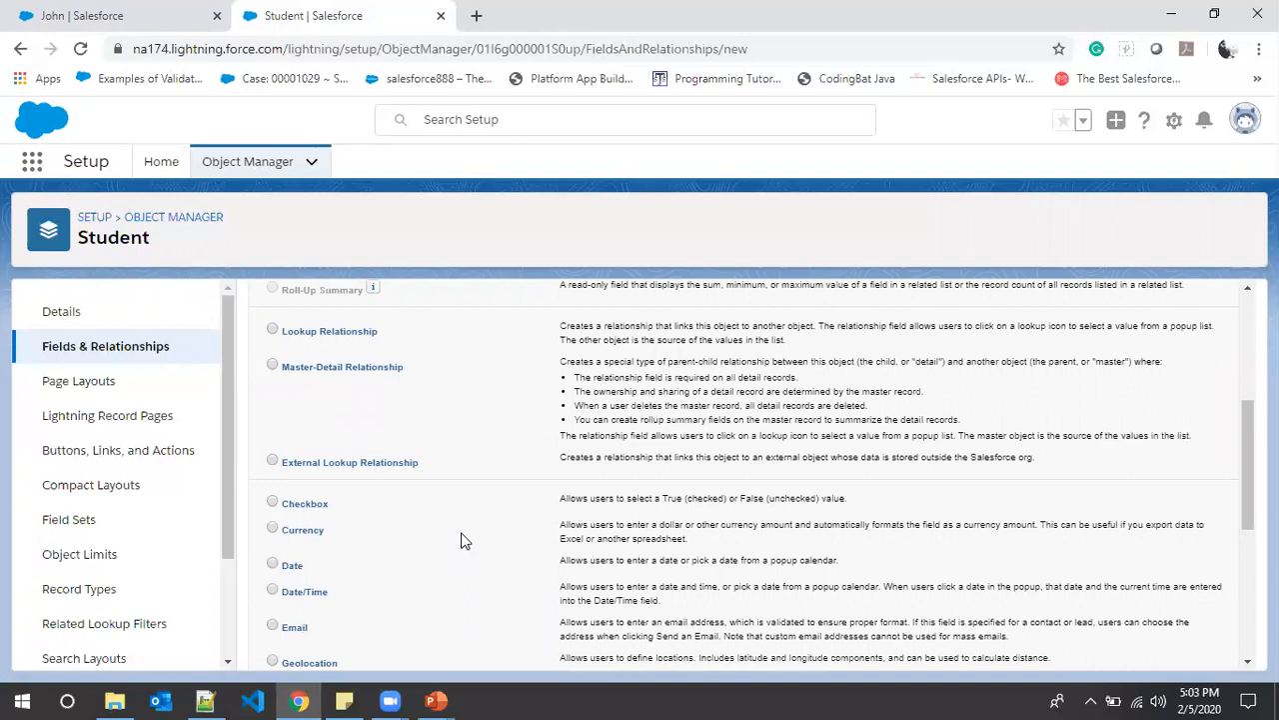
{"action": "scroll", "coordinate": [440, 541], "scroll_direction": "down", "scroll_amount": 3}
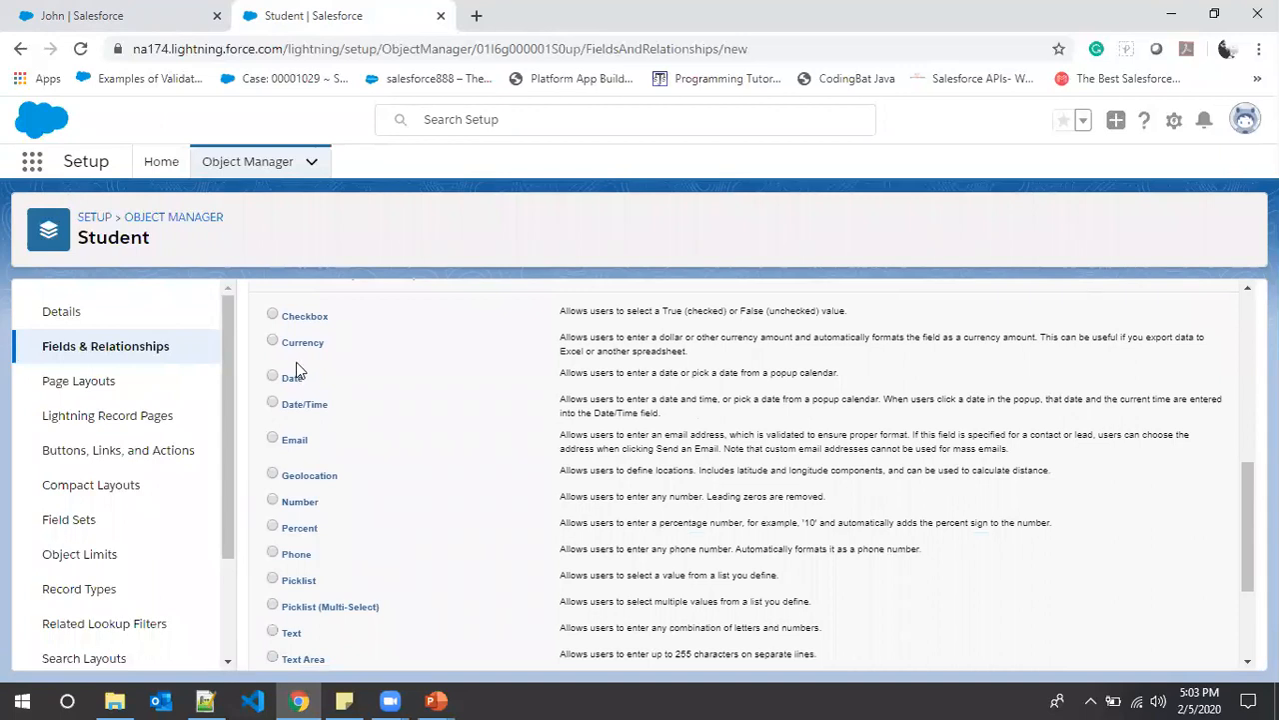
{"action": "scroll", "coordinate": [314, 491], "scroll_direction": "up", "scroll_amount": 2}
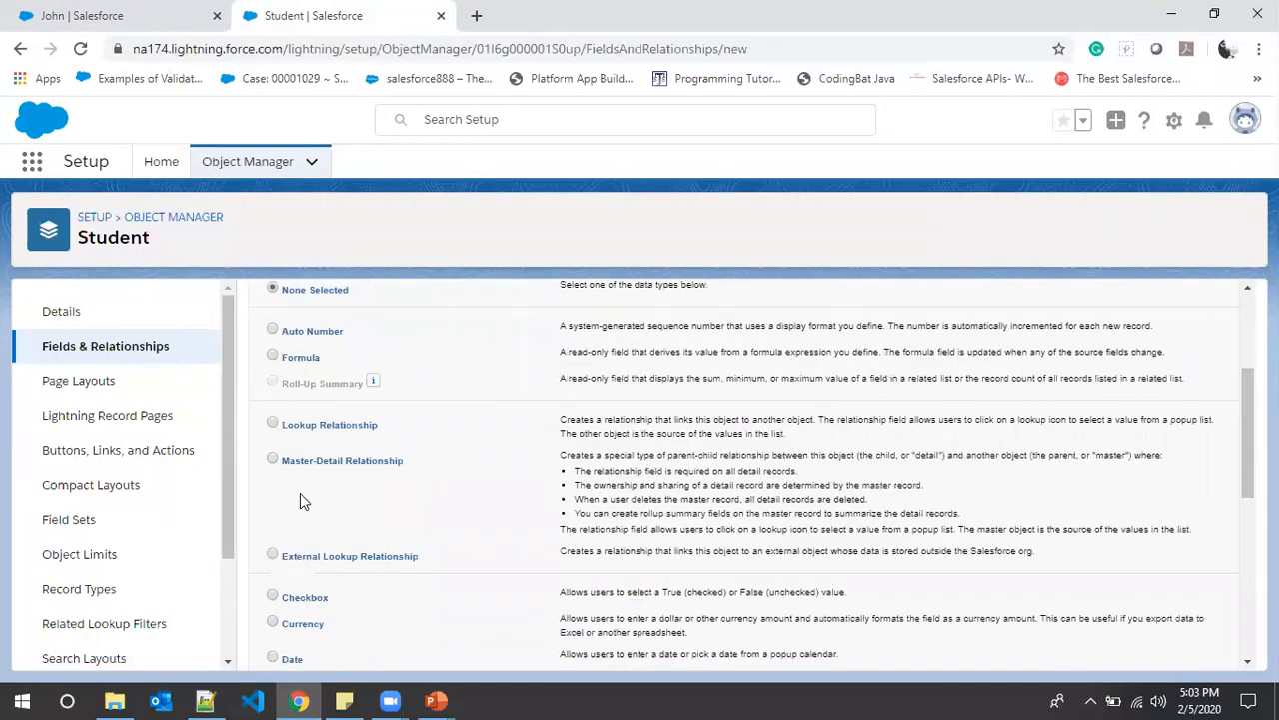
{"action": "scroll", "coordinate": [386, 525], "scroll_direction": "down", "scroll_amount": 1}
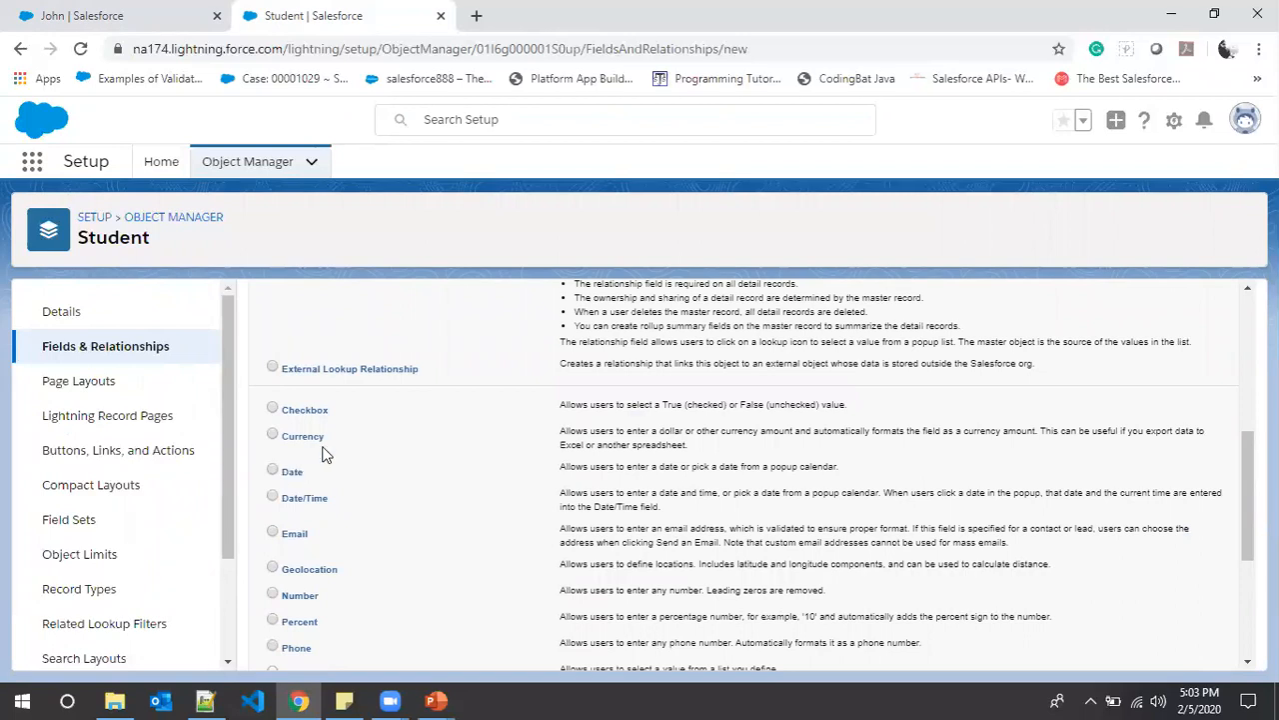
{"action": "scroll", "coordinate": [312, 520], "scroll_direction": "up", "scroll_amount": 2}
{"action": "scroll", "coordinate": [312, 512], "scroll_direction": "up", "scroll_amount": 1}
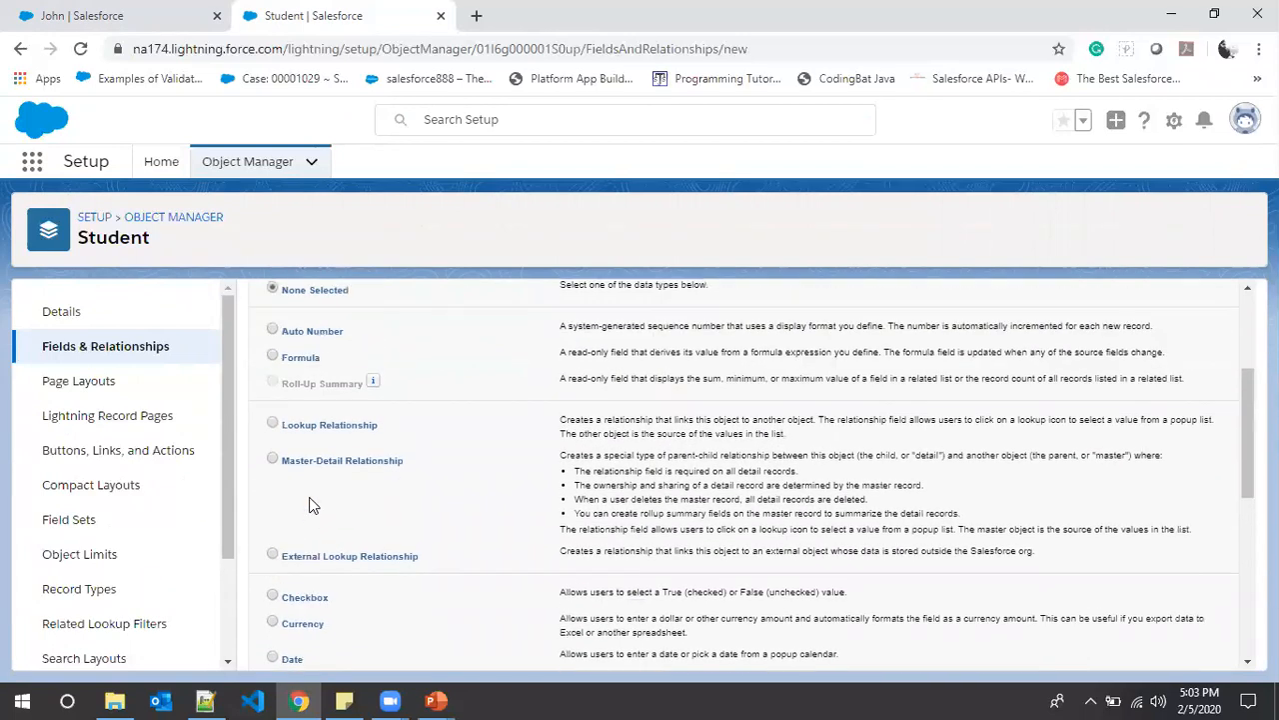
{"action": "scroll", "coordinate": [294, 389], "scroll_direction": "up", "scroll_amount": 1}
{"action": "scroll", "coordinate": [294, 384], "scroll_direction": "down", "scroll_amount": 4}
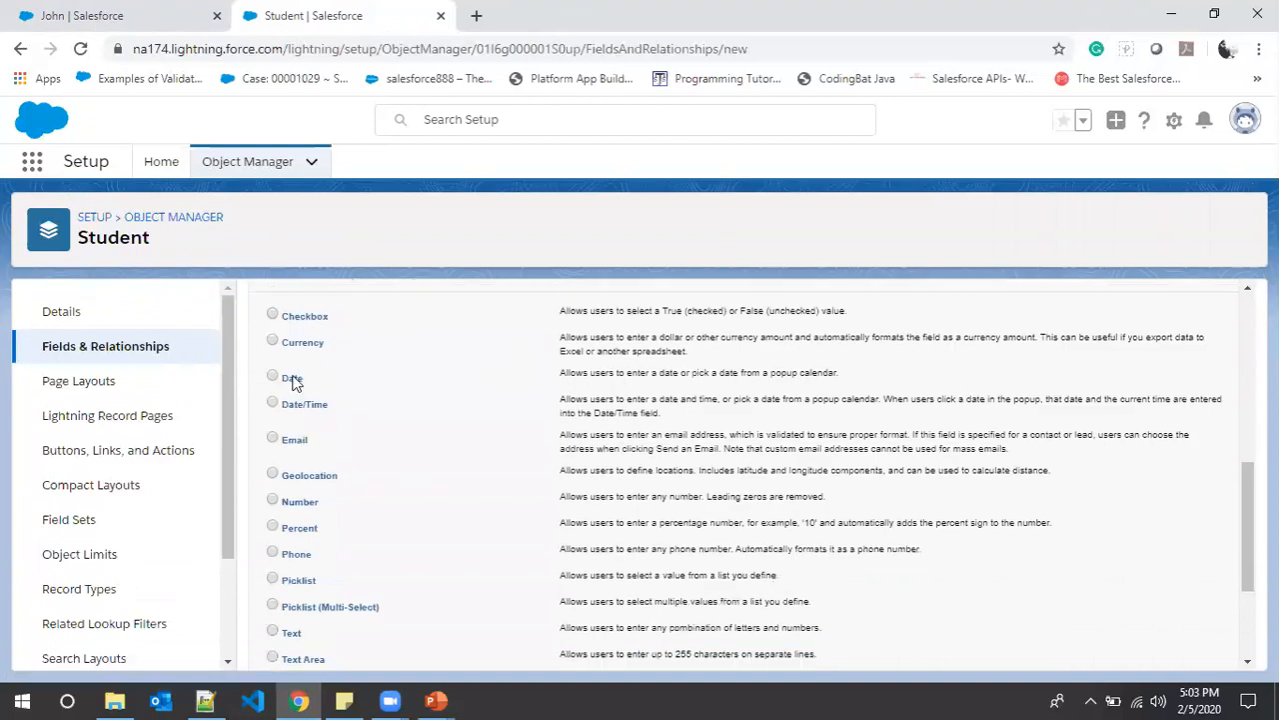
{"action": "left_click", "coordinate": [273, 438]}
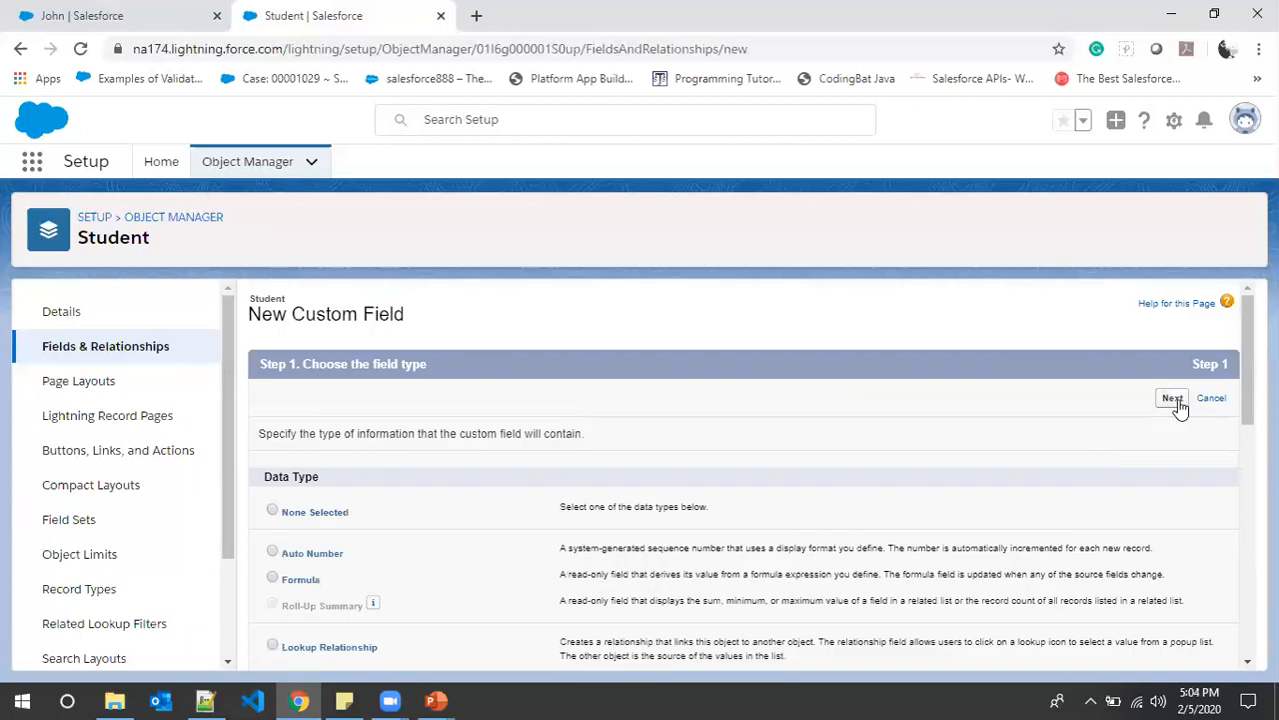
- Label the new field Email and let Field Name fill in as Email
{"action": "left_click", "coordinate": [1175, 402]}
{"action": "left_click", "coordinate": [463, 436]}
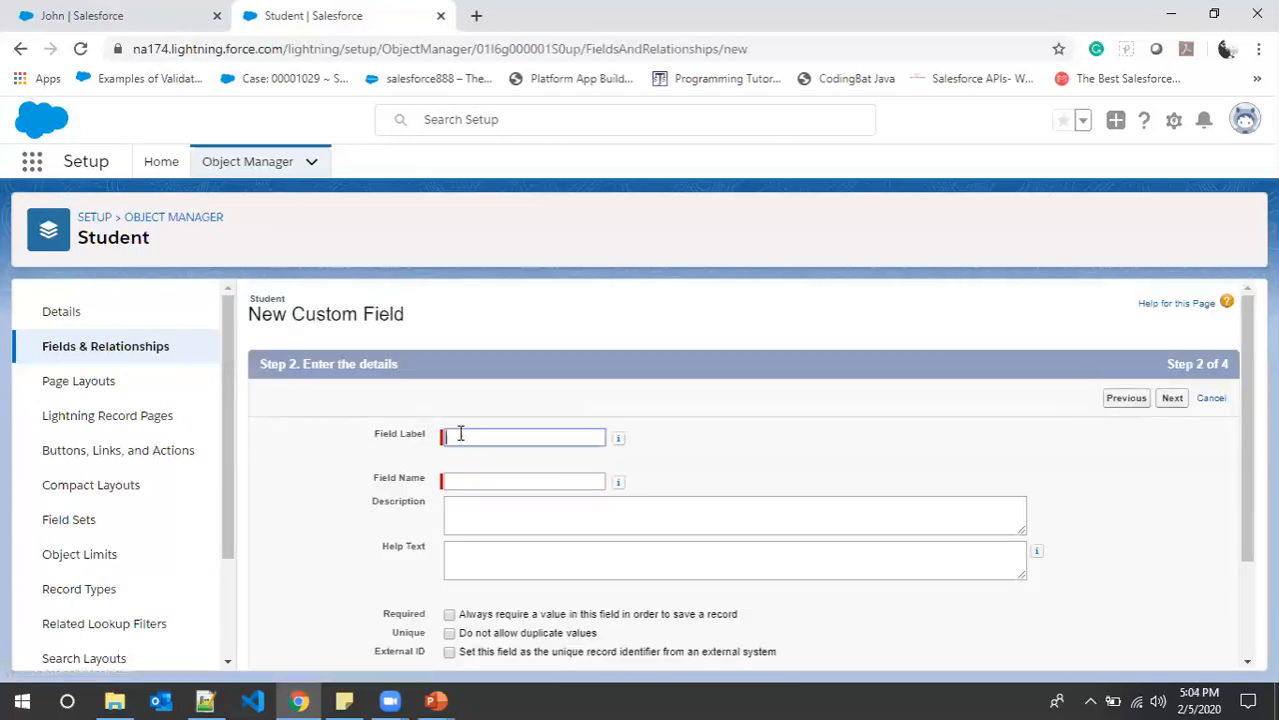
{"action": "type", "text": "Email"}
{"action": "left_click", "coordinate": [466, 481]}
{"action": "scroll", "coordinate": [680, 514], "scroll_direction": "down", "scroll_amount": 3}
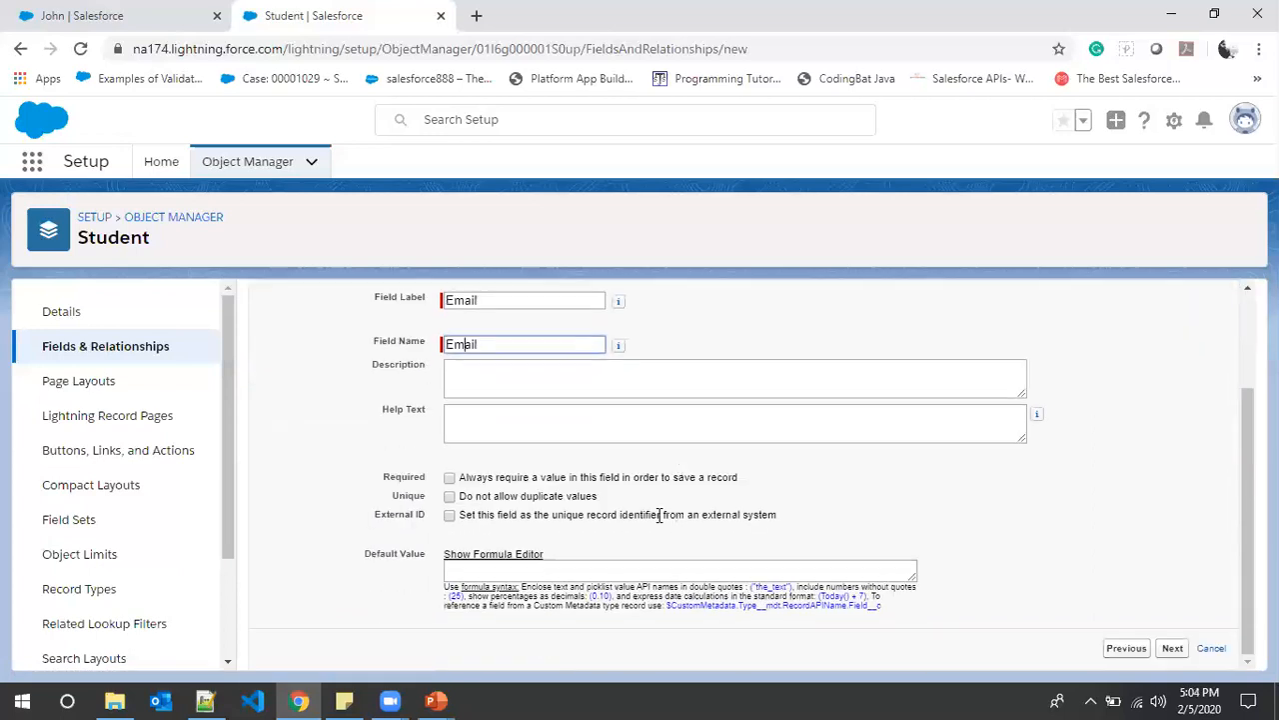
{"action": "scroll", "coordinate": [1153, 533], "scroll_direction": "up", "scroll_amount": 3}
{"action": "scroll", "coordinate": [934, 548], "scroll_direction": "down", "scroll_amount": 3}
{"action": "scroll", "coordinate": [1200, 420], "scroll_direction": "up", "scroll_amount": 2}
{"action": "scroll", "coordinate": [1199, 420], "scroll_direction": "up", "scroll_amount": 1}
- Save the Email field onto the Student Layout and start another field
{"action": "left_click", "coordinate": [1168, 403]}
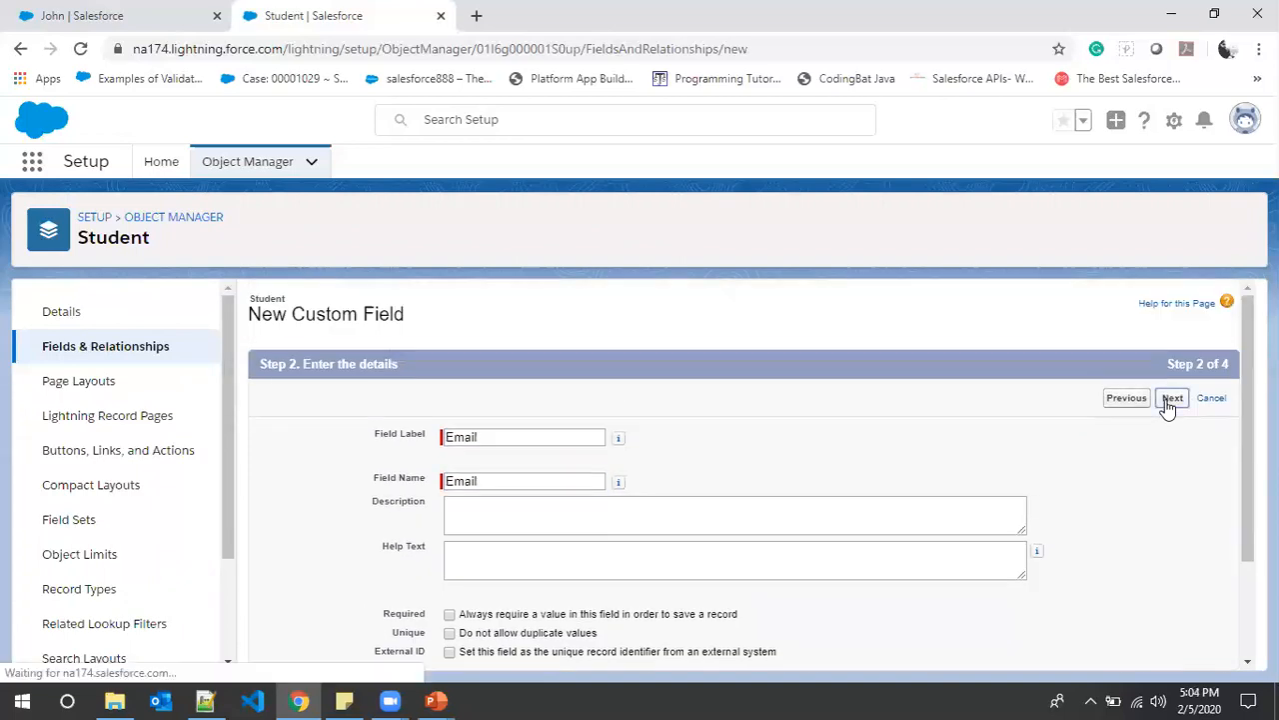
{"action": "left_click", "coordinate": [1172, 400]}
{"action": "scroll", "coordinate": [1100, 385], "scroll_direction": "down", "scroll_amount": 1}
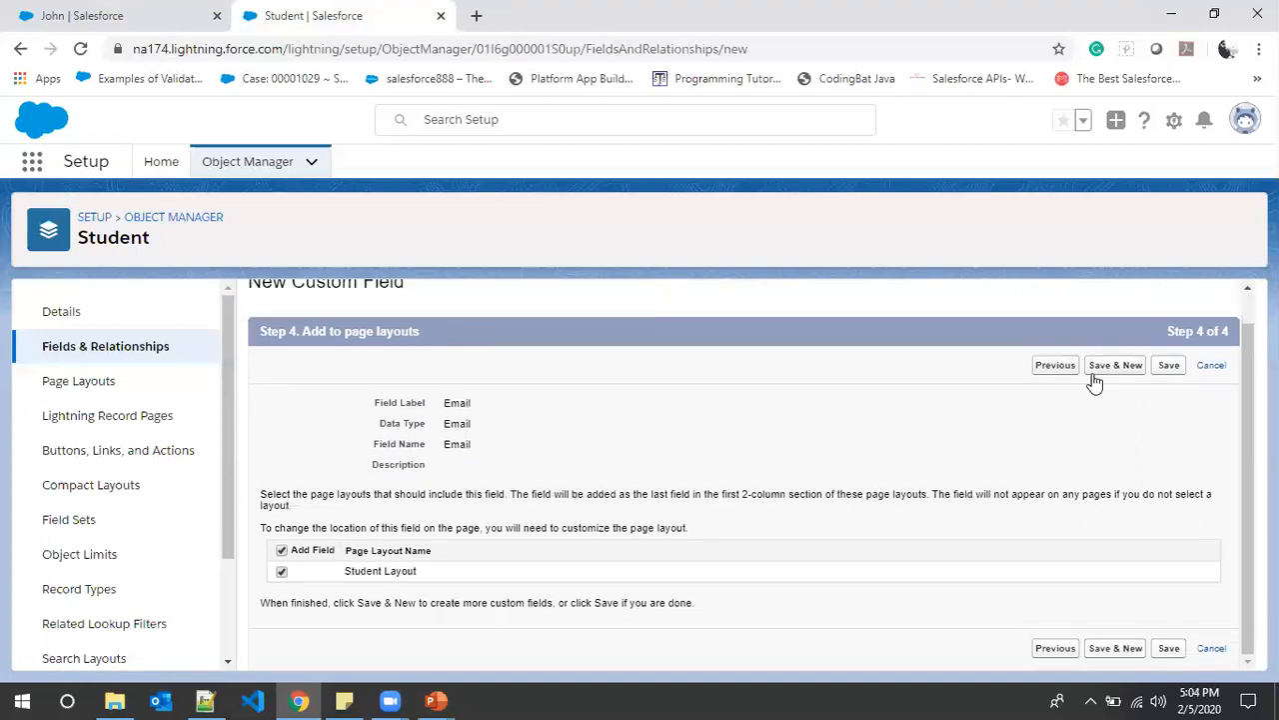
{"action": "left_click", "coordinate": [1110, 366]}
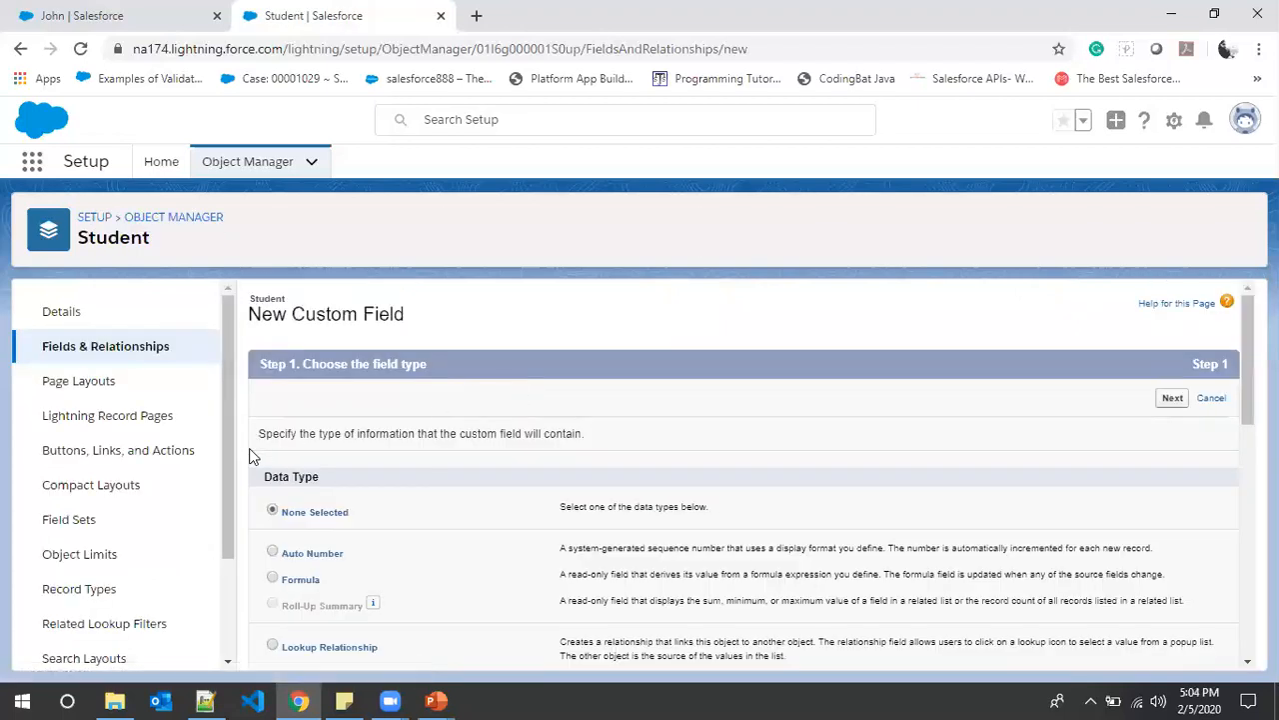
- Find Phone in the field list notes and choose Phone as the data type
{"action": "key", "text": "alt+Tab"}
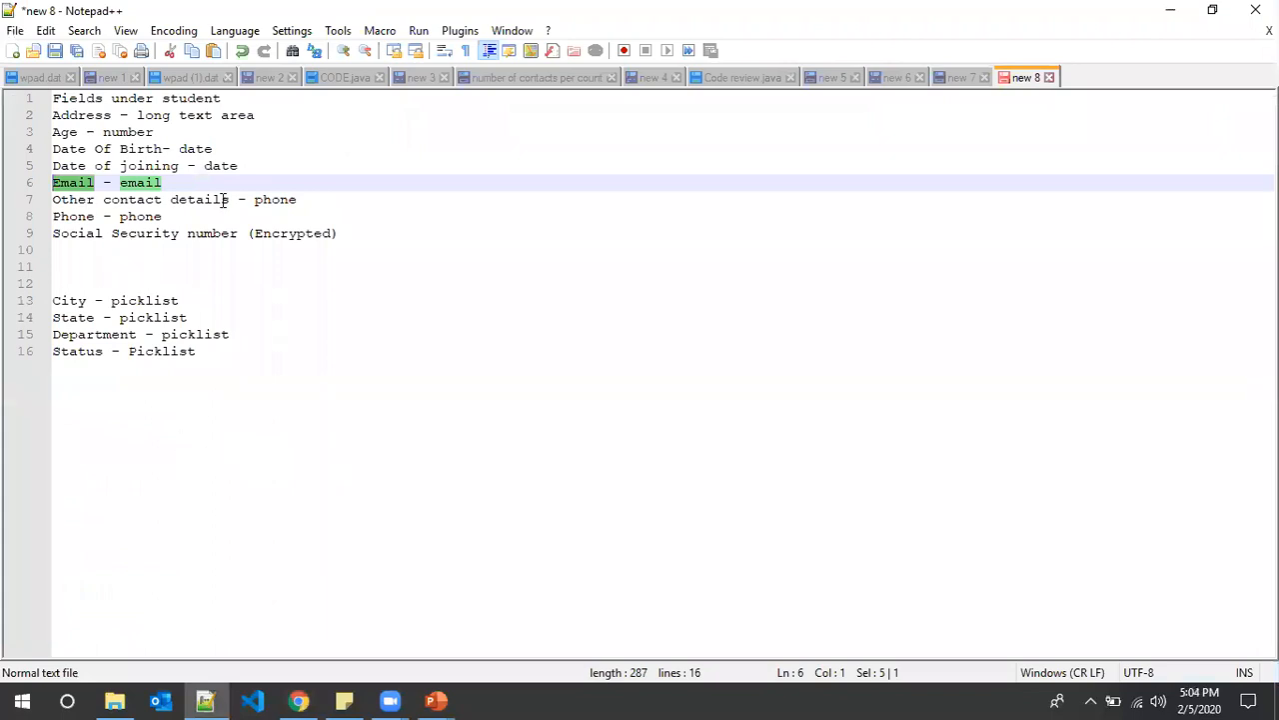
{"action": "left_click_drag", "start_coordinate": [231, 199], "coordinate": [53, 202]}
{"action": "double_click", "coordinate": [75, 217]}
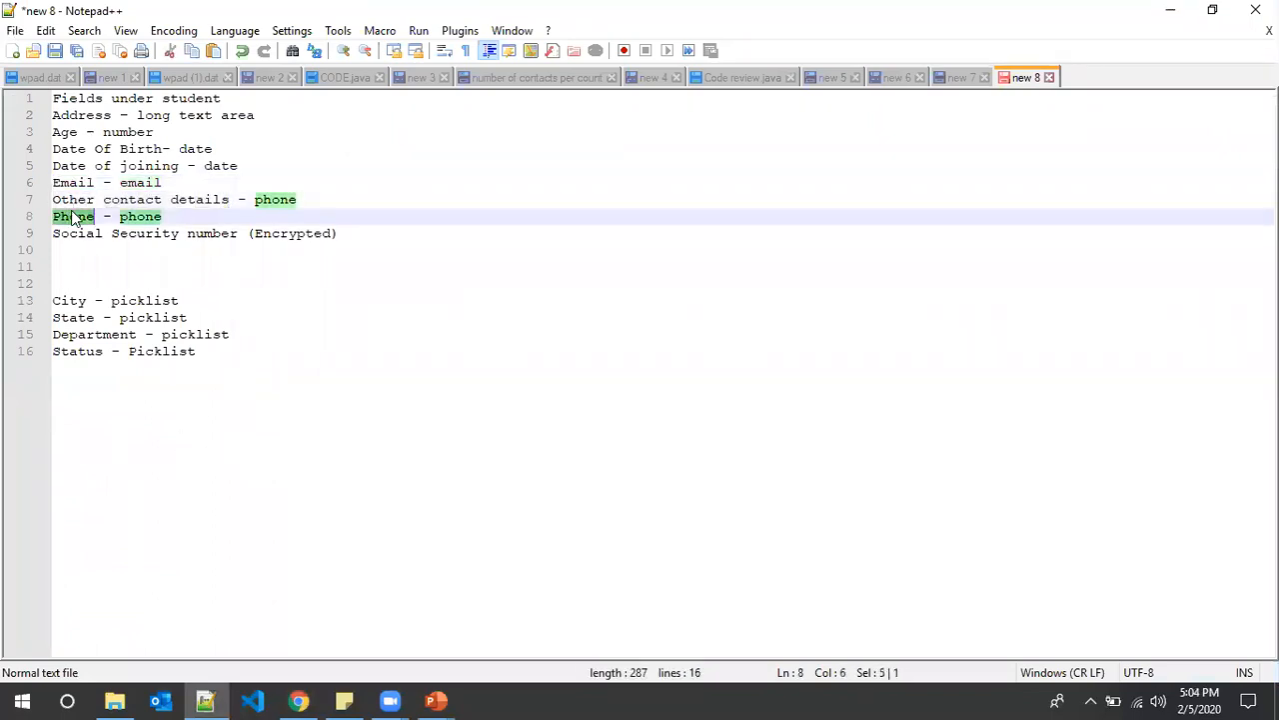
{"action": "key", "text": "alt+Tab"}
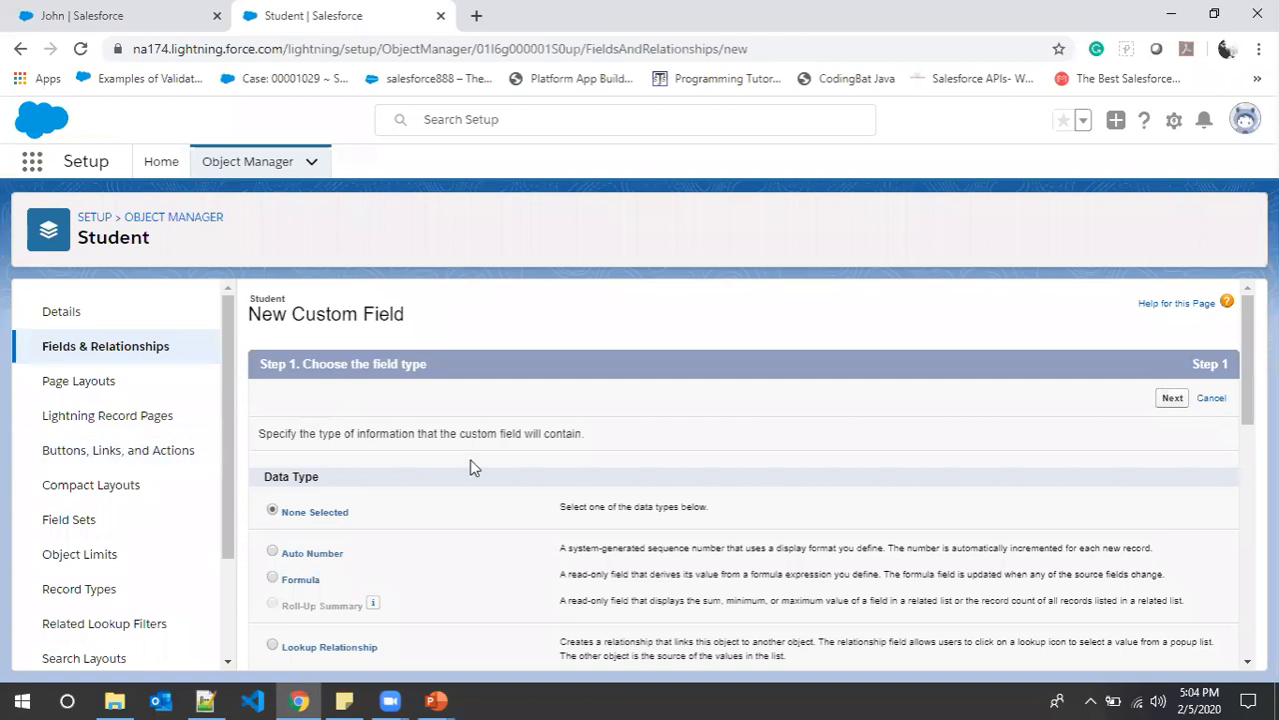
{"action": "scroll", "coordinate": [467, 460], "scroll_direction": "down", "scroll_amount": 5}
{"action": "scroll", "coordinate": [407, 374], "scroll_direction": "down", "scroll_amount": 1}
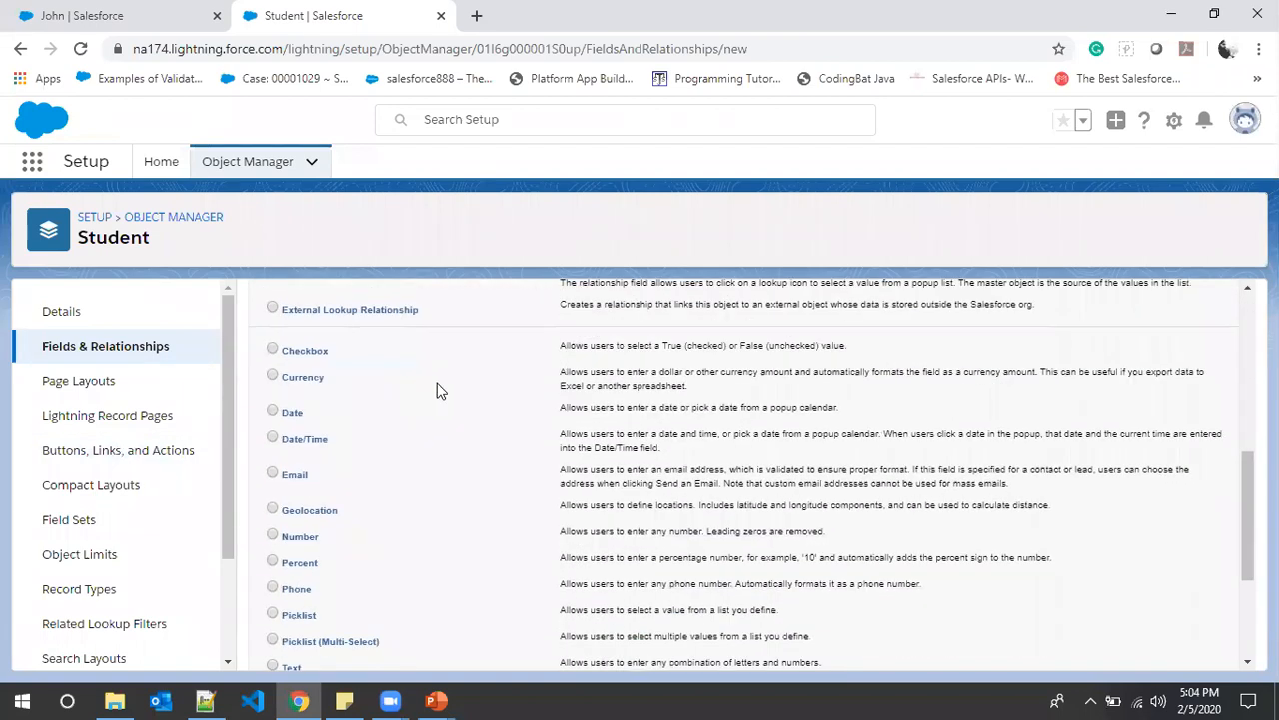
{"action": "left_click", "coordinate": [303, 595]}
{"action": "scroll", "coordinate": [713, 584], "scroll_direction": "up", "scroll_amount": 5}
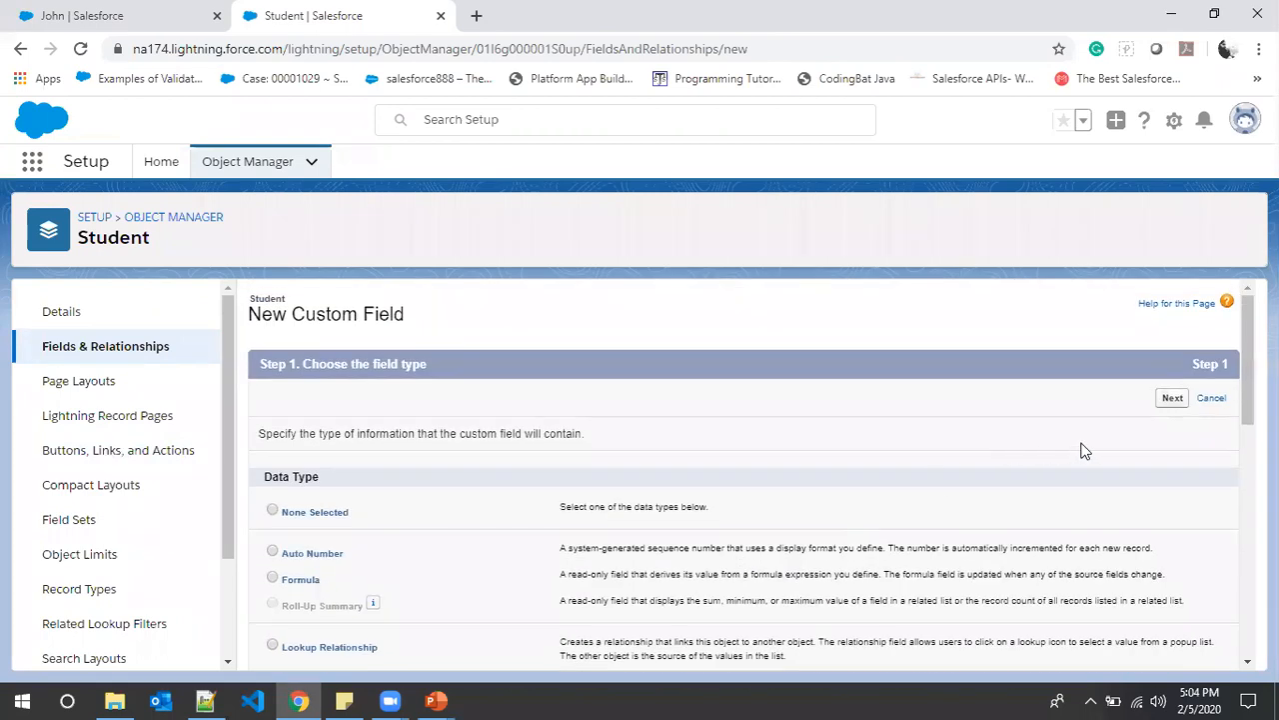
{"action": "left_click", "coordinate": [1172, 398]}
- Label the field Phone and save it onto the Student Layout
{"action": "left_click", "coordinate": [485, 437]}
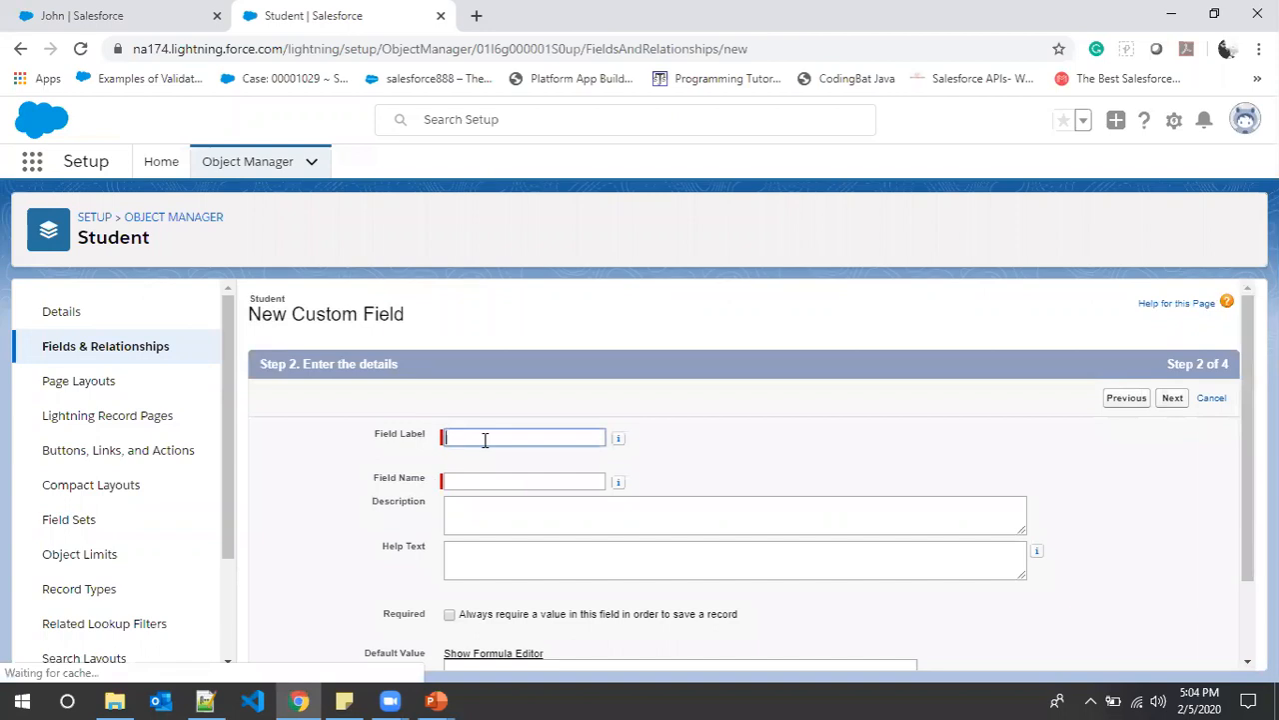
{"action": "type", "text": "Email"}
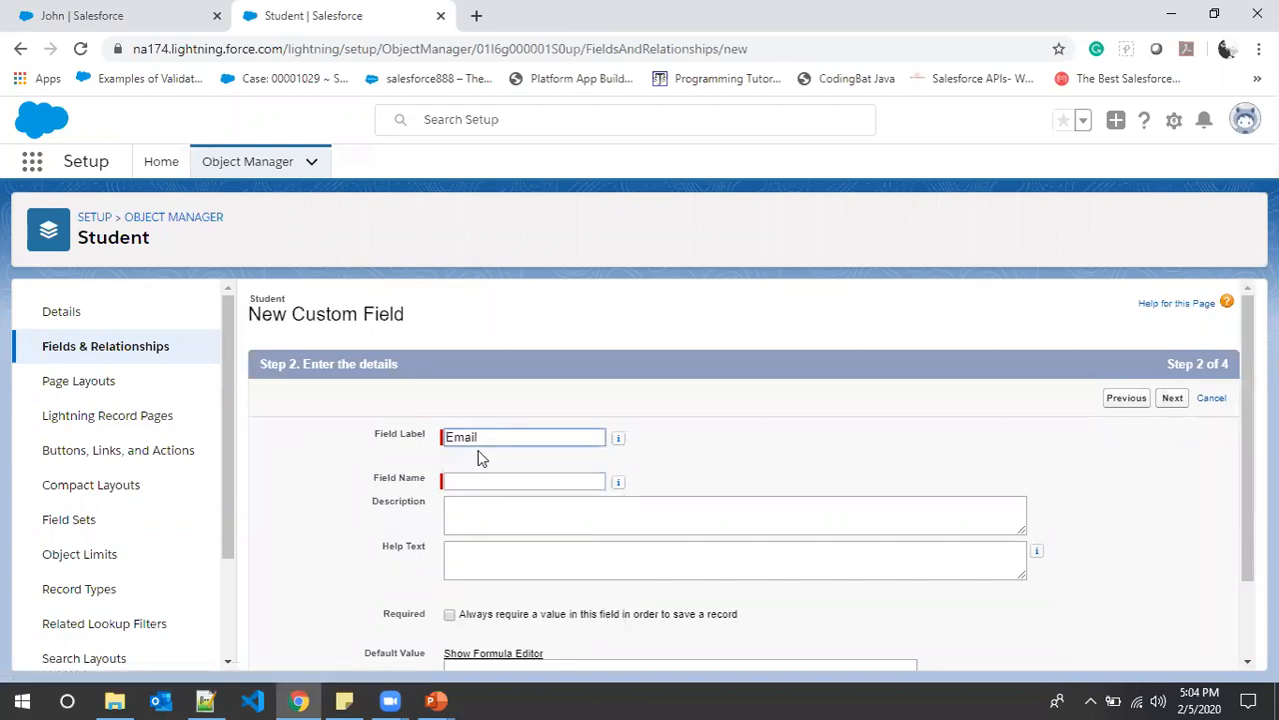
{"action": "key", "text": "BackSpace"}
{"action": "key", "text": "BackSpace"}
{"action": "key", "text": "BackSpace"}
{"action": "key", "text": "BackSpace"}
{"action": "key", "text": "BackSpace"}
{"action": "type", "text": "Pho"}
{"action": "left_click", "coordinate": [479, 458]}
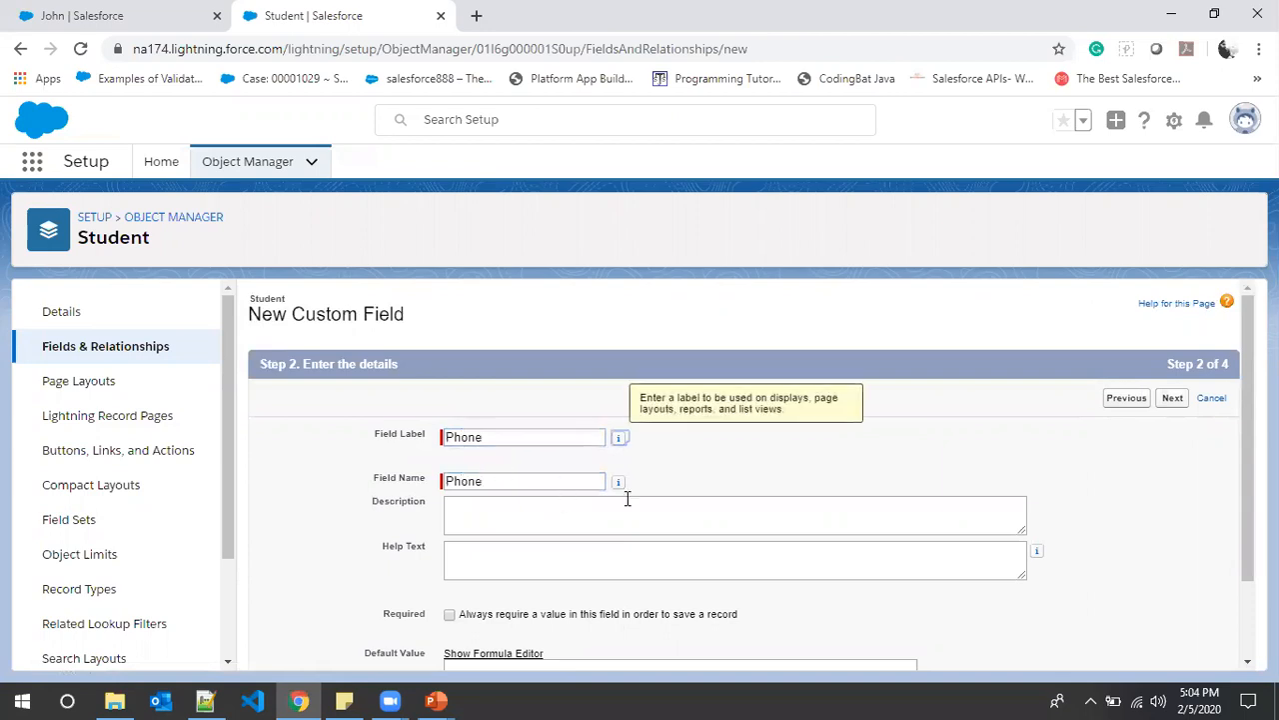
{"action": "scroll", "coordinate": [975, 437], "scroll_direction": "down", "scroll_amount": 1}
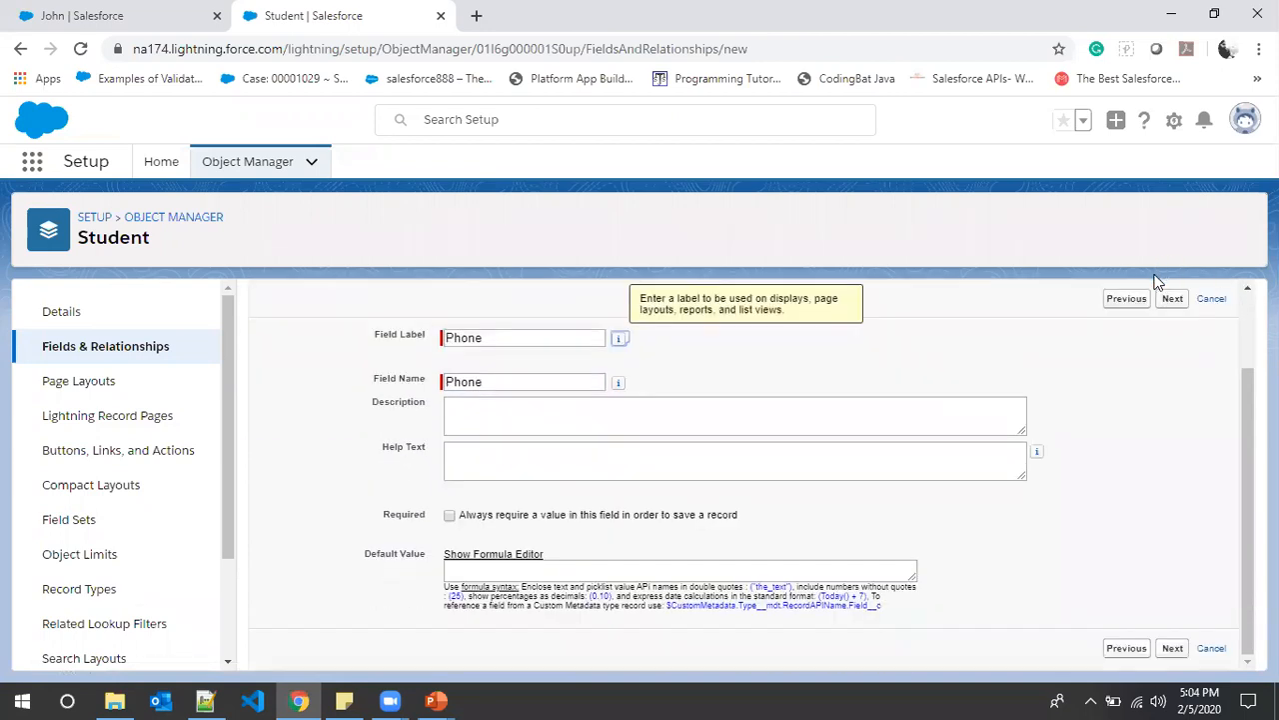
{"action": "left_click", "coordinate": [1172, 299]}
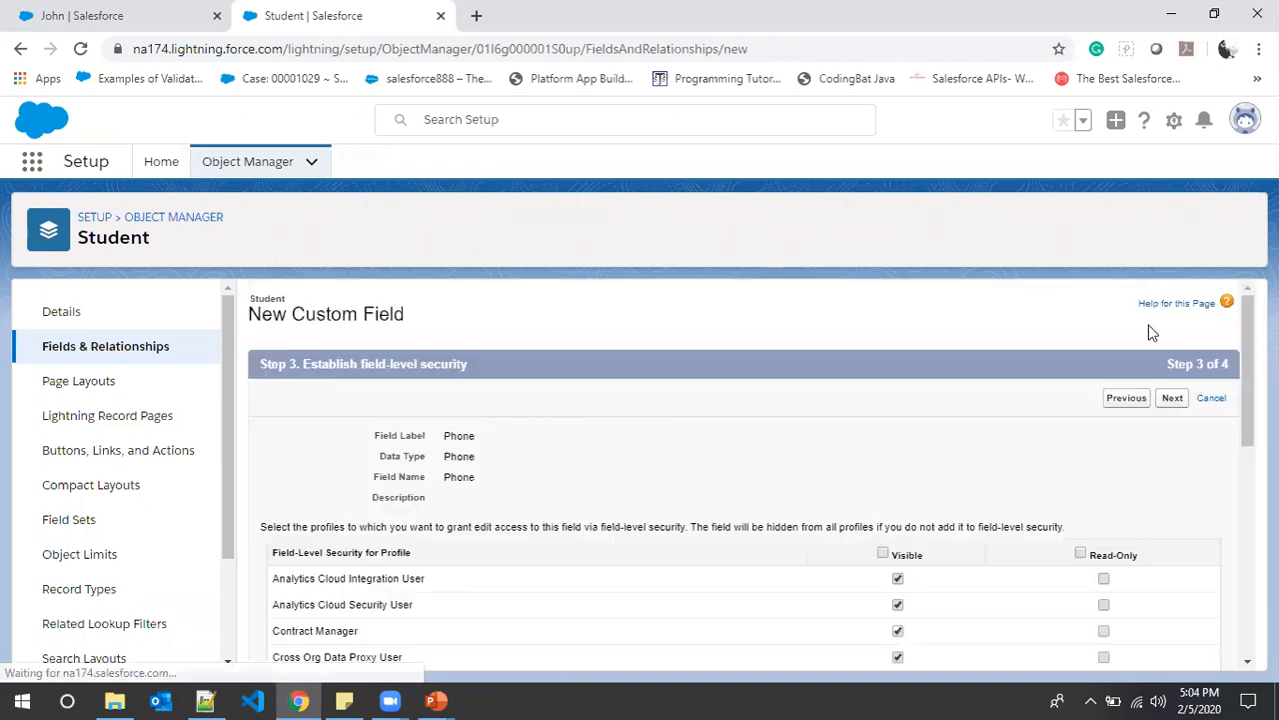
{"action": "left_click", "coordinate": [1175, 402]}
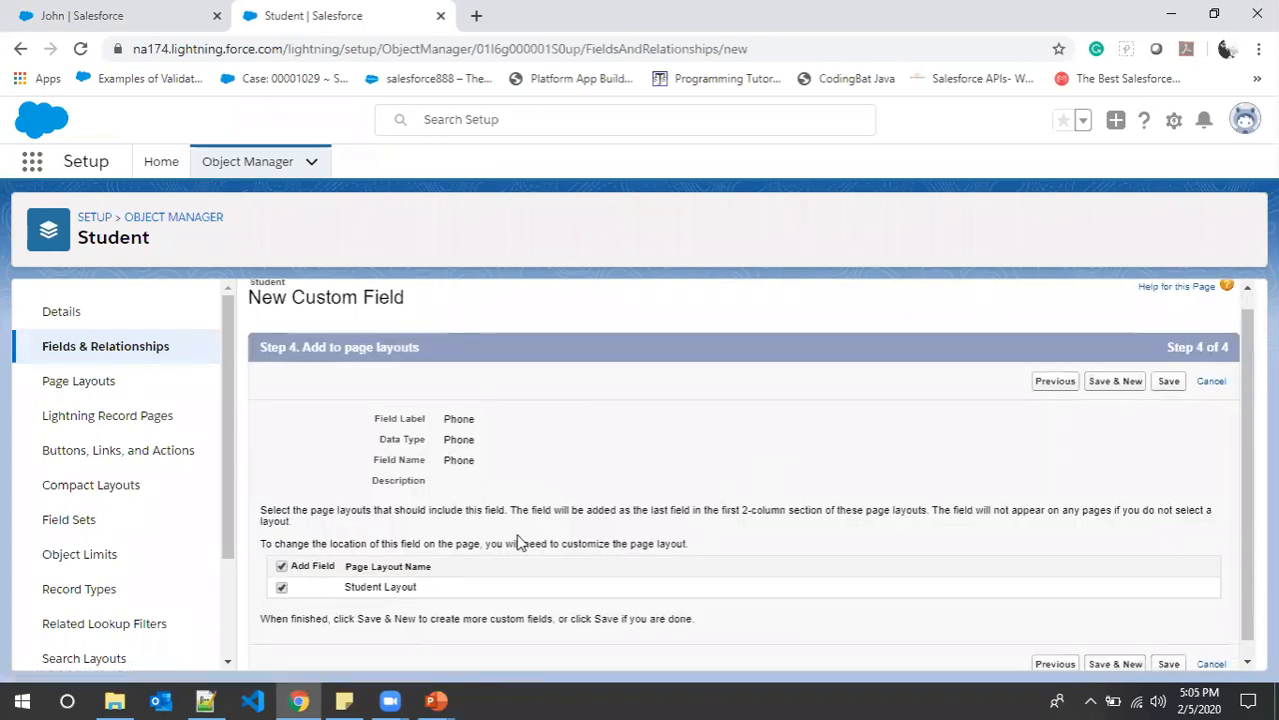
{"action": "left_click", "coordinate": [1120, 367]}
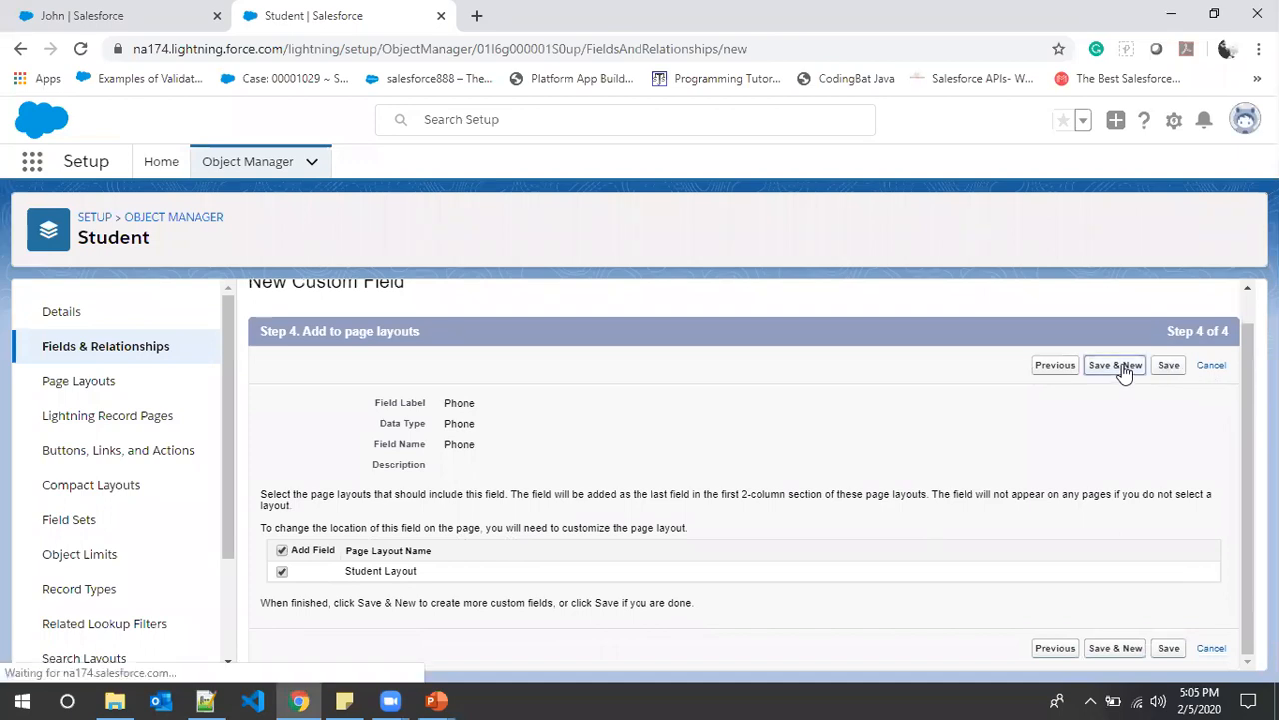
- Copy 'Other contact details' from the field notes and pick Phone as the new field's type
{"action": "key", "text": "alt+Tab"}
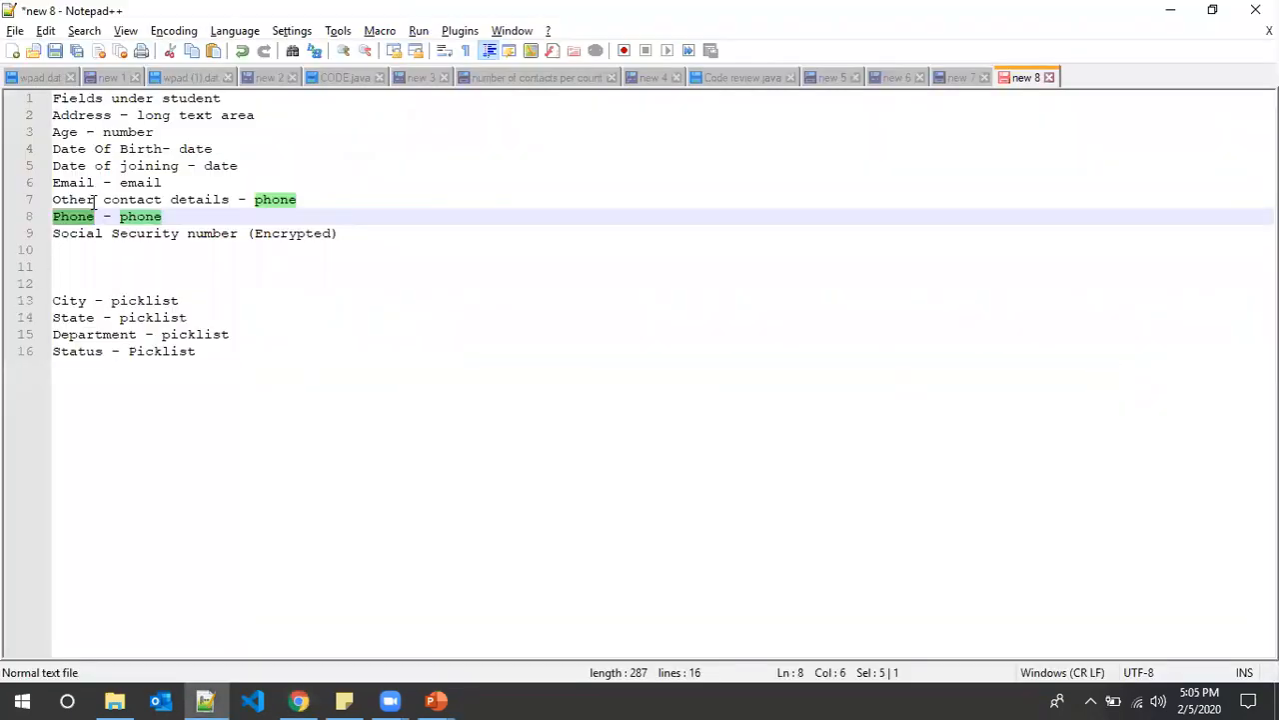
{"action": "left_click_drag", "start_coordinate": [229, 200], "coordinate": [53, 199]}
{"action": "key", "text": "ctrl+c"}
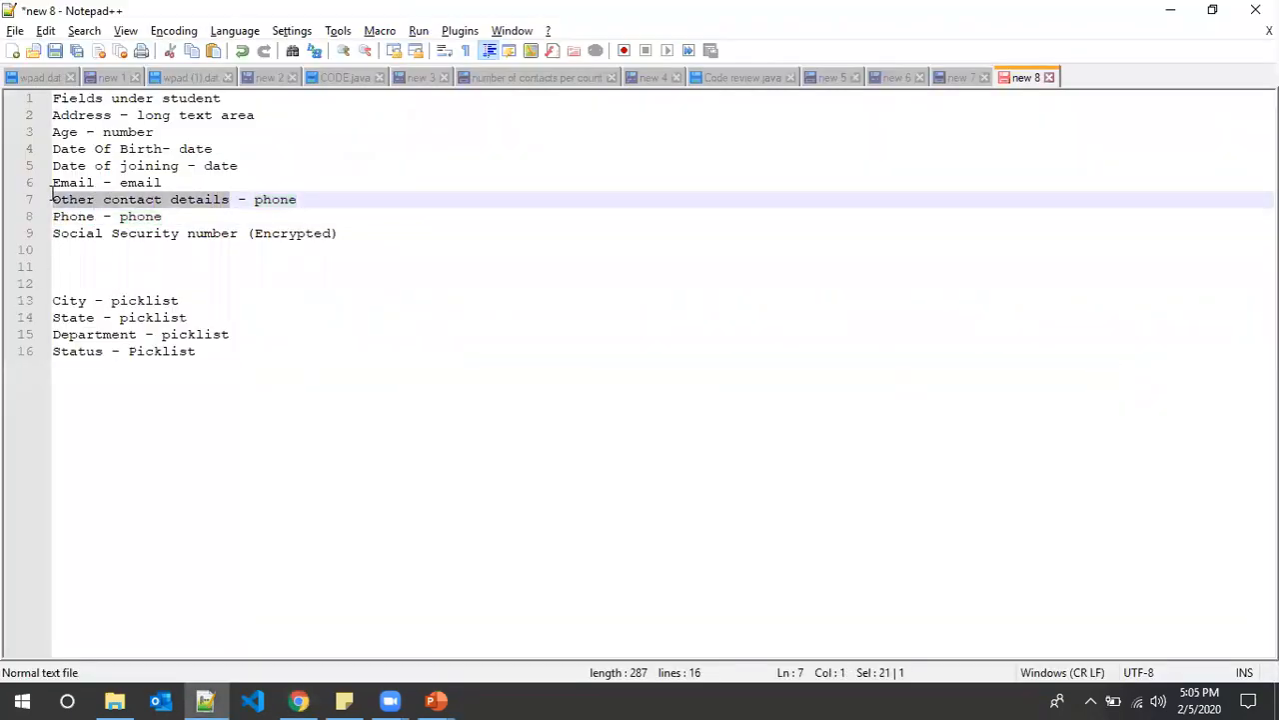
{"action": "key", "text": "alt+Tab"}
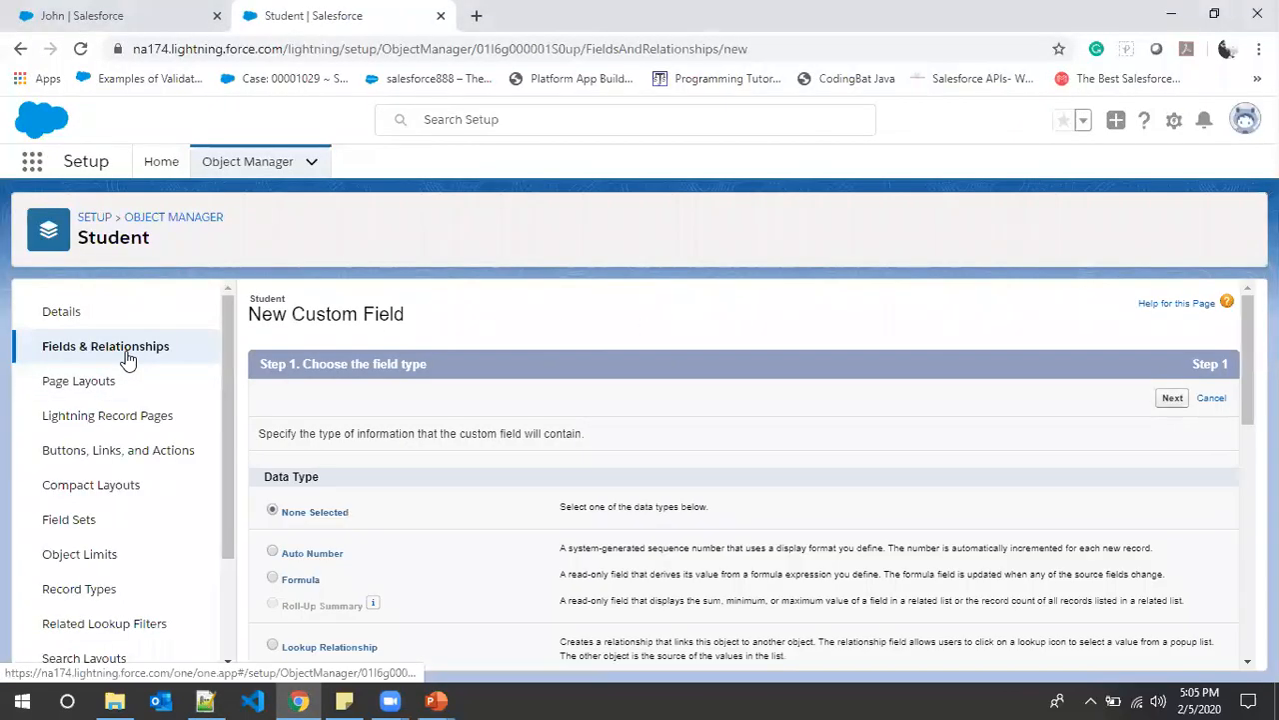
{"action": "scroll", "coordinate": [334, 511], "scroll_direction": "down", "scroll_amount": 3}
{"action": "scroll", "coordinate": [332, 512], "scroll_direction": "down", "scroll_amount": 2}
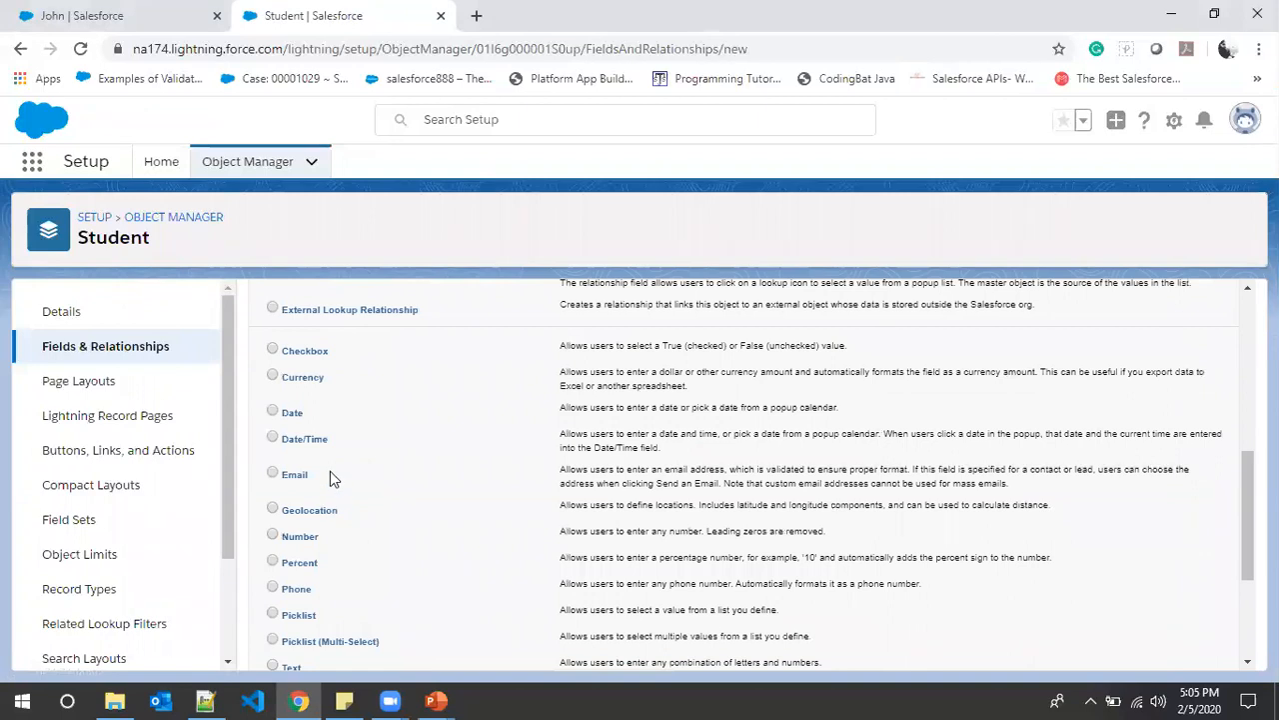
{"action": "left_click", "coordinate": [296, 593]}
{"action": "scroll", "coordinate": [1233, 460], "scroll_direction": "up", "scroll_amount": 10}
{"action": "left_click", "coordinate": [1176, 404]}
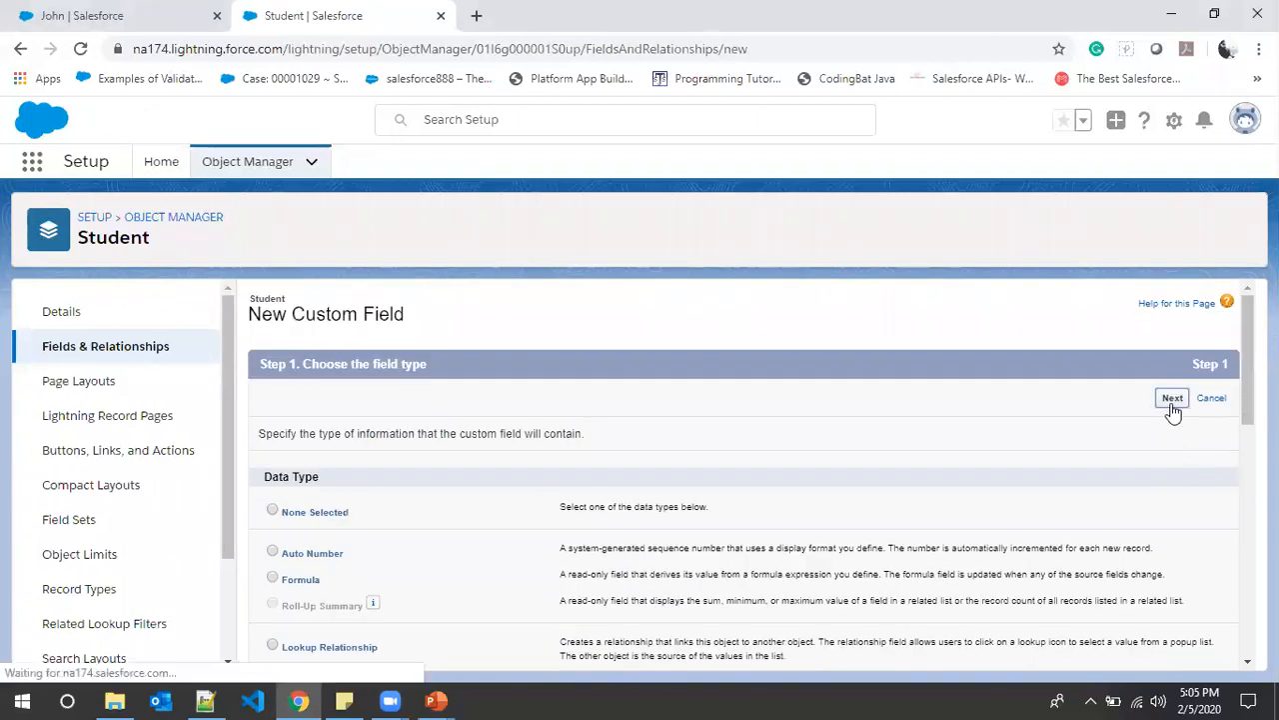
- Label the phone field 'Other contact details' and let its field name fill in
{"action": "left_click", "coordinate": [533, 437]}
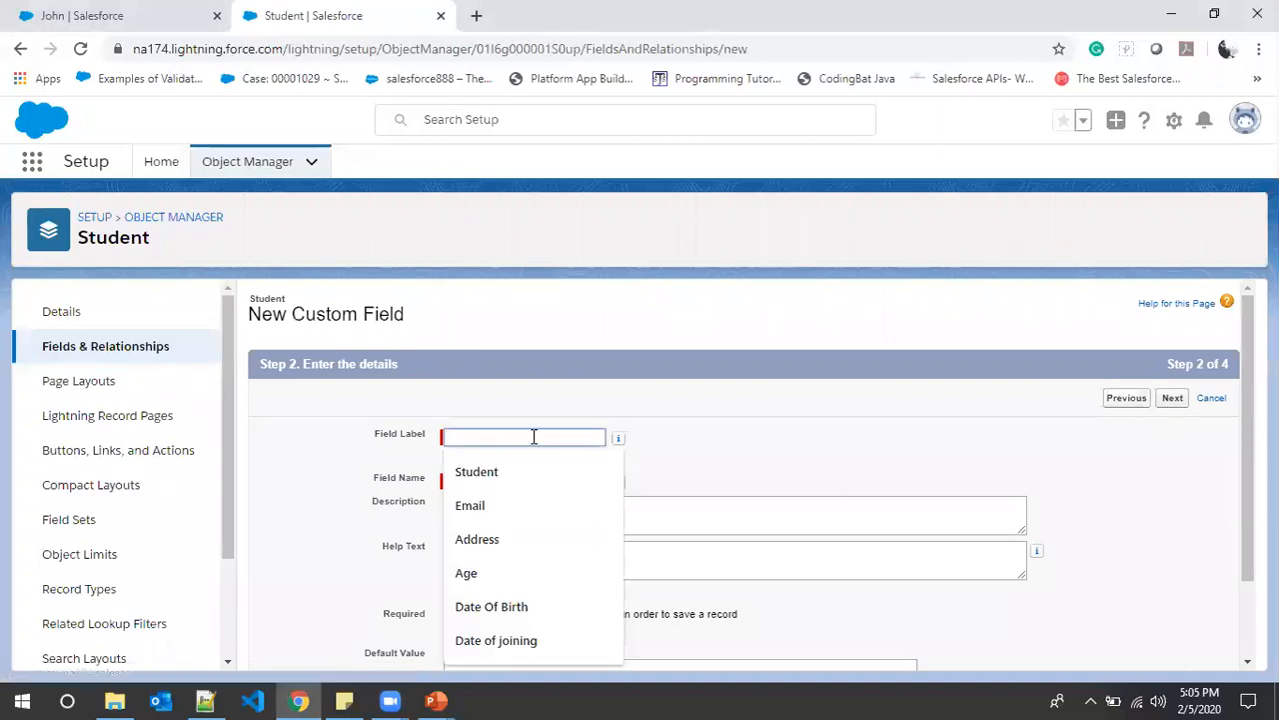
{"action": "type", "text": "Email"}
{"action": "key", "text": "BackSpace"}
{"action": "key", "text": "BackSpace"}
{"action": "key", "text": "BackSpace"}
{"action": "key", "text": "BackSpace"}
{"action": "key", "text": "BackSpace"}
{"action": "key", "text": "alt+Tab"}
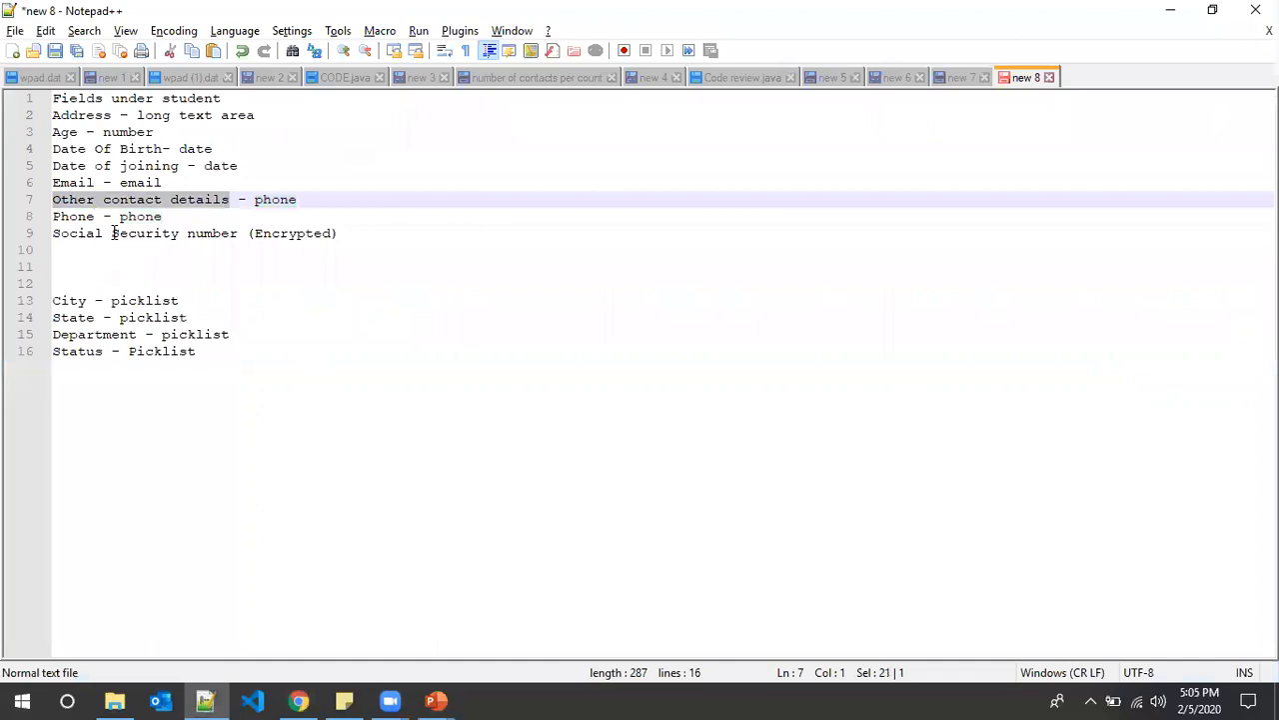
{"action": "key", "text": "alt+Tab"}
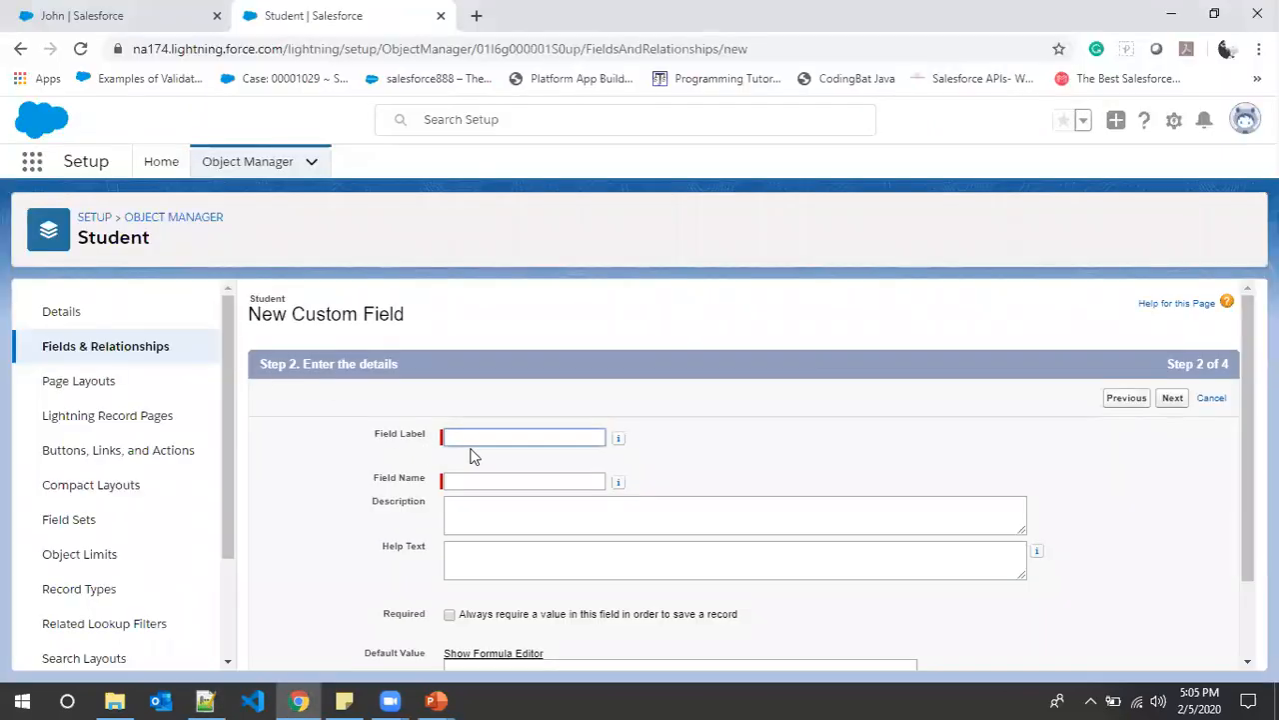
{"action": "key", "text": "ctrl+v"}
{"action": "left_click", "coordinate": [593, 487]}
{"action": "scroll", "coordinate": [735, 482], "scroll_direction": "down", "scroll_amount": 1}
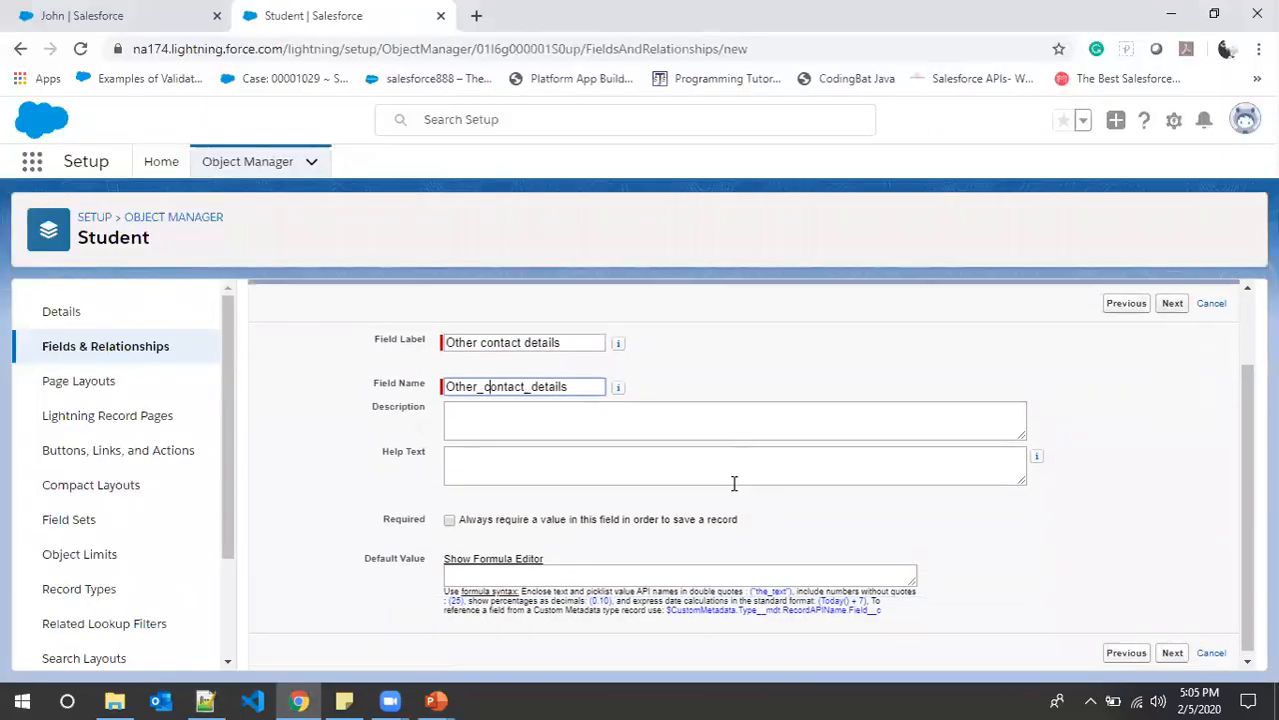
{"action": "left_click", "coordinate": [1173, 298]}
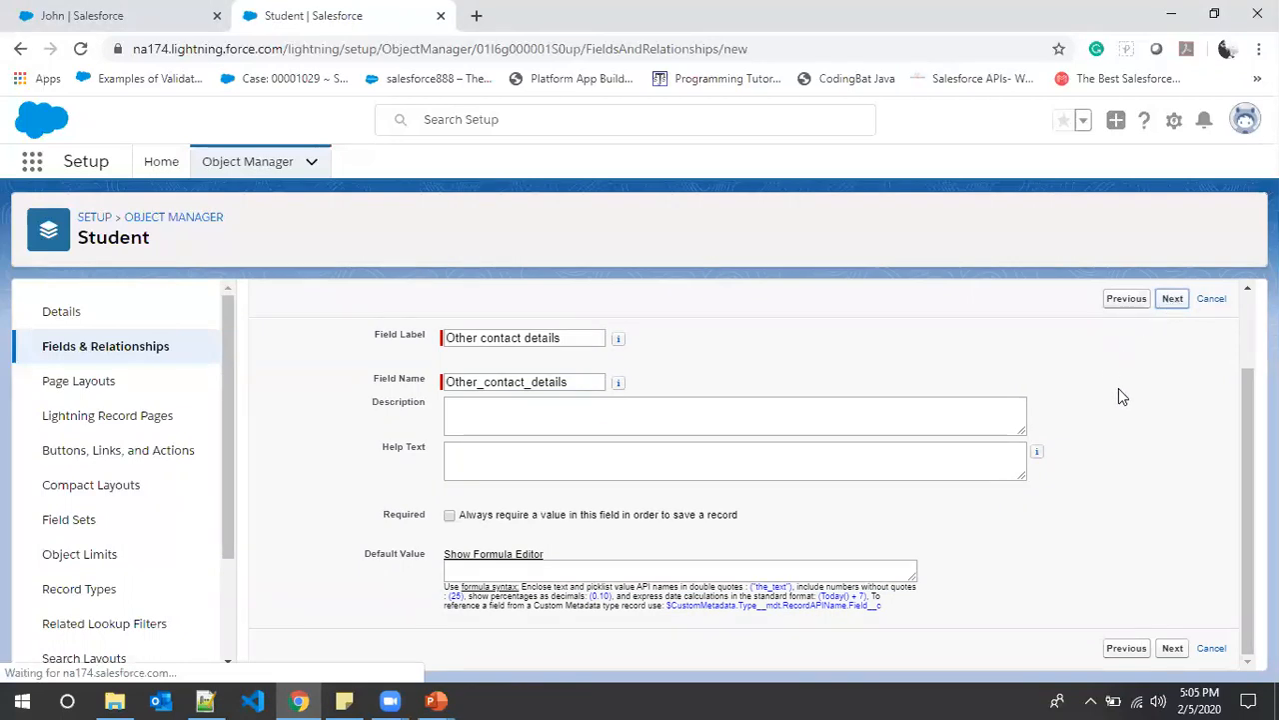
- Accept field-level security and Student Layout, then Save & New and return to the notes
{"action": "scroll", "coordinate": [1150, 394], "scroll_direction": "up", "scroll_amount": 1}
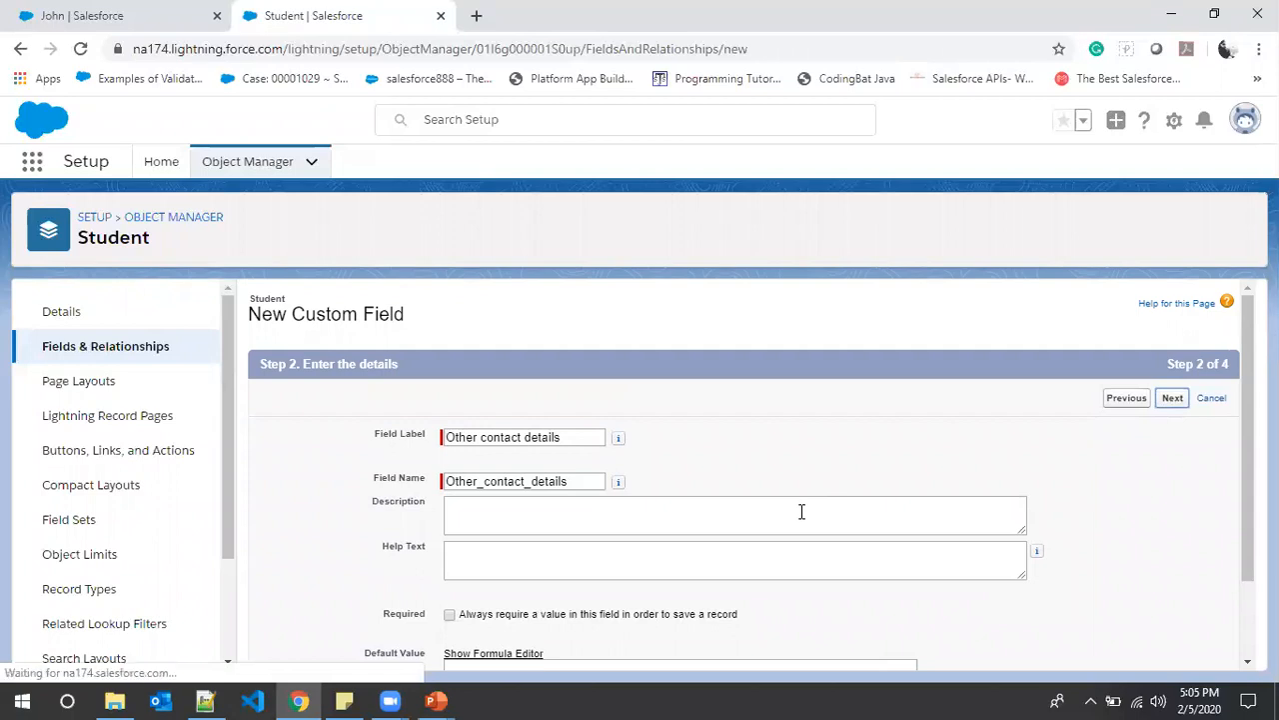
{"action": "scroll", "coordinate": [801, 511], "scroll_direction": "down", "scroll_amount": 1}
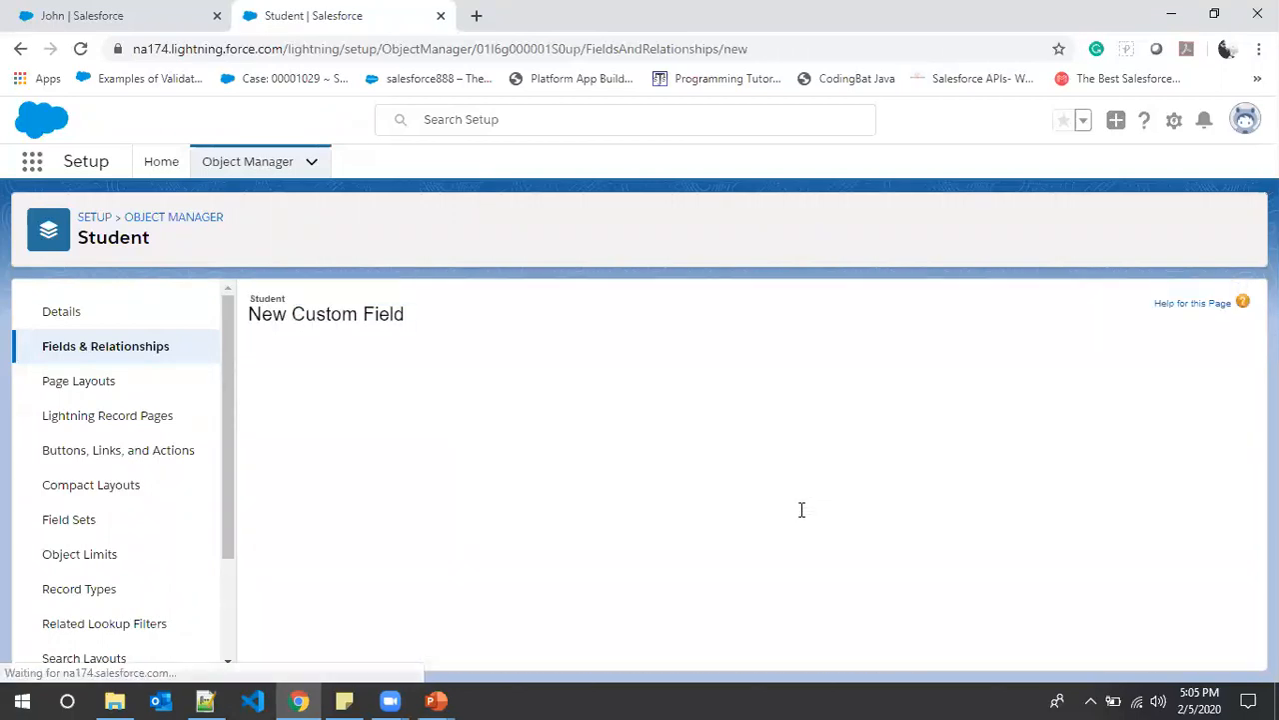
{"action": "scroll", "coordinate": [802, 511], "scroll_direction": "down", "scroll_amount": 5}
{"action": "scroll", "coordinate": [801, 511], "scroll_direction": "up", "scroll_amount": 10}
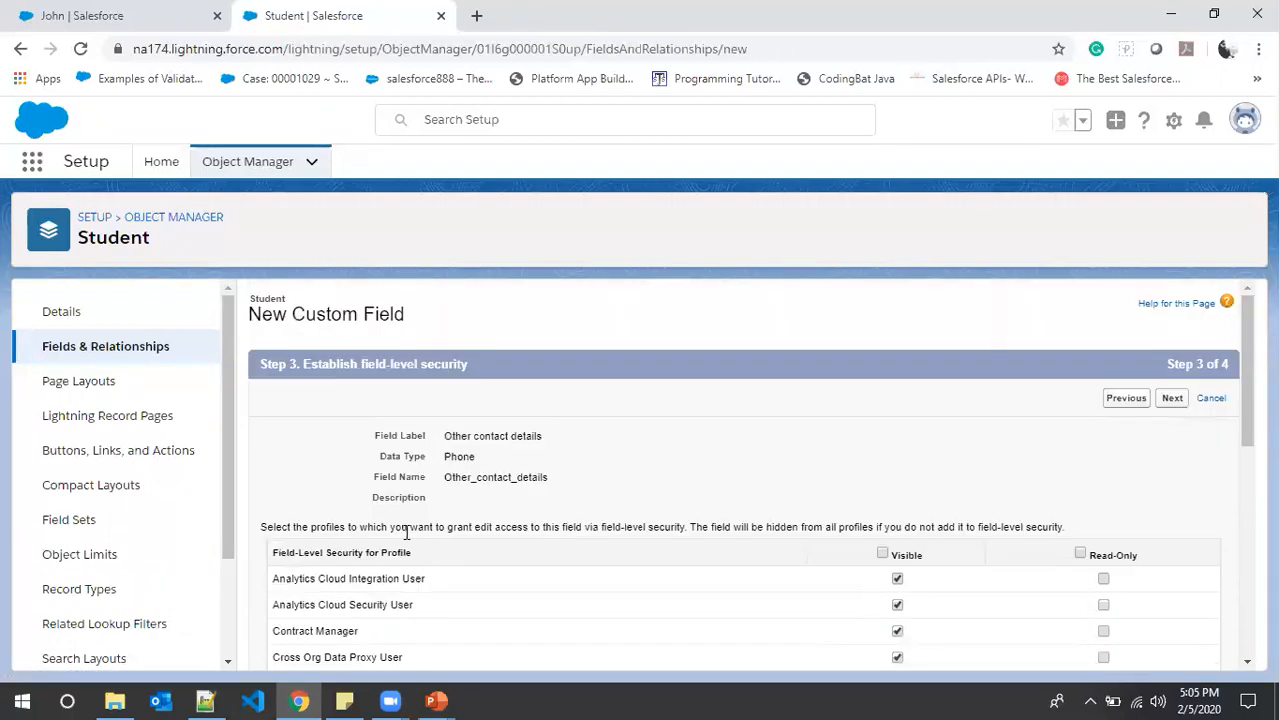
{"action": "scroll", "coordinate": [780, 450], "scroll_direction": "down", "scroll_amount": 1}
{"action": "left_click", "coordinate": [1172, 305]}
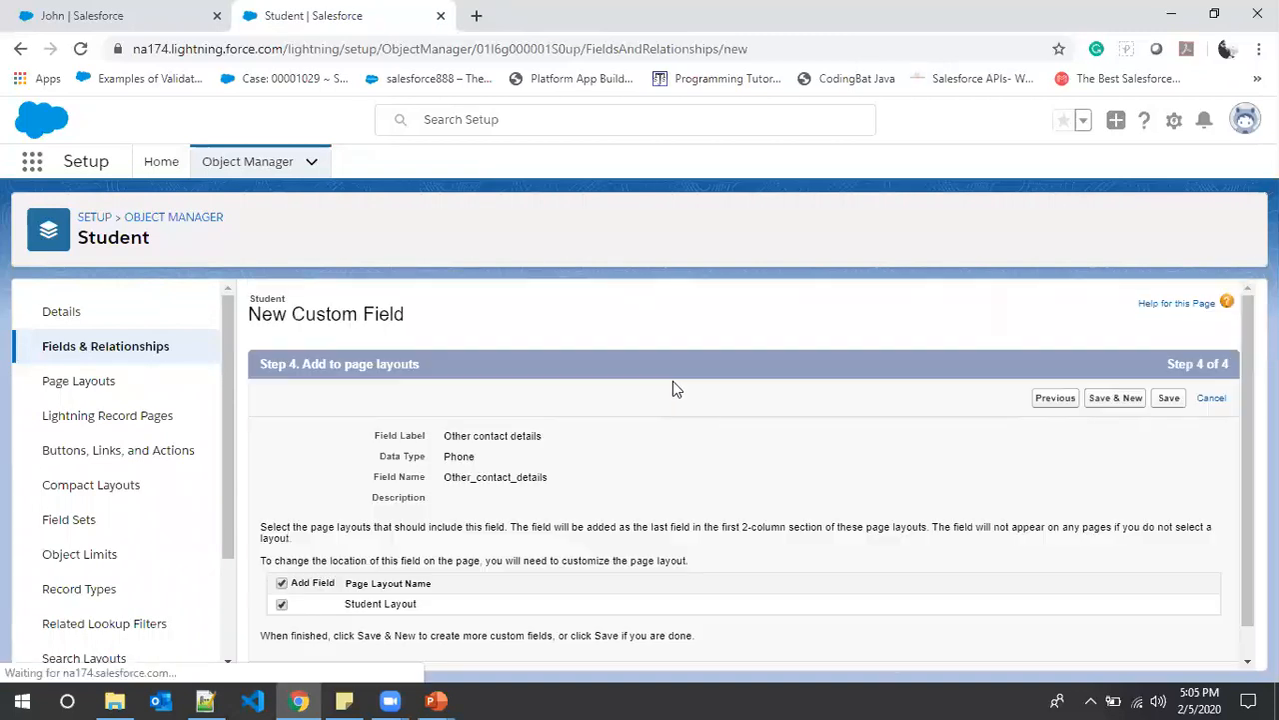
{"action": "left_click", "coordinate": [1122, 400]}
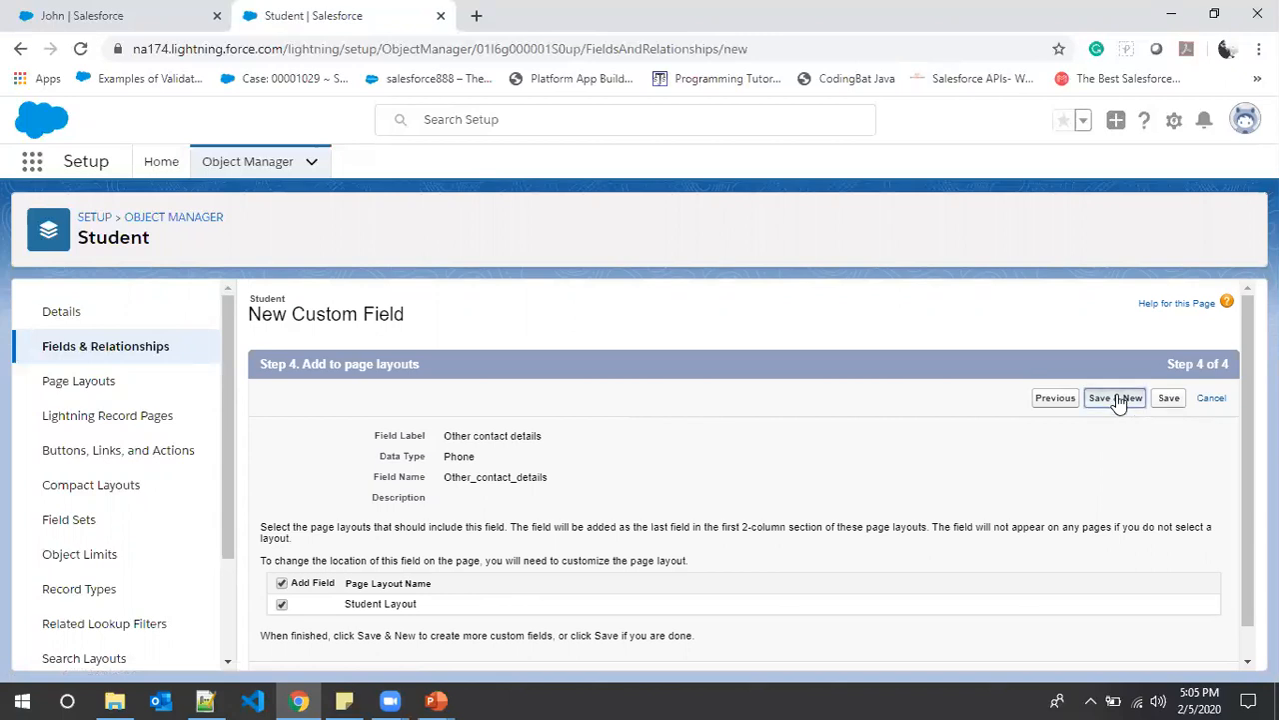
{"action": "key", "text": "alt+Tab"}
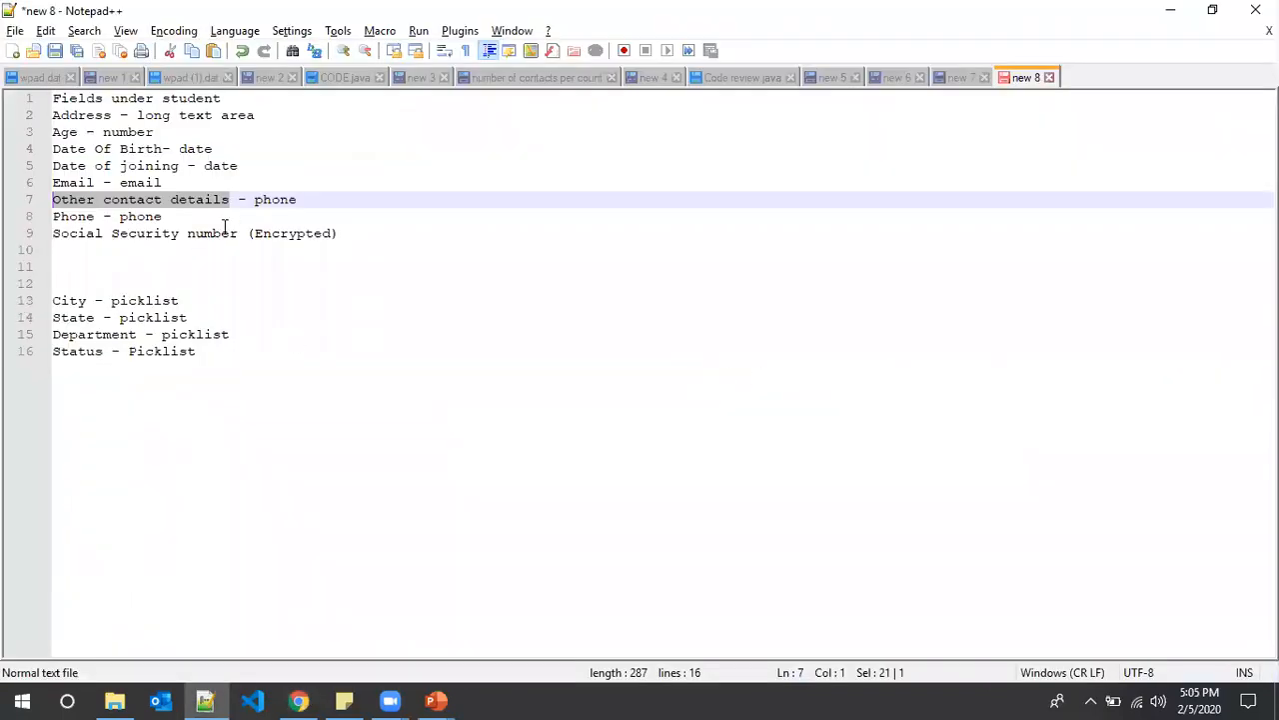
- Create a Text (Encrypted) field labelled 'Social Security number' from the copied name
{"action": "left_click_drag", "start_coordinate": [237, 233], "coordinate": [42, 246]}
{"action": "key", "text": "ctrl+c"}
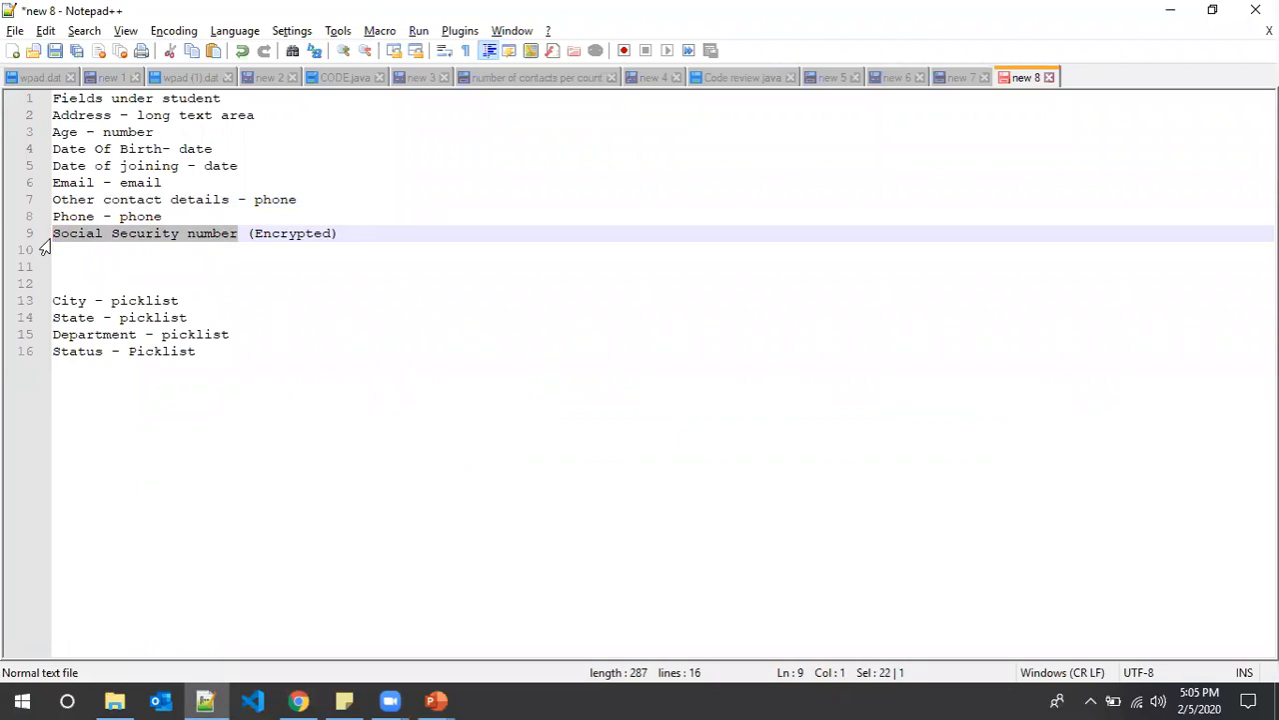
{"action": "key", "text": "alt+Tab"}
{"action": "scroll", "coordinate": [797, 482], "scroll_direction": "down", "scroll_amount": 5}
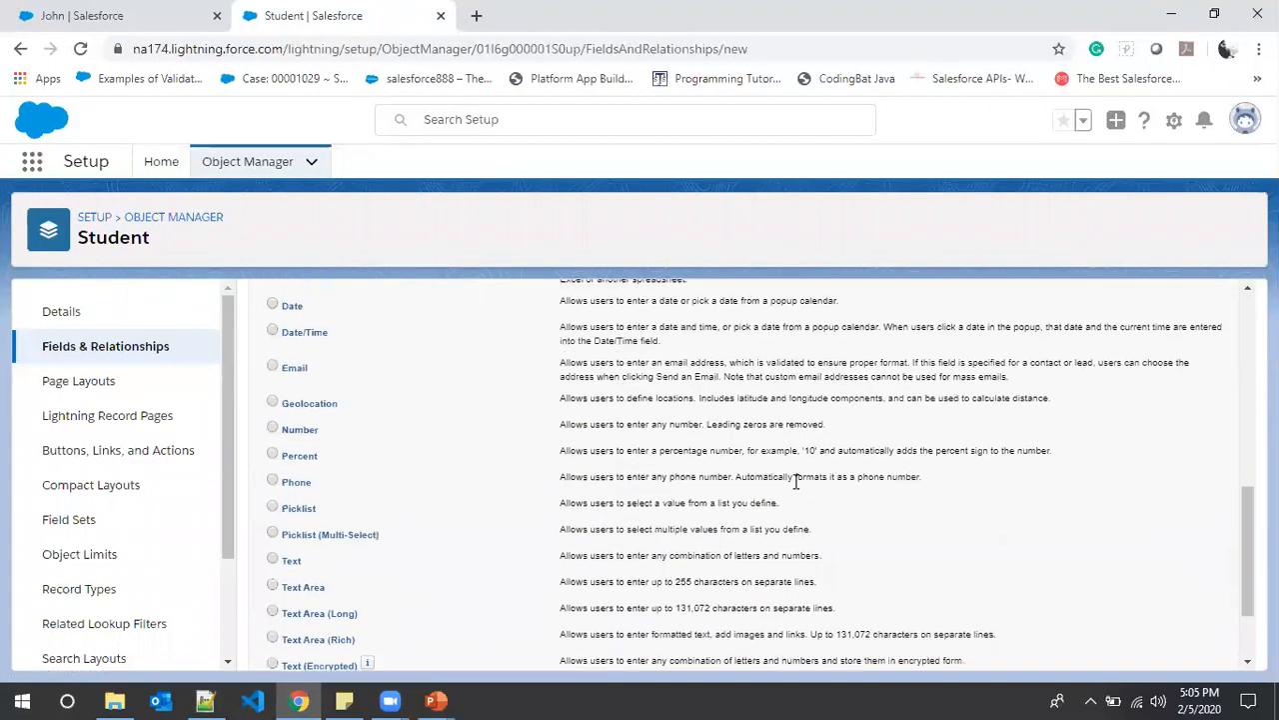
{"action": "scroll", "coordinate": [796, 482], "scroll_direction": "down", "scroll_amount": 2}
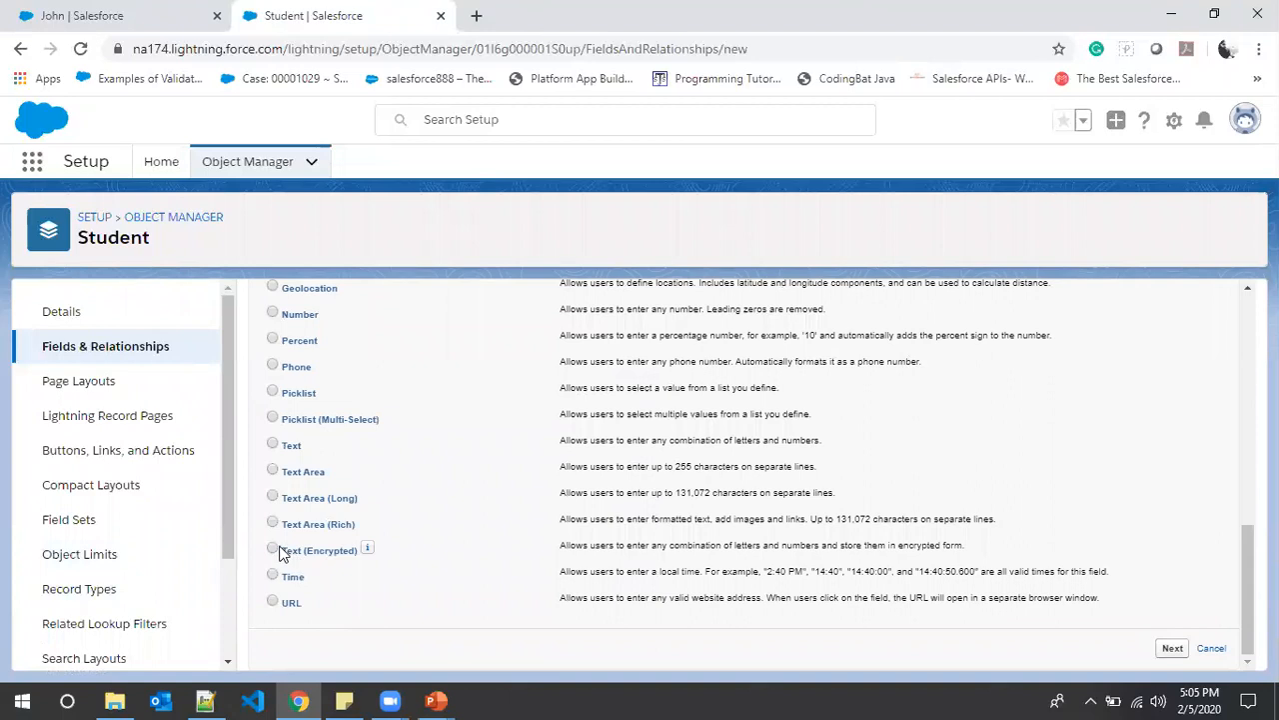
{"action": "left_click", "coordinate": [272, 550]}
{"action": "left_click", "coordinate": [1174, 647]}
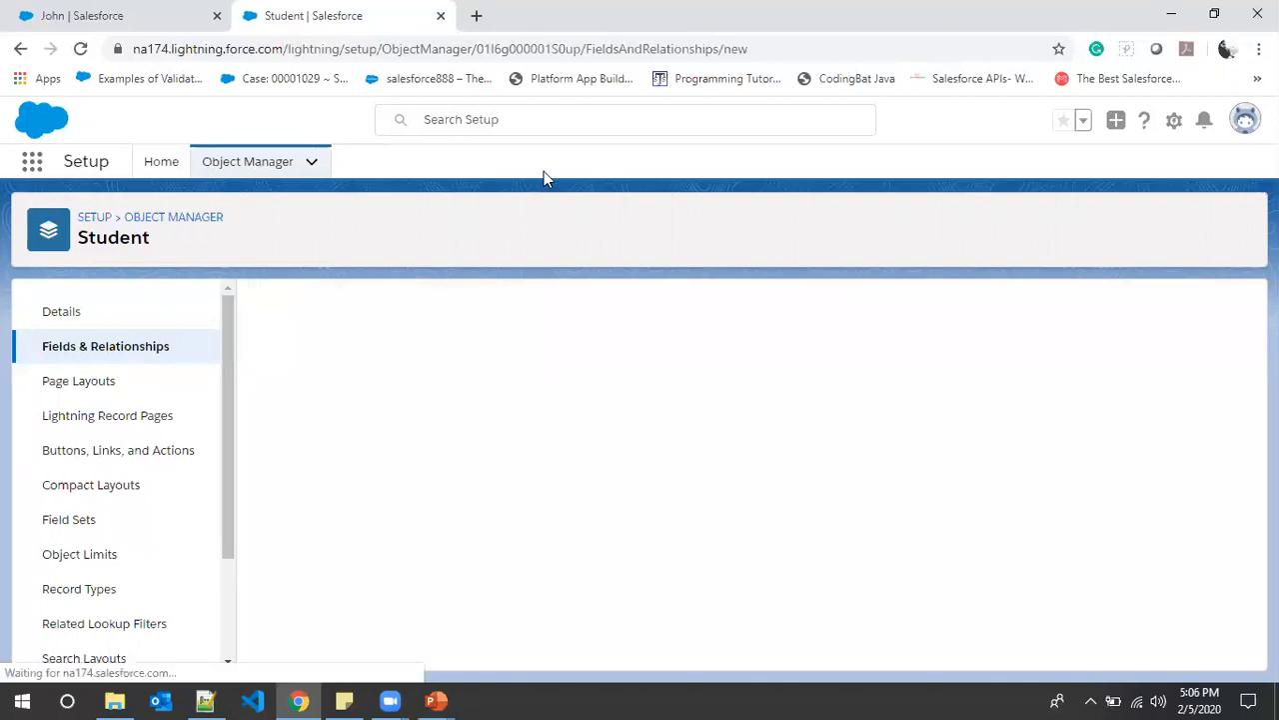
{"action": "left_click", "coordinate": [519, 436]}
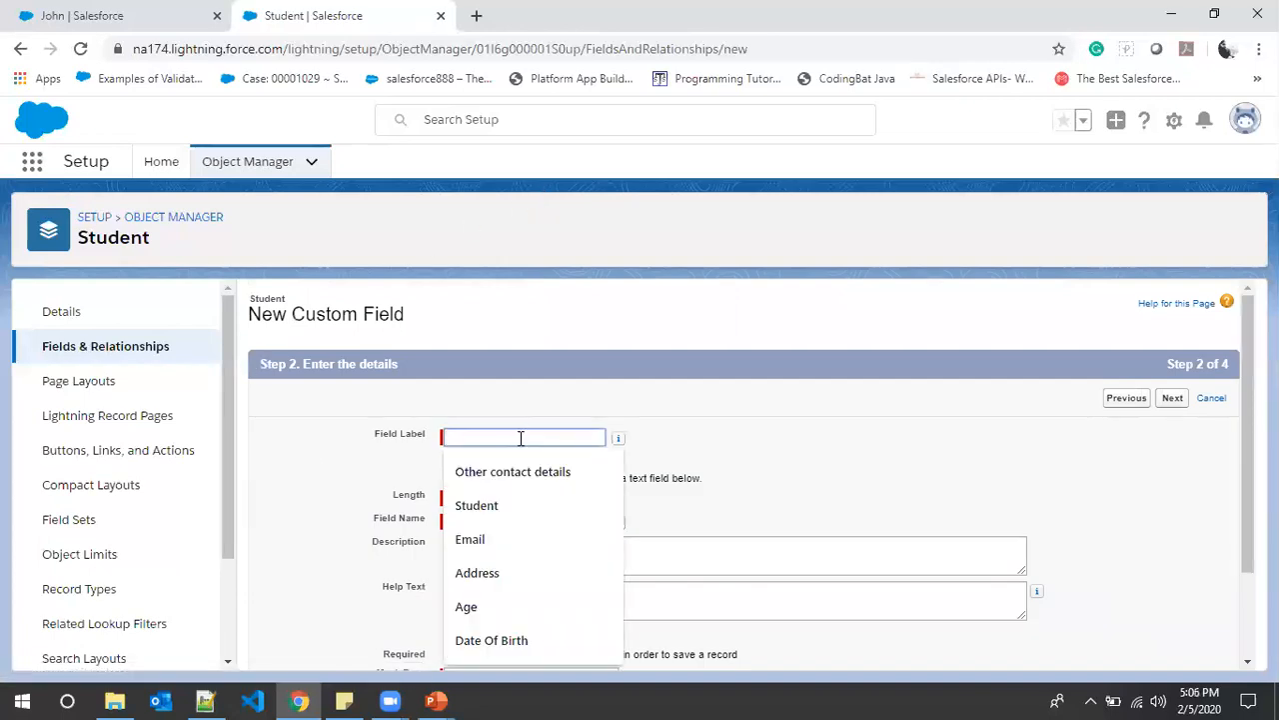
{"action": "key", "text": "ctrl+v"}
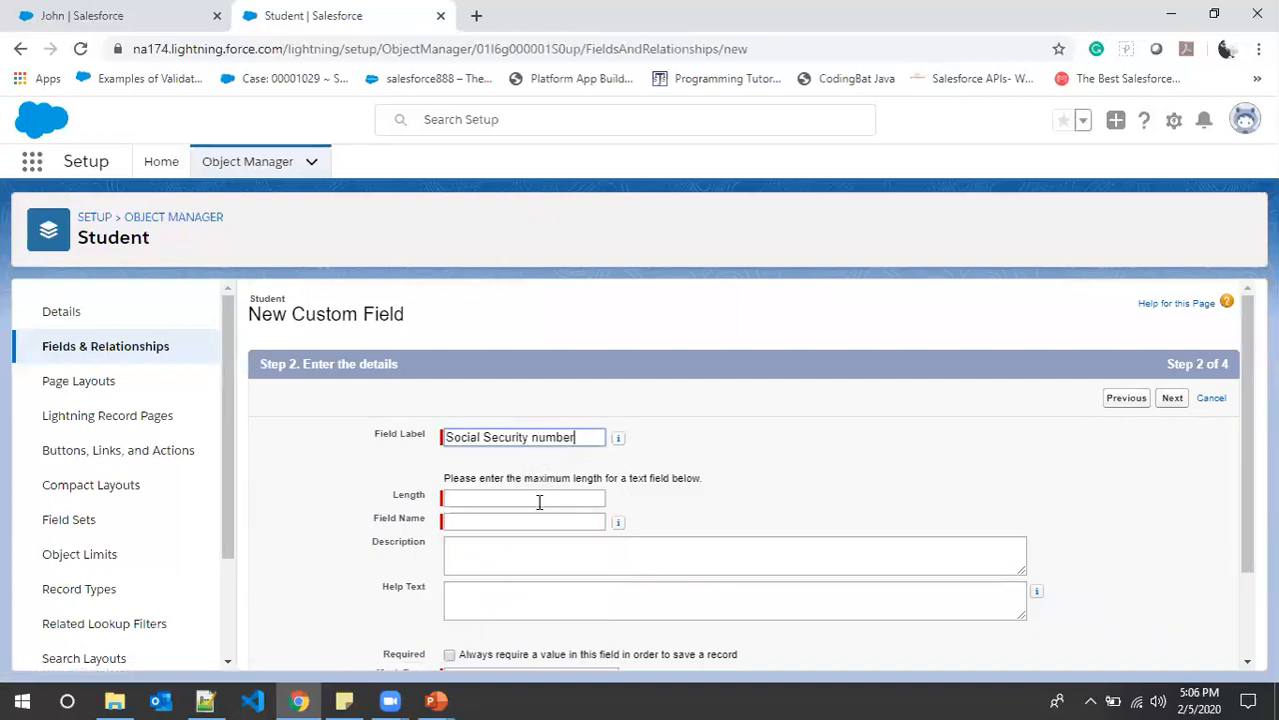
{"action": "left_click", "coordinate": [744, 500]}
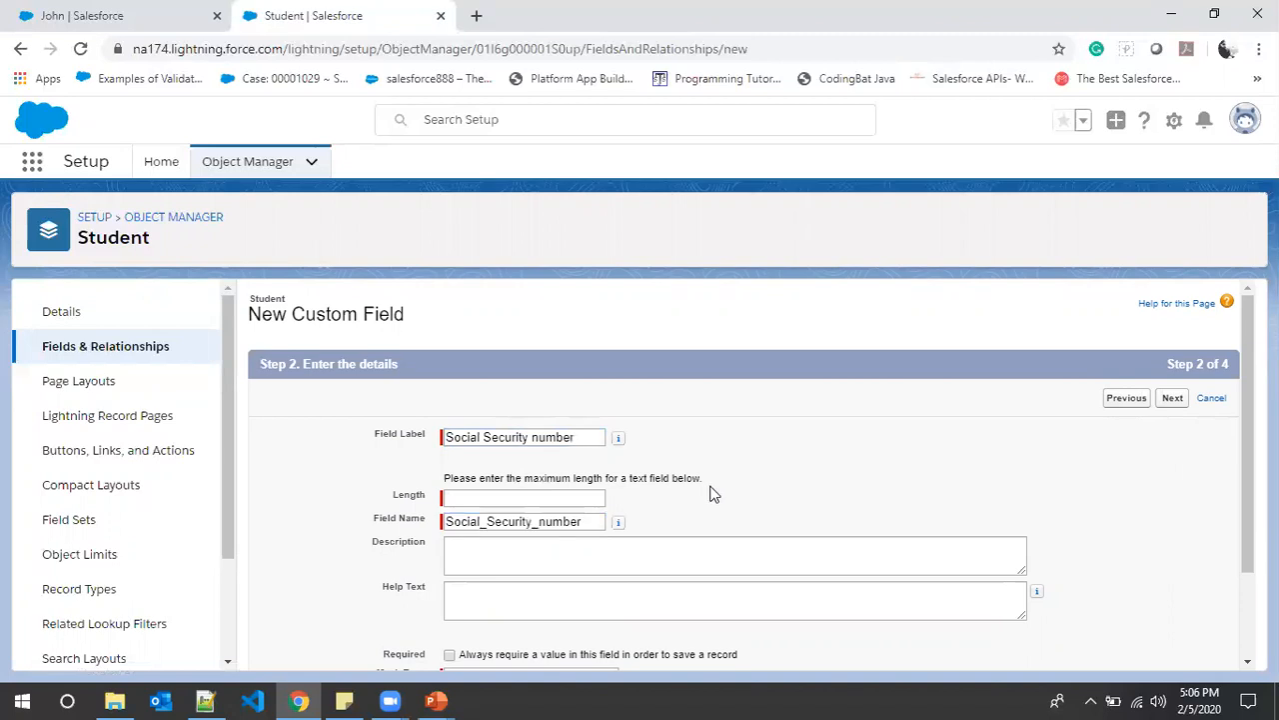
- Set length 12, mask all characters with X, and save the field
{"action": "left_click", "coordinate": [508, 497]}
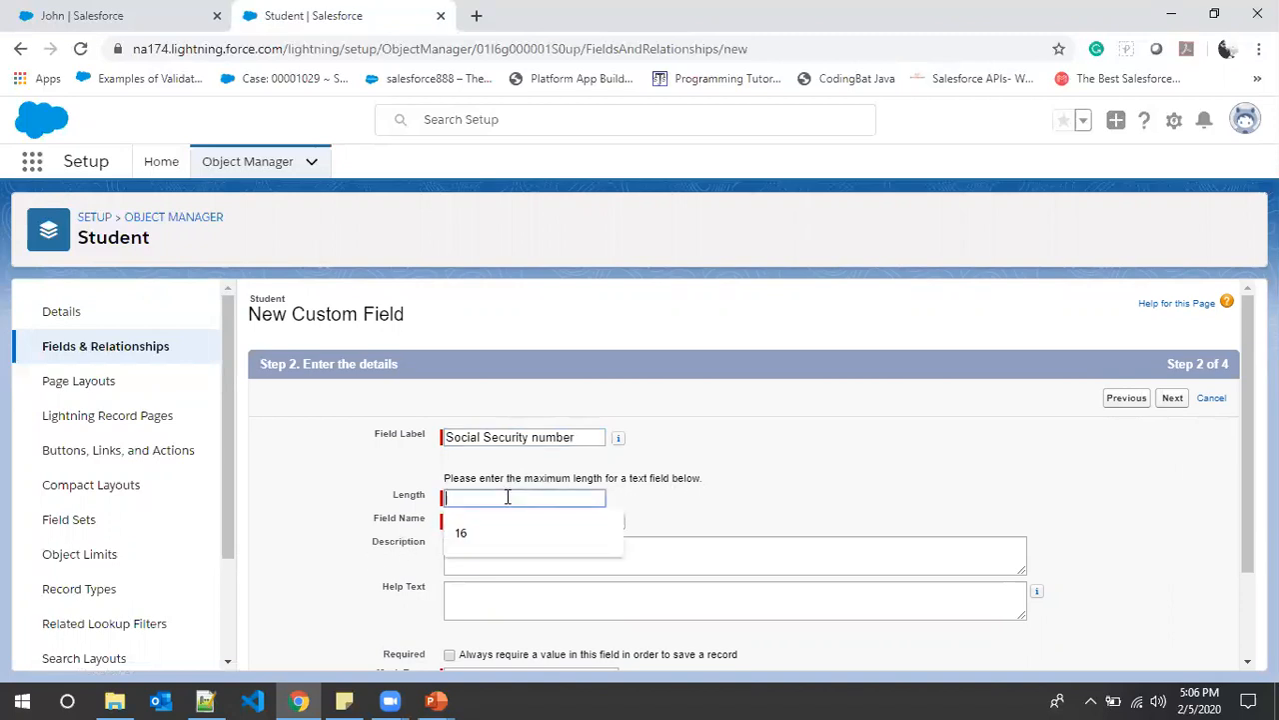
{"action": "type", "text": "12"}
{"action": "left_click", "coordinate": [757, 520]}
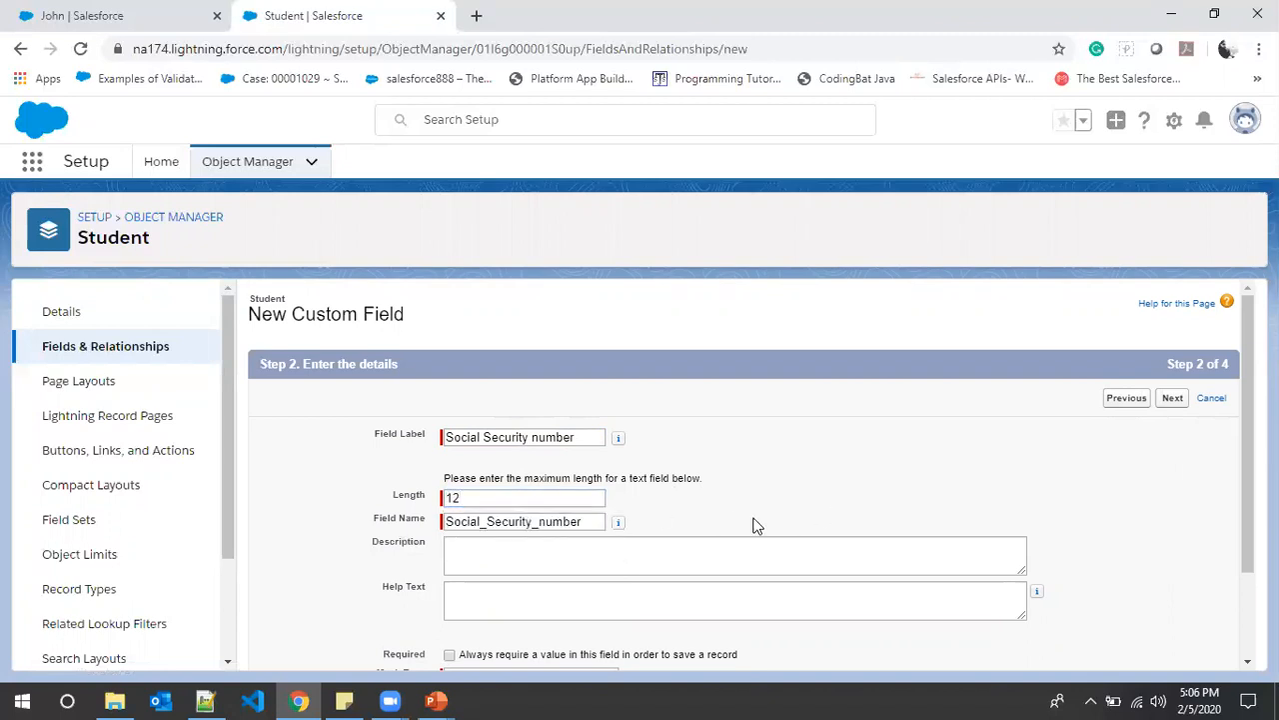
{"action": "scroll", "coordinate": [734, 514], "scroll_direction": "down", "scroll_amount": 2}
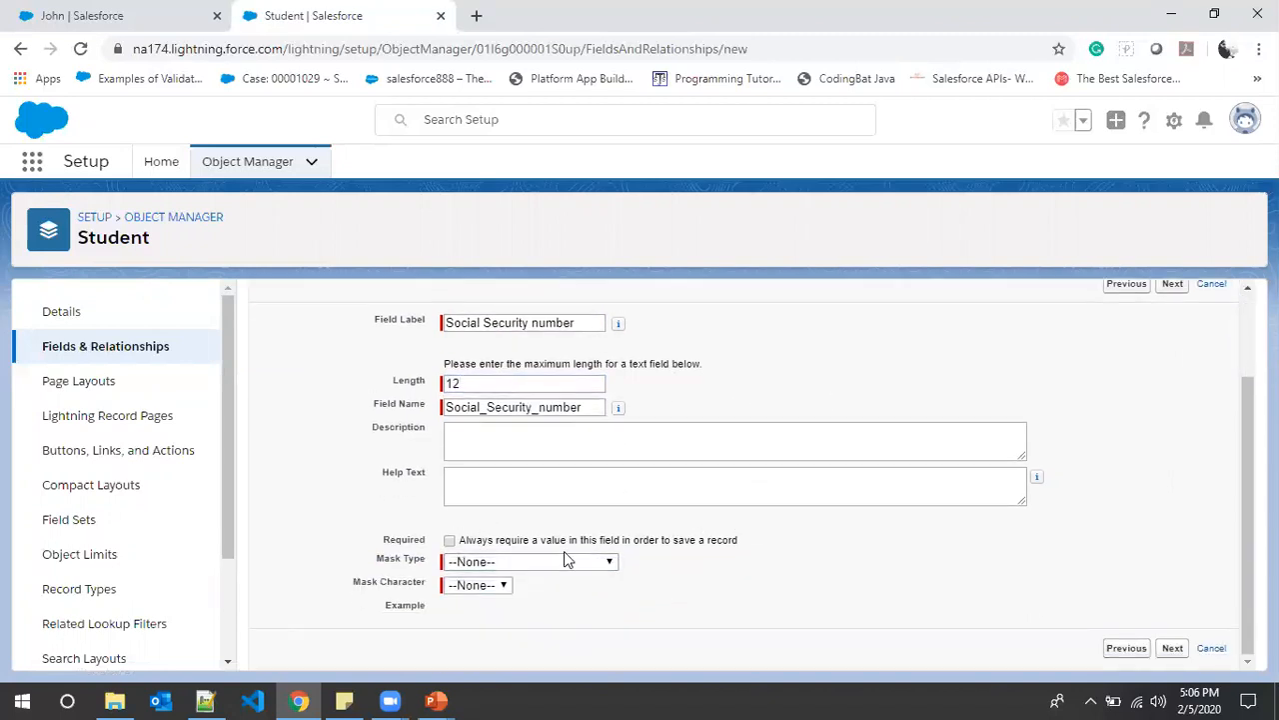
{"action": "left_click", "coordinate": [609, 562]}
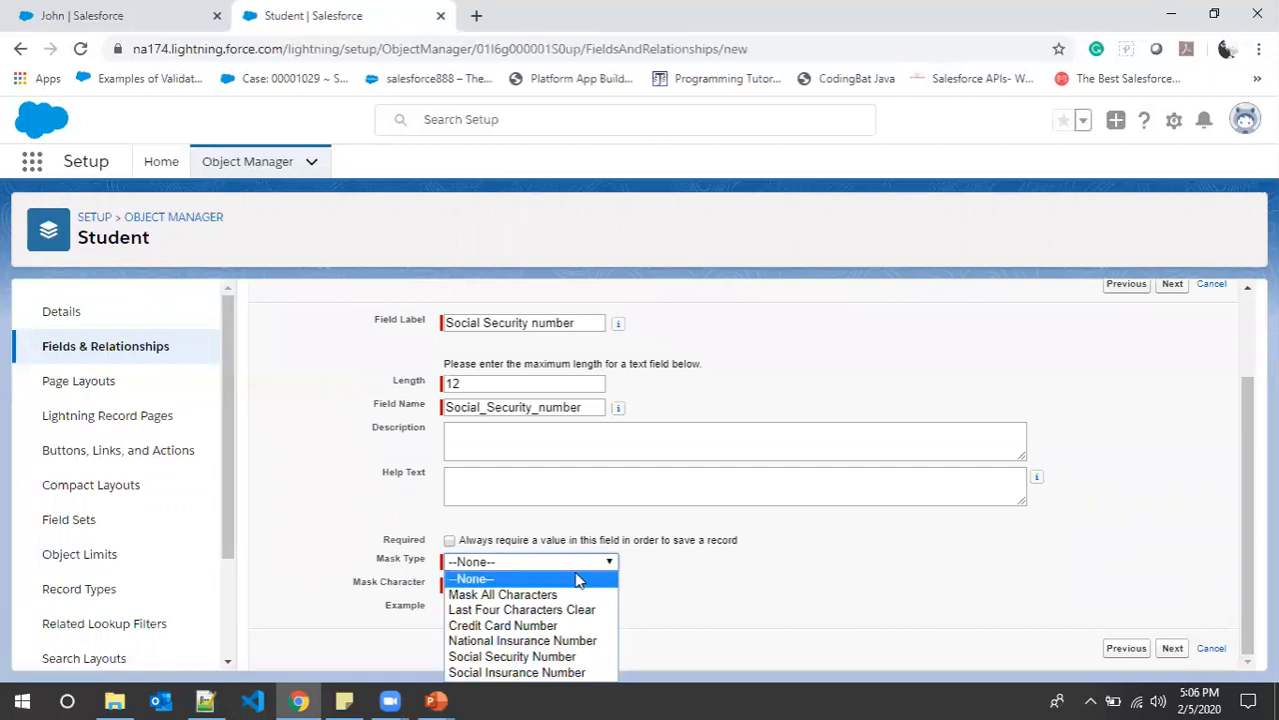
{"action": "left_click", "coordinate": [528, 596]}
{"action": "left_click", "coordinate": [505, 588]}
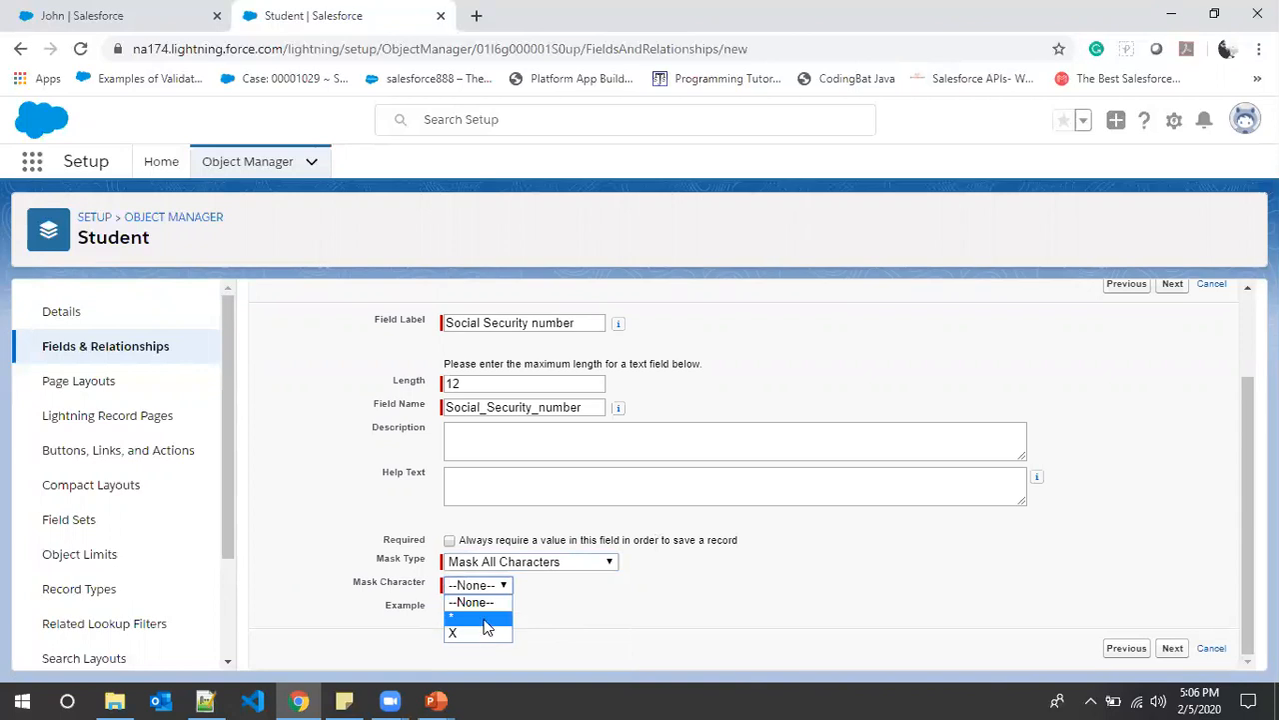
{"action": "left_click", "coordinate": [480, 632]}
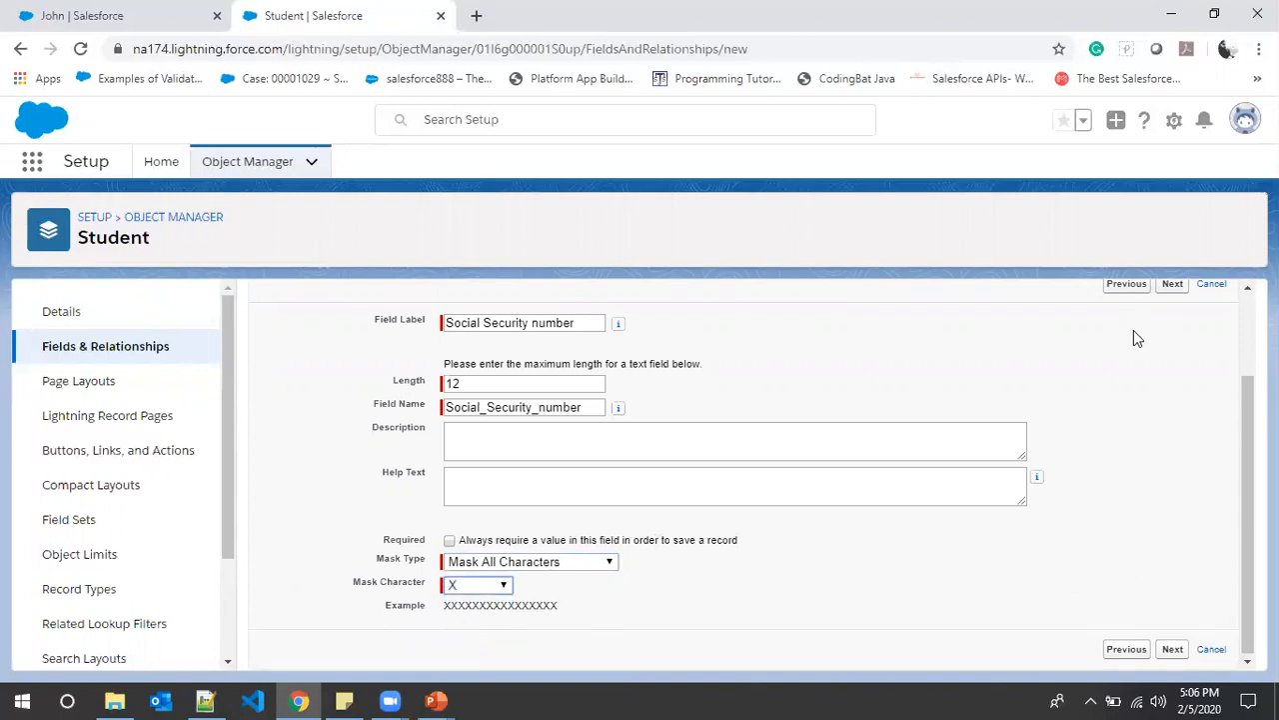
{"action": "scroll", "coordinate": [1139, 359], "scroll_direction": "up", "scroll_amount": 3}
{"action": "left_click", "coordinate": [1173, 397]}
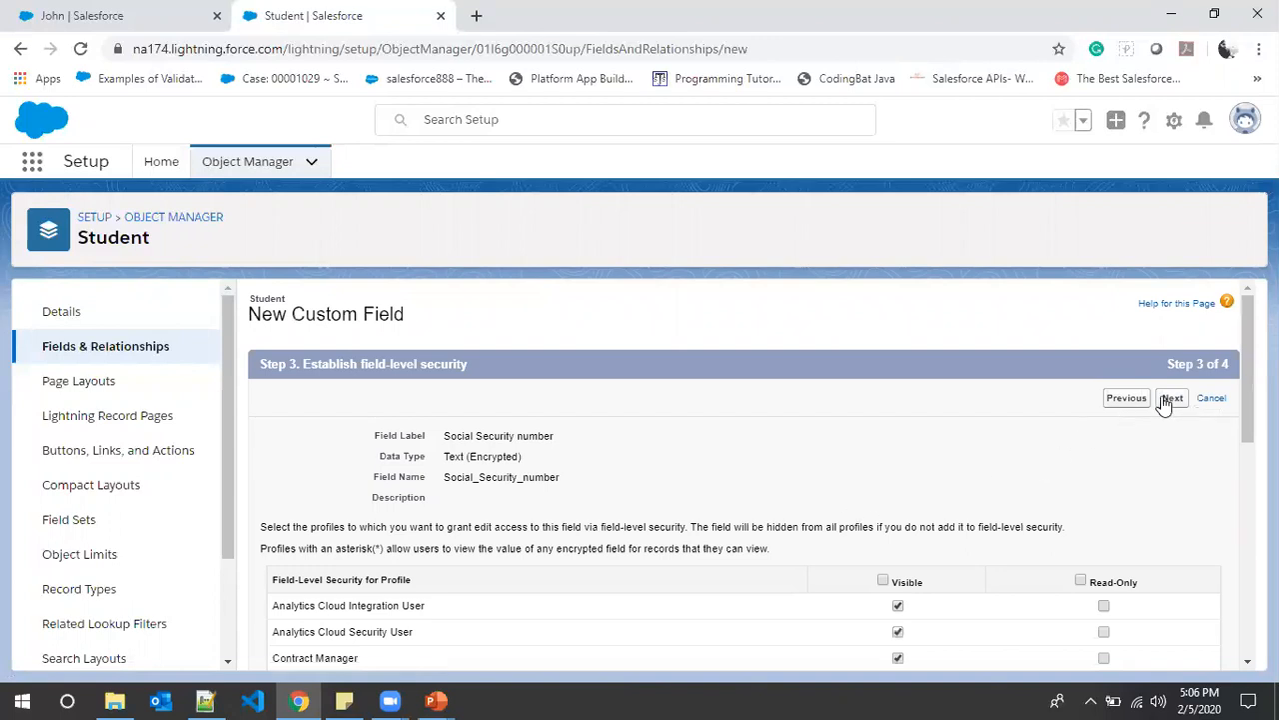
{"action": "left_click", "coordinate": [1168, 399]}
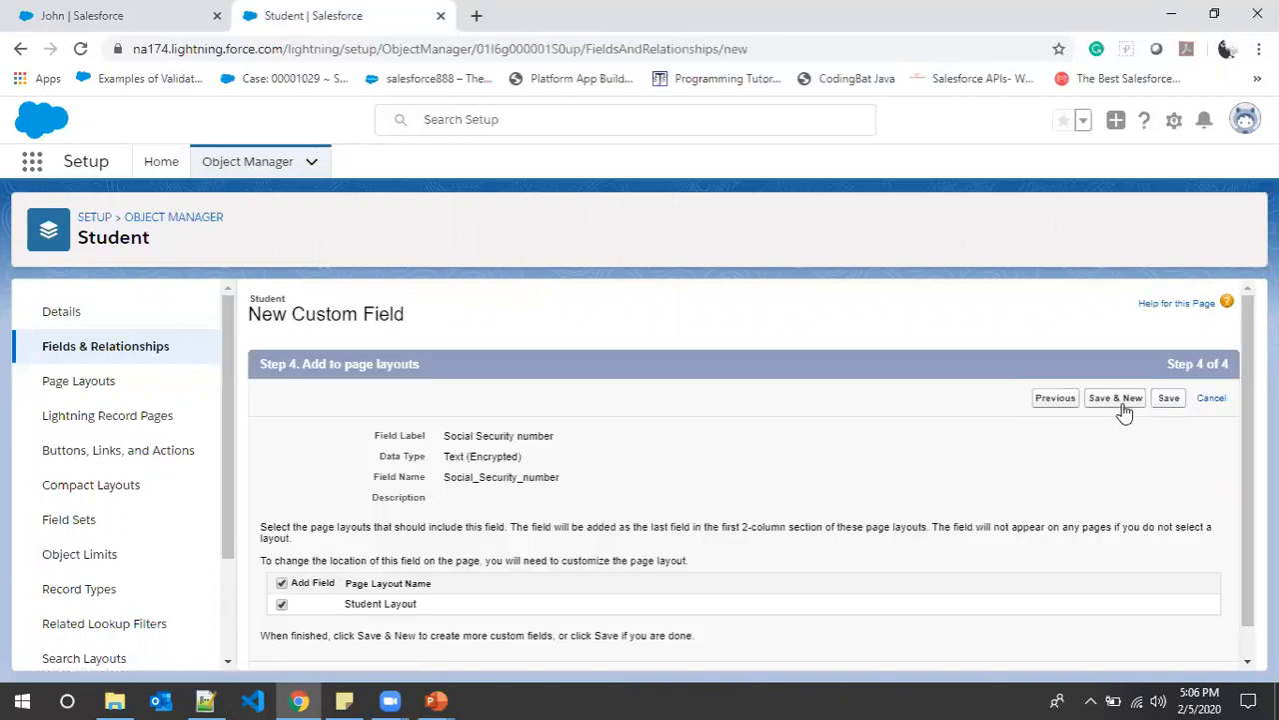
{"action": "left_click", "coordinate": [1167, 399]}
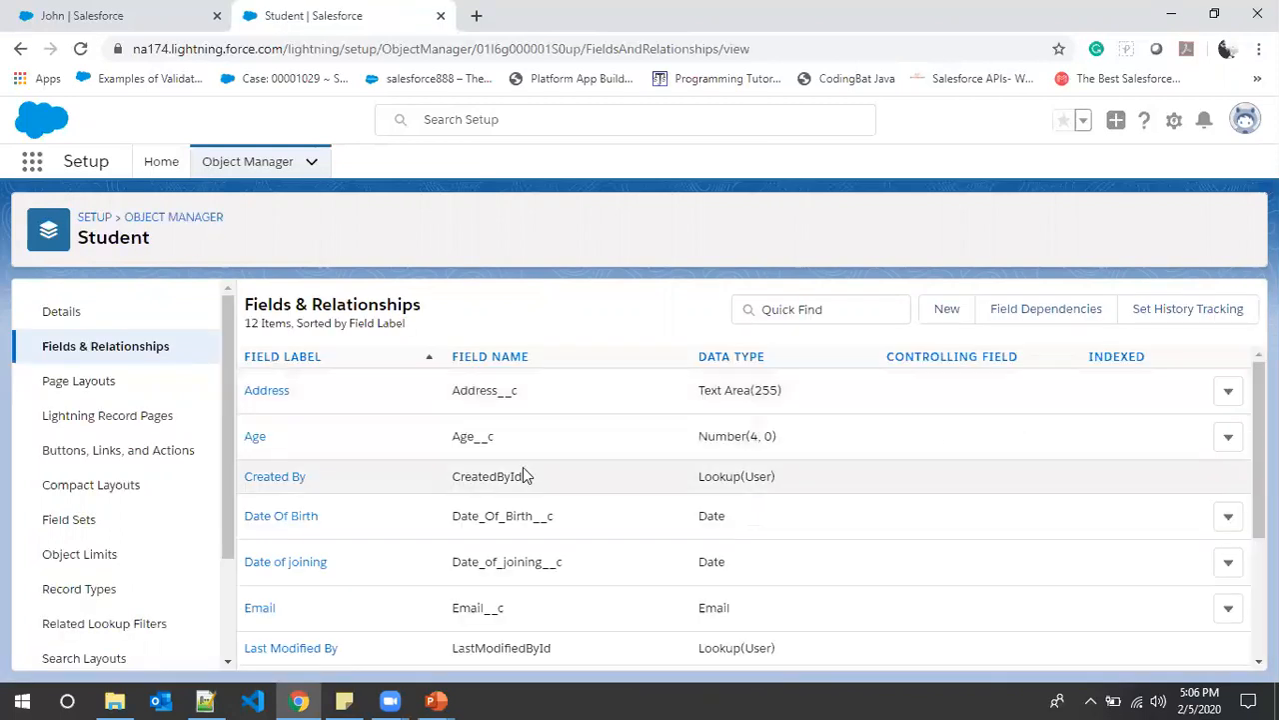
- Check the new fields in Fields & Relationships, then switch to John's Student record tab
{"action": "scroll", "coordinate": [403, 477], "scroll_direction": "down", "scroll_amount": 3}
{"action": "scroll", "coordinate": [402, 477], "scroll_direction": "up", "scroll_amount": 3}
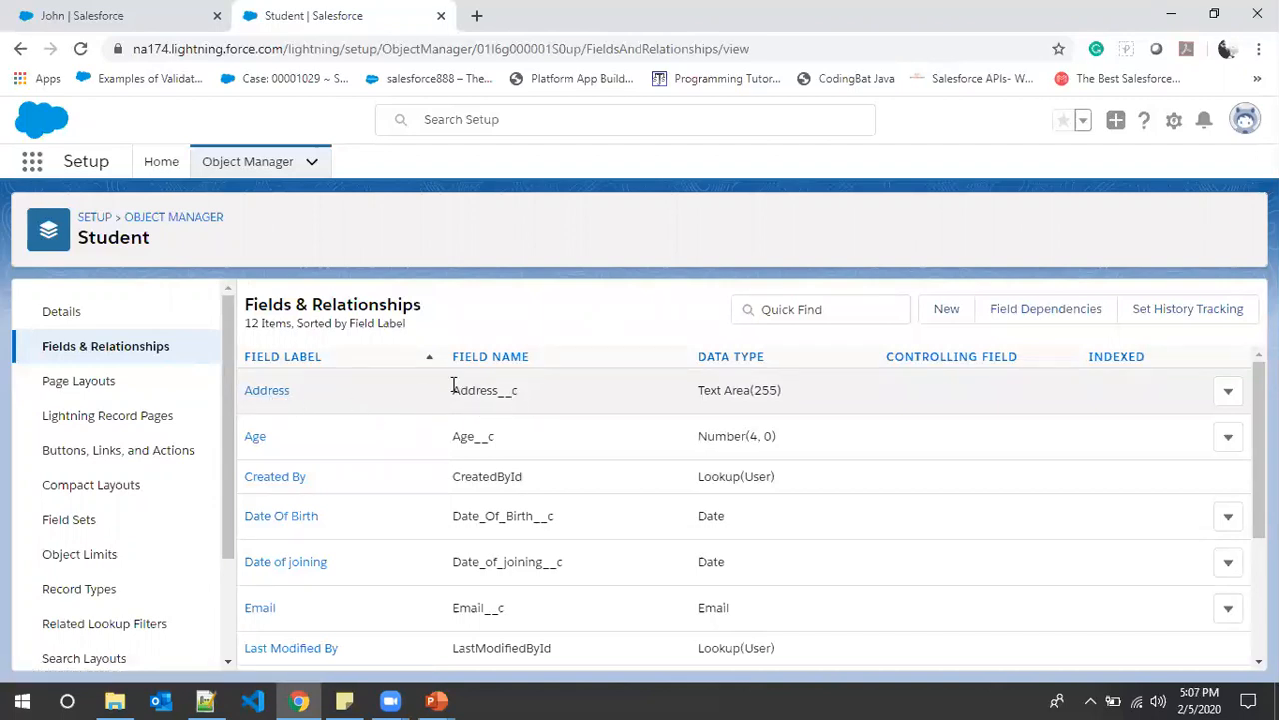
{"action": "scroll", "coordinate": [474, 436], "scroll_direction": "down", "scroll_amount": 1}
{"action": "scroll", "coordinate": [474, 435], "scroll_direction": "down", "scroll_amount": 1}
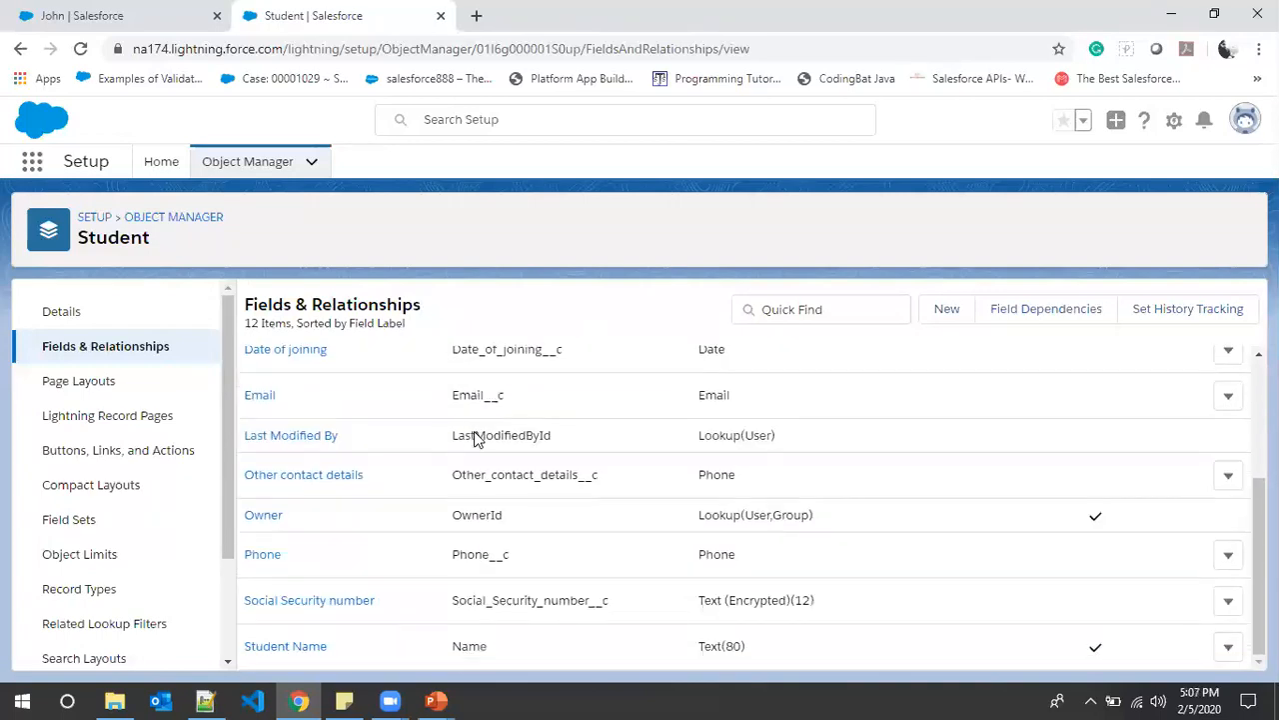
{"action": "scroll", "coordinate": [474, 436], "scroll_direction": "up", "scroll_amount": 2}
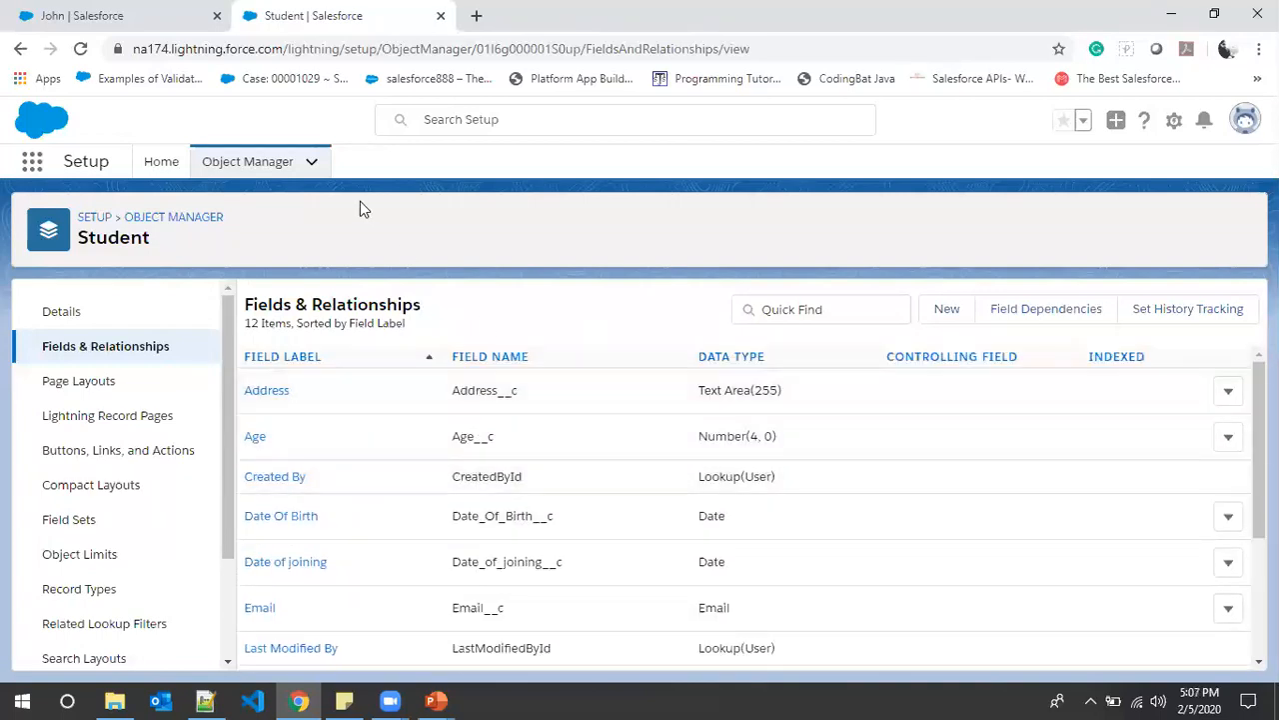
{"action": "left_click", "coordinate": [97, 12]}
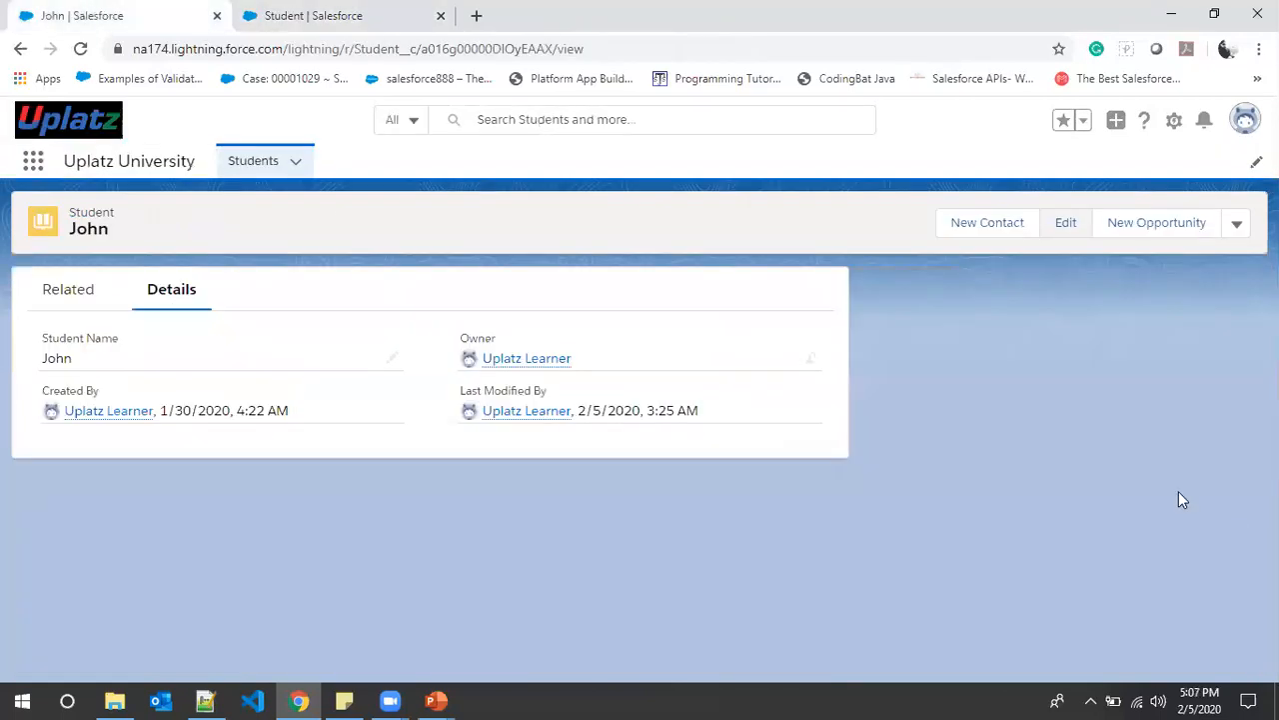
- Reload John's record and scroll Details to see the empty new fields, Address through Social Security number
{"action": "left_click", "coordinate": [80, 48]}
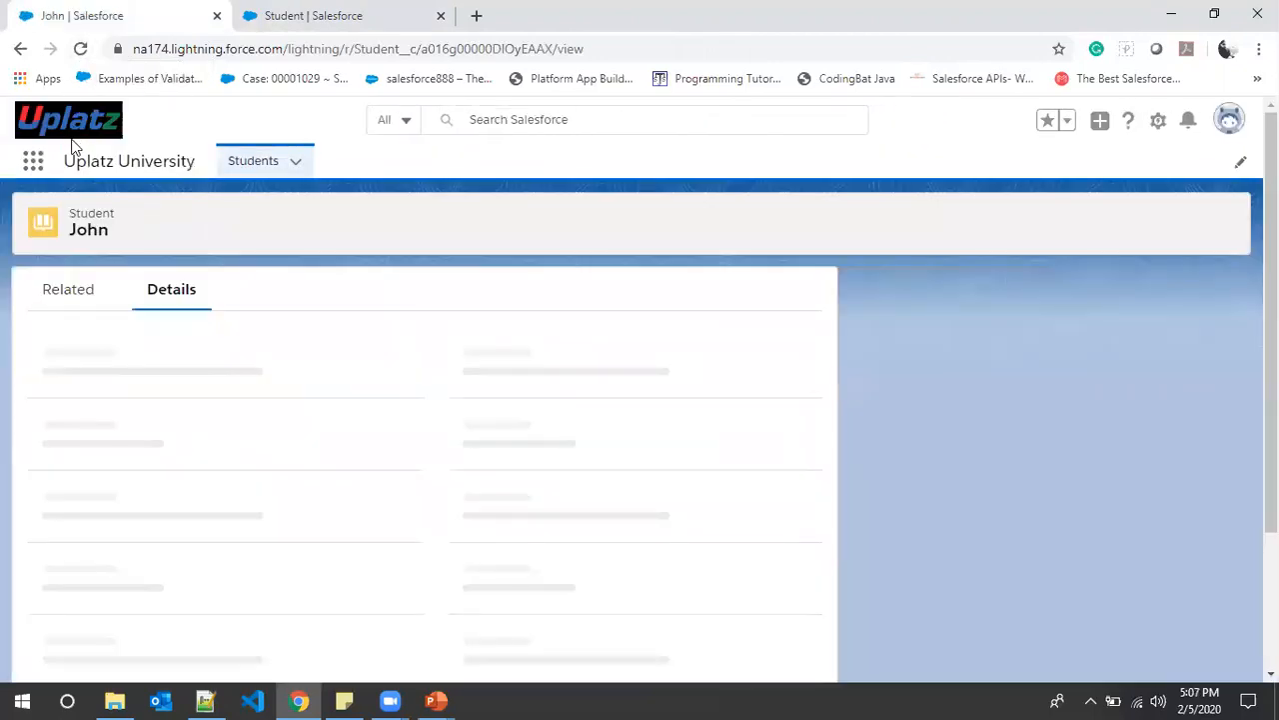
{"action": "scroll", "coordinate": [944, 360], "scroll_direction": "down", "scroll_amount": 1}
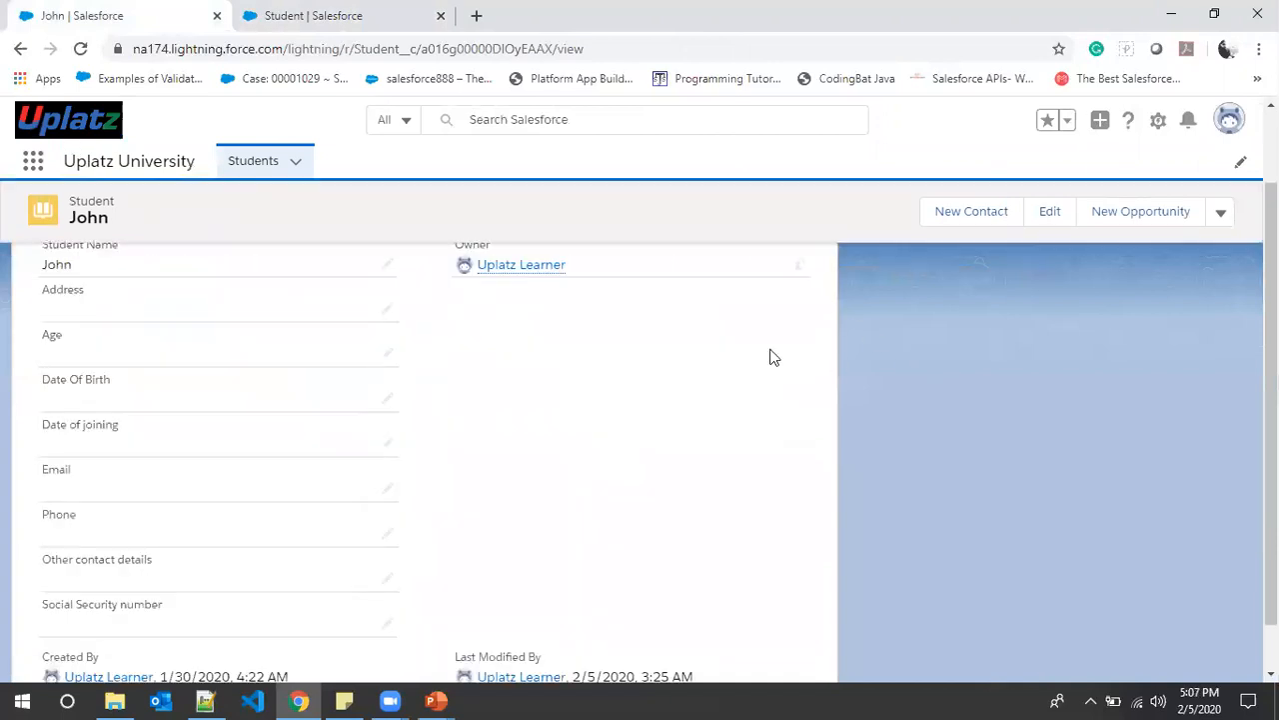
{"action": "scroll", "coordinate": [175, 516], "scroll_direction": "down", "scroll_amount": 1}
{"action": "scroll", "coordinate": [177, 506], "scroll_direction": "up", "scroll_amount": 1}
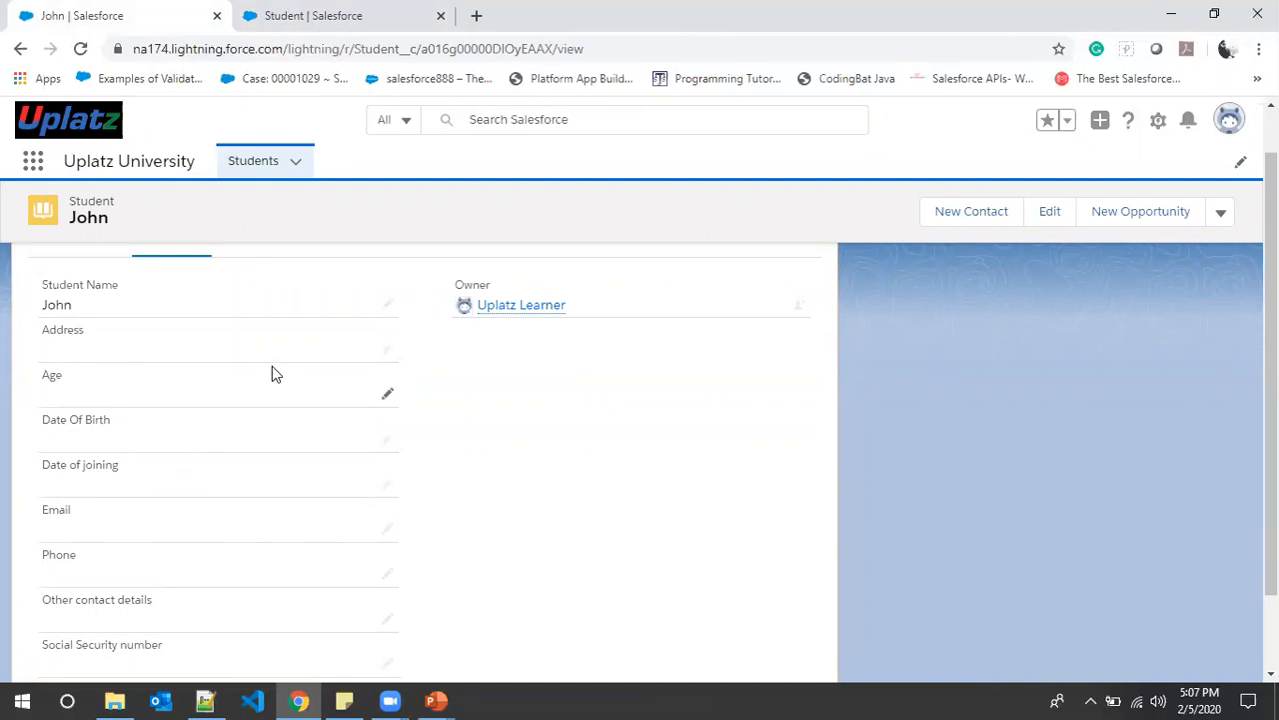
{"action": "scroll", "coordinate": [221, 371], "scroll_direction": "up", "scroll_amount": 1}
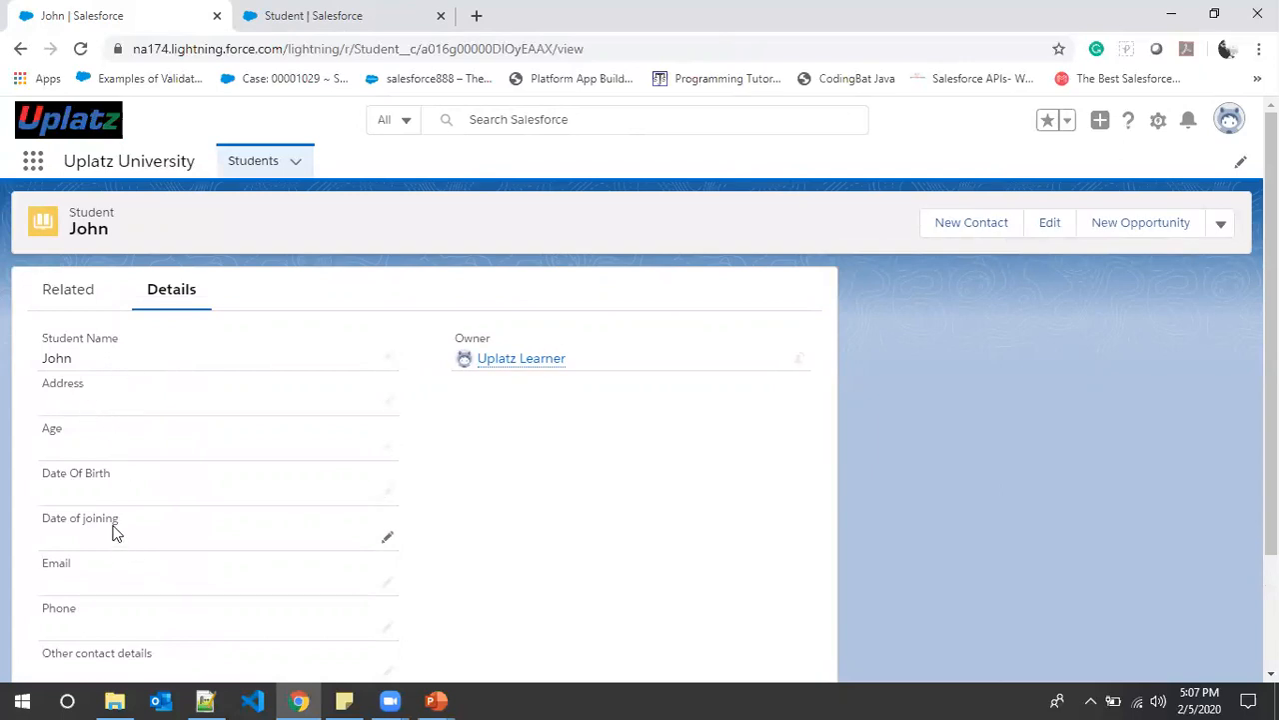
- Open John's record for editing and enter Age 22
{"action": "left_click", "coordinate": [1049, 230]}
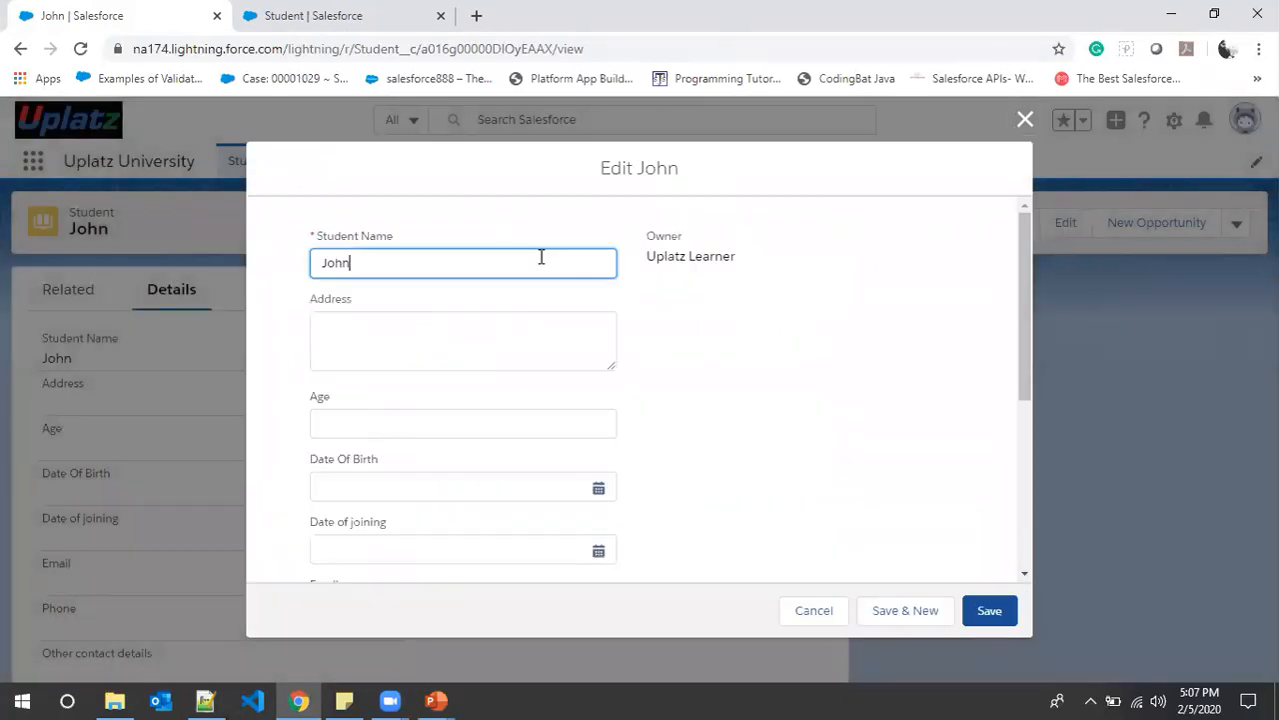
{"action": "left_click", "coordinate": [420, 340]}
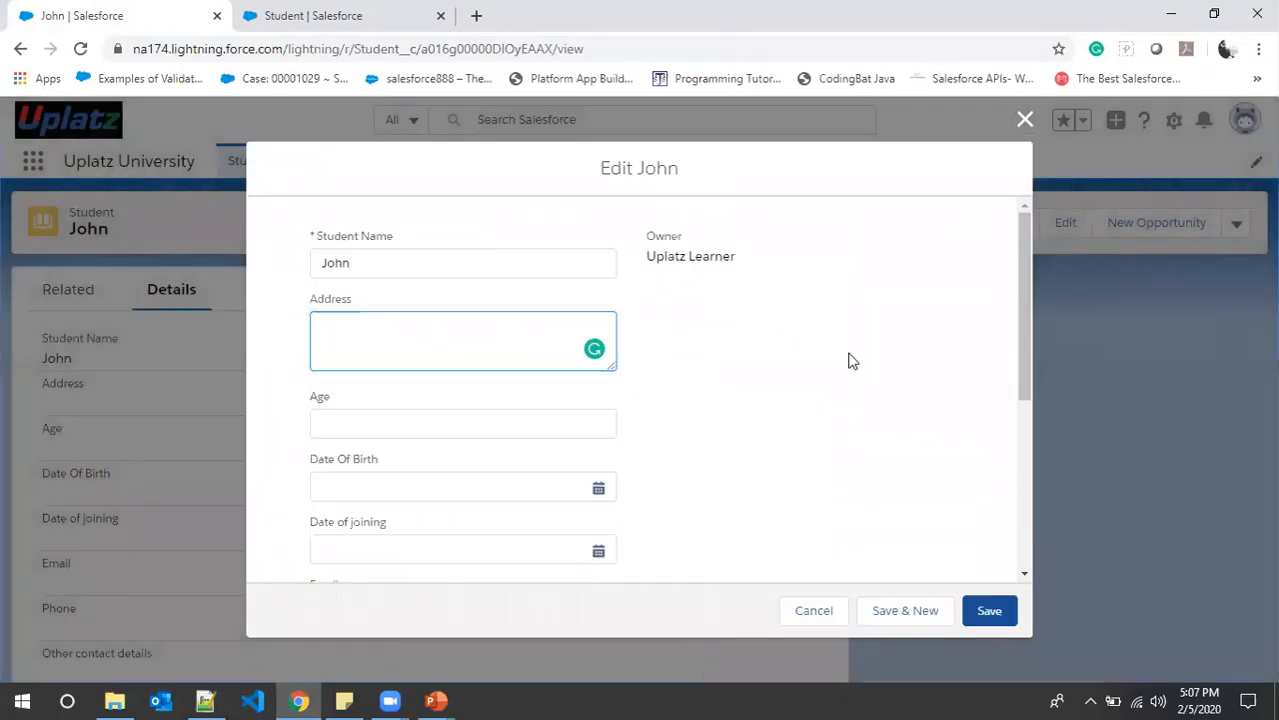
{"action": "left_click", "coordinate": [375, 429]}
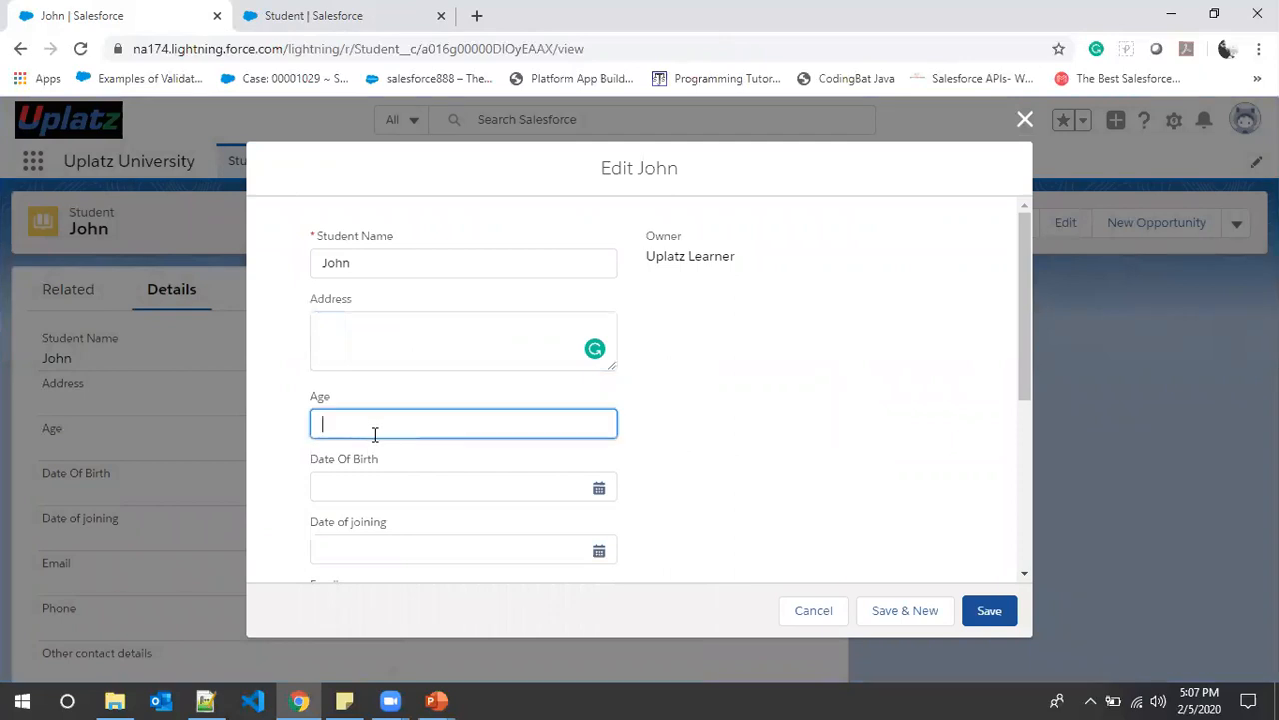
{"action": "type", "text": "22"}
{"action": "left_click", "coordinate": [598, 488]}
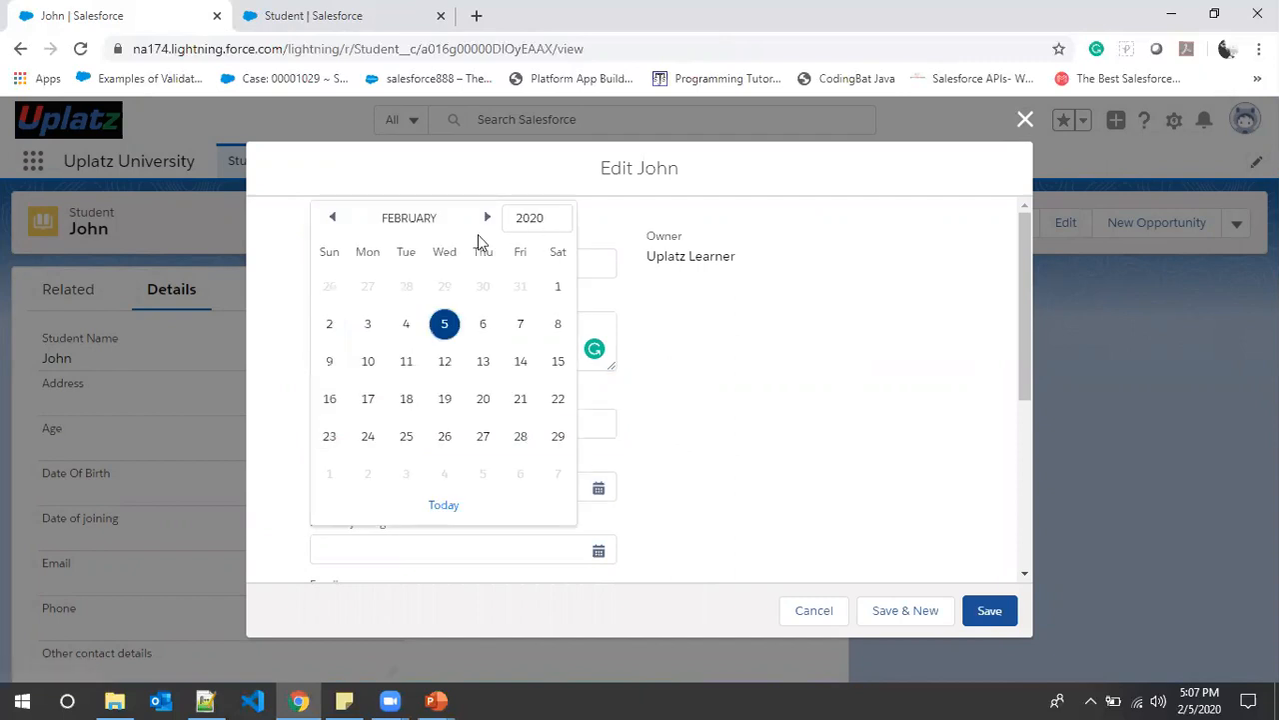
{"action": "left_click", "coordinate": [738, 466]}
{"action": "scroll", "coordinate": [794, 456], "scroll_direction": "down", "scroll_amount": 1}
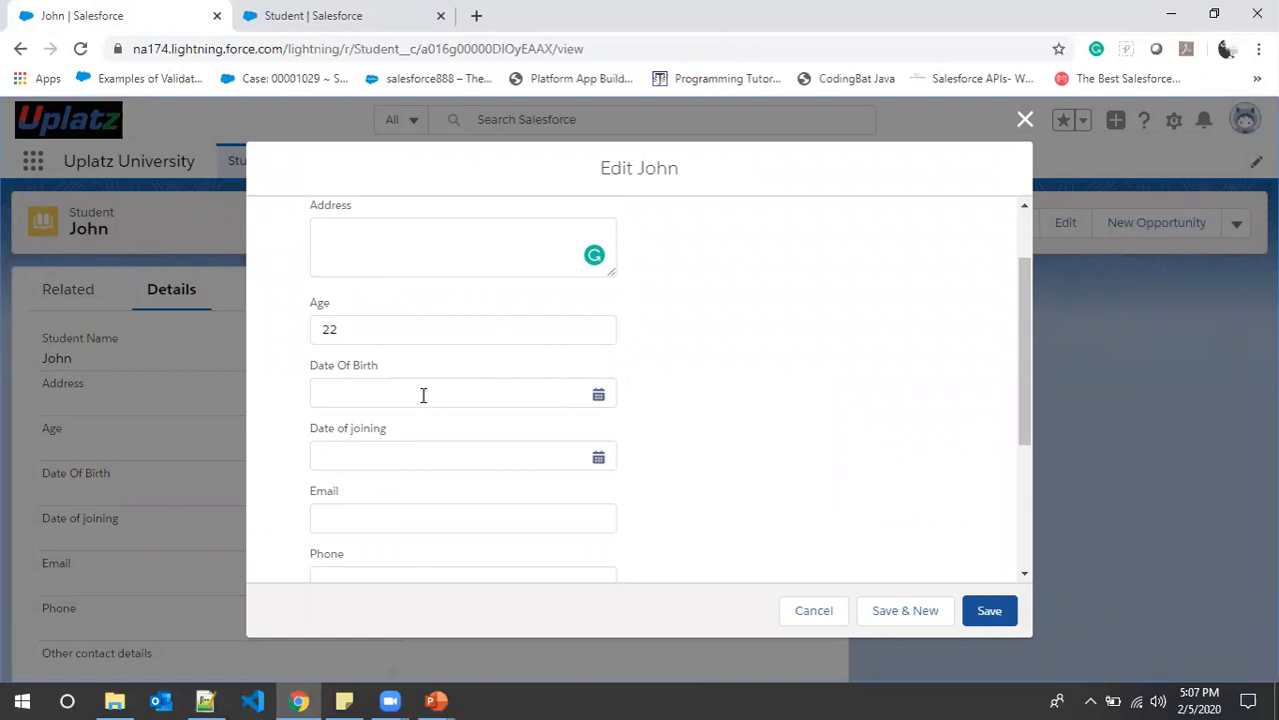
{"action": "left_click", "coordinate": [386, 390]}
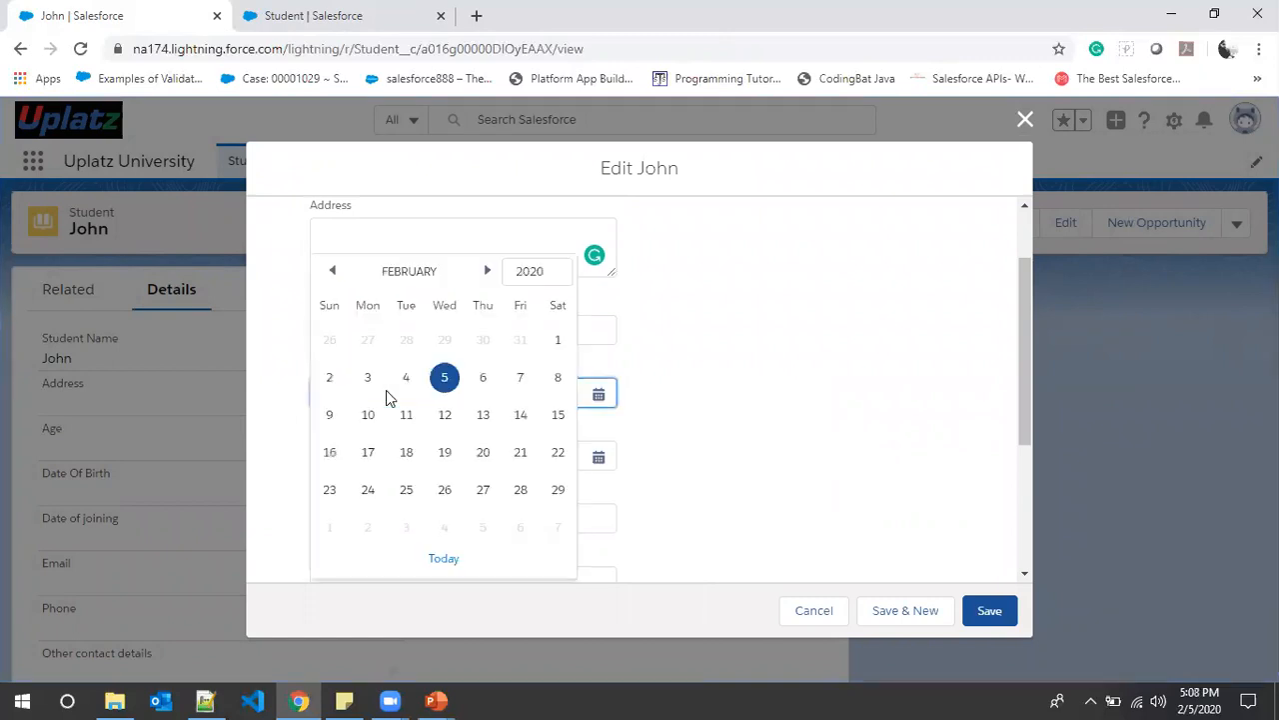
{"action": "left_click", "coordinate": [845, 418]}
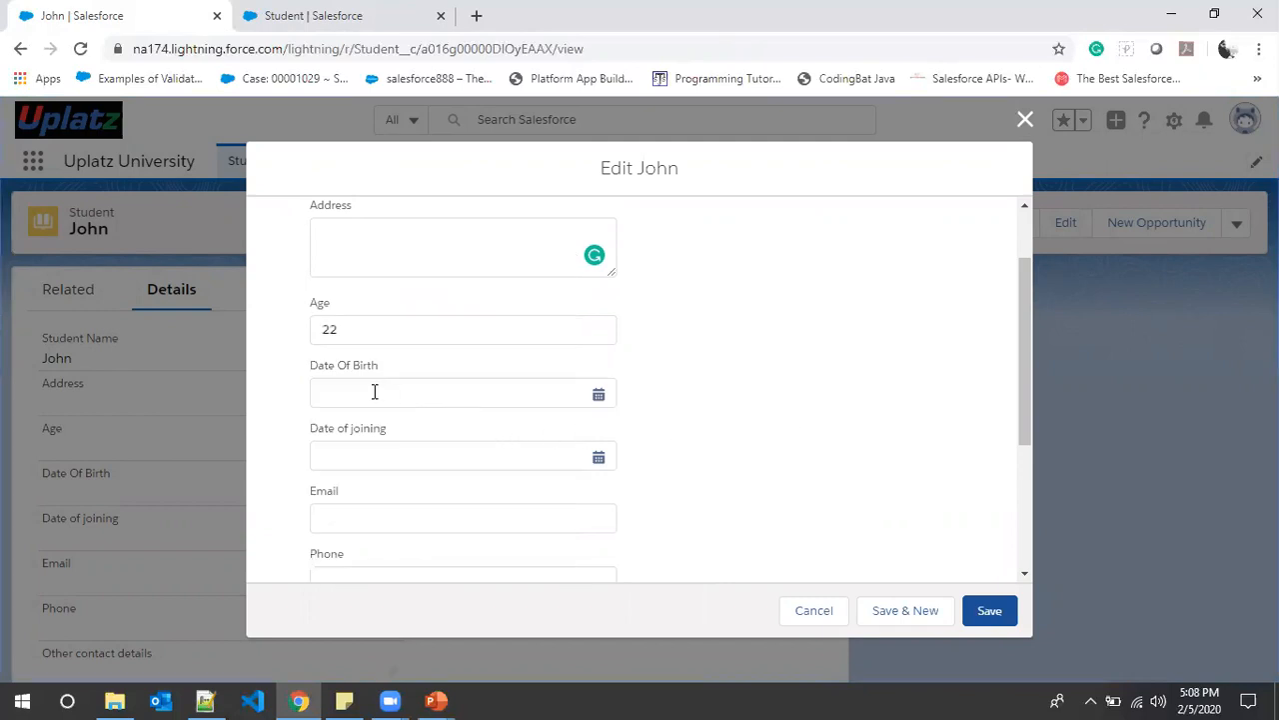
{"action": "left_click", "coordinate": [599, 397]}
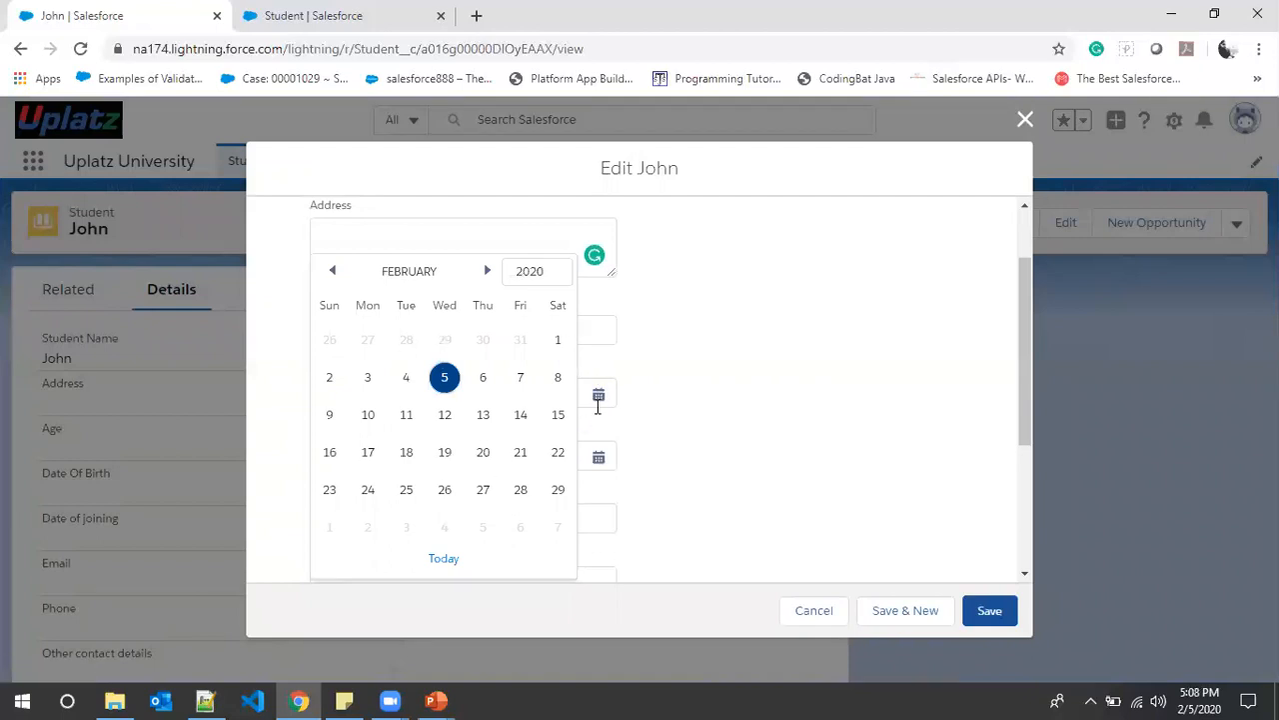
{"action": "left_click", "coordinate": [656, 400]}
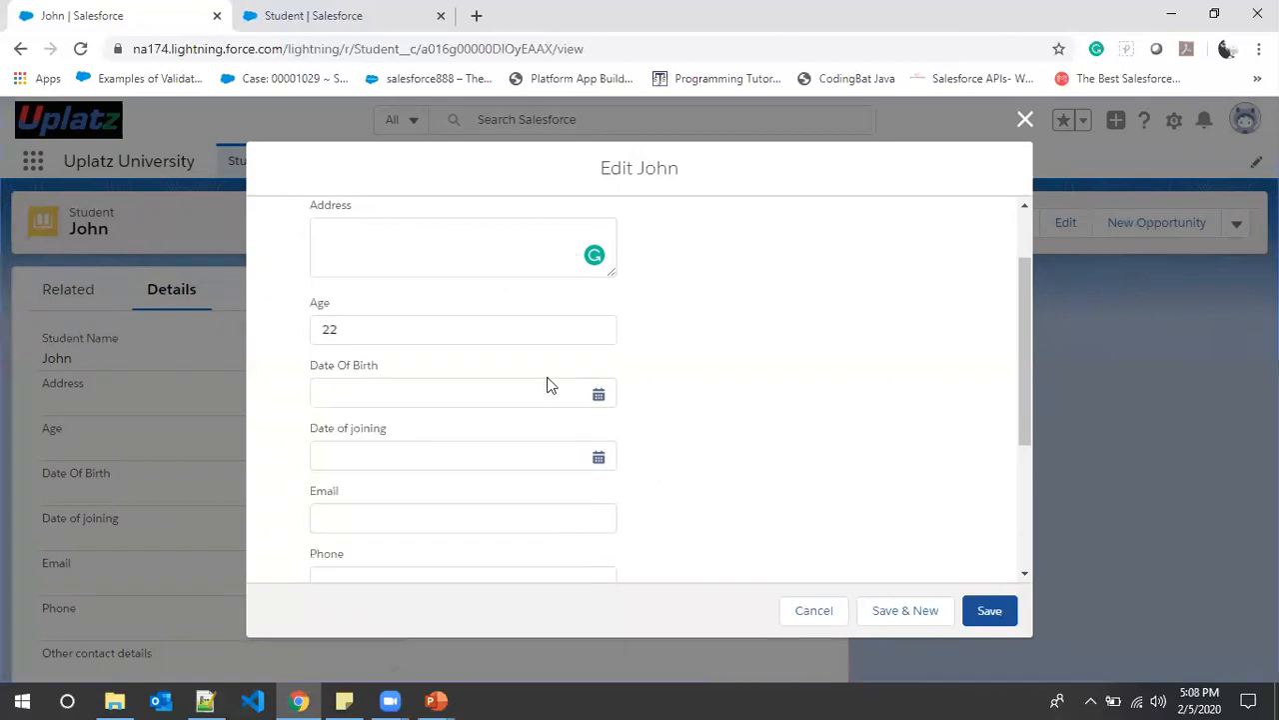
{"action": "left_click", "coordinate": [367, 319]}
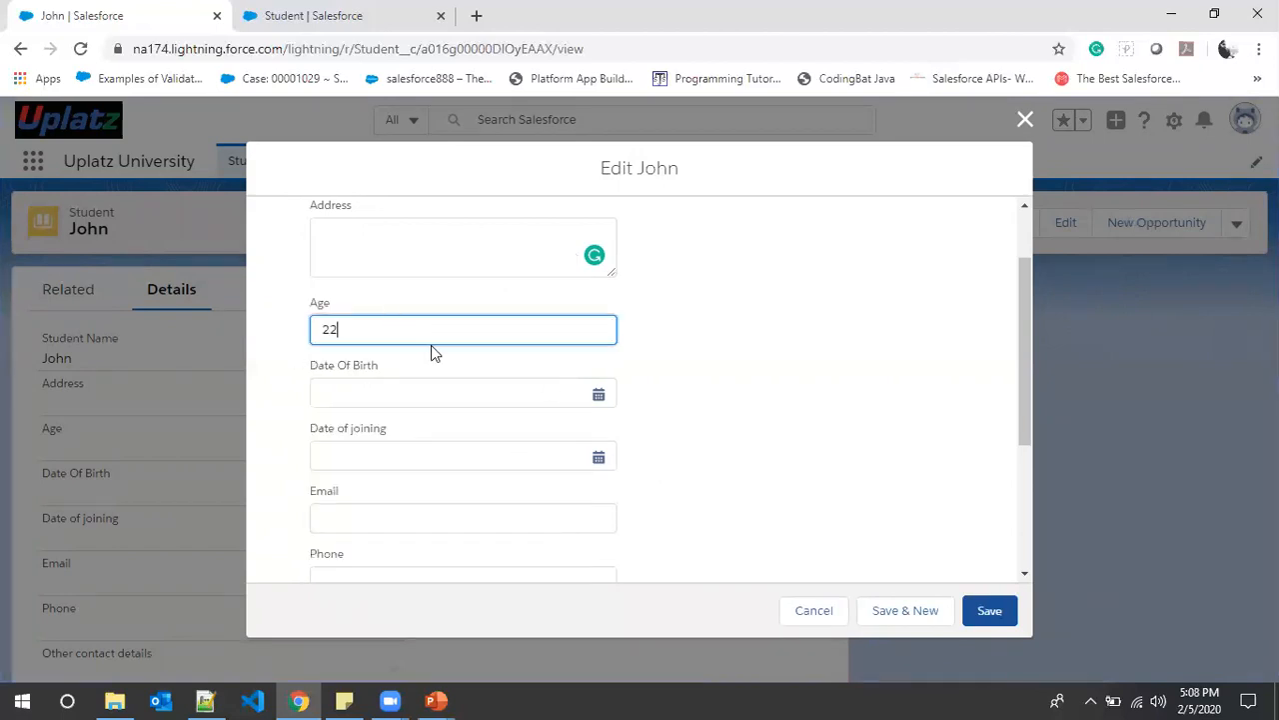
{"action": "scroll", "coordinate": [431, 351], "scroll_direction": "up", "scroll_amount": 1}
{"action": "left_click", "coordinate": [375, 258]}
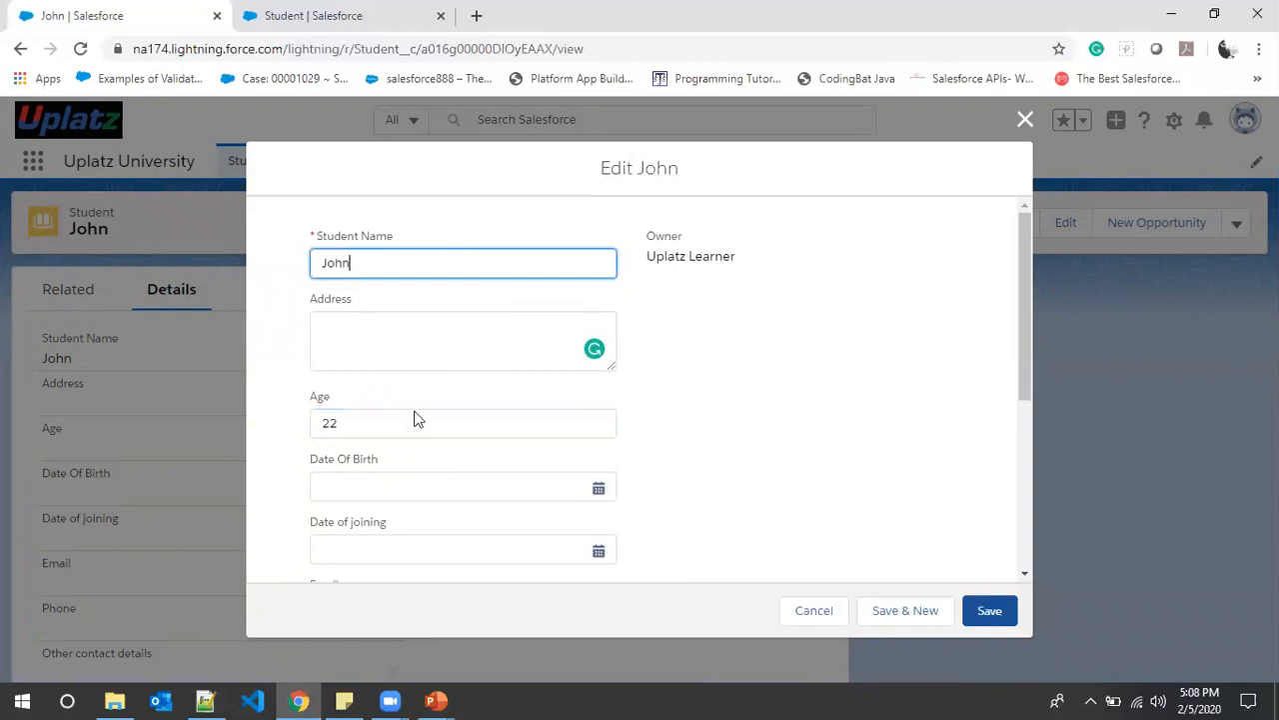
{"action": "left_click", "coordinate": [370, 418]}
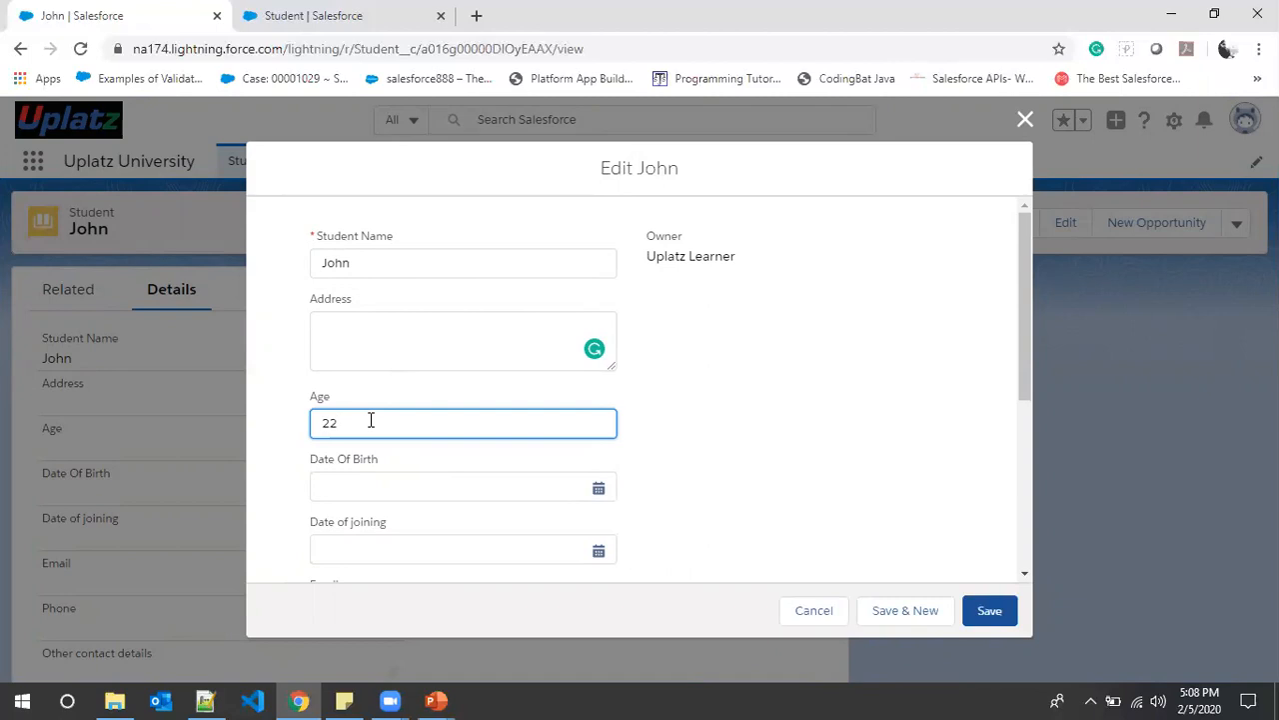
- Set Date Of Birth to 2/2/1998 using the calendar's year list
{"action": "scroll", "coordinate": [612, 436], "scroll_direction": "down", "scroll_amount": 1}
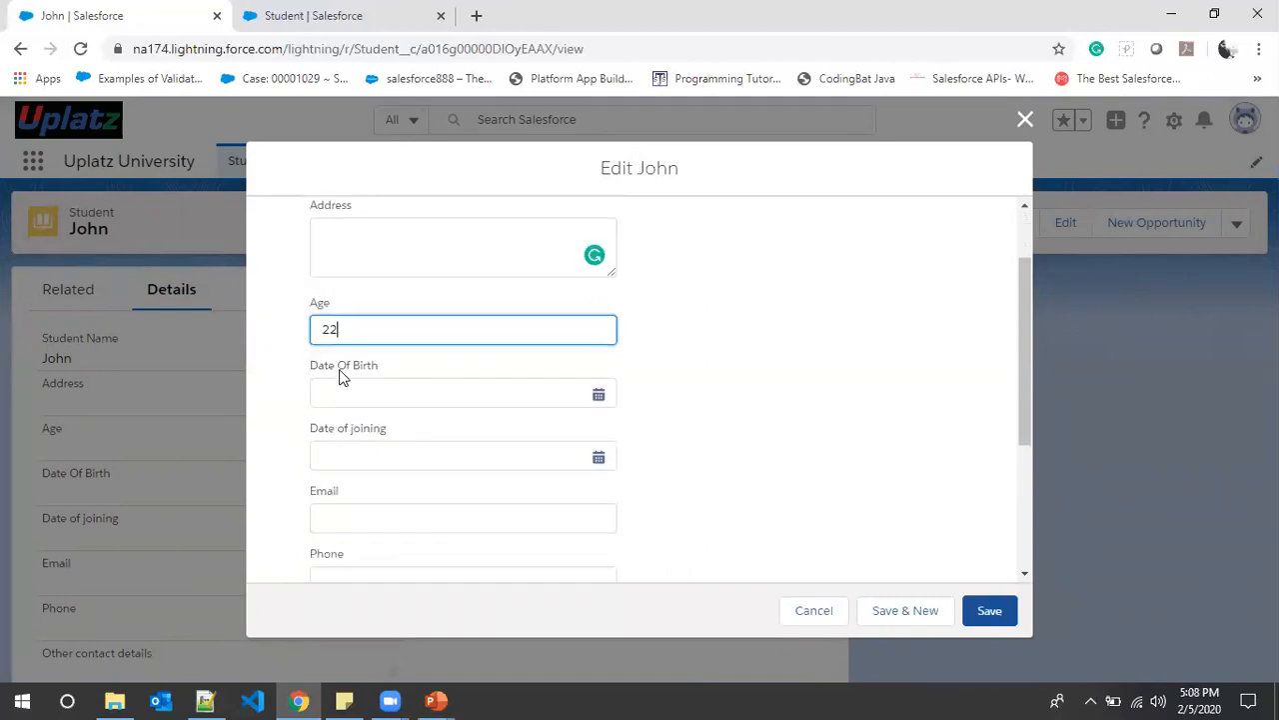
{"action": "left_click", "coordinate": [598, 395]}
{"action": "left_click", "coordinate": [549, 271]}
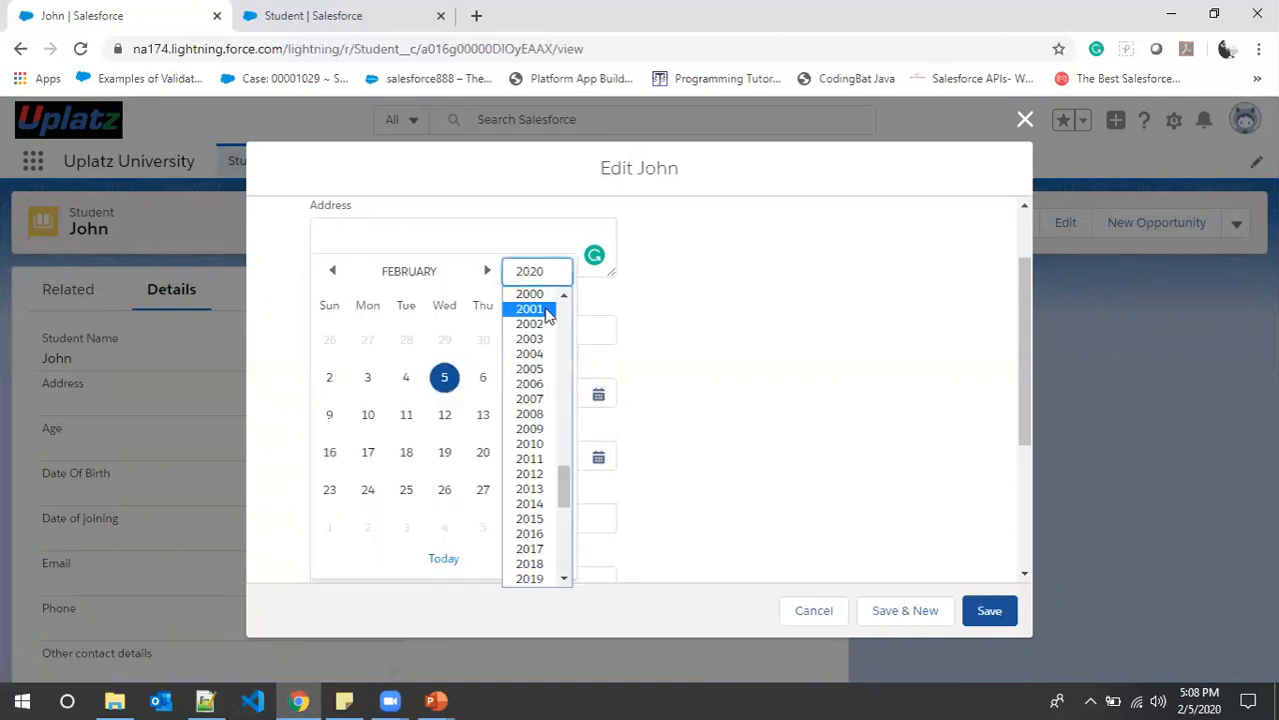
{"action": "scroll", "coordinate": [540, 329], "scroll_direction": "up", "scroll_amount": 10}
{"action": "scroll", "coordinate": [543, 470], "scroll_direction": "down", "scroll_amount": 10}
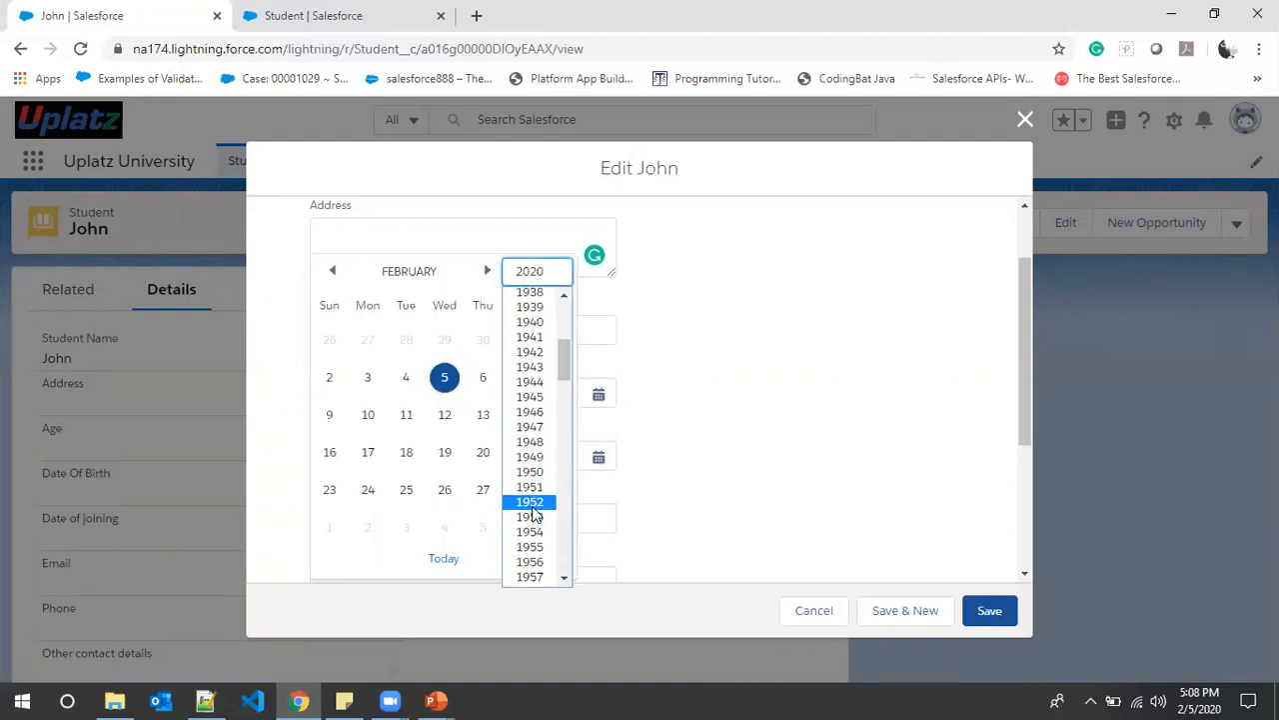
{"action": "scroll", "coordinate": [542, 479], "scroll_direction": "down", "scroll_amount": 2}
{"action": "scroll", "coordinate": [543, 485], "scroll_direction": "up", "scroll_amount": 4}
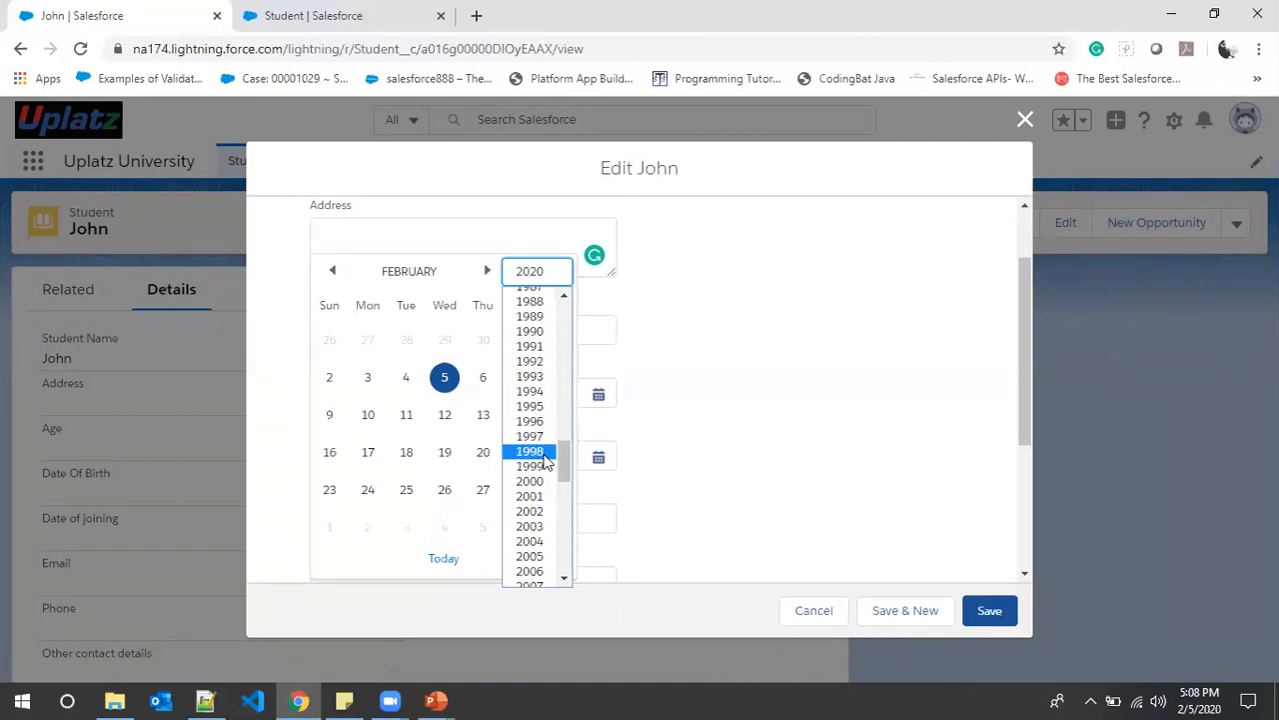
{"action": "left_click", "coordinate": [534, 452]}
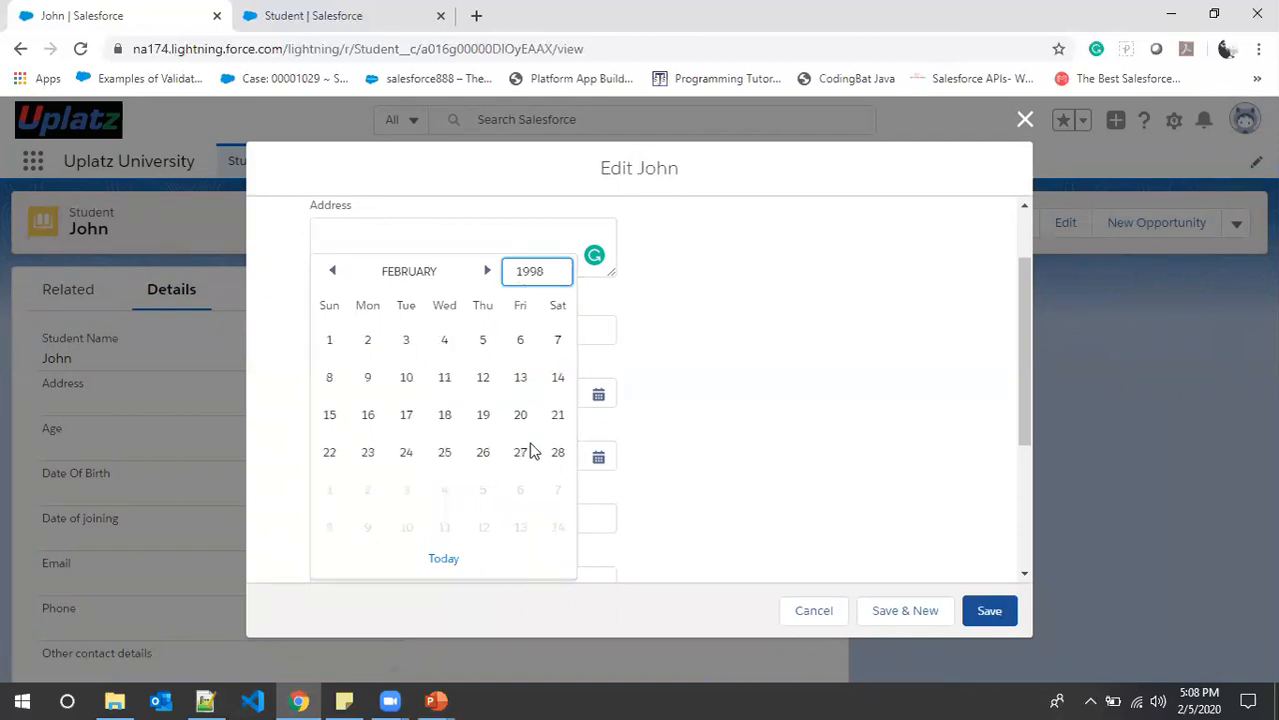
{"action": "left_click", "coordinate": [366, 342]}
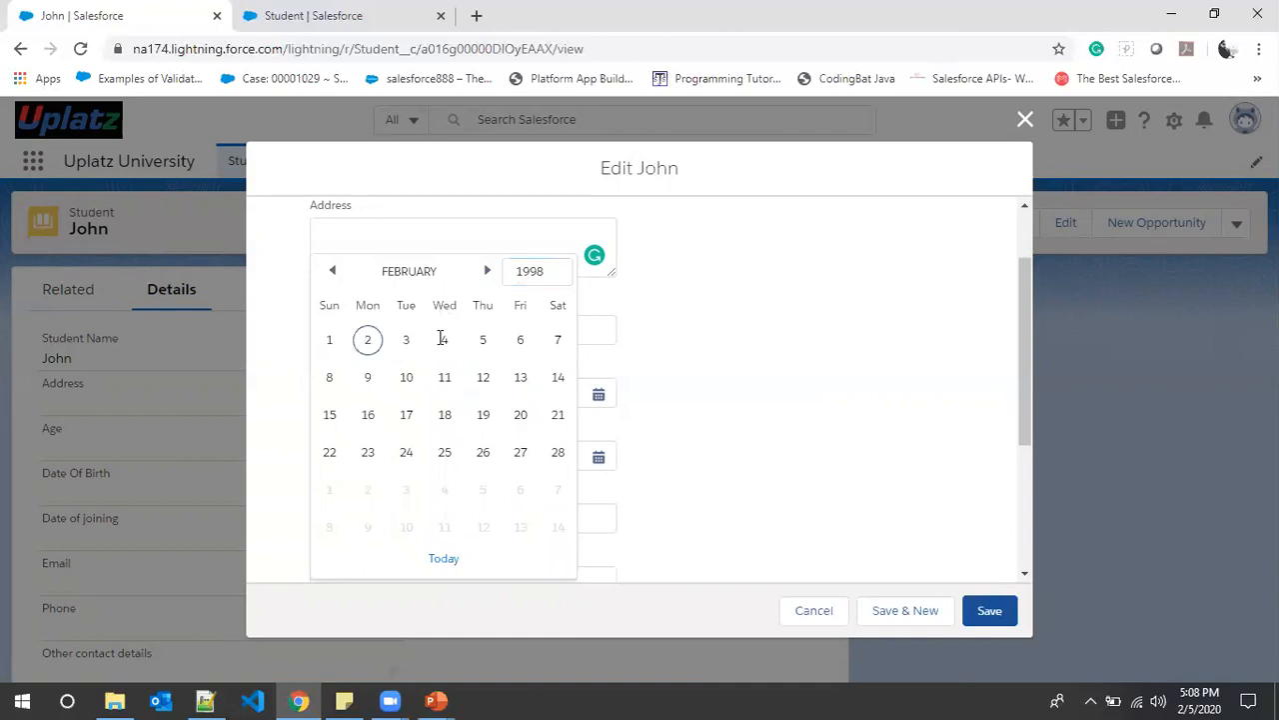
- Set Date of joining to 2/5/2020
{"action": "left_click", "coordinate": [599, 458]}
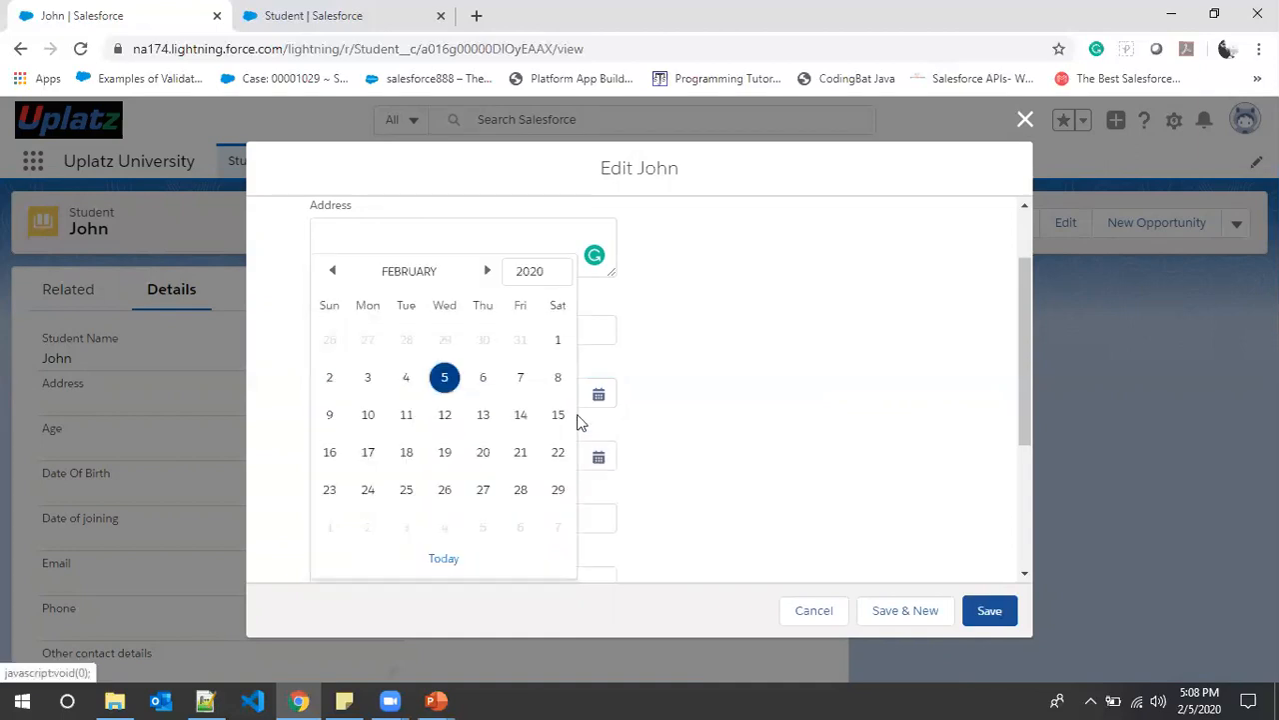
{"action": "left_click", "coordinate": [442, 377]}
{"action": "scroll", "coordinate": [703, 417], "scroll_direction": "down", "scroll_amount": 2}
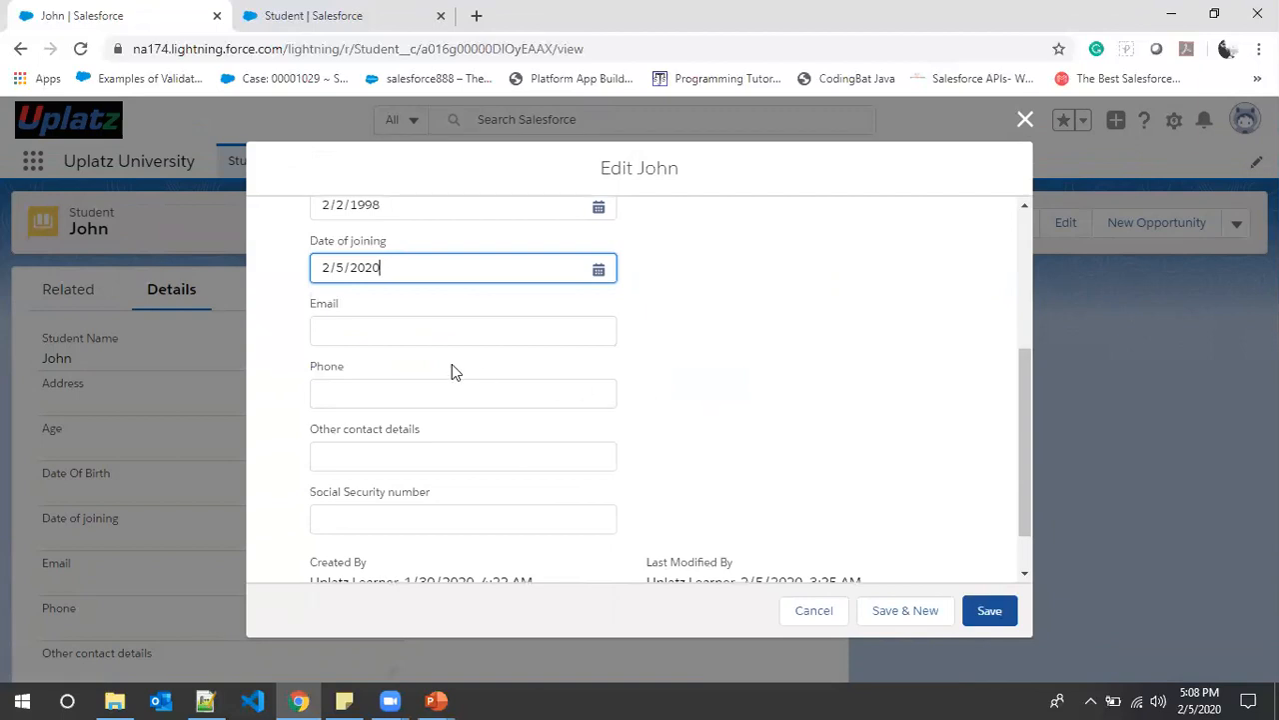
{"action": "left_click", "coordinate": [446, 331]}
- Enter an email value and a phone number in John's edit form
{"action": "left_click", "coordinate": [712, 376]}
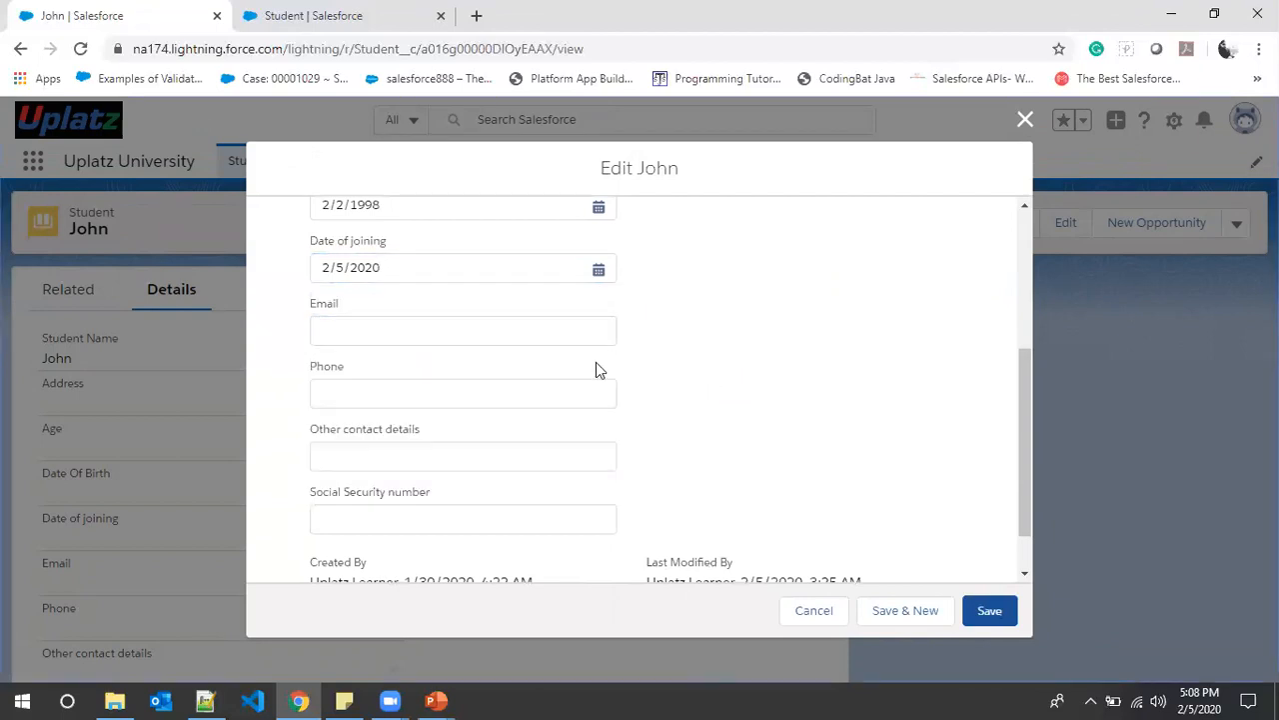
{"action": "left_click", "coordinate": [436, 337]}
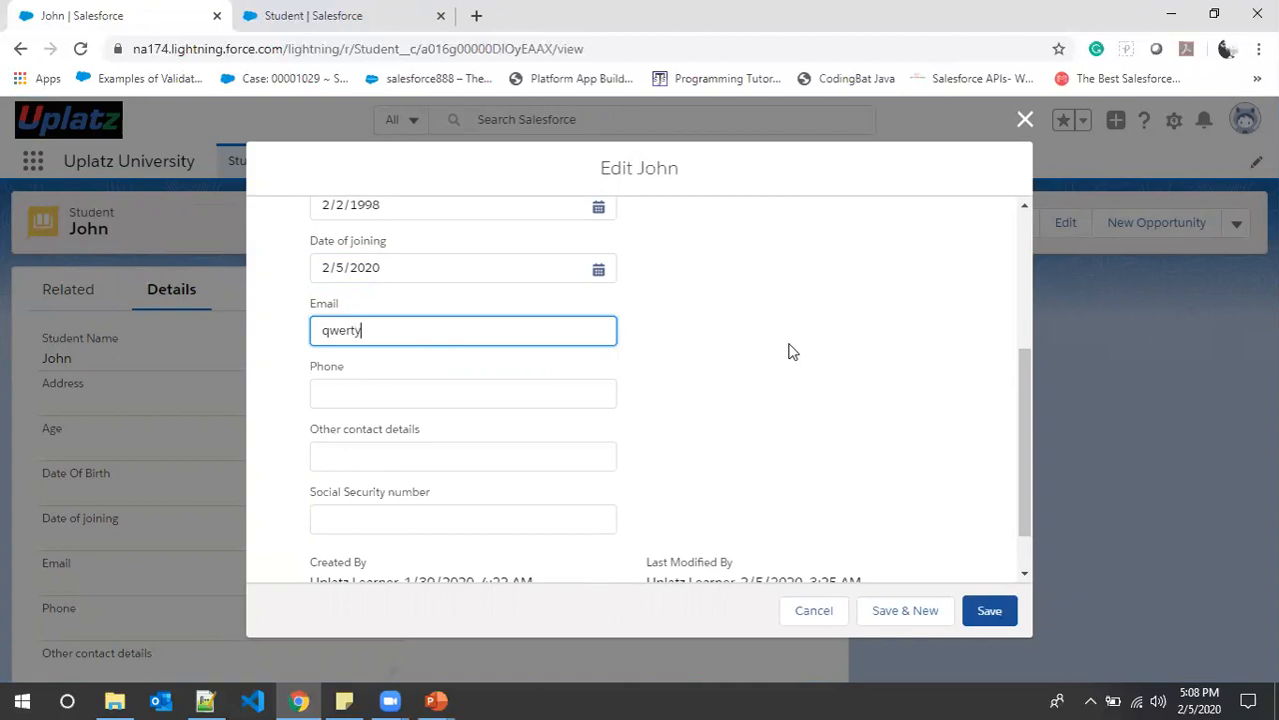
{"action": "left_click", "coordinate": [380, 400]}
{"action": "left_click", "coordinate": [742, 402]}
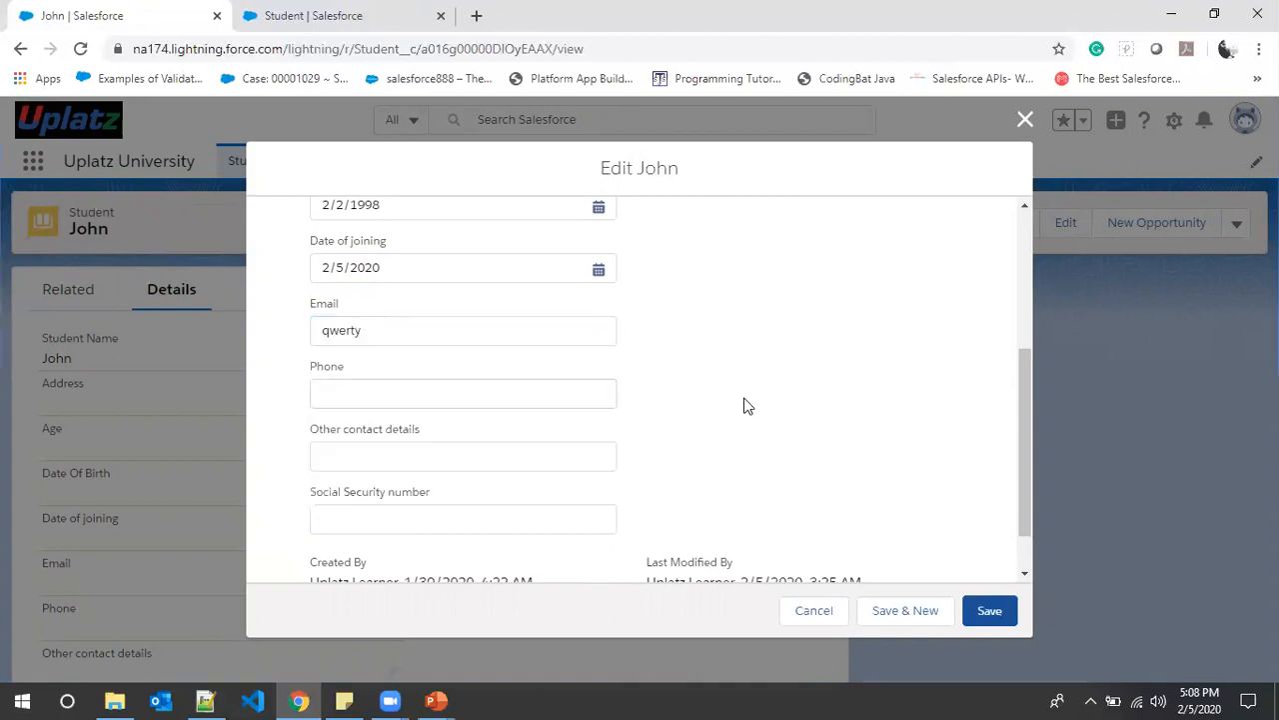
{"action": "left_click", "coordinate": [480, 391]}
{"action": "type", "text": "1234567890"}
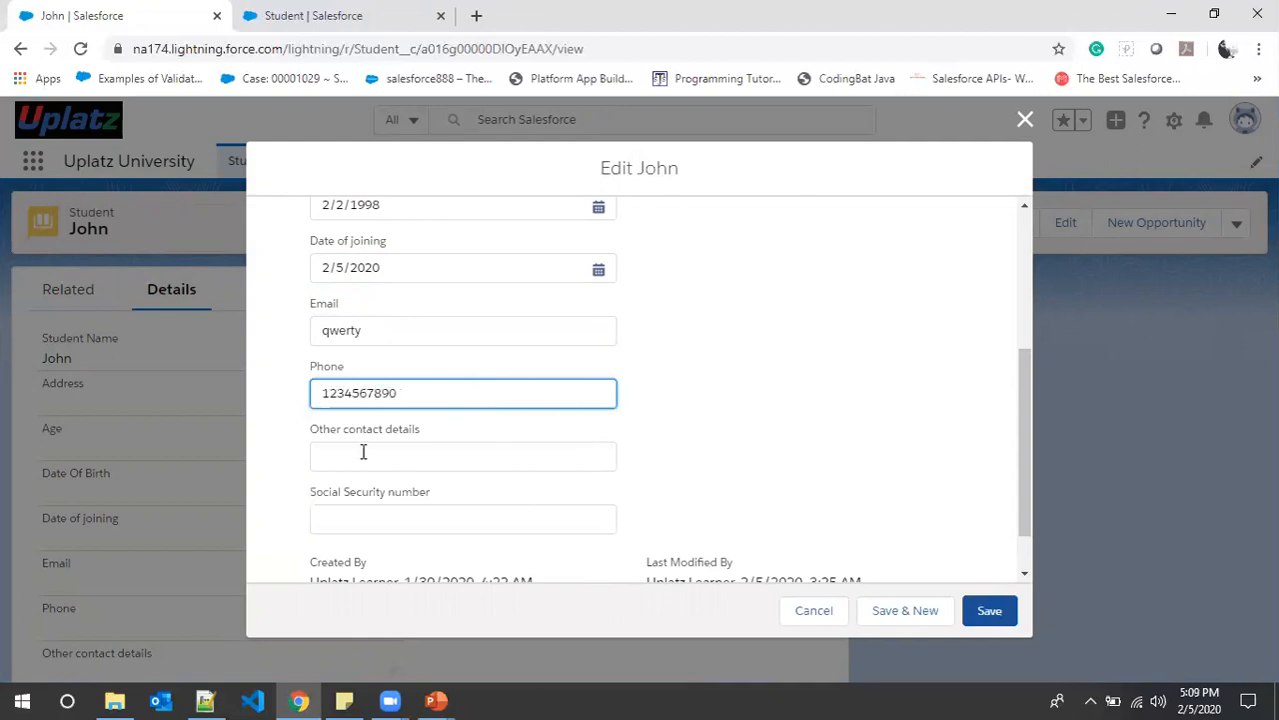
- Type a Social Security number into its field
{"action": "scroll", "coordinate": [695, 453], "scroll_direction": "down", "scroll_amount": 1}
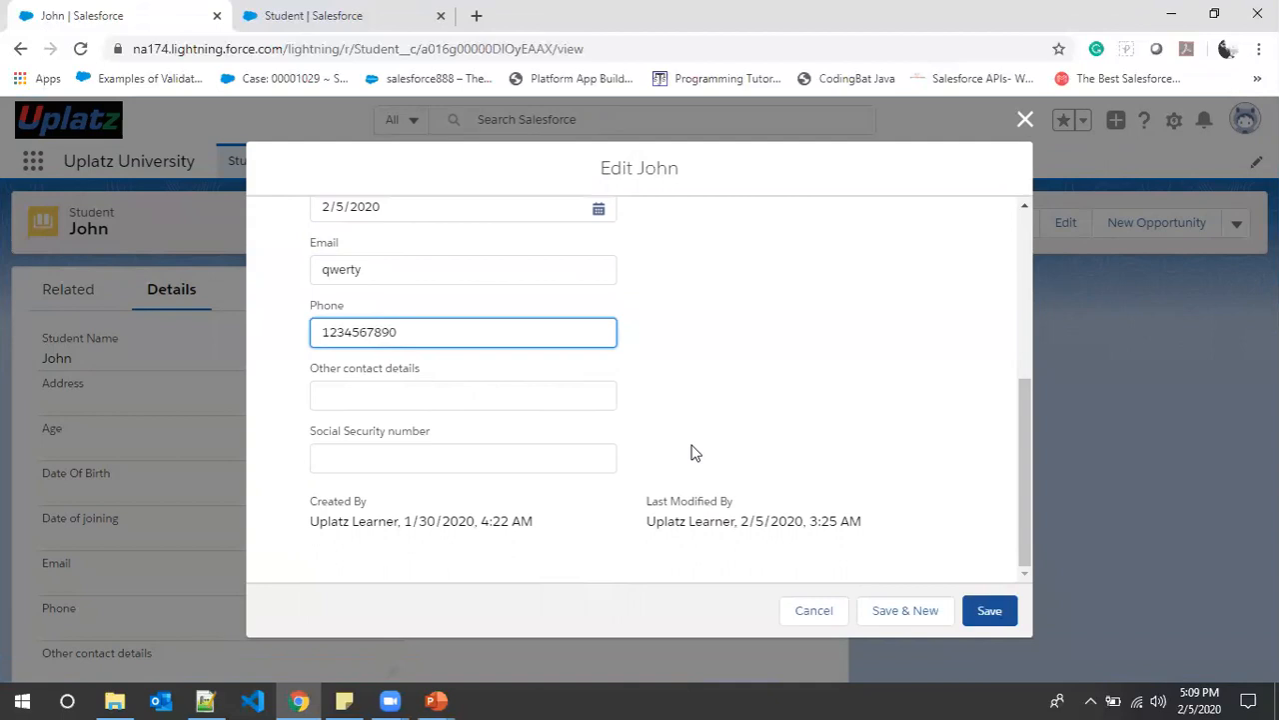
{"action": "left_click", "coordinate": [444, 456]}
{"action": "type", "text": "123456"}
{"action": "scroll", "coordinate": [678, 470], "scroll_direction": "up", "scroll_amount": 1}
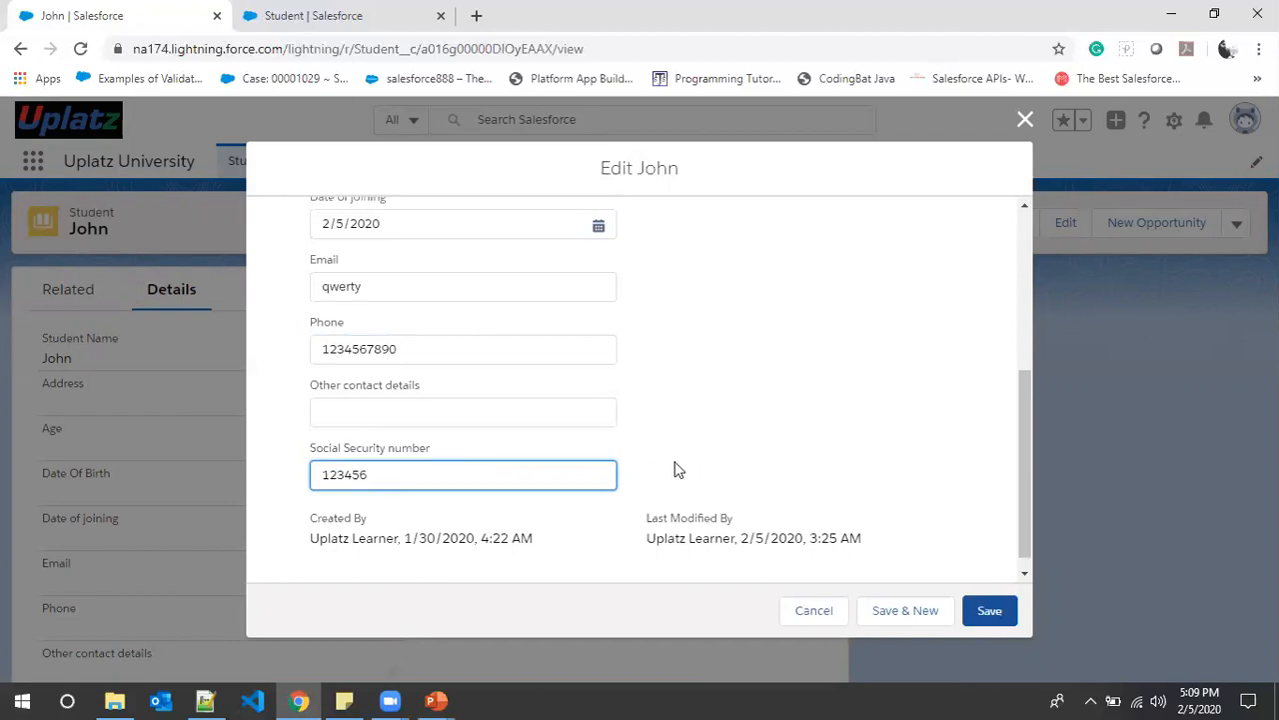
{"action": "scroll", "coordinate": [674, 469], "scroll_direction": "up", "scroll_amount": 3}
{"action": "left_click", "coordinate": [980, 613]}
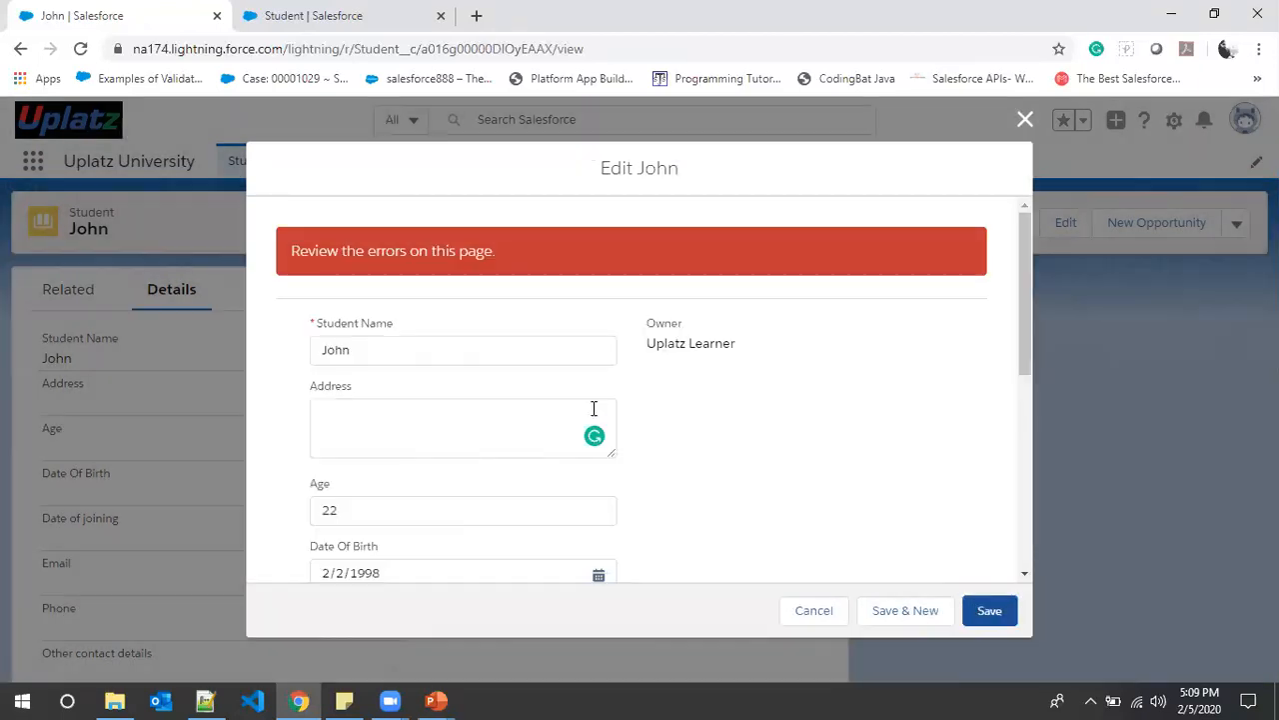
{"action": "scroll", "coordinate": [612, 272], "scroll_direction": "down", "scroll_amount": 2}
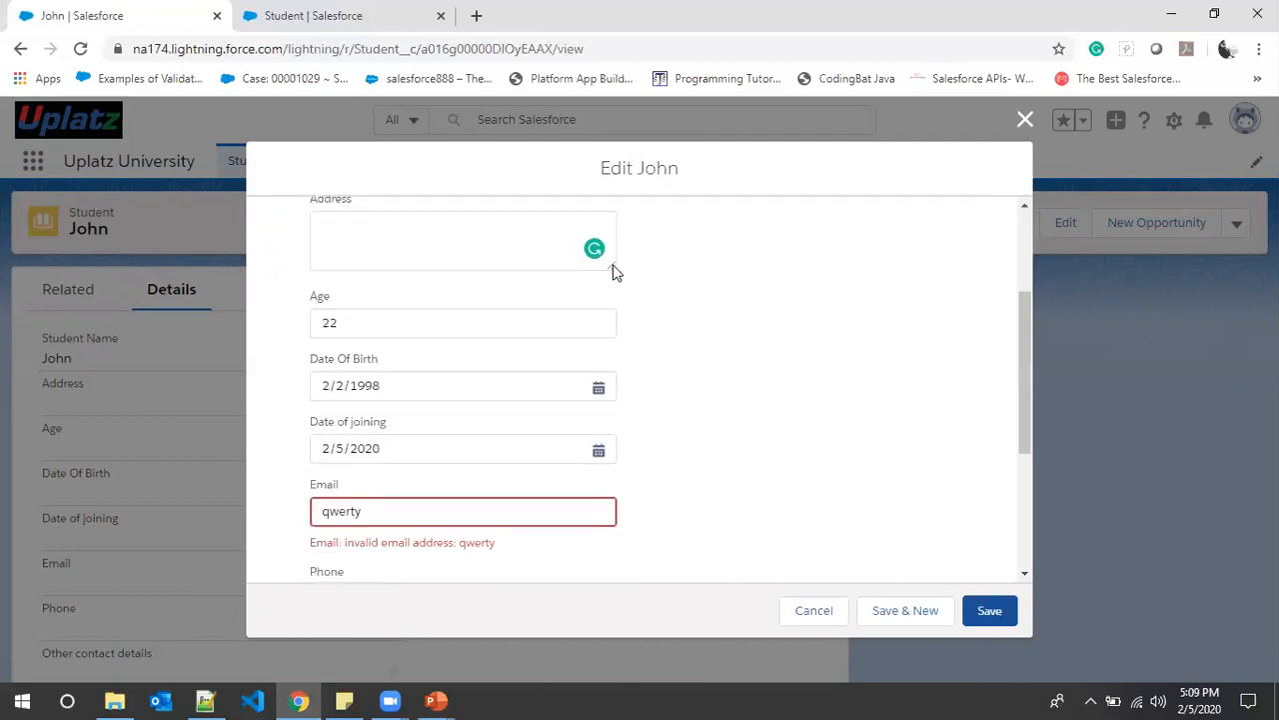
{"action": "scroll", "coordinate": [615, 272], "scroll_direction": "down", "scroll_amount": 1}
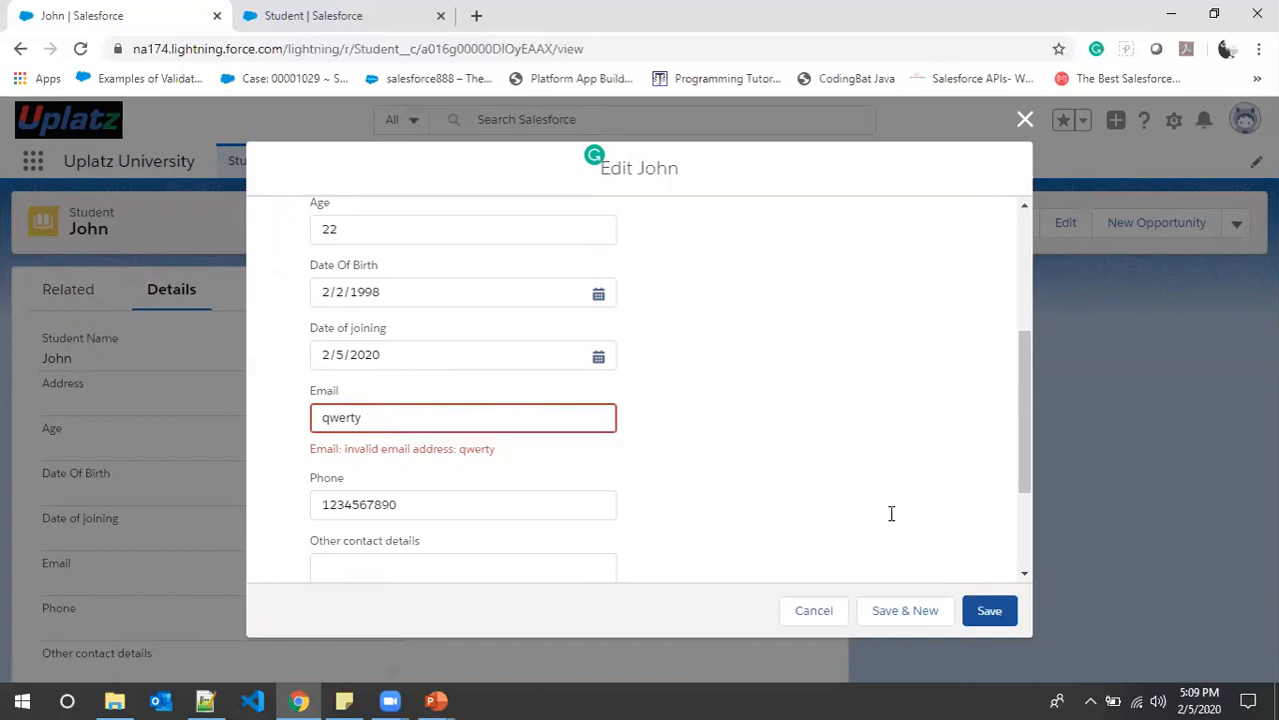
{"action": "left_click", "coordinate": [425, 418]}
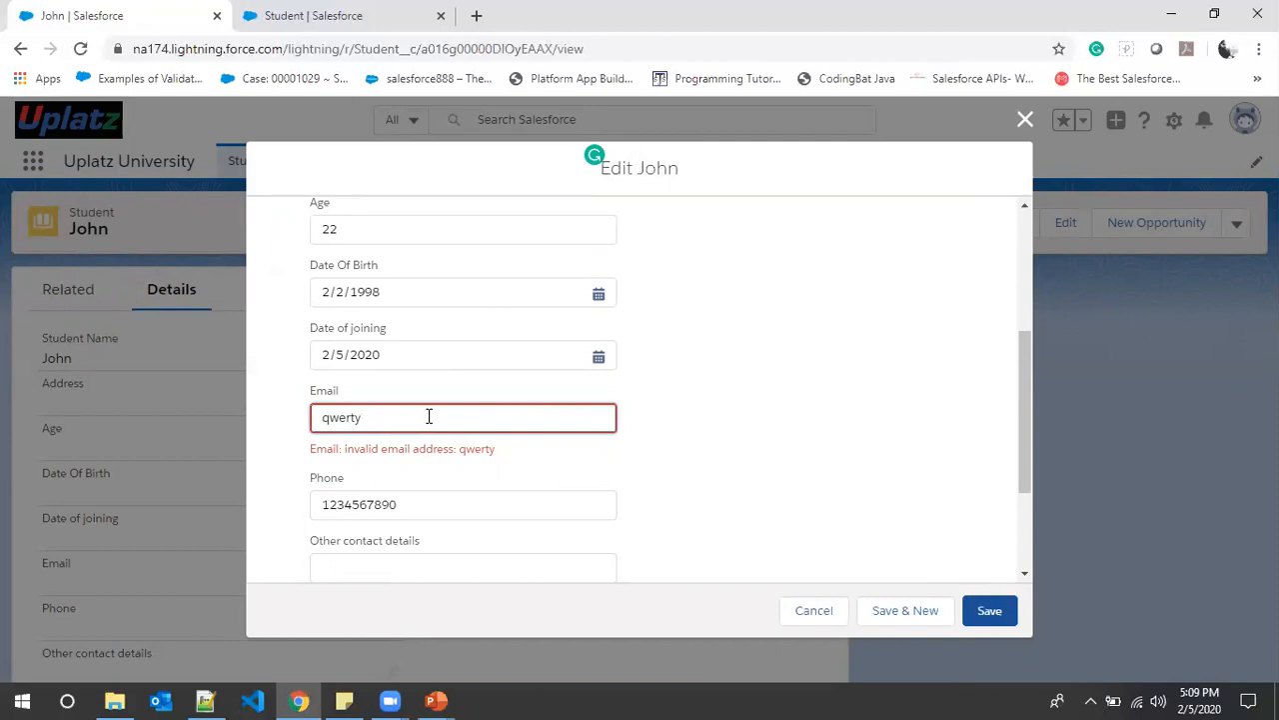
{"action": "type", "text": "@gmail.com"}
{"action": "left_click", "coordinate": [987, 610]}
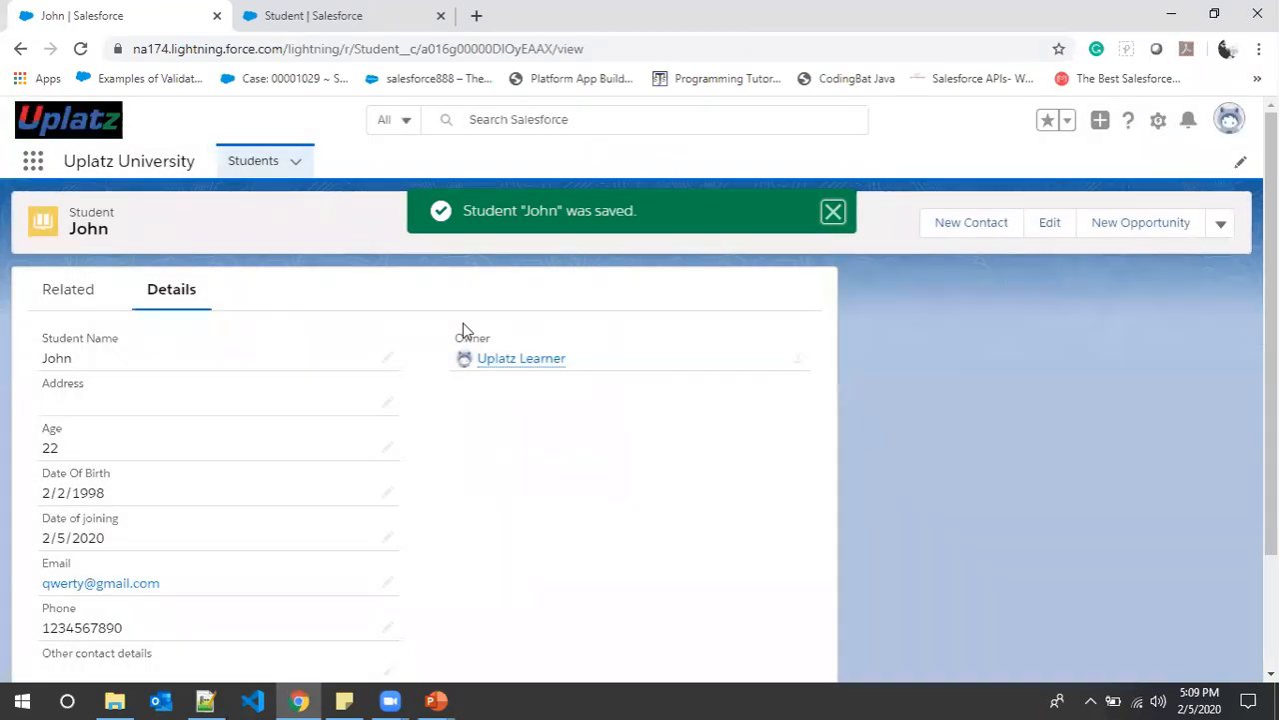
- Scroll John's saved Details to verify age, dates, email, phone and the XXXXXX-masked Social Security number
{"action": "scroll", "coordinate": [463, 332], "scroll_direction": "down", "scroll_amount": 1}
{"action": "scroll", "coordinate": [313, 356], "scroll_direction": "up", "scroll_amount": 1}
{"action": "scroll", "coordinate": [50, 440], "scroll_direction": "down", "scroll_amount": 1}
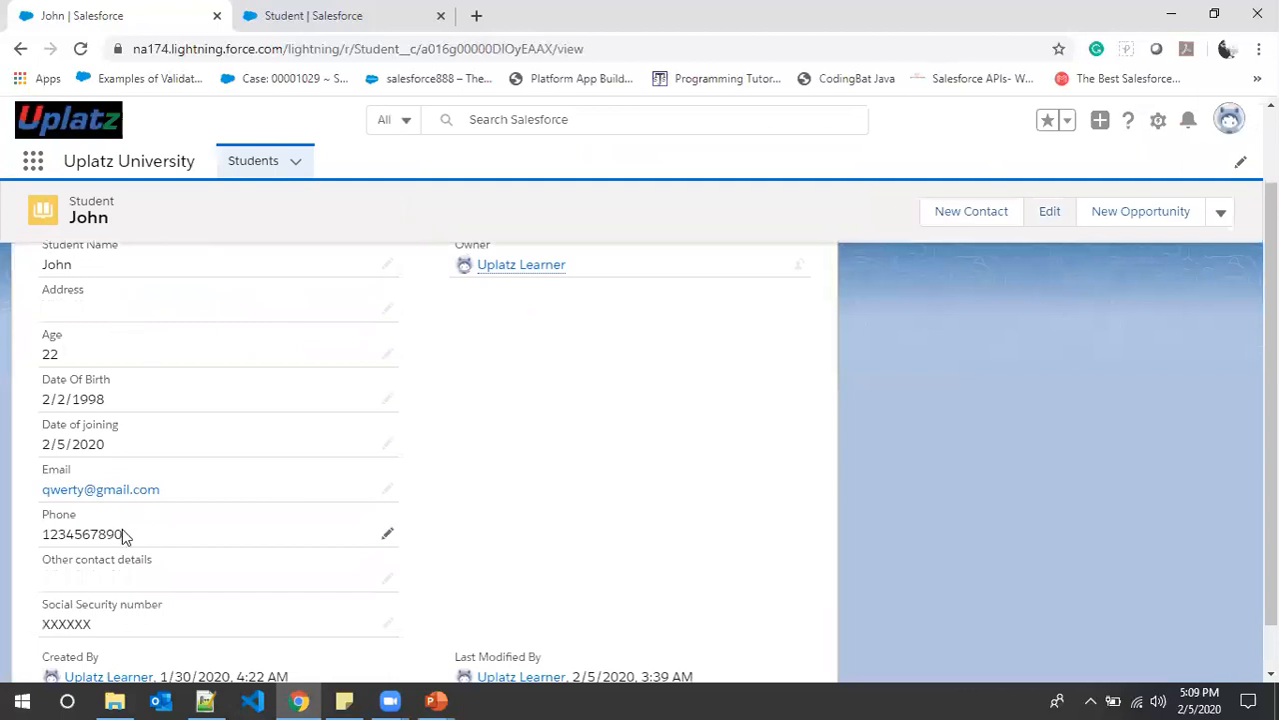
{"action": "scroll", "coordinate": [125, 529], "scroll_direction": "down", "scroll_amount": 1}
{"action": "scroll", "coordinate": [92, 358], "scroll_direction": "up", "scroll_amount": 2}
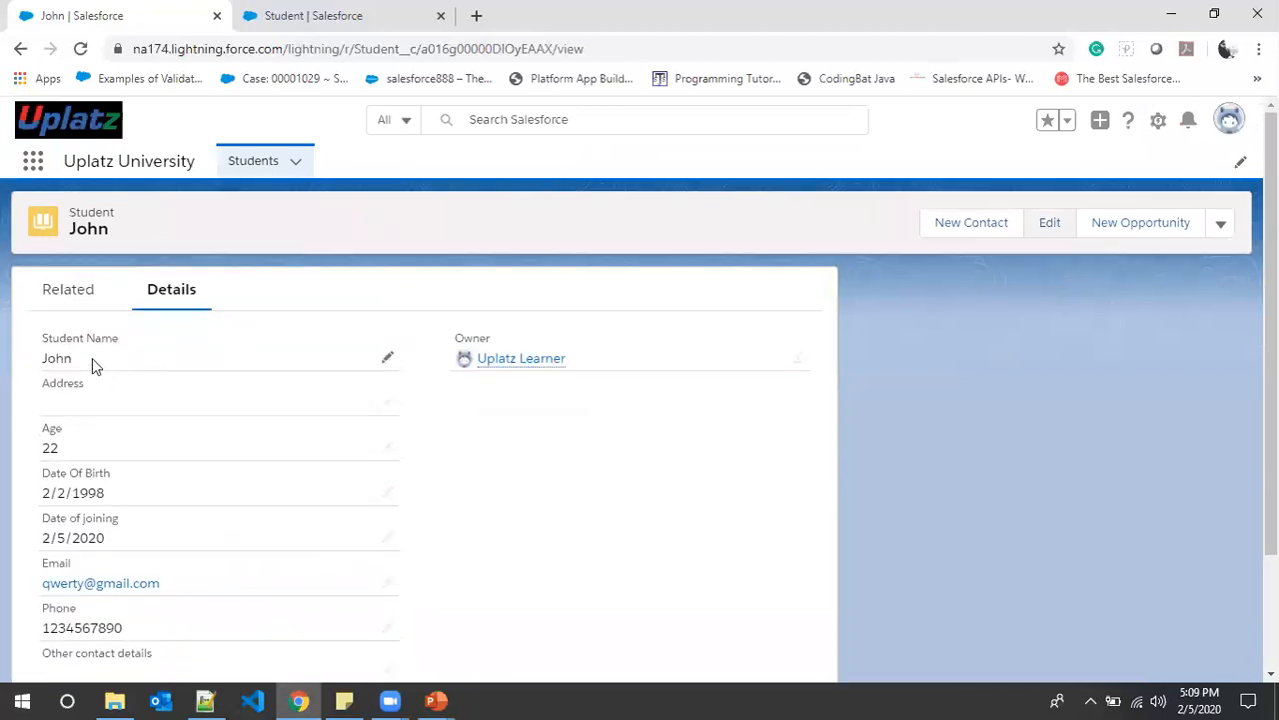
{"action": "scroll", "coordinate": [108, 398], "scroll_direction": "down", "scroll_amount": 1}
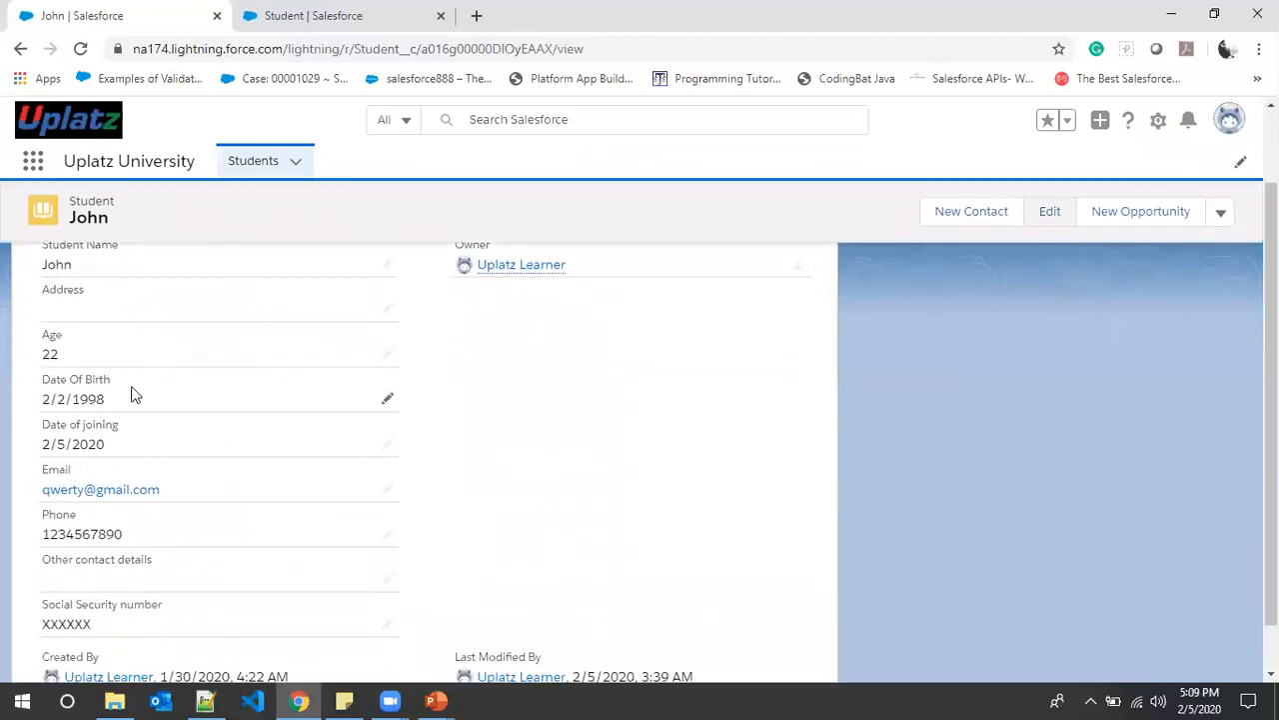
{"action": "scroll", "coordinate": [142, 449], "scroll_direction": "down", "scroll_amount": 1}
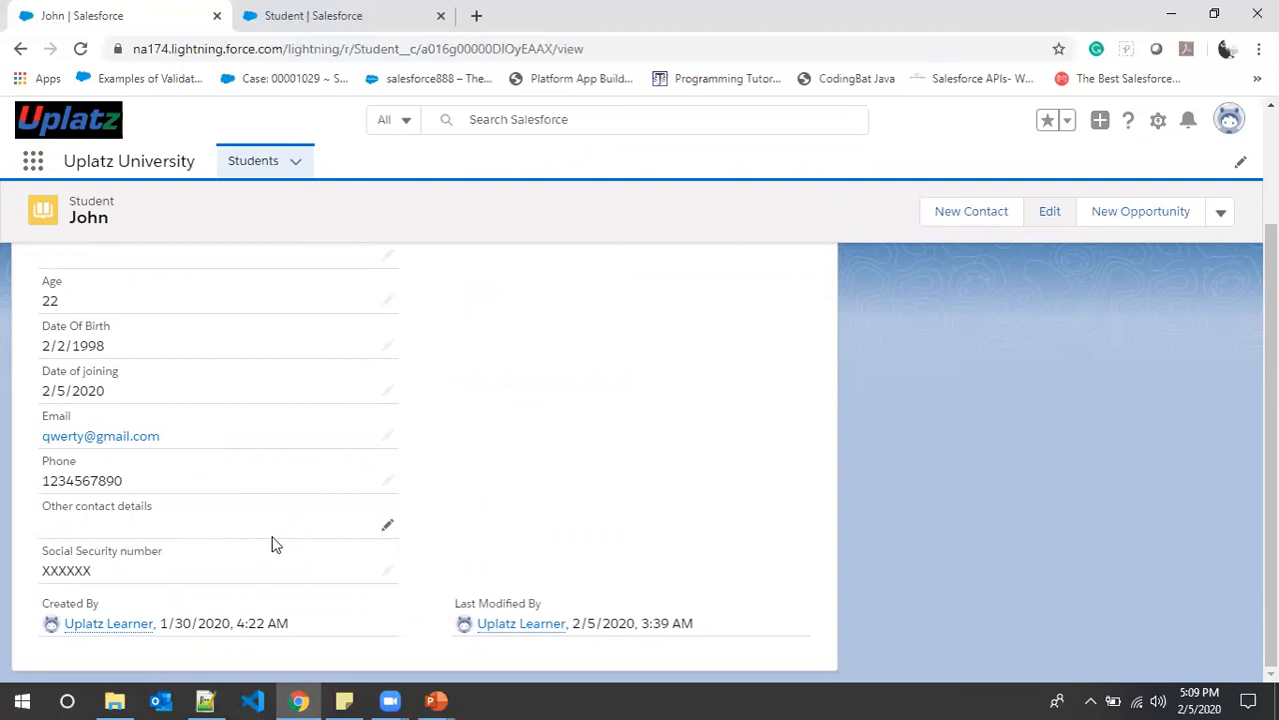
{"action": "scroll", "coordinate": [260, 535], "scroll_direction": "up", "scroll_amount": 3}
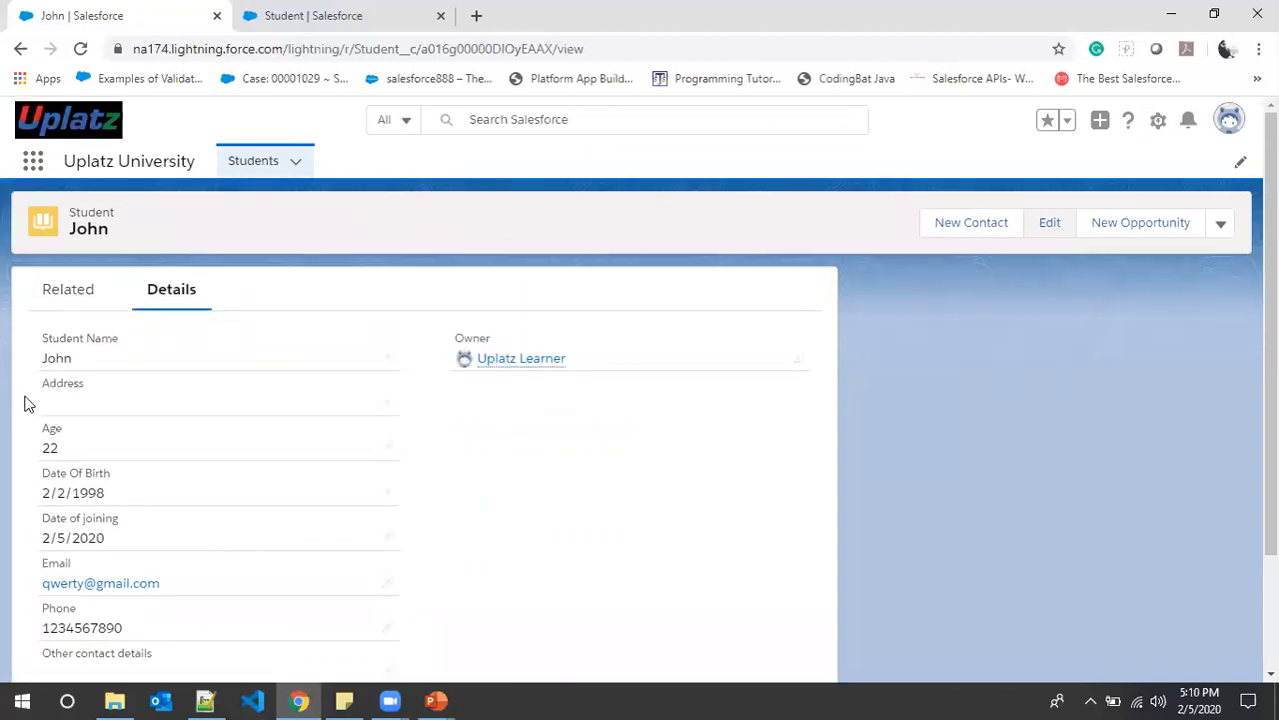
{"action": "scroll", "coordinate": [120, 490], "scroll_direction": "down", "scroll_amount": 3}
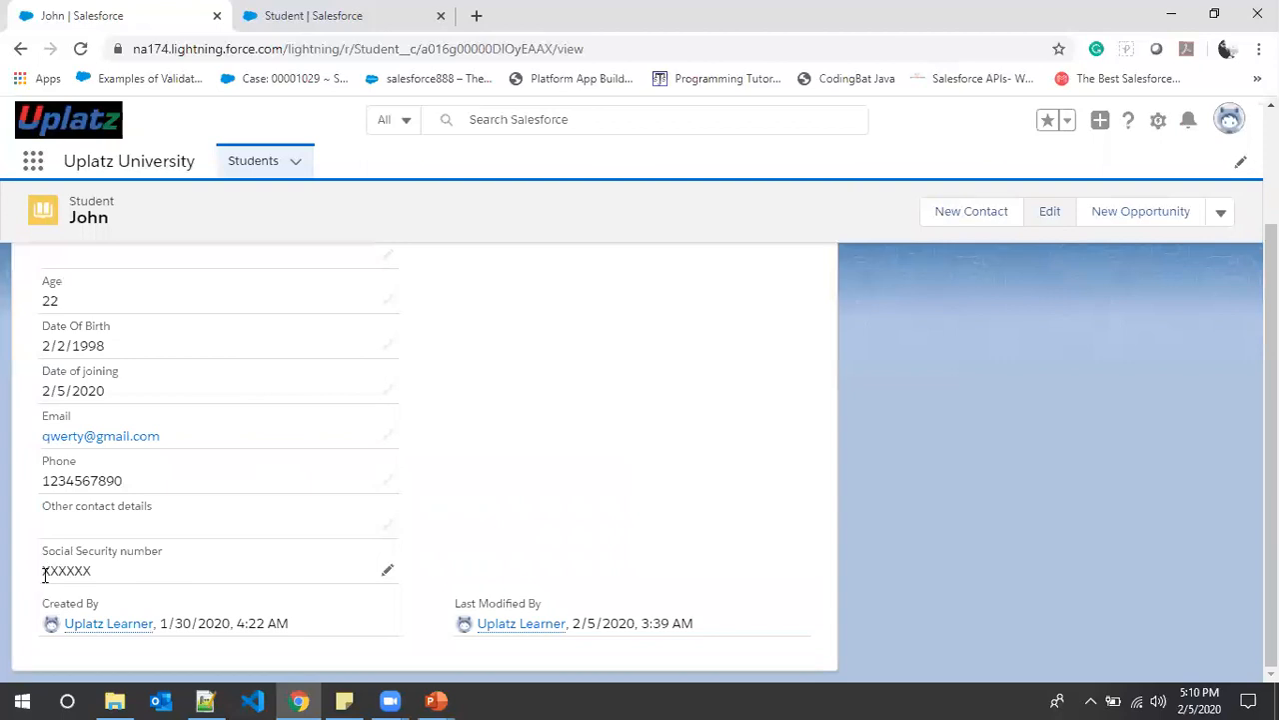
{"action": "left_click", "coordinate": [387, 570]}
{"action": "scroll", "coordinate": [563, 558], "scroll_direction": "down", "scroll_amount": 1}
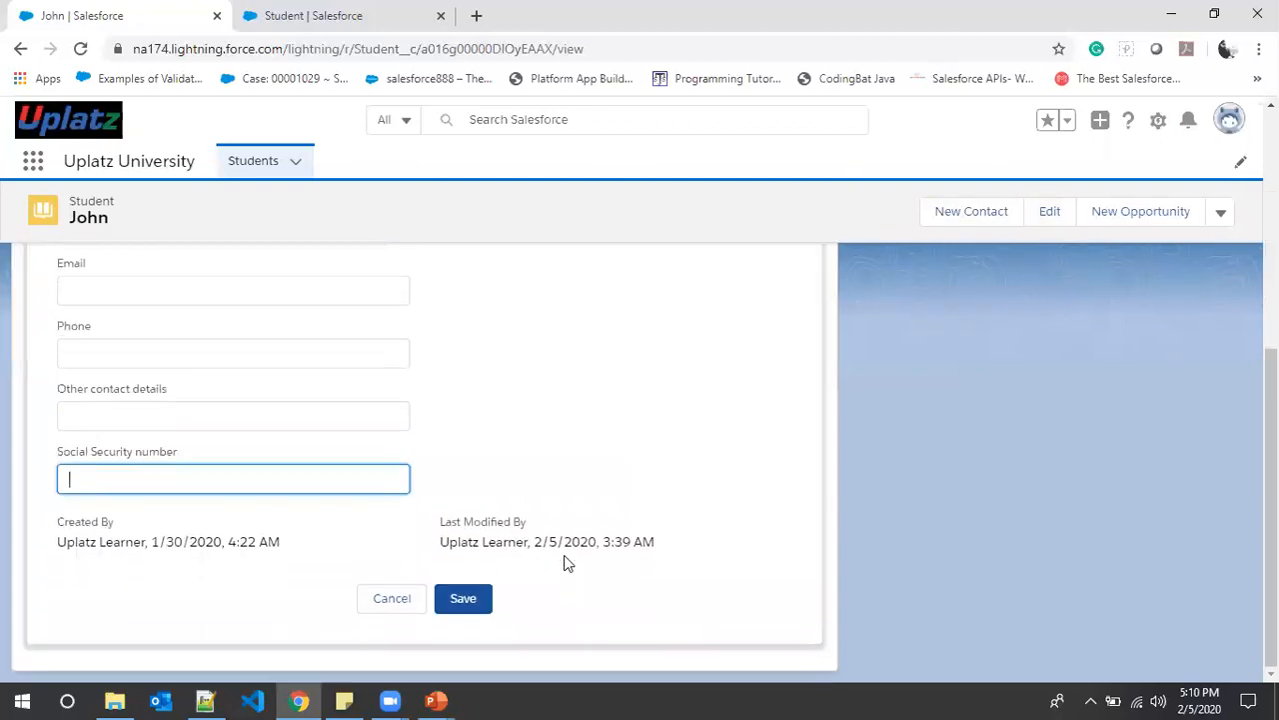
{"action": "scroll", "coordinate": [557, 500], "scroll_direction": "up", "scroll_amount": 4}
{"action": "scroll", "coordinate": [556, 486], "scroll_direction": "down", "scroll_amount": 1}
{"action": "scroll", "coordinate": [555, 493], "scroll_direction": "up", "scroll_amount": 2}
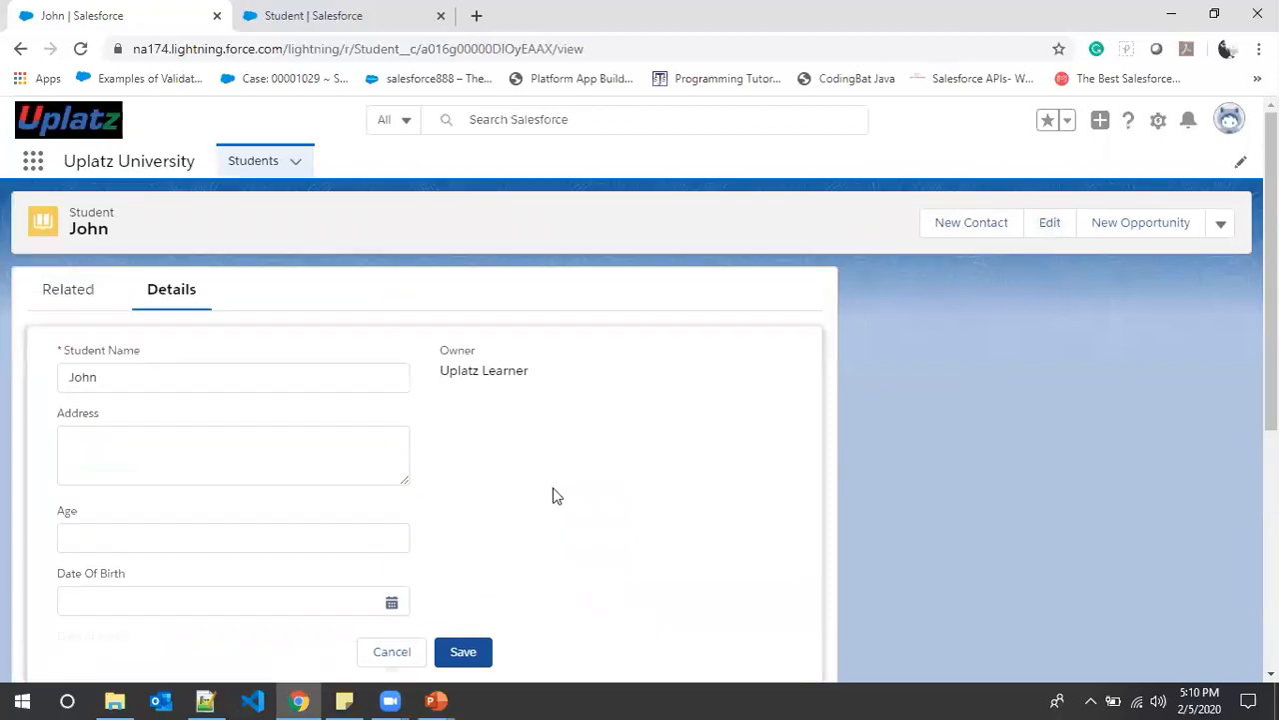
{"action": "scroll", "coordinate": [140, 511], "scroll_direction": "down", "scroll_amount": 4}
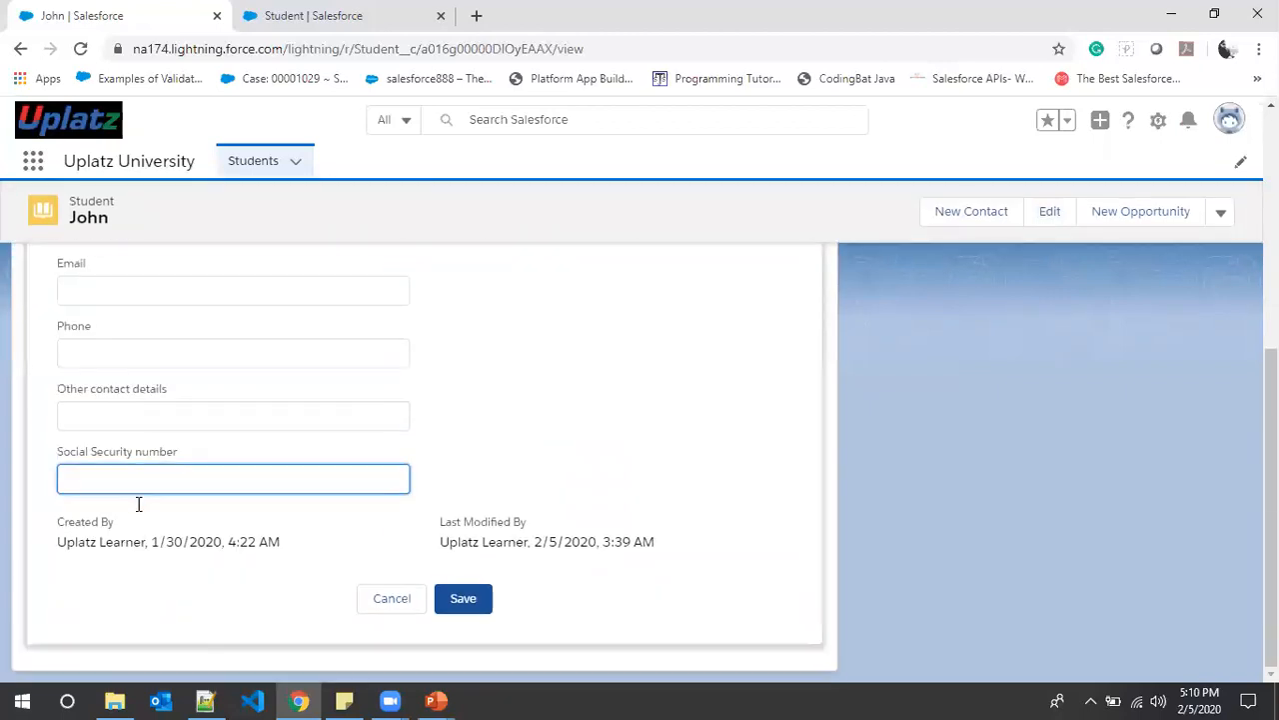
{"action": "left_click", "coordinate": [381, 602]}
{"action": "left_click", "coordinate": [80, 48]}
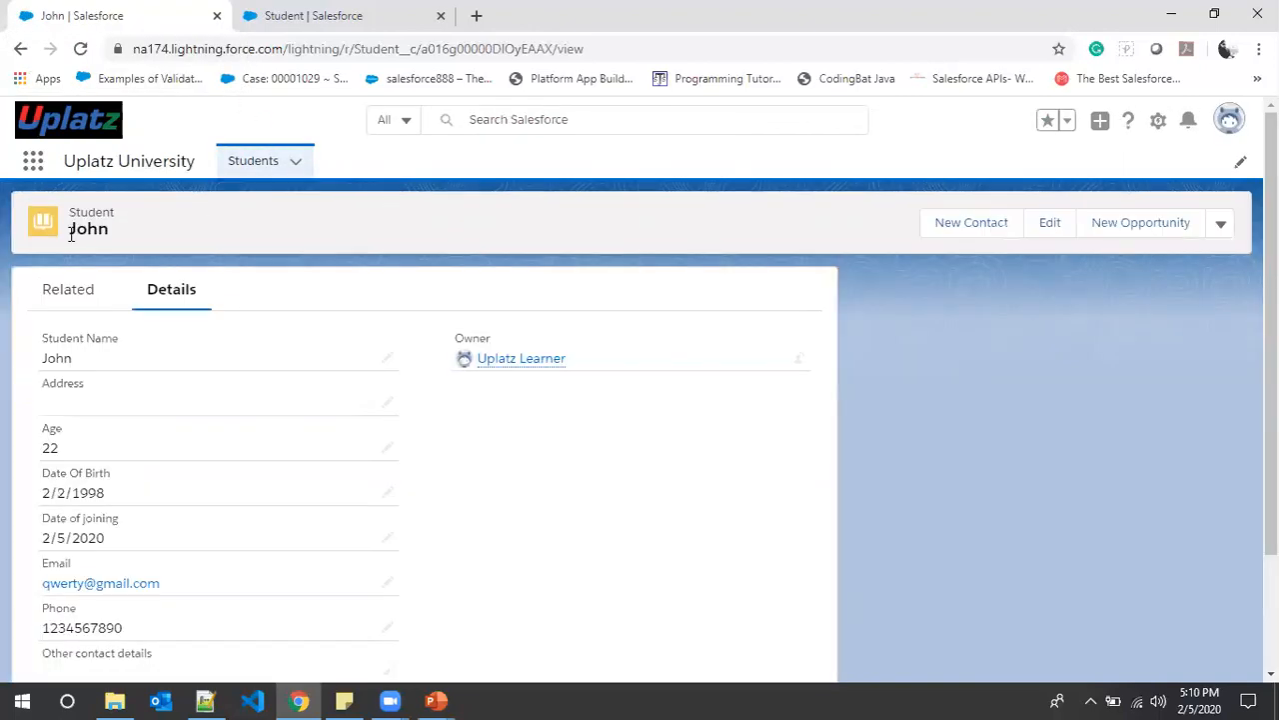
{"action": "scroll", "coordinate": [200, 495], "scroll_direction": "down", "scroll_amount": 2}
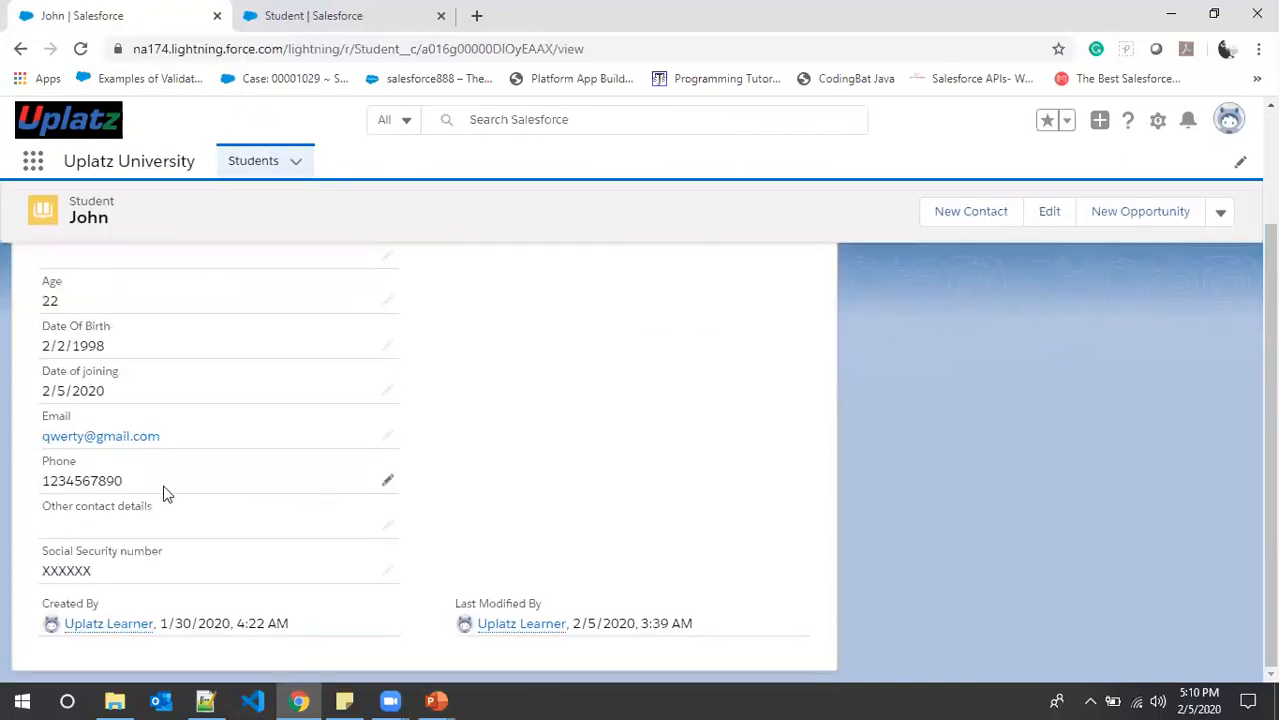
{"action": "left_click", "coordinate": [387, 569]}
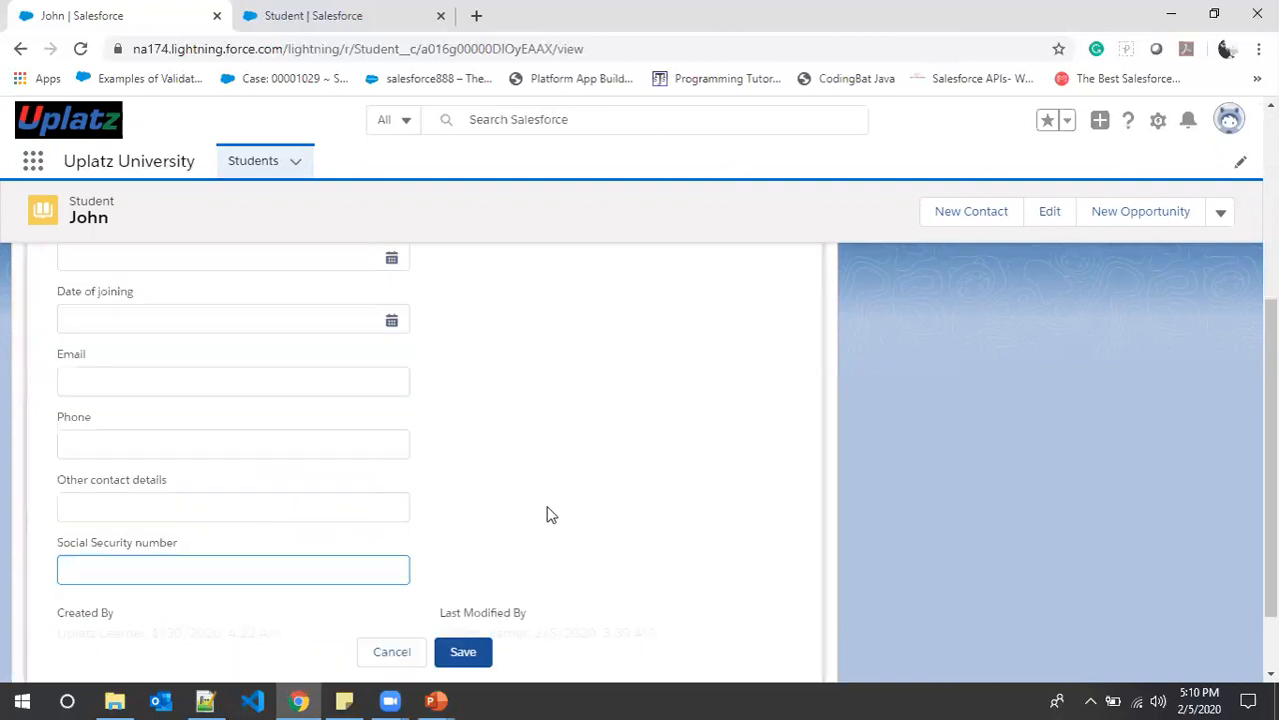
{"action": "scroll", "coordinate": [360, 512], "scroll_direction": "up", "scroll_amount": 4}
{"action": "scroll", "coordinate": [357, 513], "scroll_direction": "down", "scroll_amount": 3}
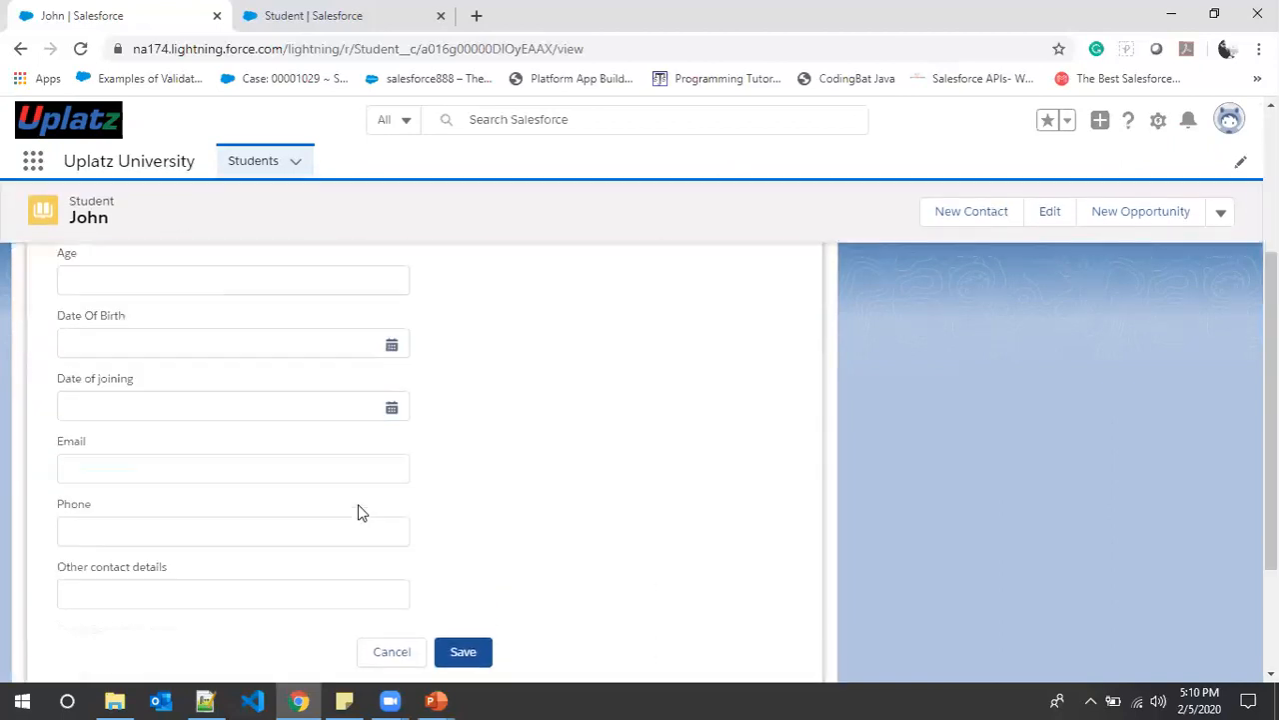
{"action": "scroll", "coordinate": [199, 446], "scroll_direction": "up", "scroll_amount": 3}
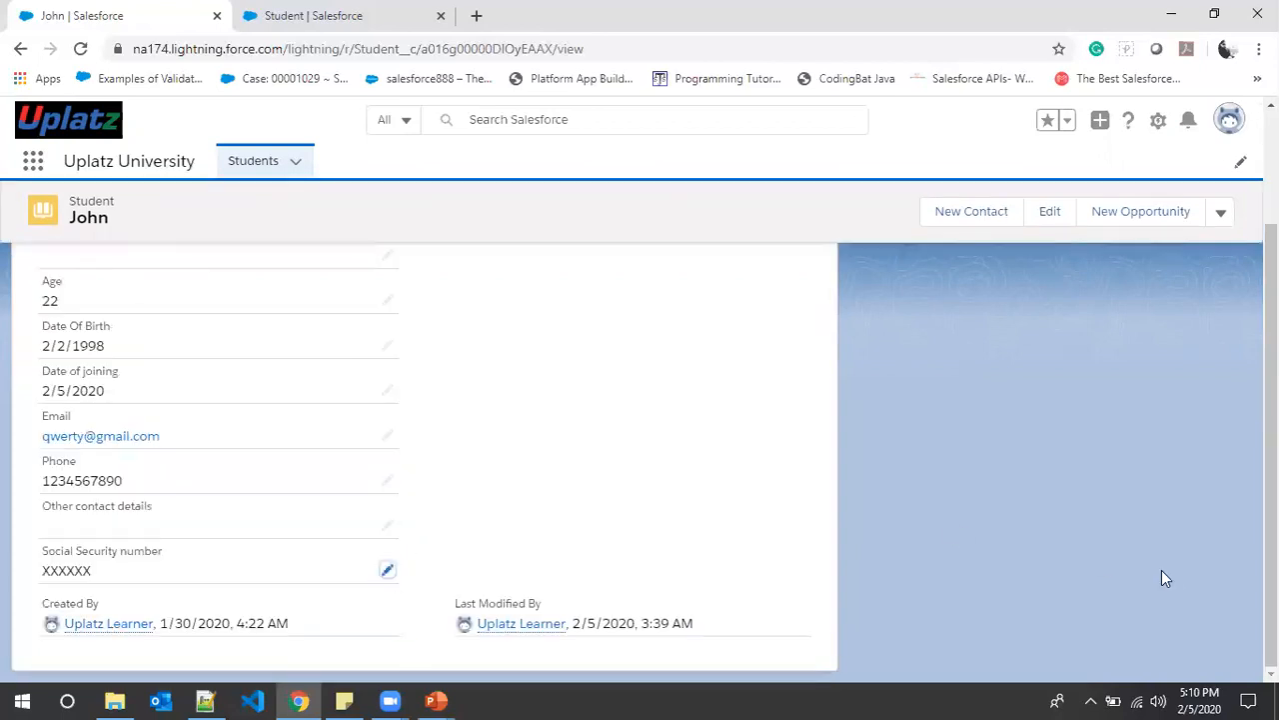
{"action": "scroll", "coordinate": [1100, 450], "scroll_direction": "up", "scroll_amount": 3}
{"action": "left_click", "coordinate": [1051, 224]}
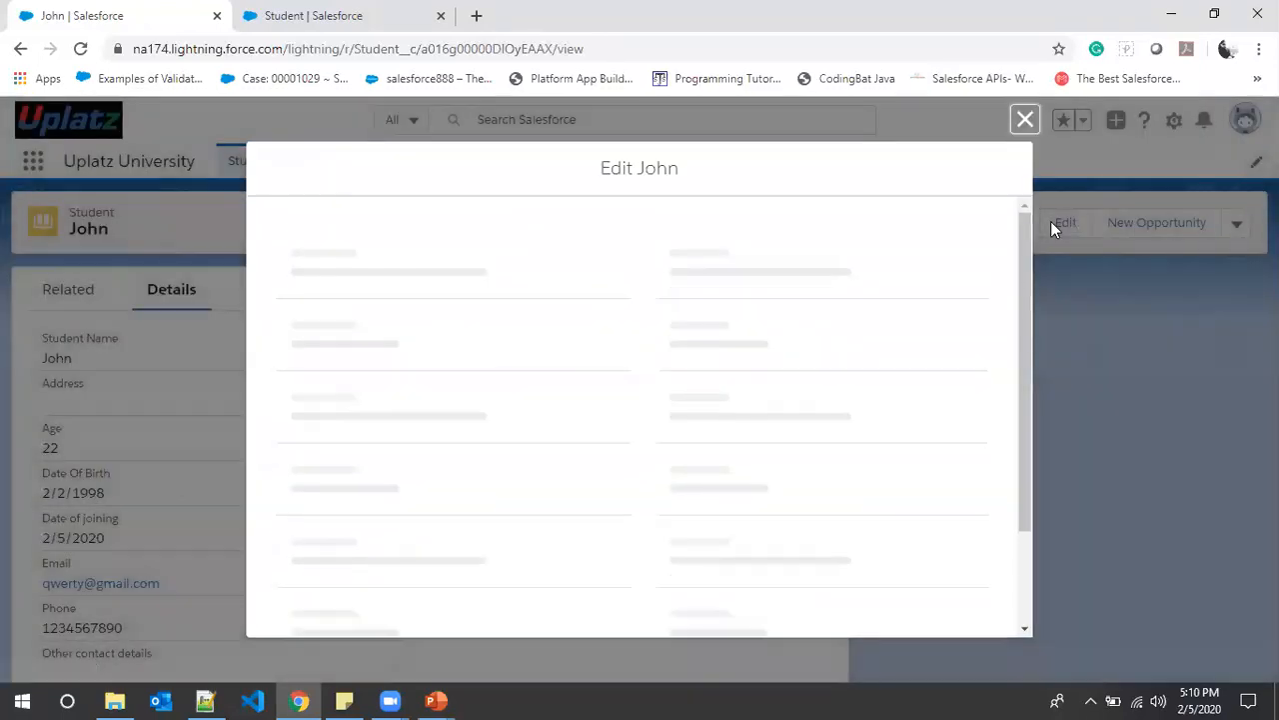
{"action": "scroll", "coordinate": [713, 368], "scroll_direction": "down", "scroll_amount": 3}
{"action": "scroll", "coordinate": [713, 368], "scroll_direction": "down", "scroll_amount": 2}
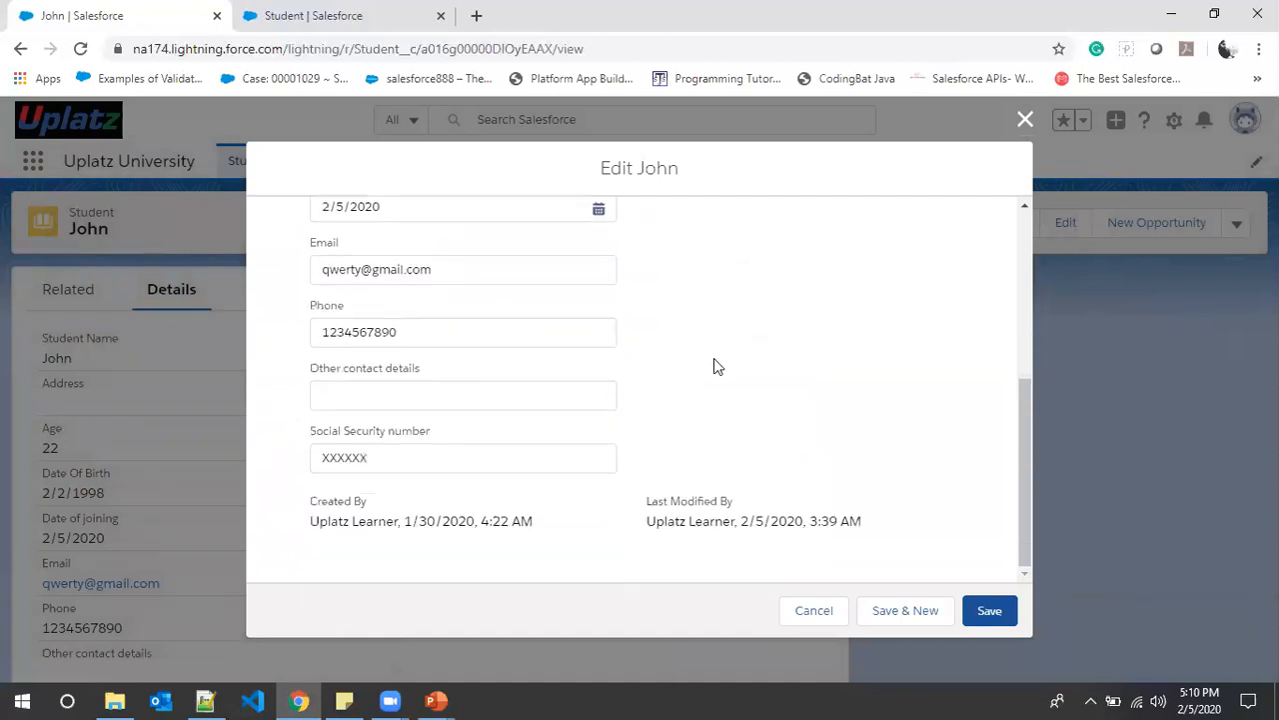
{"action": "left_click", "coordinate": [394, 457]}
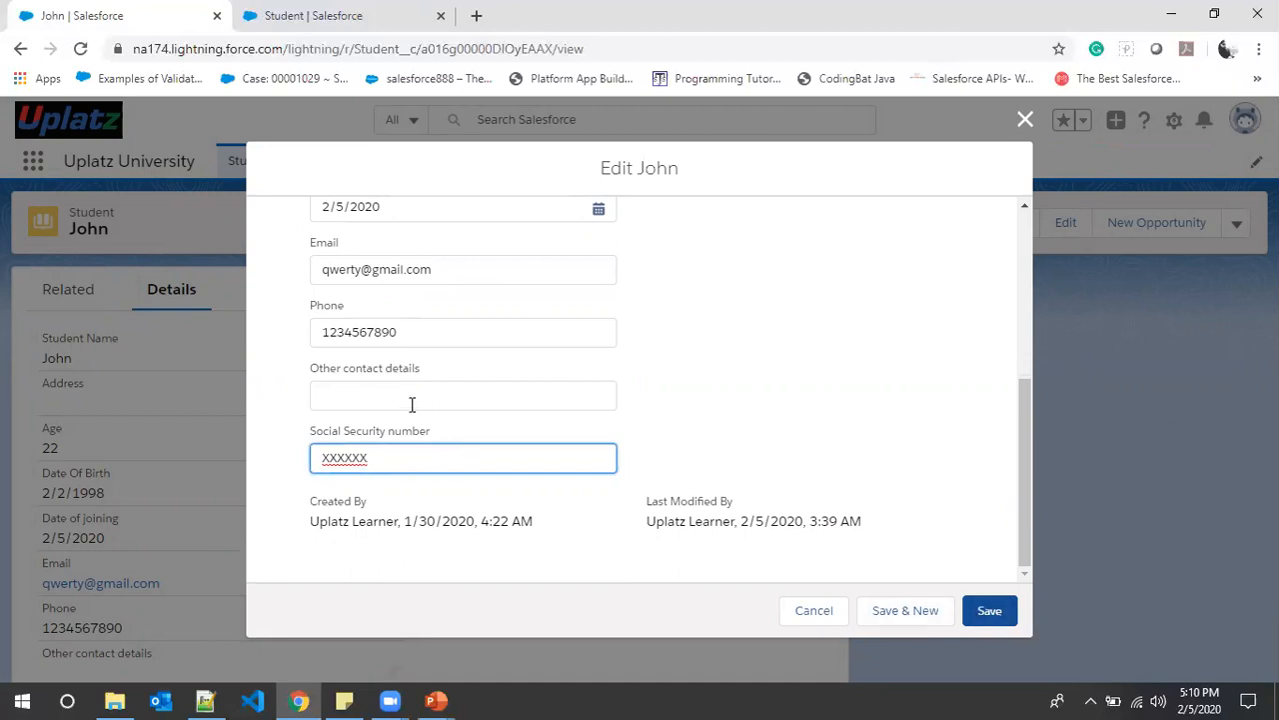
{"action": "scroll", "coordinate": [408, 406], "scroll_direction": "up", "scroll_amount": 2}
{"action": "scroll", "coordinate": [405, 403], "scroll_direction": "up", "scroll_amount": 2}
{"action": "scroll", "coordinate": [404, 403], "scroll_direction": "down", "scroll_amount": 3}
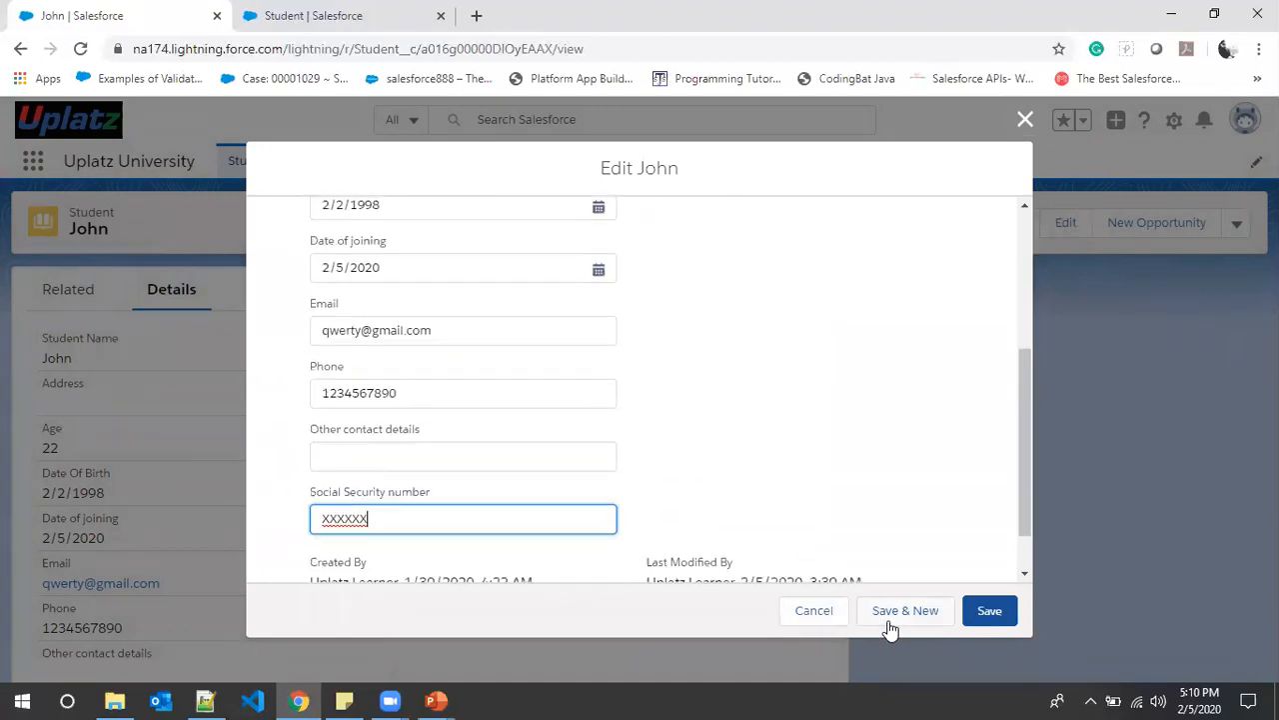
{"action": "left_click", "coordinate": [805, 613]}
{"action": "scroll", "coordinate": [800, 590], "scroll_direction": "down", "scroll_amount": 2}
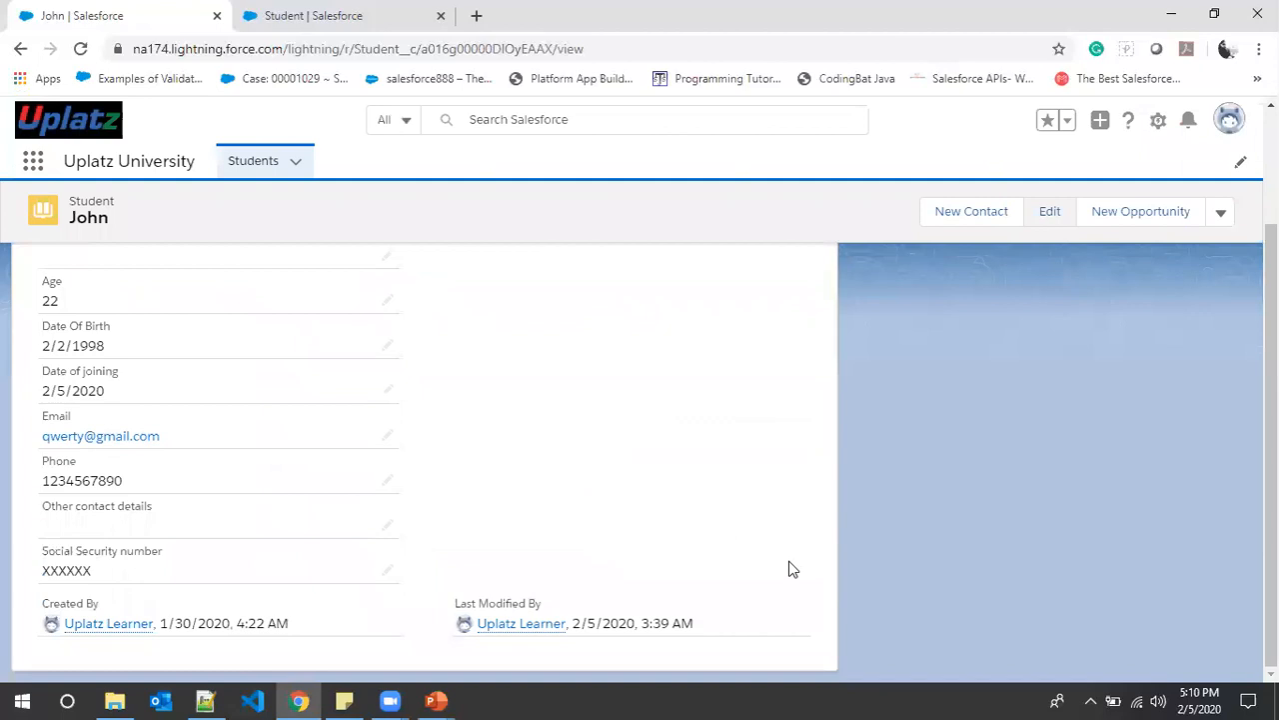
{"action": "scroll", "coordinate": [600, 533], "scroll_direction": "up", "scroll_amount": 2}
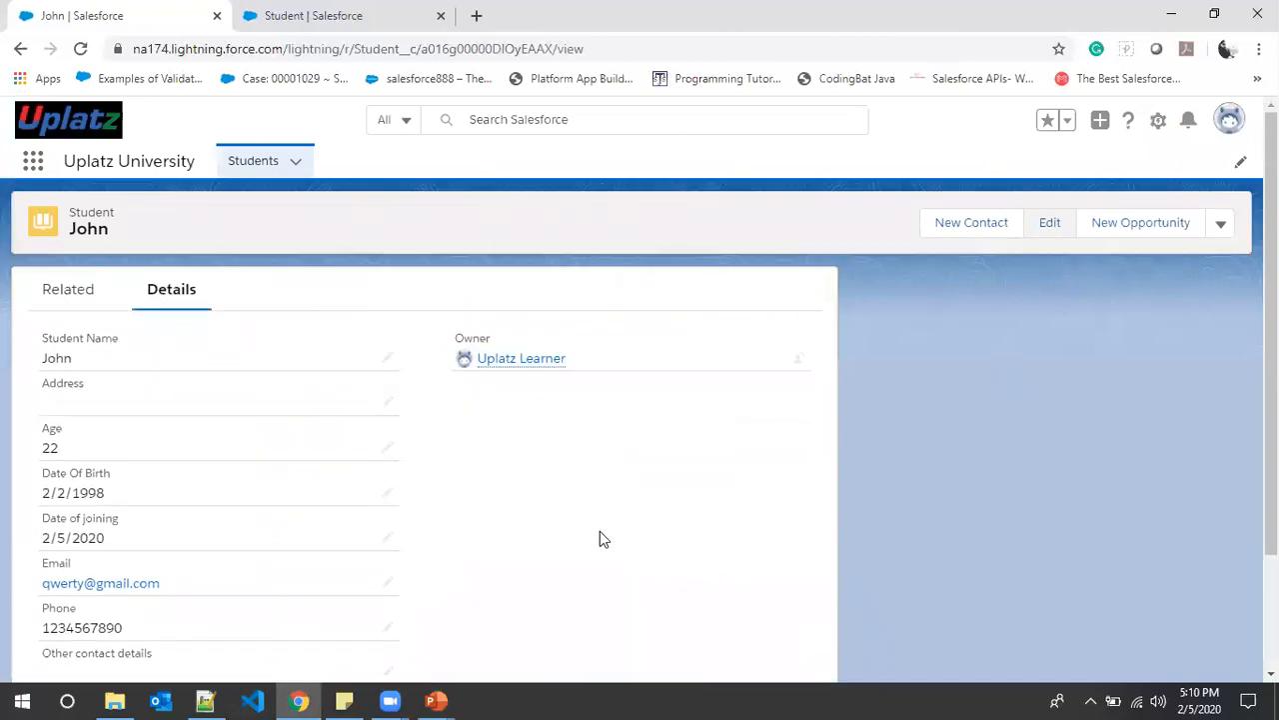
{"action": "scroll", "coordinate": [600, 534], "scroll_direction": "down", "scroll_amount": 2}
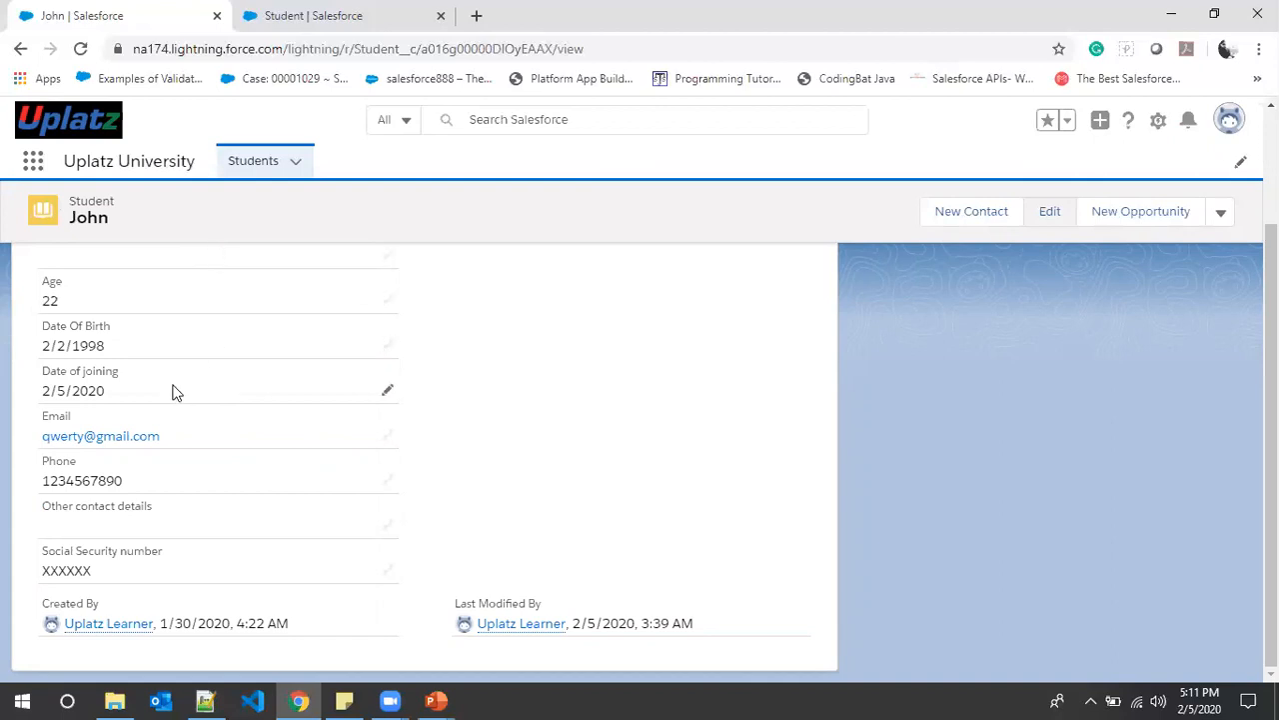
{"action": "scroll", "coordinate": [1027, 565], "scroll_direction": "up", "scroll_amount": 2}
{"action": "scroll", "coordinate": [1025, 563], "scroll_direction": "down", "scroll_amount": 2}
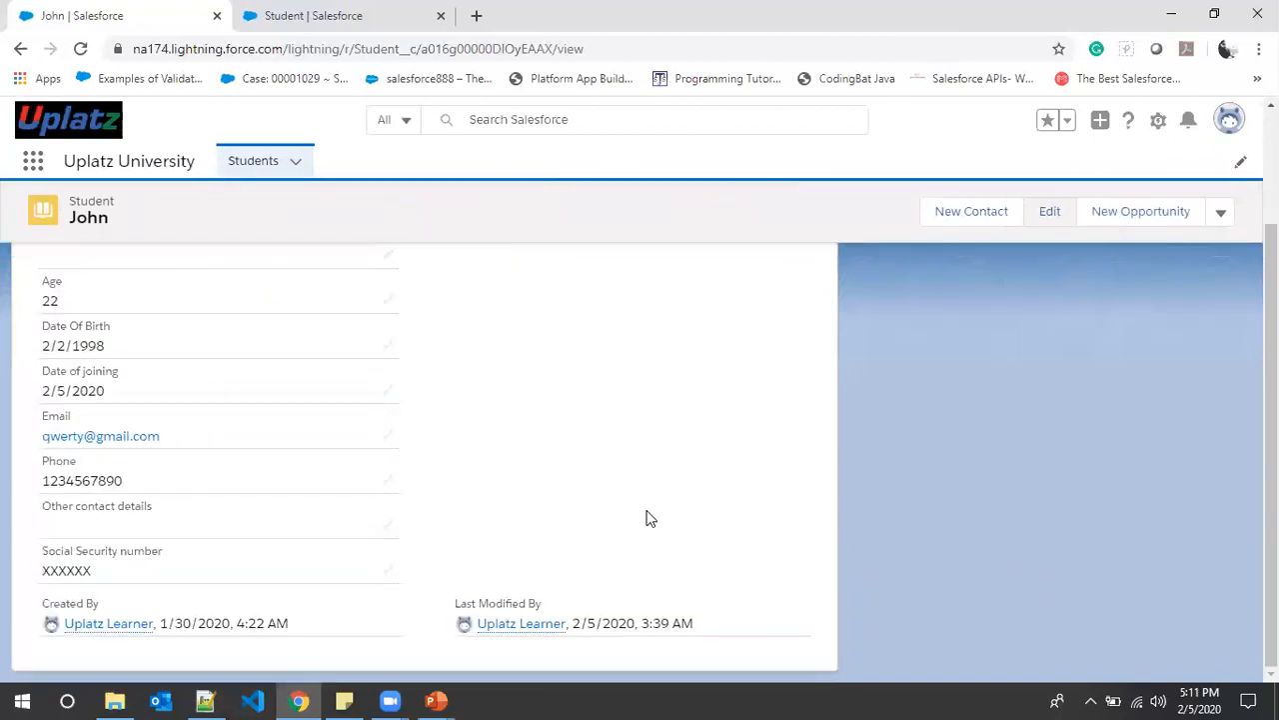